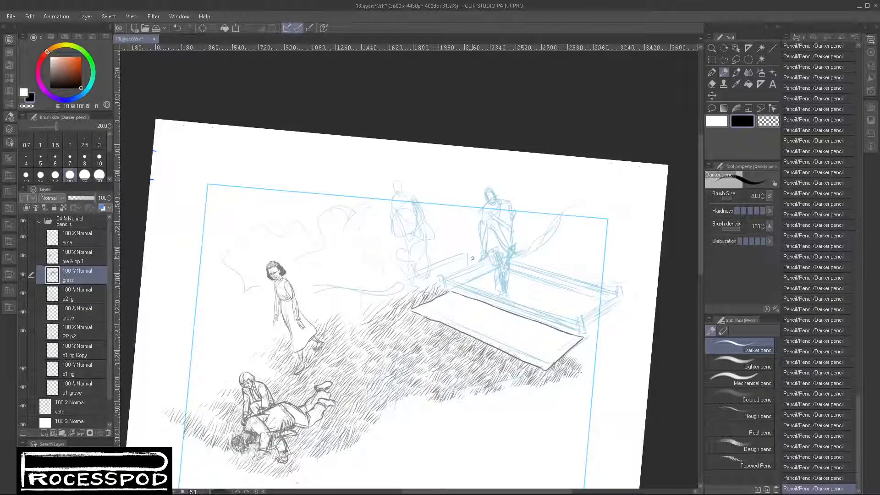
mouse_move(462, 268)
left_mouse_down()
mouse_move(509, 188)
mouse_move(502, 181)
left_mouse_up()
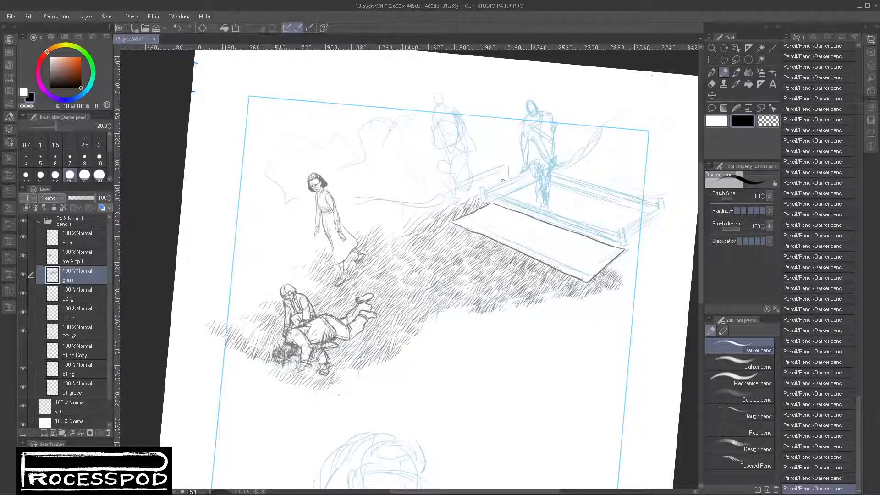
scroll(502, 181, "down", 1)
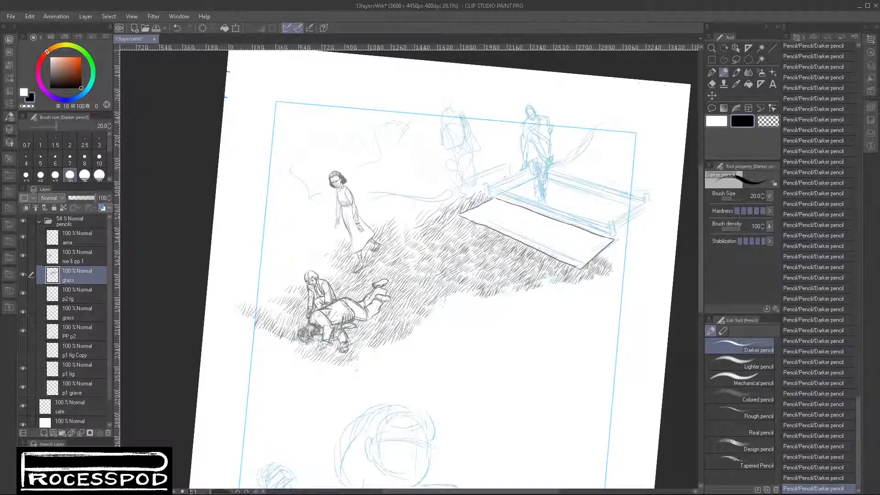
- Switch to the Google Photos album in the browser and browse its artwork, returning to the page with tilted panels above a crouching child
key("alt+Tab")
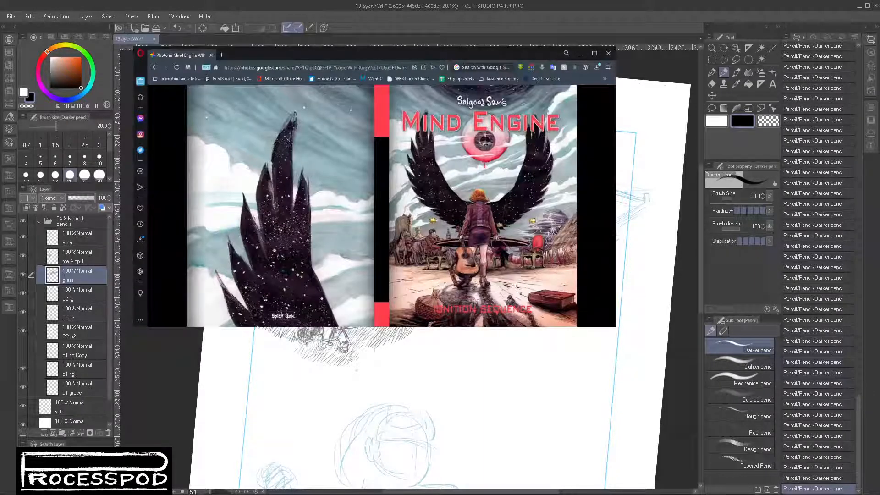
mouse_move(595, 207)
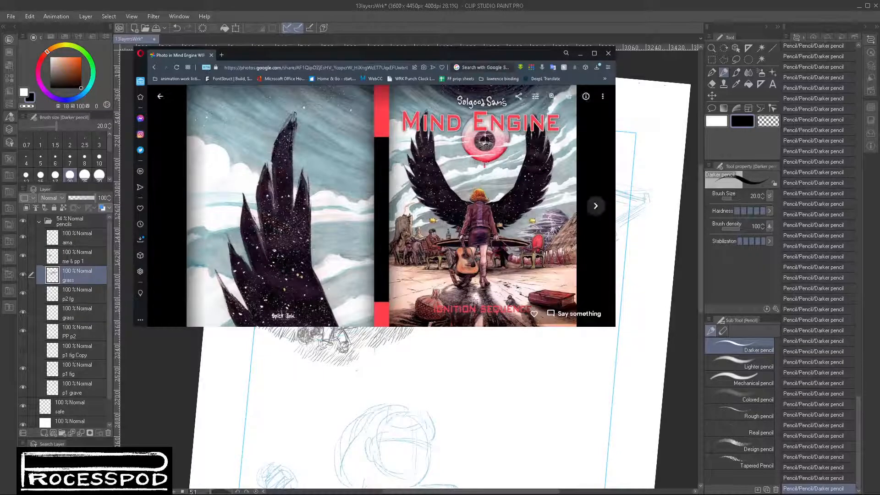
left_click(596, 207)
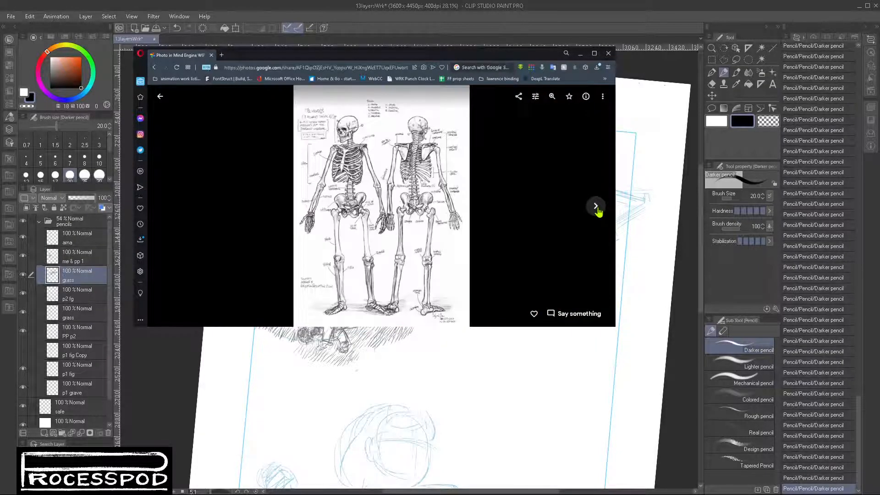
left_click(596, 206)
left_click(595, 206)
left_click(596, 206)
left_click(595, 207)
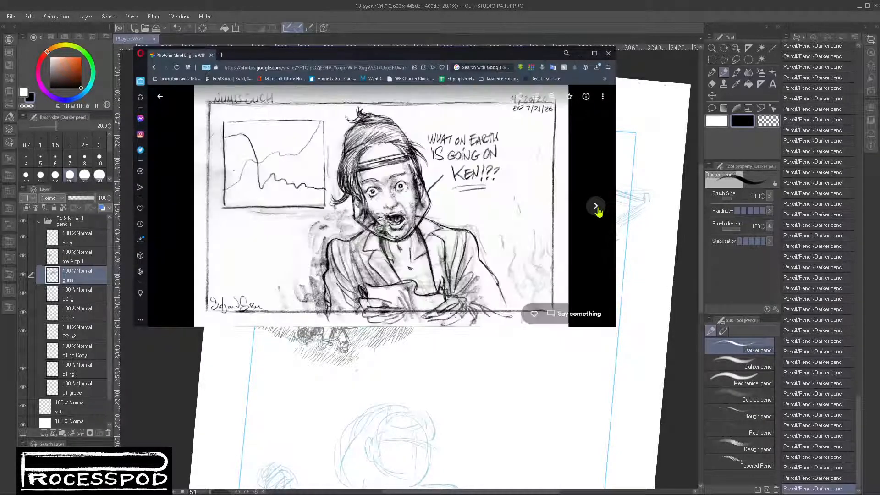
left_click(596, 207)
left_click(597, 207)
left_click(596, 207)
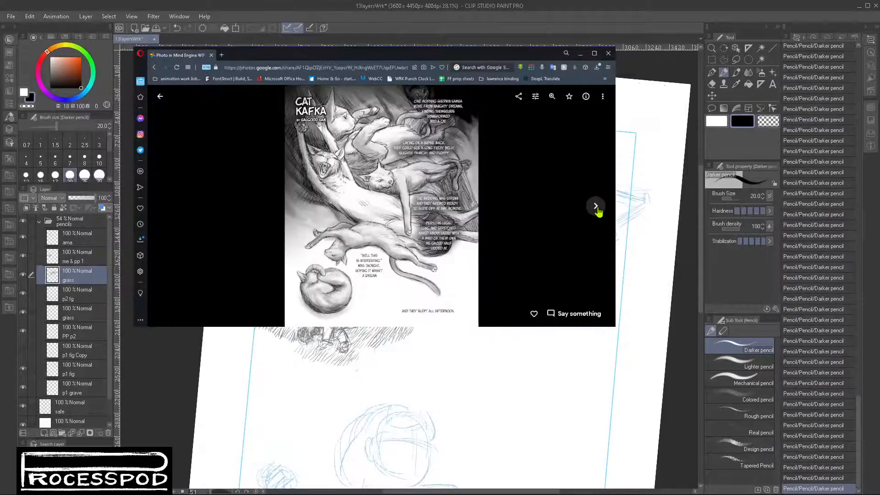
left_click(596, 207)
left_click(596, 207)
left_click(596, 207)
left_click(596, 207)
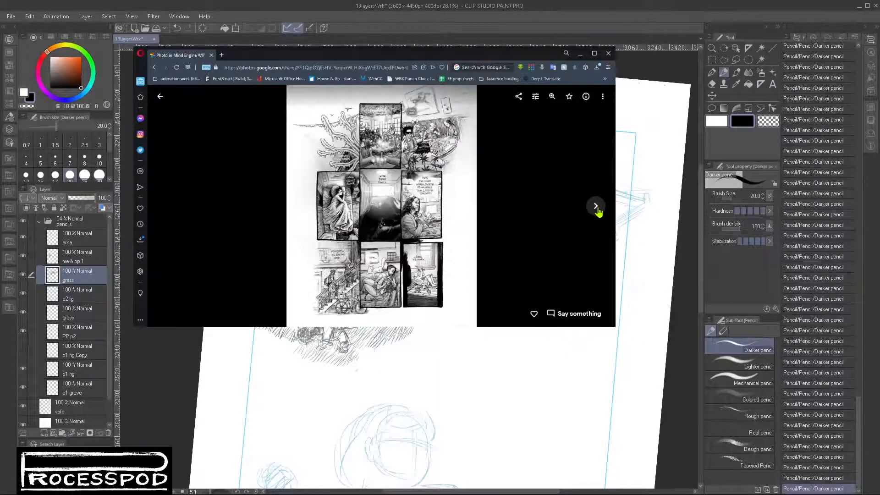
left_click(596, 207)
left_click(596, 207)
left_click(596, 207)
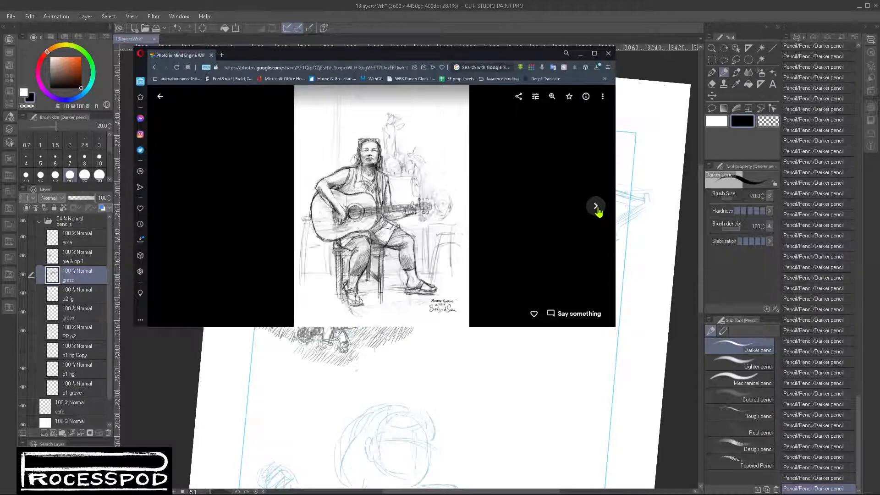
left_click(596, 207)
left_click(596, 207)
left_click(596, 207)
left_click(596, 207)
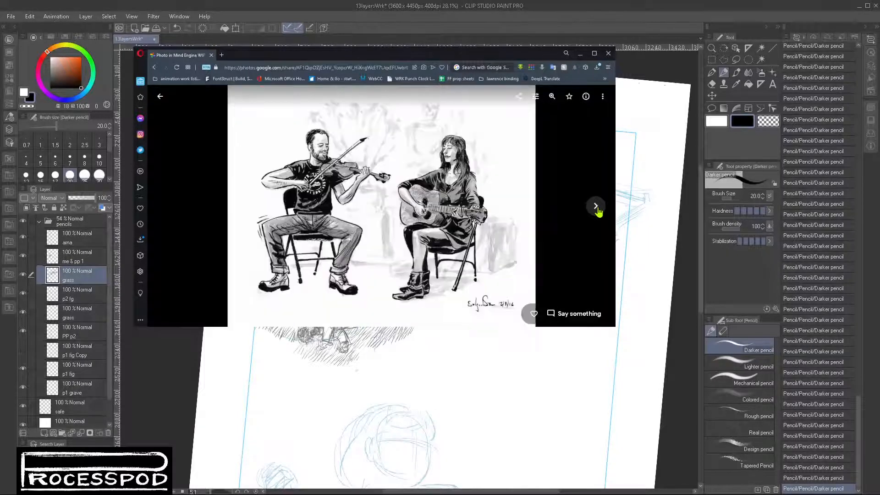
left_click(596, 207)
left_click(596, 207)
left_click(596, 207)
left_click(596, 207)
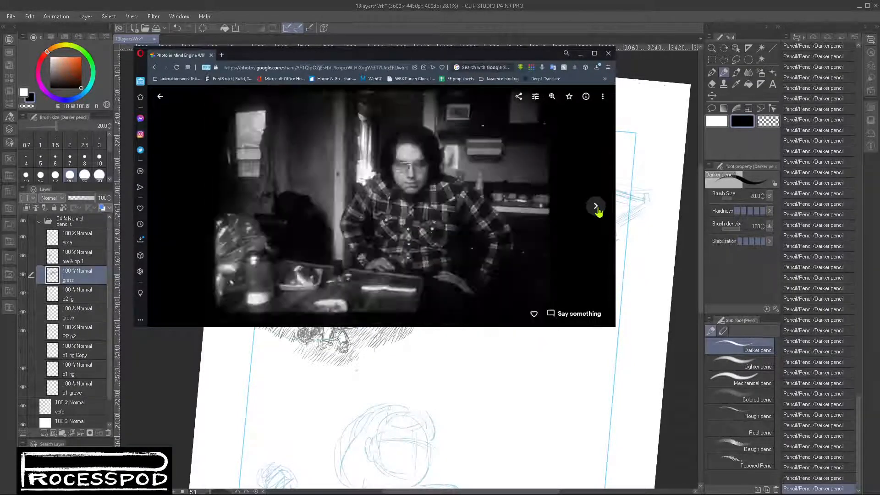
left_click(596, 207)
left_click(596, 207)
left_click(596, 207)
left_click(596, 208)
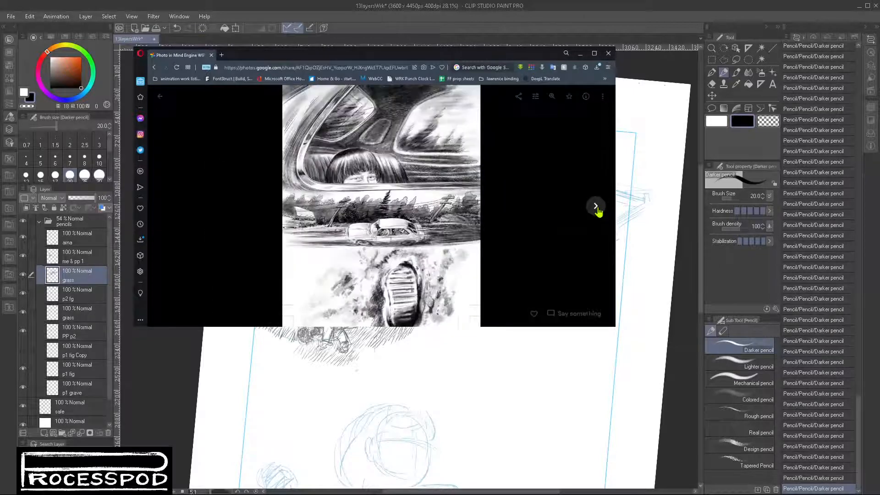
left_click(596, 207)
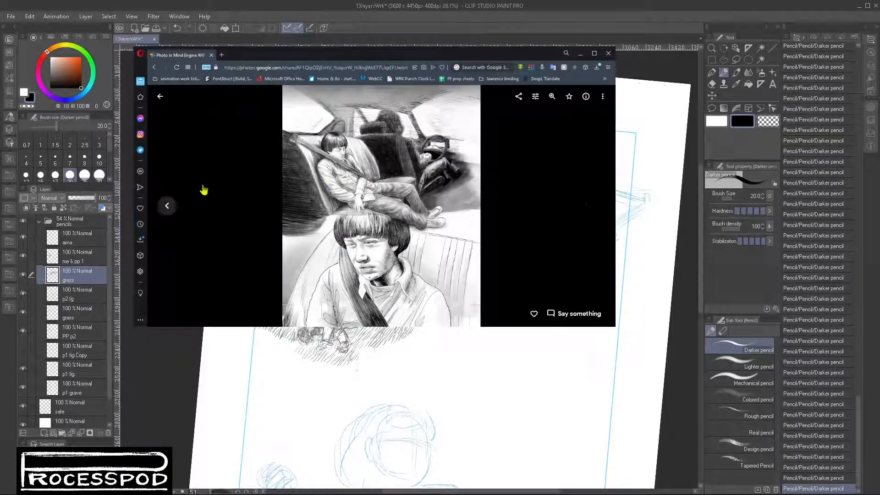
left_click(177, 206)
left_click(177, 207)
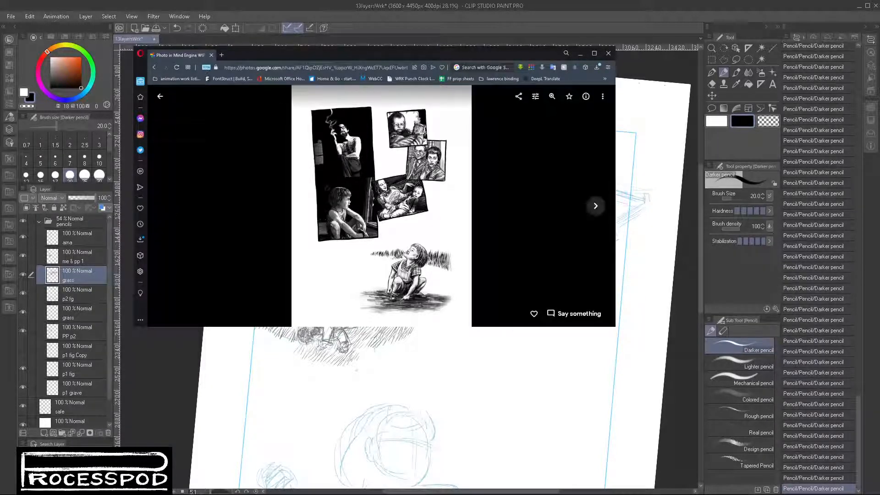
- Browse forward through the comic pages to the graveside crowd illustration with the wristwatch and enlarge the browser window to examine it
left_click(595, 207)
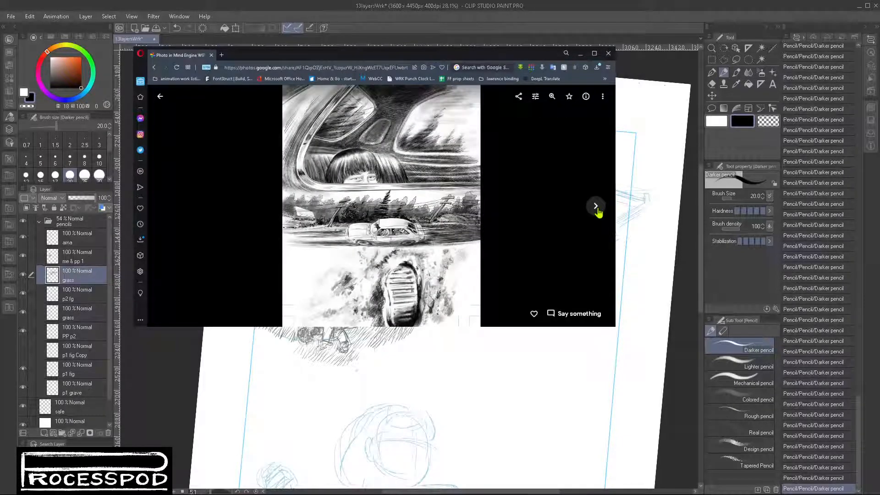
left_click(596, 207)
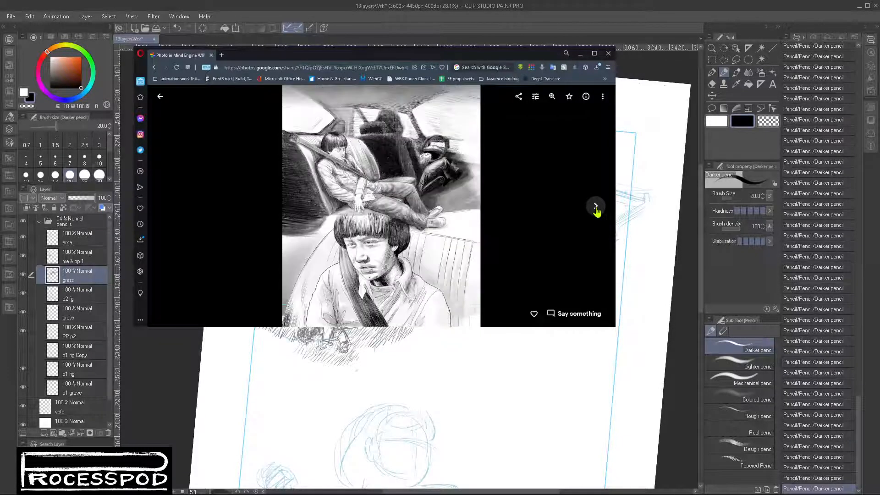
left_click(595, 207)
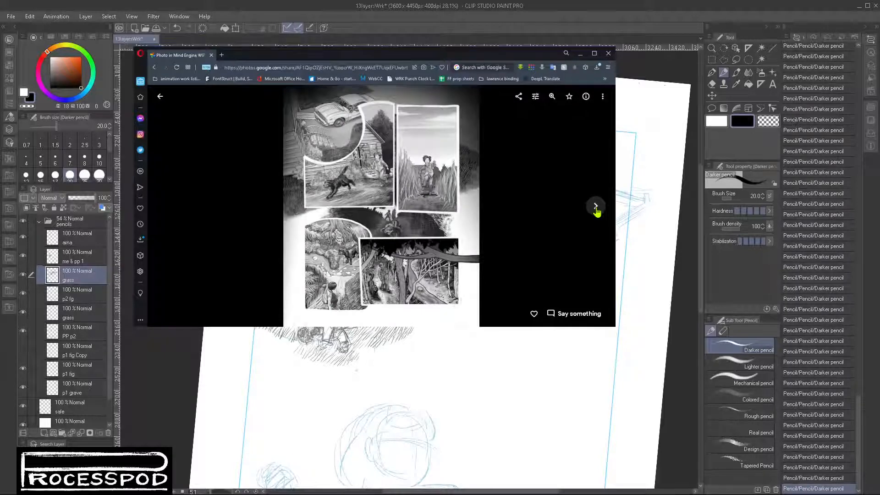
left_click(595, 207)
left_click(596, 207)
left_click(596, 208)
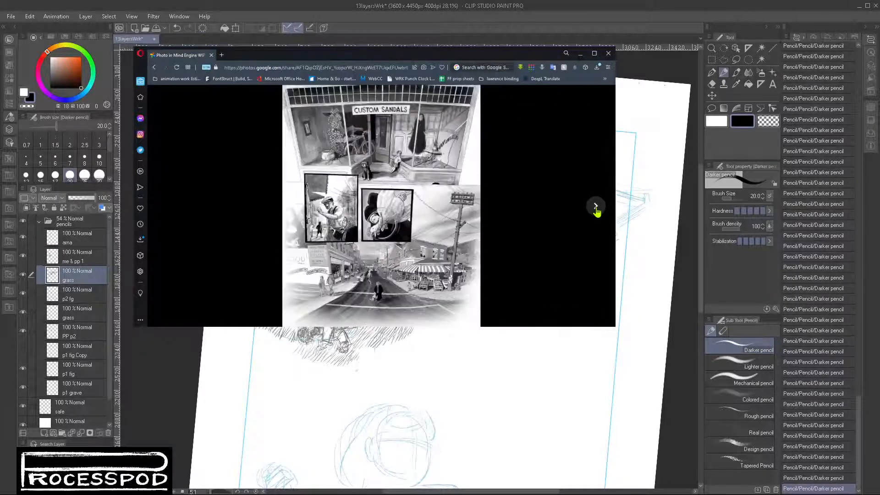
left_click(596, 207)
left_click(595, 207)
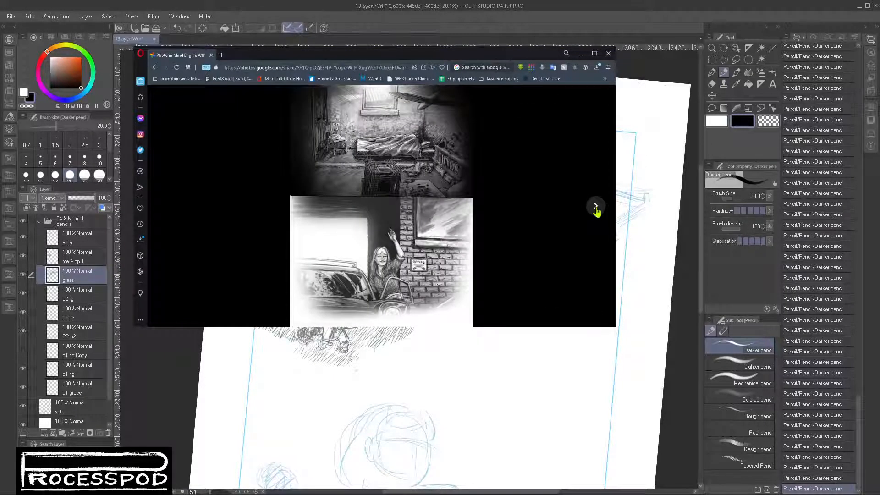
left_click(596, 207)
left_click(595, 207)
left_click(595, 207)
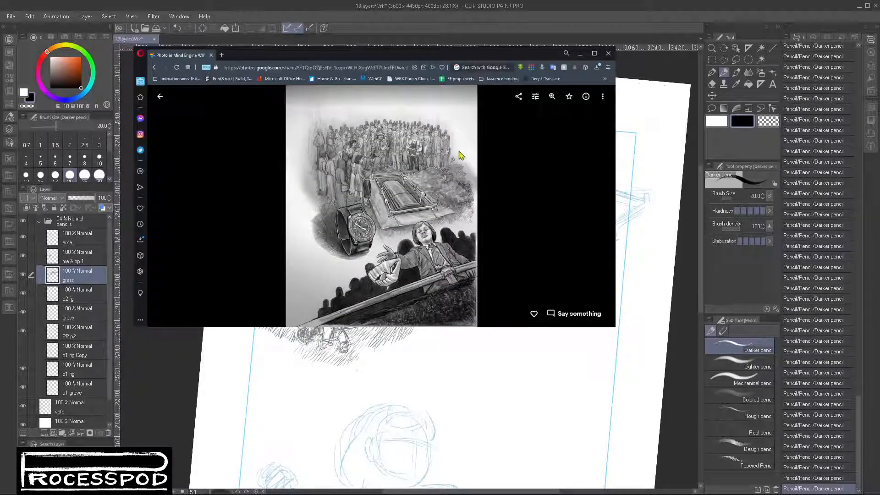
left_click(594, 53)
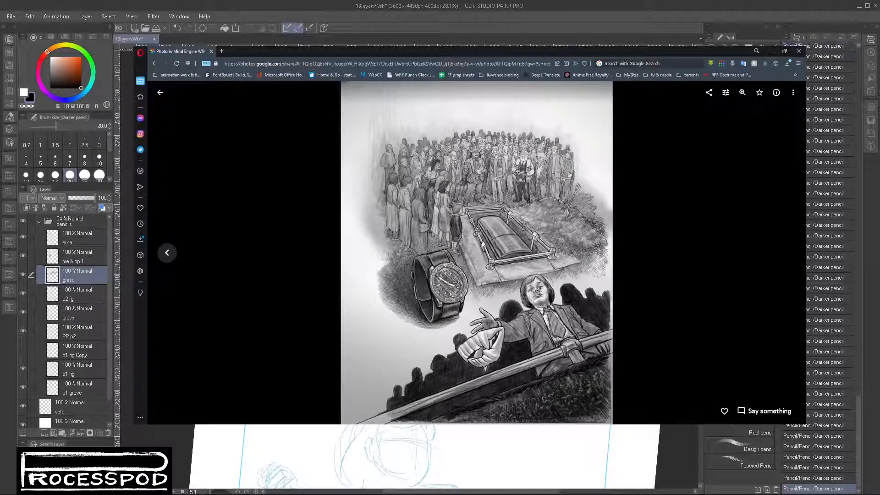
- Return to Clip Studio Paint, identify the standing woman's layer by toggling its visibility, and make that top layer of the pencils folder active
key("alt+Tab")
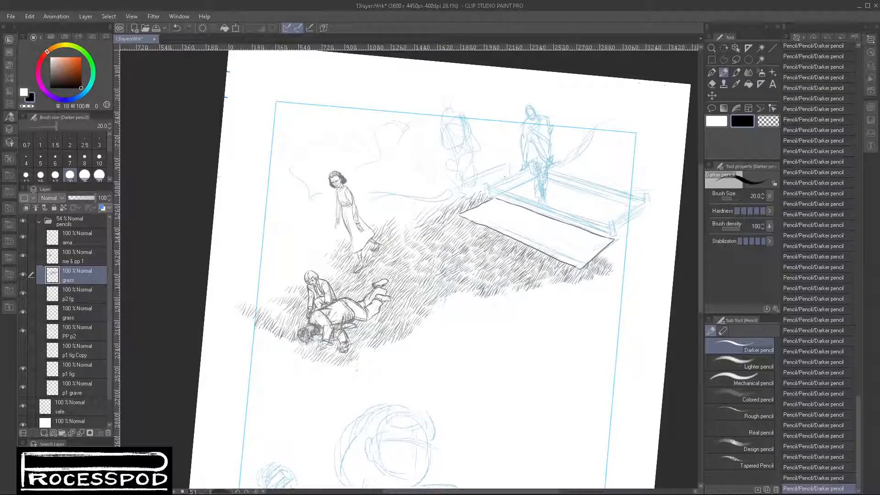
scroll(346, 210, "up", 5)
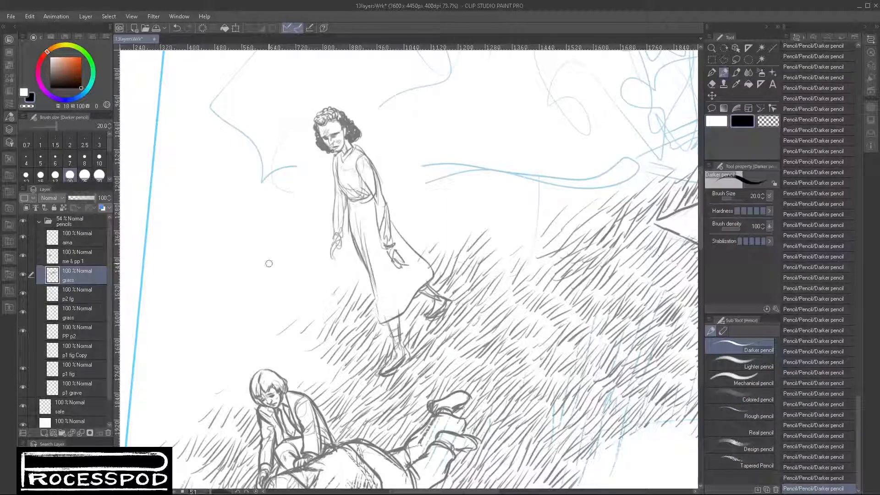
left_click(80, 255)
left_click(23, 237)
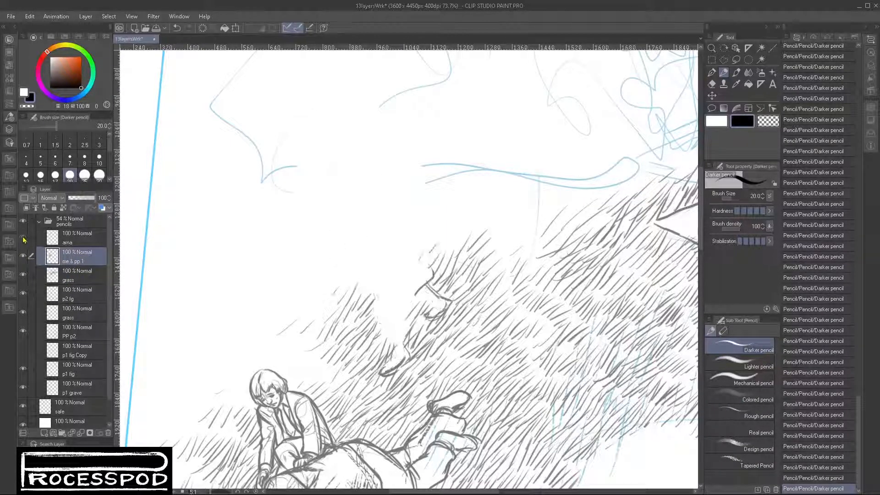
left_click(23, 237)
left_click(73, 238)
- Pencil fold lines down the standing woman's skirt and refine her bodice and sleeve with the Darker pencil at size 20
scroll(375, 214, "up", 2)
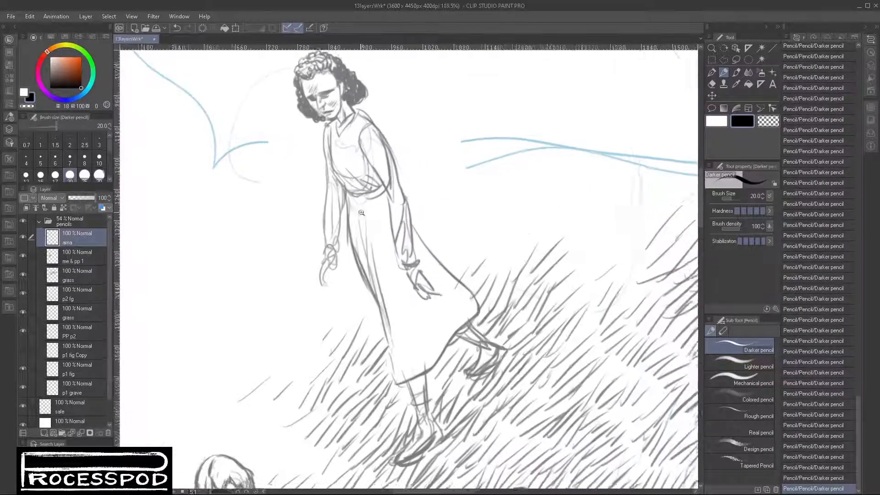
mouse_move(326, 134)
left_mouse_down()
mouse_move(334, 184)
mouse_move(329, 176)
mouse_move(350, 191)
mouse_move(349, 226)
mouse_move(348, 210)
mouse_move(368, 221)
mouse_move(385, 191)
mouse_move(387, 198)
mouse_move(368, 252)
left_mouse_up()
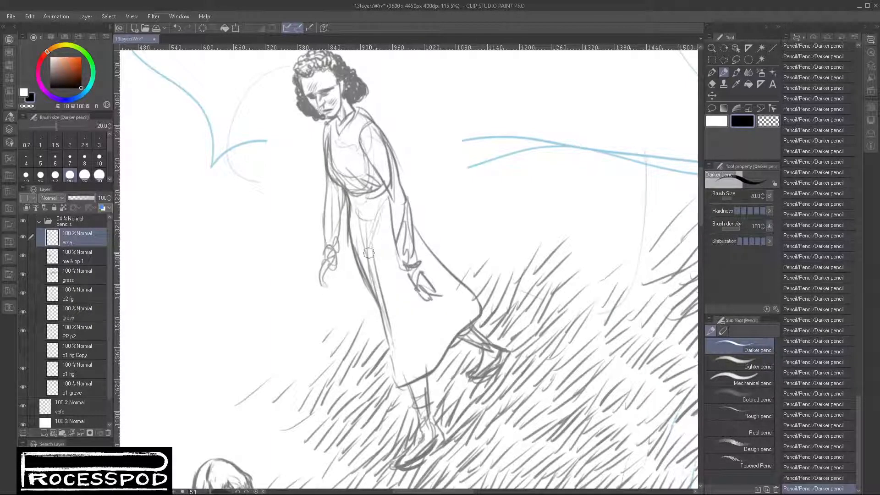
mouse_move(383, 211)
left_mouse_down()
mouse_move(378, 242)
mouse_move(380, 216)
mouse_move(376, 245)
mouse_move(363, 181)
mouse_move(332, 125)
mouse_move(368, 232)
mouse_move(380, 204)
mouse_move(372, 257)
left_mouse_up()
left_click_drag(383, 227, 383, 304)
left_click_drag(383, 247, 390, 326)
left_click_drag(385, 272, 394, 369)
mouse_move(407, 334)
left_mouse_down()
mouse_move(392, 388)
mouse_move(399, 368)
mouse_move(398, 379)
mouse_move(419, 364)
mouse_move(418, 381)
left_mouse_up()
left_click_drag(443, 331, 433, 373)
left_click_drag(449, 305, 431, 351)
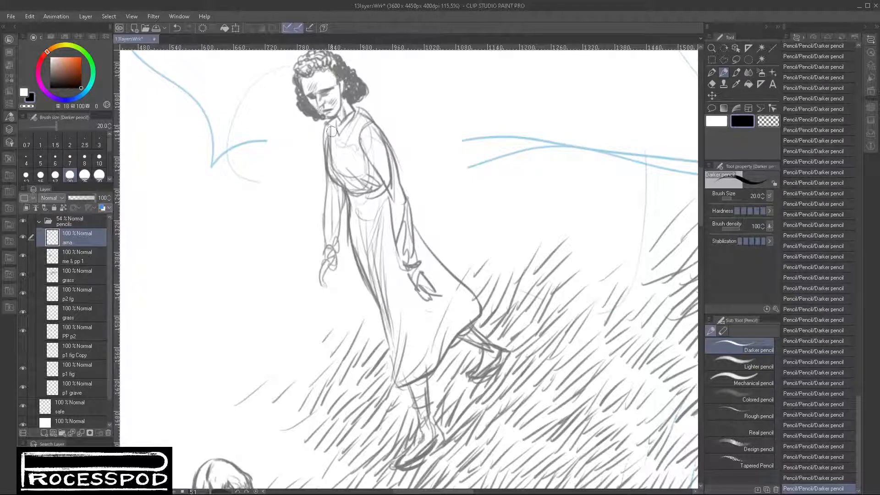
left_click_drag(332, 123, 341, 159)
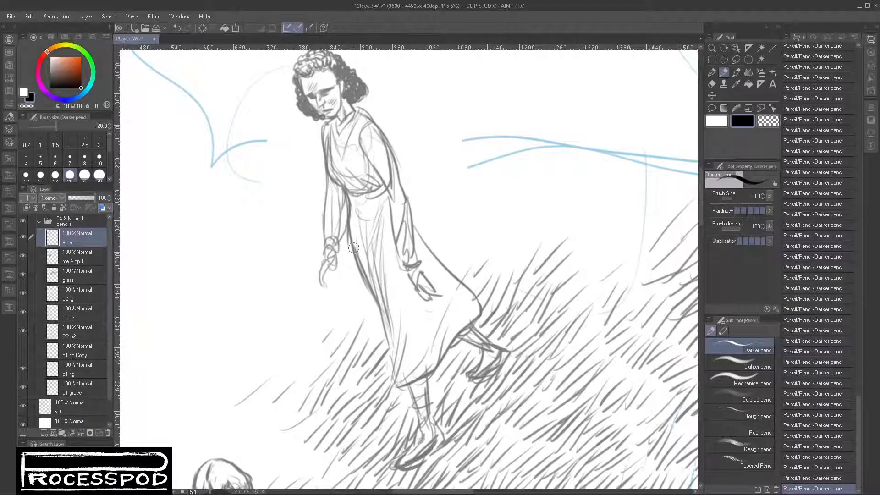
mouse_move(410, 183)
left_mouse_down()
mouse_move(412, 244)
mouse_move(416, 189)
left_mouse_up()
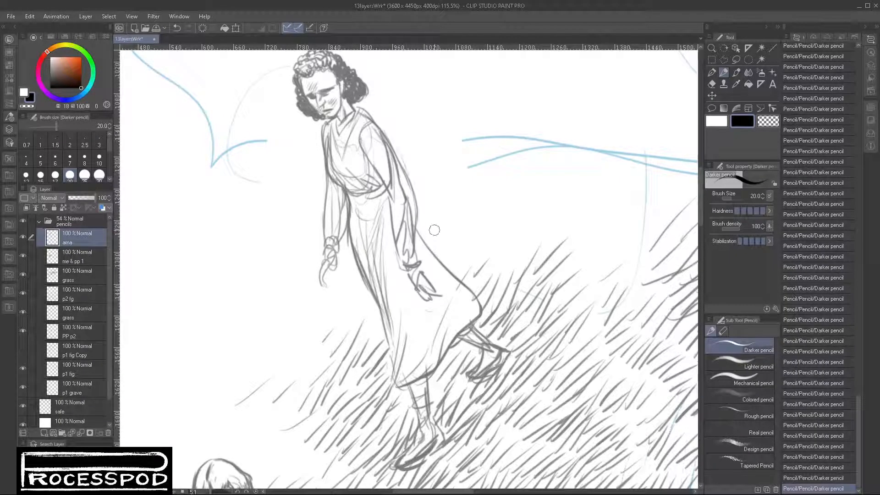
- Erase stray lines along both of the woman's sleeves using Brush (Soft) at size 25 with transparent color, and restore black as drawing color
left_click(712, 84)
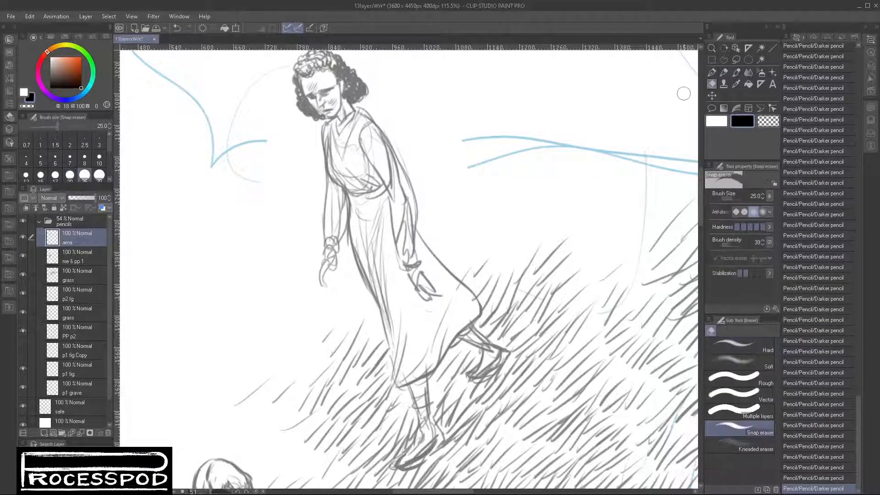
left_click(736, 72)
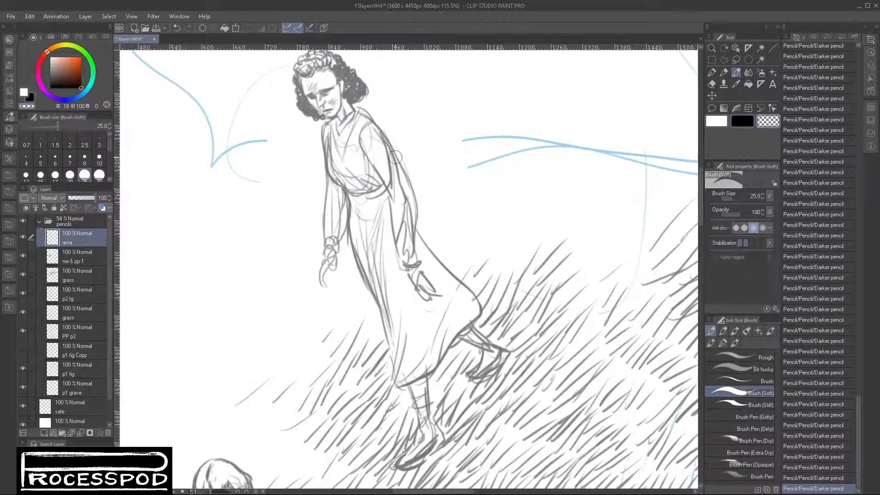
mouse_move(395, 157)
left_mouse_down()
mouse_move(389, 165)
mouse_move(385, 151)
mouse_move(410, 238)
left_mouse_up()
left_click_drag(411, 241, 412, 252)
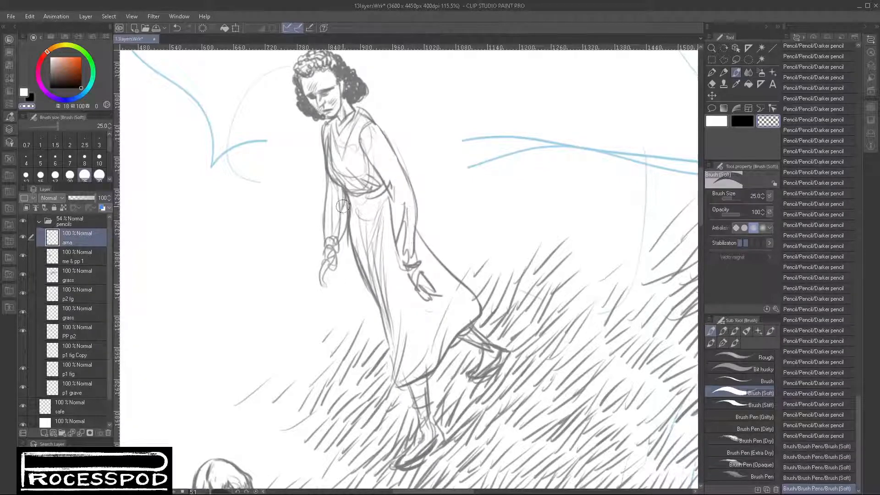
mouse_move(343, 207)
left_mouse_down()
mouse_move(341, 227)
mouse_move(340, 209)
mouse_move(342, 218)
left_mouse_up()
left_click_drag(343, 225, 346, 247)
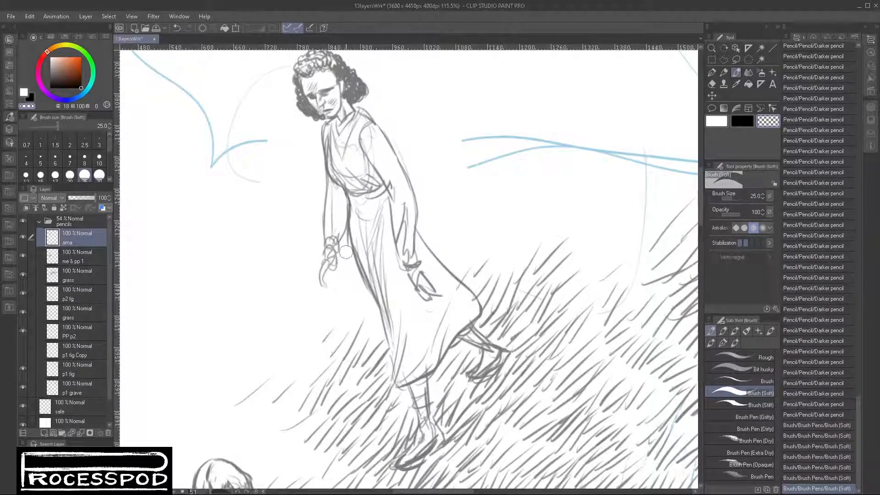
left_click_drag(389, 174, 397, 197)
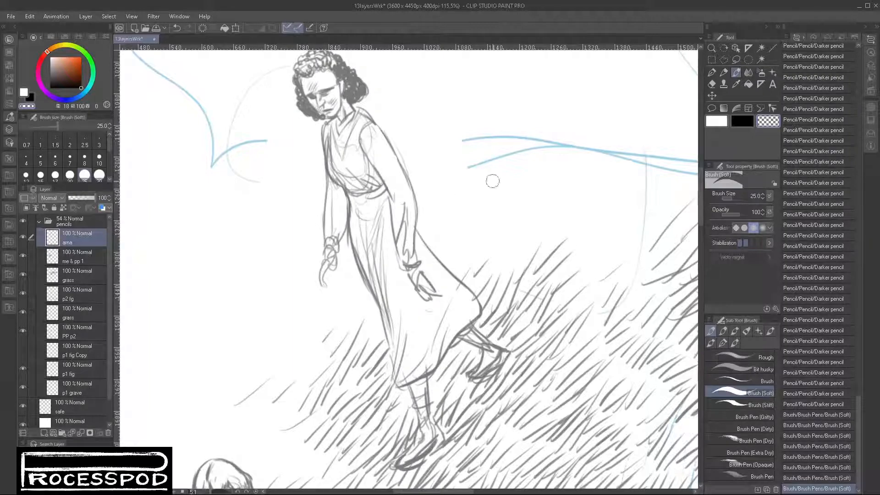
left_click(739, 124)
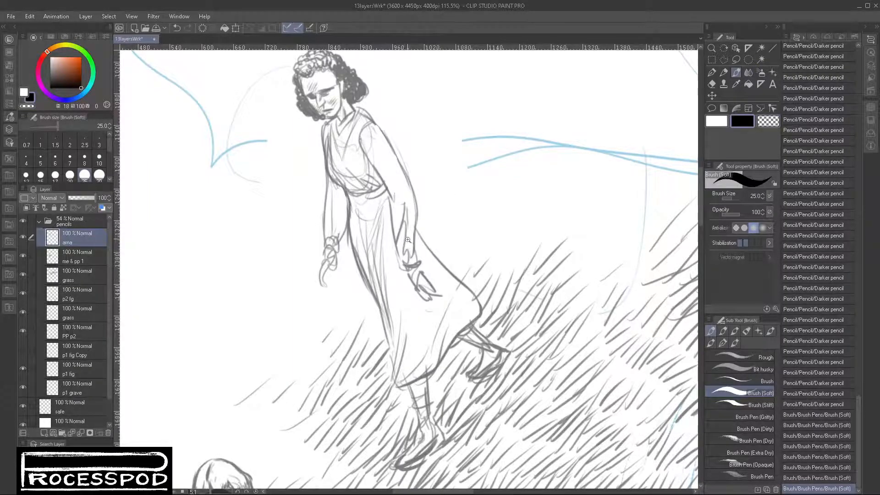
- Darken the grass along the hill's crest beside the standing woman with short black strokes of Brush (Soft) at size 25
scroll(398, 260, "down", 3)
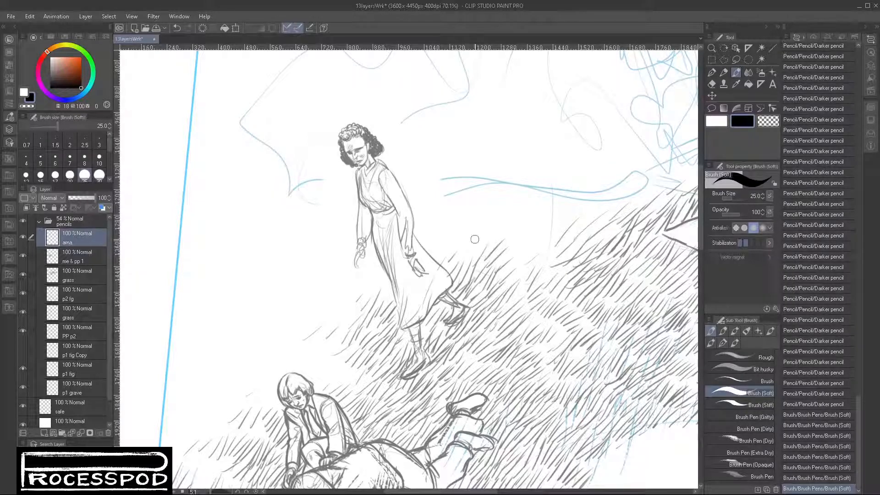
mouse_move(462, 253)
left_mouse_down()
mouse_move(479, 228)
mouse_move(471, 251)
mouse_move(480, 238)
mouse_move(480, 255)
mouse_move(503, 228)
left_mouse_up()
mouse_move(488, 253)
left_mouse_down()
mouse_move(510, 227)
mouse_move(510, 235)
left_mouse_up()
mouse_move(499, 274)
left_mouse_down()
mouse_move(525, 247)
mouse_move(518, 258)
left_mouse_up()
left_click_drag(509, 278, 522, 266)
left_click_drag(515, 288, 527, 258)
left_click_drag(520, 285, 533, 254)
left_click_drag(535, 268, 545, 259)
left_click_drag(539, 280, 556, 257)
left_click_drag(550, 277, 566, 260)
mouse_move(559, 274)
left_mouse_down()
mouse_move(571, 260)
mouse_move(539, 223)
left_mouse_up()
left_click_drag(535, 247, 541, 225)
left_click_drag(537, 258, 549, 231)
left_click_drag(547, 253, 567, 228)
mouse_move(554, 257)
left_mouse_down()
mouse_move(569, 231)
mouse_move(591, 232)
left_mouse_up()
left_click_drag(519, 229, 520, 217)
left_click_drag(525, 229, 527, 220)
left_click_drag(527, 244, 534, 224)
left_click_drag(531, 242, 561, 214)
left_click_drag(556, 232, 575, 215)
left_click_drag(576, 235, 591, 211)
left_click_drag(586, 233, 598, 214)
left_click_drag(595, 236, 611, 210)
left_click_drag(607, 229, 620, 211)
left_click_drag(614, 228, 628, 215)
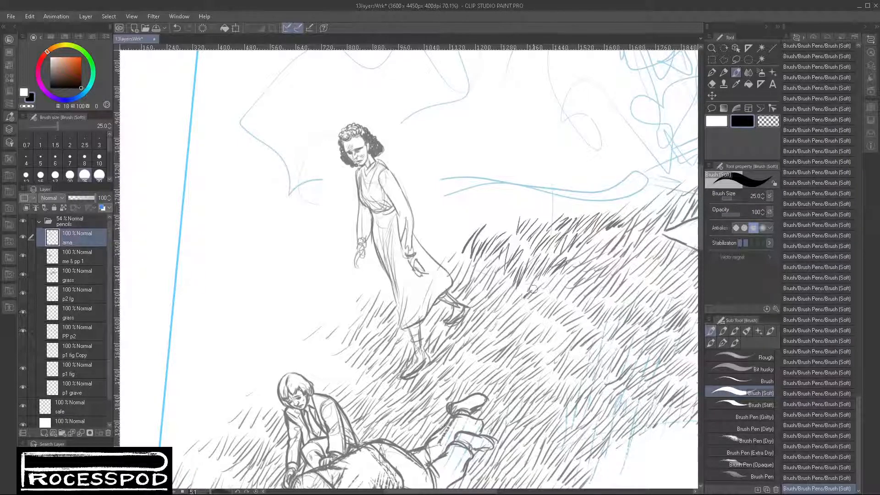
- Add clumps of darker grass strokes across the middle of the slope beside and below the standing woman's feet
left_click_drag(521, 322, 534, 298)
mouse_move(524, 324)
left_mouse_down()
mouse_move(543, 303)
mouse_move(539, 314)
left_mouse_up()
left_click_drag(534, 327, 559, 302)
left_click_drag(537, 335, 570, 313)
mouse_move(549, 347)
left_mouse_down()
mouse_move(573, 314)
mouse_move(568, 322)
left_mouse_up()
mouse_move(555, 350)
left_mouse_down()
mouse_move(579, 327)
mouse_move(612, 330)
mouse_move(491, 323)
left_mouse_up()
left_click_drag(490, 337, 510, 314)
left_click_drag(504, 340, 523, 318)
left_click_drag(476, 289, 494, 270)
mouse_move(486, 292)
left_mouse_down()
mouse_move(509, 265)
mouse_move(515, 272)
left_mouse_up()
left_click_drag(506, 296, 527, 265)
left_click_drag(522, 290, 549, 261)
mouse_move(539, 295)
left_mouse_down()
mouse_move(562, 263)
mouse_move(552, 275)
left_mouse_up()
left_click_drag(543, 300, 571, 277)
left_click_drag(557, 302, 582, 270)
mouse_move(568, 300)
left_mouse_down()
mouse_move(586, 266)
mouse_move(593, 278)
left_mouse_up()
left_click_drag(589, 298, 606, 277)
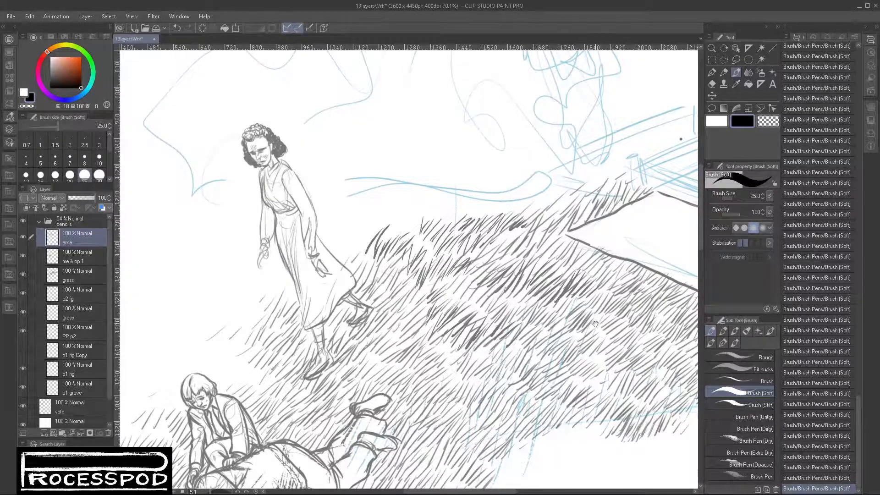
- Build up dark grass tufts on the lower slope below the blank slab, toward the grass's bottom edge
mouse_move(596, 325)
left_mouse_down()
mouse_move(526, 258)
mouse_move(523, 265)
mouse_move(533, 258)
left_mouse_up()
left_click_drag(527, 275, 537, 261)
left_click_drag(534, 286, 560, 262)
left_click_drag(552, 287, 570, 265)
left_click_drag(419, 327, 433, 313)
left_click_drag(428, 326, 450, 302)
left_click_drag(447, 319, 463, 300)
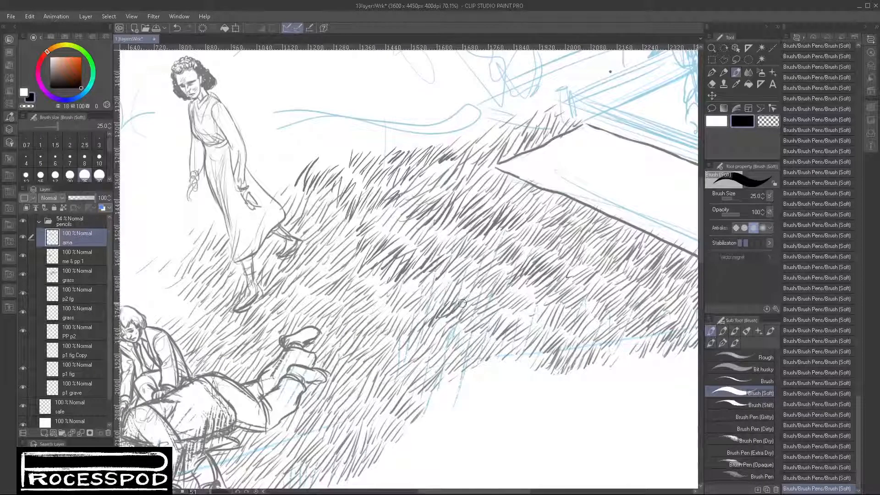
left_click_drag(433, 350, 447, 326)
left_click_drag(443, 348, 467, 325)
left_click_drag(462, 350, 482, 326)
left_click_drag(476, 350, 498, 325)
mouse_move(491, 349)
left_mouse_down()
mouse_move(508, 321)
mouse_move(532, 328)
left_mouse_up()
mouse_move(486, 274)
left_mouse_down()
mouse_move(498, 260)
mouse_move(513, 274)
left_mouse_up()
mouse_move(511, 299)
left_mouse_down()
mouse_move(527, 271)
mouse_move(543, 293)
mouse_move(552, 281)
left_mouse_up()
left_click_drag(544, 303, 568, 276)
mouse_move(555, 306)
left_mouse_down()
mouse_move(570, 283)
mouse_move(572, 293)
left_mouse_up()
left_click_drag(568, 312, 596, 300)
left_click_drag(587, 312, 612, 302)
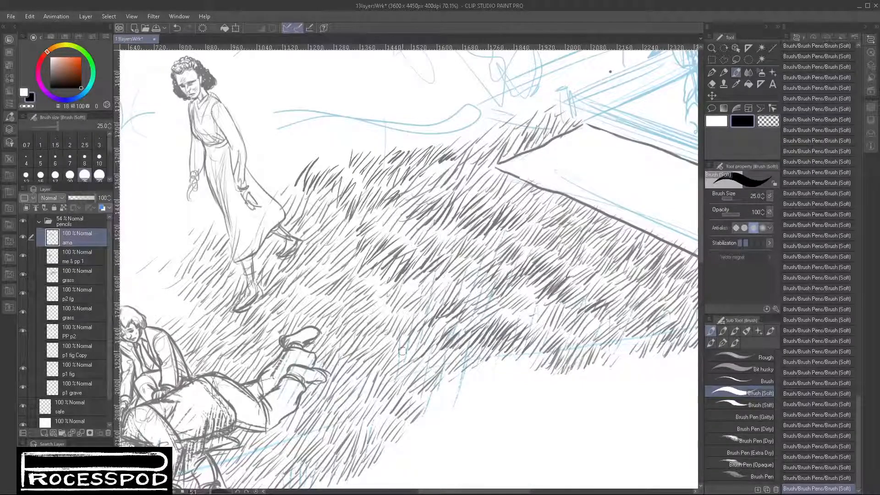
- Add grass strokes beside the lying figure's legs and dense tufts along the grass's lower edge beyond the feet
left_click_drag(362, 303, 409, 294)
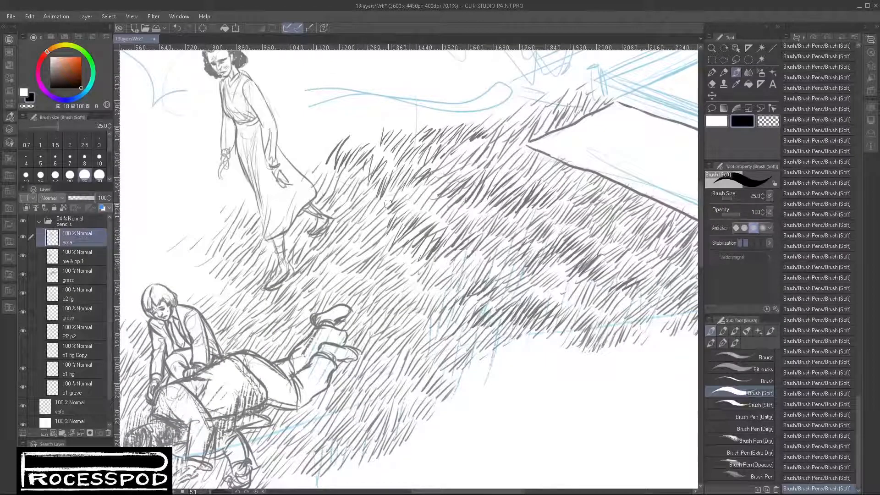
left_click_drag(387, 385, 402, 287)
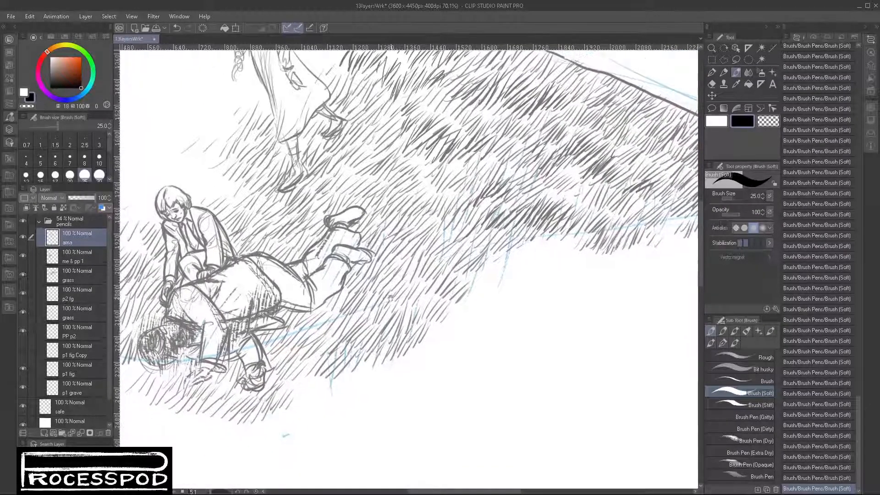
left_click_drag(321, 311, 329, 301)
left_click_drag(323, 316, 344, 299)
left_click_drag(503, 267, 530, 237)
mouse_move(437, 267)
left_mouse_down()
mouse_move(461, 246)
mouse_move(505, 243)
left_mouse_up()
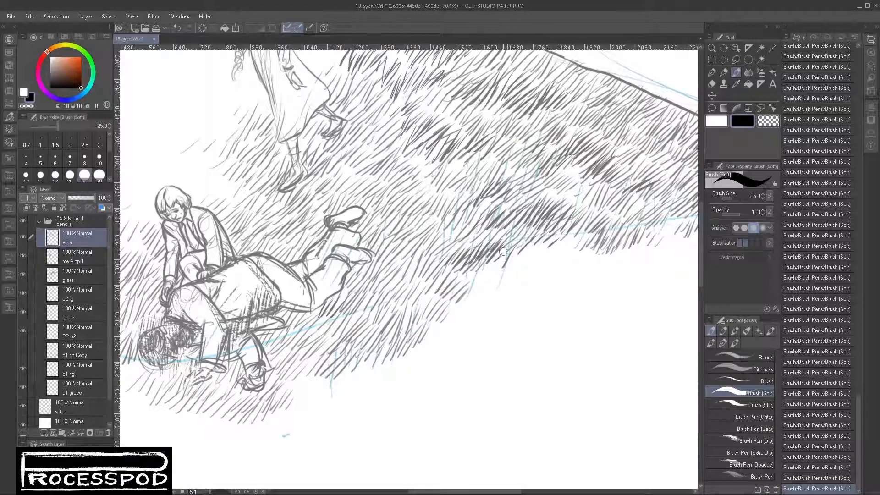
left_click_drag(417, 303, 430, 277)
mouse_move(423, 299)
left_mouse_down()
mouse_move(441, 271)
mouse_move(453, 291)
left_mouse_up()
mouse_move(451, 307)
left_mouse_down()
mouse_move(489, 260)
mouse_move(503, 265)
left_mouse_up()
mouse_move(481, 302)
left_mouse_down()
mouse_move(504, 270)
mouse_move(516, 275)
mouse_move(488, 277)
mouse_move(521, 281)
left_mouse_up()
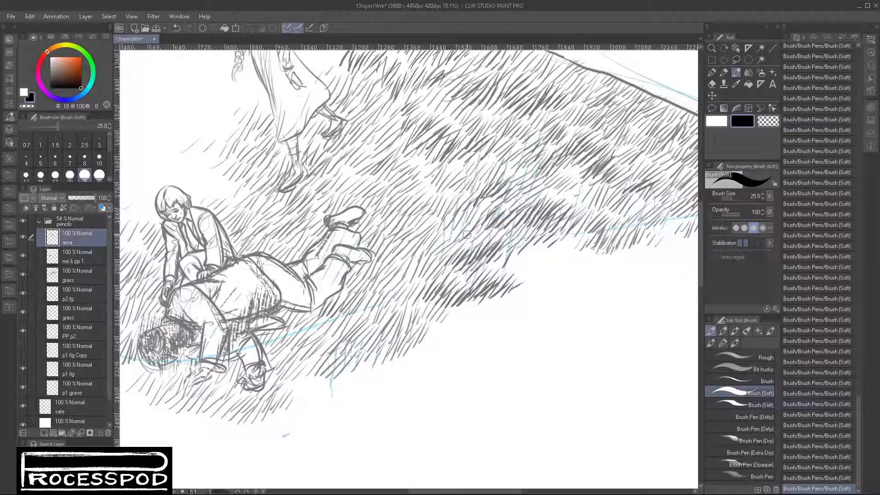
- Thicken the grass on the slope between the standing woman's feet and the lying figure's shoes
left_click_drag(335, 172, 348, 160)
mouse_move(355, 158)
left_mouse_down()
mouse_move(384, 154)
mouse_move(379, 132)
mouse_move(399, 135)
left_mouse_up()
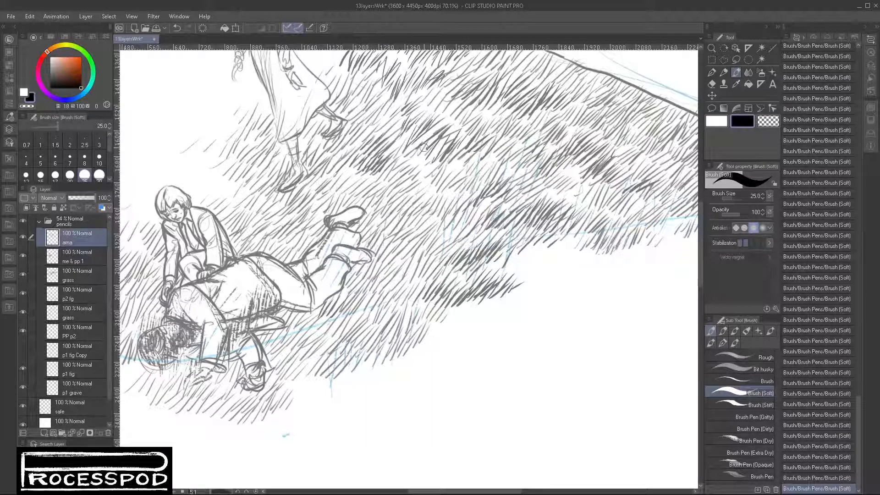
mouse_move(382, 177)
left_mouse_down()
mouse_move(395, 164)
mouse_move(402, 169)
left_mouse_up()
left_click_drag(390, 190, 406, 172)
left_click_drag(359, 140, 370, 125)
left_click_drag(357, 133, 373, 104)
left_click_drag(358, 118, 370, 102)
- Hatch a dark cast shadow on the grass beneath and behind the standing woman's feet
mouse_move(326, 138)
left_mouse_down()
mouse_move(355, 125)
mouse_move(329, 134)
mouse_move(353, 122)
mouse_move(347, 112)
left_mouse_up()
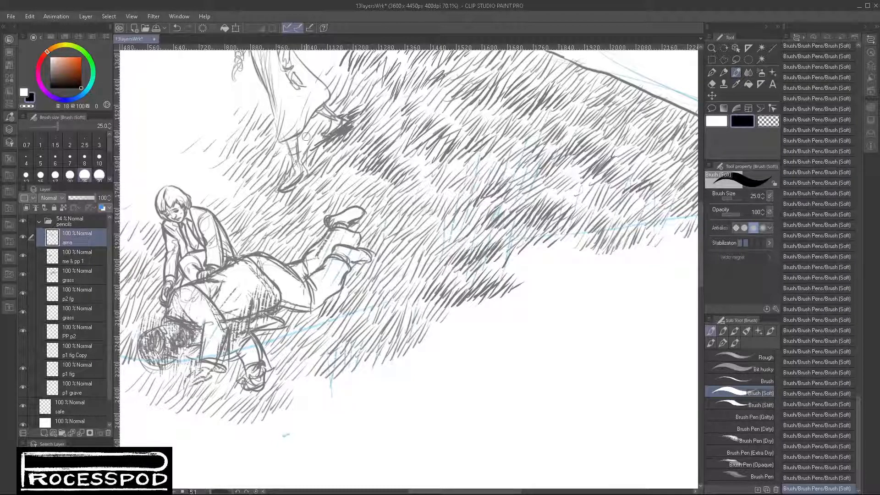
mouse_move(309, 139)
left_mouse_down()
mouse_move(319, 128)
mouse_move(322, 145)
left_mouse_up()
left_click_drag(322, 152, 344, 139)
left_click_drag(298, 169, 316, 154)
left_click_drag(316, 162, 333, 148)
left_click_drag(296, 173, 316, 156)
left_click_drag(308, 174, 330, 158)
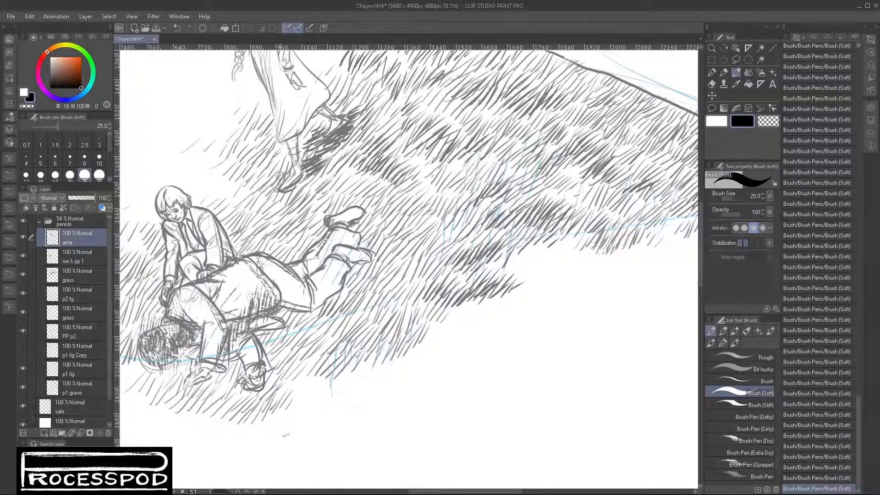
mouse_move(279, 181)
left_mouse_down()
mouse_move(296, 169)
mouse_move(322, 175)
left_mouse_up()
left_click_drag(301, 188, 345, 144)
mouse_move(319, 162)
left_mouse_down()
mouse_move(357, 128)
mouse_move(352, 149)
left_mouse_up()
left_click_drag(344, 139, 382, 93)
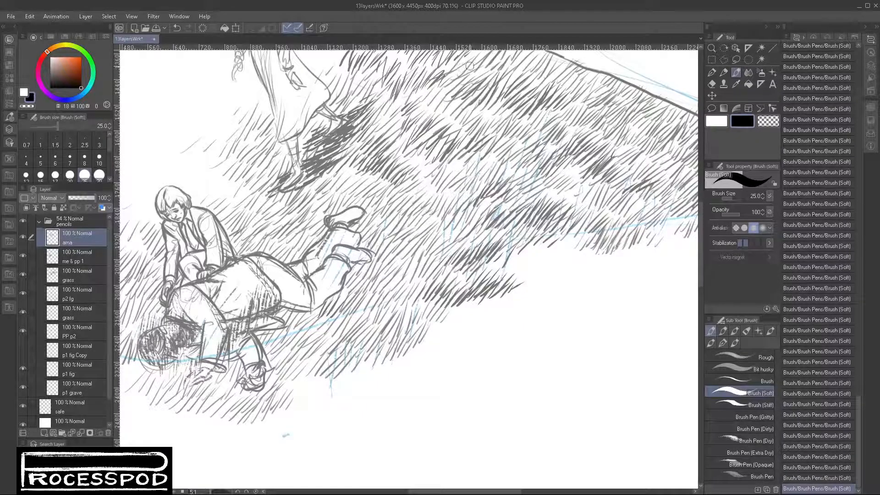
- Shade the grass beneath the lying figure's body and legs and around the raised shoes
mouse_move(281, 318)
left_mouse_down()
mouse_move(337, 283)
mouse_move(343, 268)
left_mouse_up()
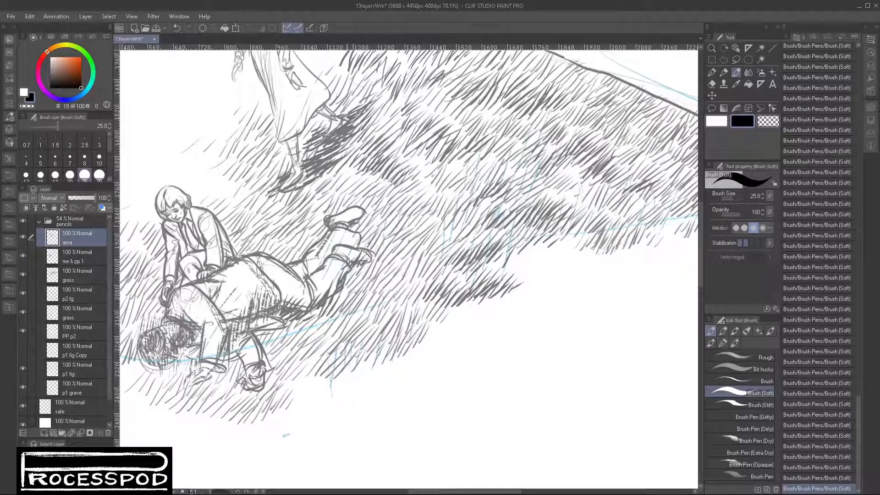
left_click_drag(346, 230, 354, 219)
mouse_move(354, 249)
left_mouse_down()
mouse_move(364, 229)
mouse_move(382, 225)
mouse_move(369, 214)
mouse_move(388, 218)
mouse_move(357, 223)
left_mouse_up()
mouse_move(372, 218)
left_mouse_down()
mouse_move(380, 211)
mouse_move(371, 196)
mouse_move(380, 194)
mouse_move(420, 231)
left_mouse_up()
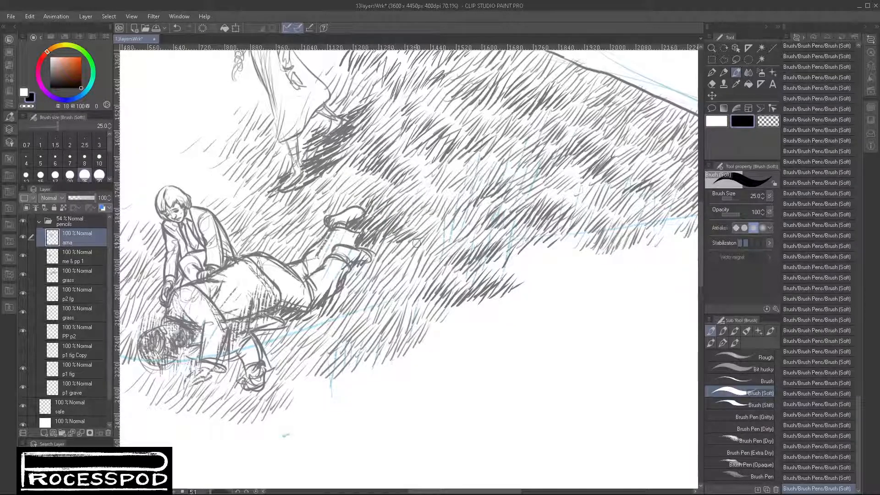
left_click_drag(335, 298, 392, 246)
mouse_move(379, 273)
left_mouse_down()
mouse_move(399, 245)
mouse_move(413, 249)
left_mouse_up()
mouse_move(398, 273)
left_mouse_down()
mouse_move(431, 246)
mouse_move(534, 272)
left_mouse_up()
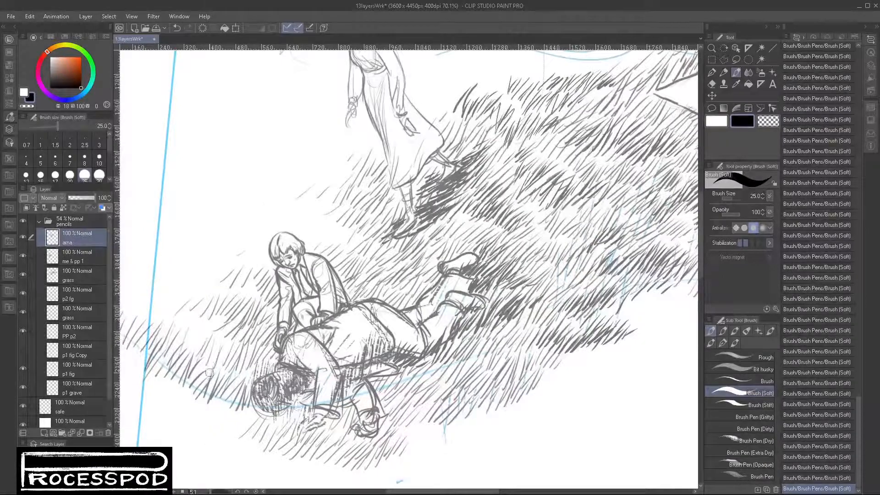
- Darken the grass behind the lying figure's head and back, around the kneeling figure
left_click_drag(207, 376, 226, 350)
left_click_drag(218, 366, 250, 330)
left_click_drag(237, 360, 258, 335)
left_click_drag(243, 358, 270, 326)
mouse_move(258, 351)
left_mouse_down()
mouse_move(278, 326)
mouse_move(280, 348)
left_mouse_up()
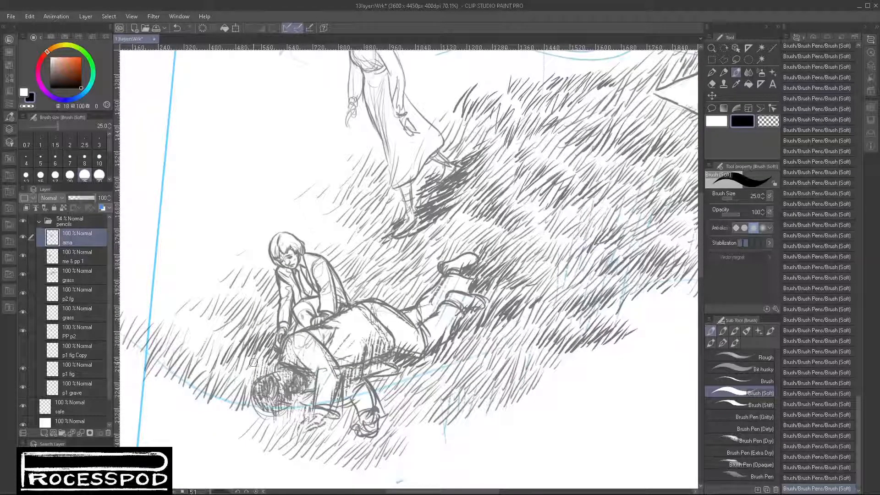
left_click_drag(237, 382, 271, 358)
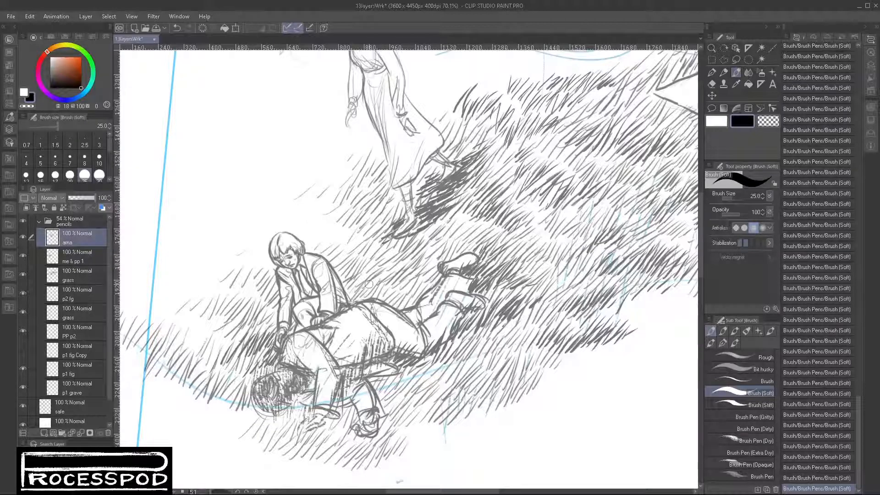
mouse_move(348, 300)
left_mouse_down()
mouse_move(379, 271)
mouse_move(359, 294)
left_mouse_up()
mouse_move(355, 300)
left_mouse_down()
mouse_move(374, 277)
mouse_move(418, 259)
mouse_move(424, 270)
left_mouse_up()
mouse_move(388, 305)
left_mouse_down()
mouse_move(414, 279)
mouse_move(439, 273)
mouse_move(417, 269)
mouse_move(421, 246)
mouse_move(472, 240)
mouse_move(486, 256)
mouse_move(520, 256)
mouse_move(520, 226)
mouse_move(541, 221)
left_mouse_up()
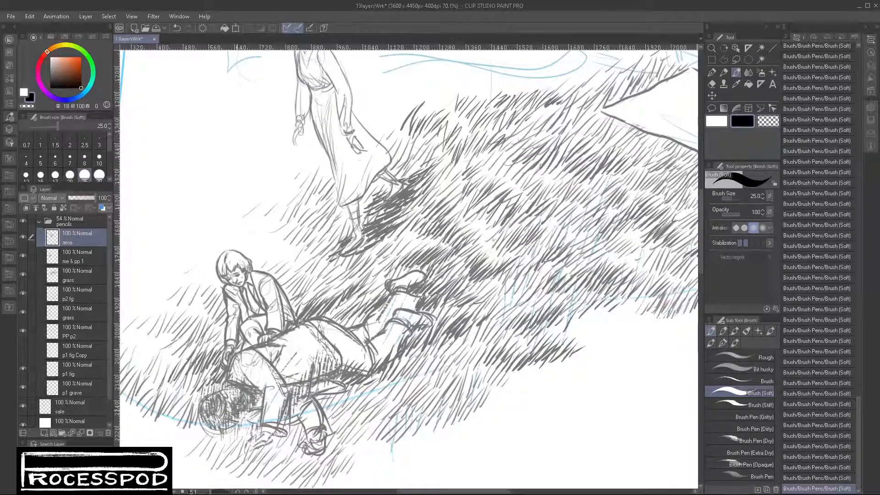
- Fill in the lying figure's hair with dark strokes, and lighten parts of it using transparent color
mouse_move(213, 401)
left_mouse_down()
mouse_move(207, 394)
mouse_move(205, 423)
mouse_move(230, 413)
mouse_move(209, 414)
mouse_move(230, 433)
mouse_move(240, 414)
left_mouse_up()
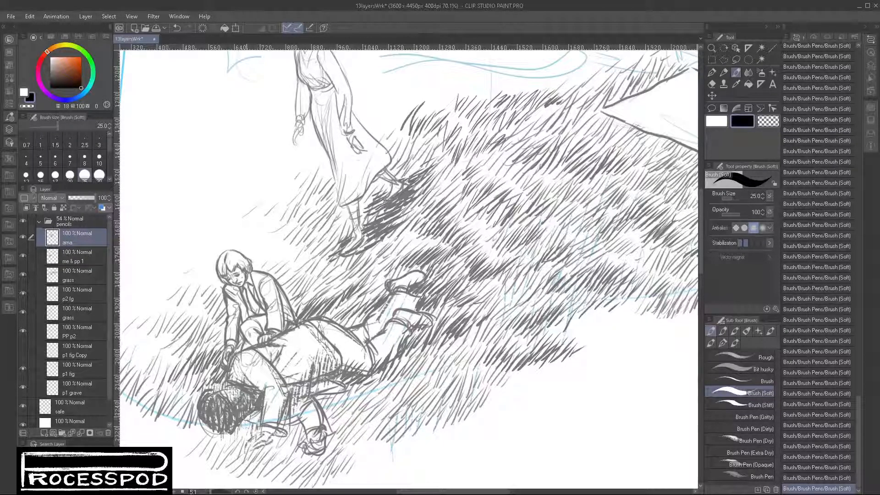
left_click_drag(258, 409, 245, 437)
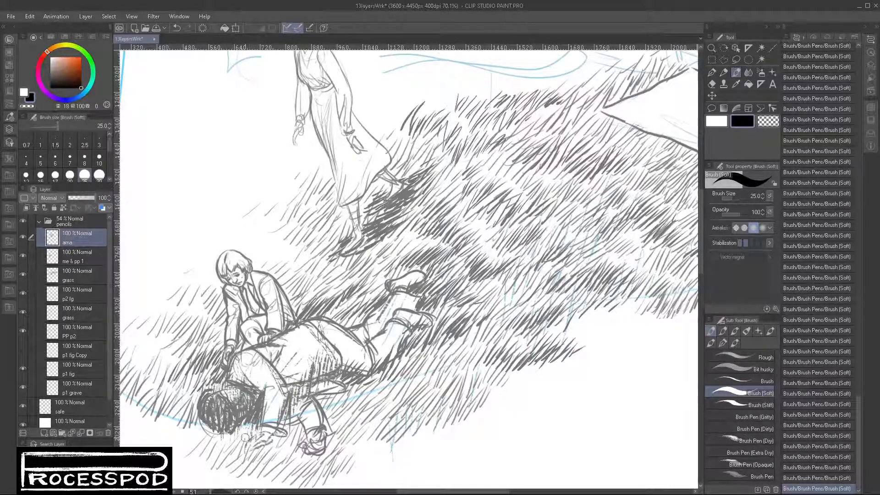
key("c")
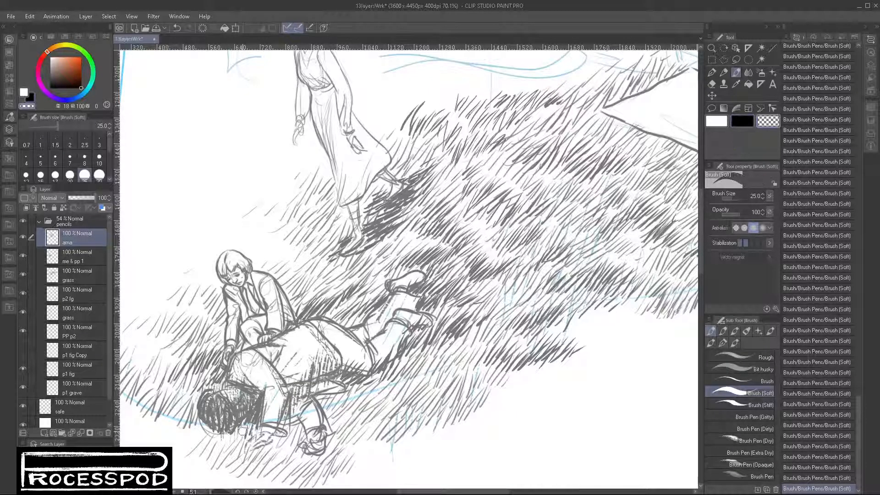
mouse_move(237, 436)
left_mouse_down()
mouse_move(212, 430)
mouse_move(220, 416)
left_mouse_up()
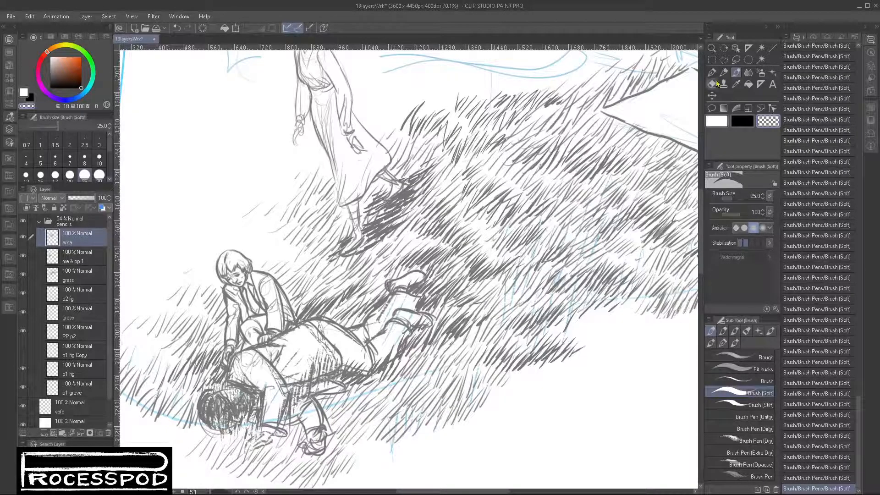
- Redraw the outline of the kneeling figure's head and jaw in black with the Darker pencil at size 20
left_click(22, 237)
left_click(21, 237)
left_click_drag(390, 277, 444, 319)
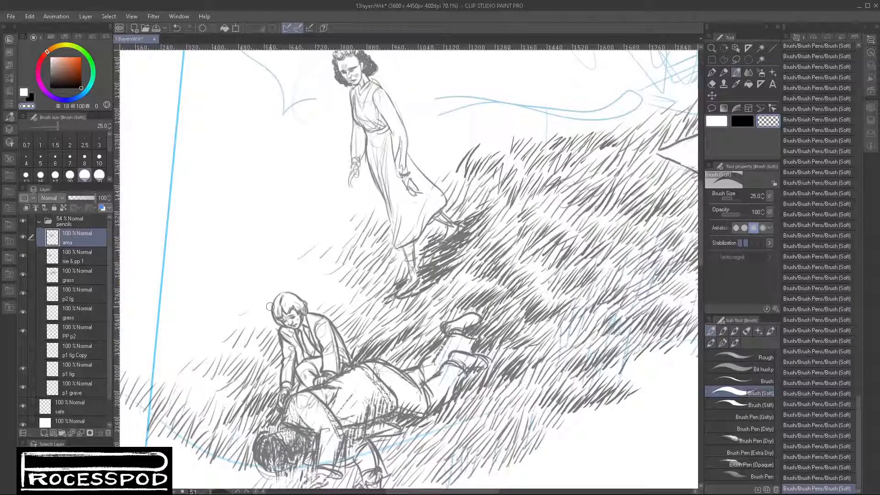
scroll(271, 300, "up", 3)
scroll(280, 297, "up", 1)
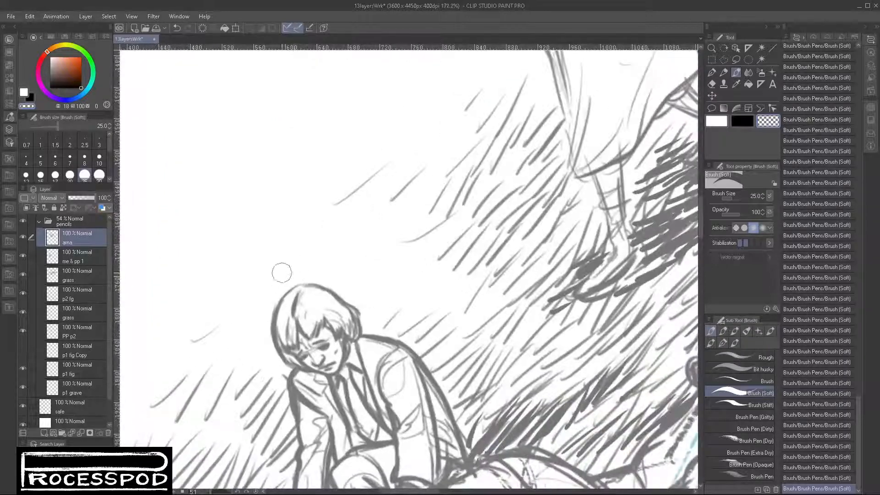
left_click(744, 120)
left_click_drag(272, 316, 300, 286)
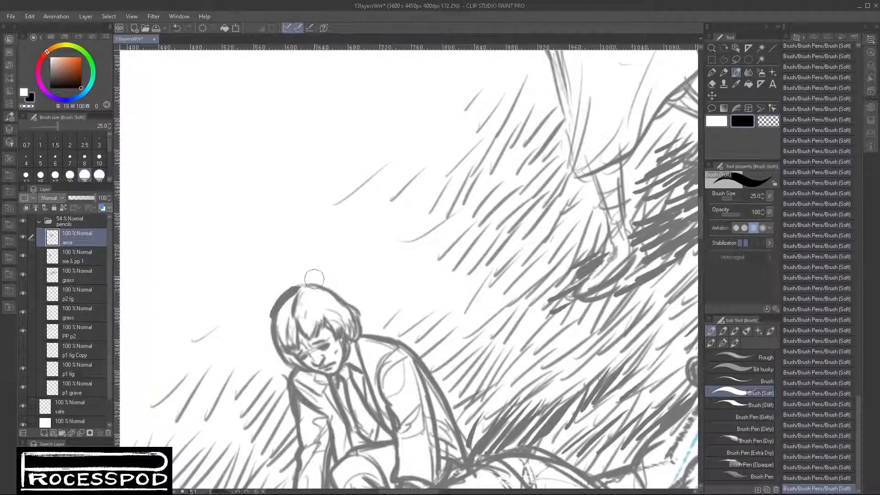
left_click(724, 72)
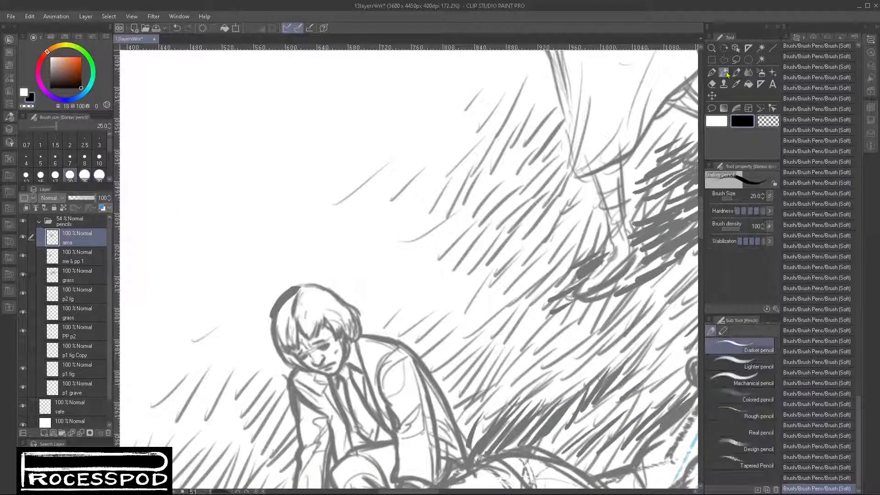
key("ctrl+z")
mouse_move(273, 316)
left_mouse_down()
mouse_move(295, 284)
mouse_move(275, 307)
mouse_move(277, 355)
mouse_move(278, 344)
mouse_move(287, 367)
mouse_move(339, 374)
left_mouse_up()
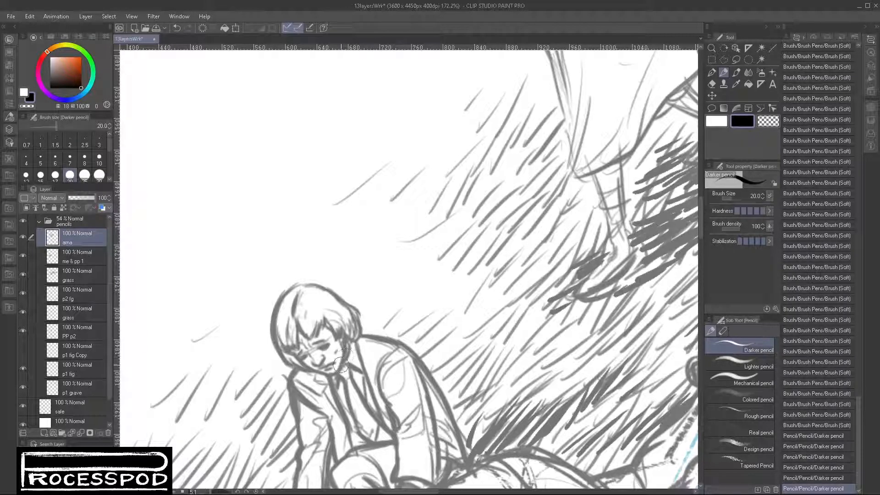
left_click_drag(340, 364, 333, 372)
left_click_drag(343, 364, 347, 355)
- Erase stray lines along the kneeling figure's jaw with transparent color on the top layer and the me & pp 1 layer
left_click(768, 122)
left_click_drag(345, 344, 347, 357)
left_click(84, 261)
left_click_drag(345, 341, 346, 362)
left_click_drag(343, 351, 342, 367)
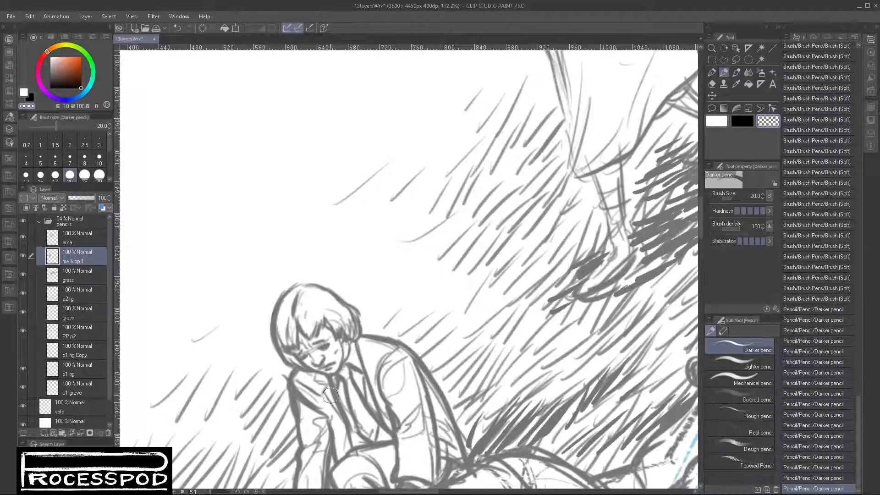
- Check the top layer's contents by toggling its visibility, lasso around the standing woman and her shadow, and invert the selection
mouse_move(455, 362)
left_mouse_down()
mouse_move(415, 316)
mouse_move(344, 335)
mouse_move(324, 320)
left_mouse_up()
left_click(21, 238)
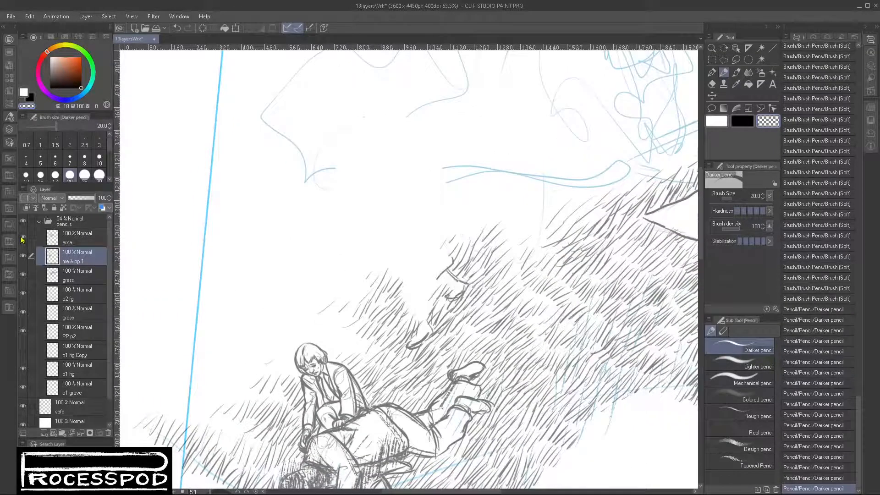
left_click(21, 238)
left_click(736, 59)
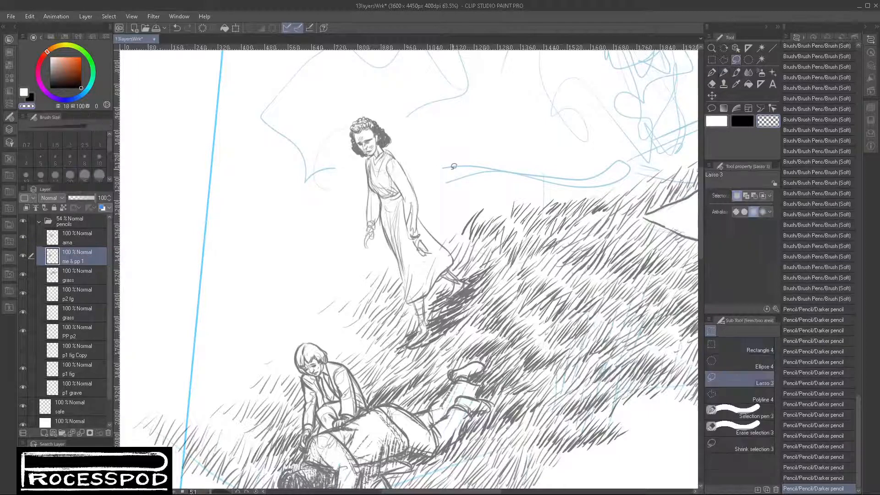
mouse_move(345, 118)
left_mouse_down()
mouse_move(343, 157)
mouse_move(361, 270)
mouse_move(383, 356)
mouse_move(411, 361)
mouse_move(464, 328)
mouse_move(498, 276)
mouse_move(446, 190)
mouse_move(357, 108)
left_mouse_up()
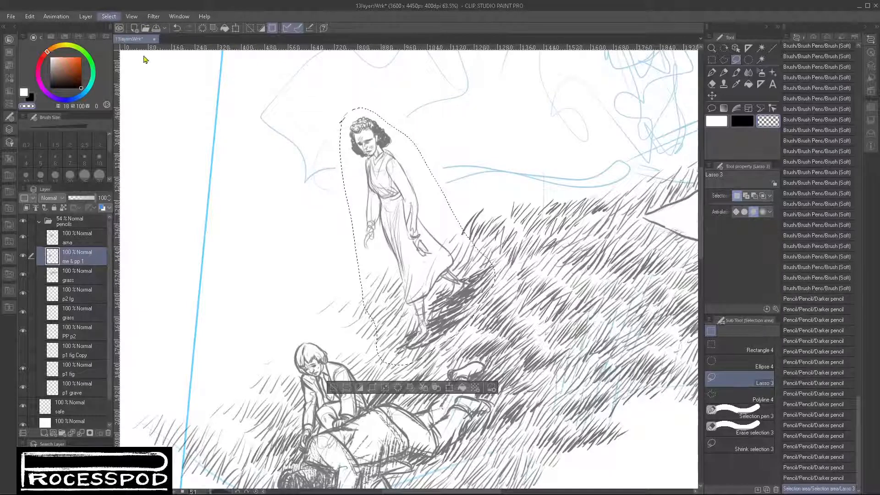
key("ctrl+shift+i")
scroll(562, 341, "down", 3)
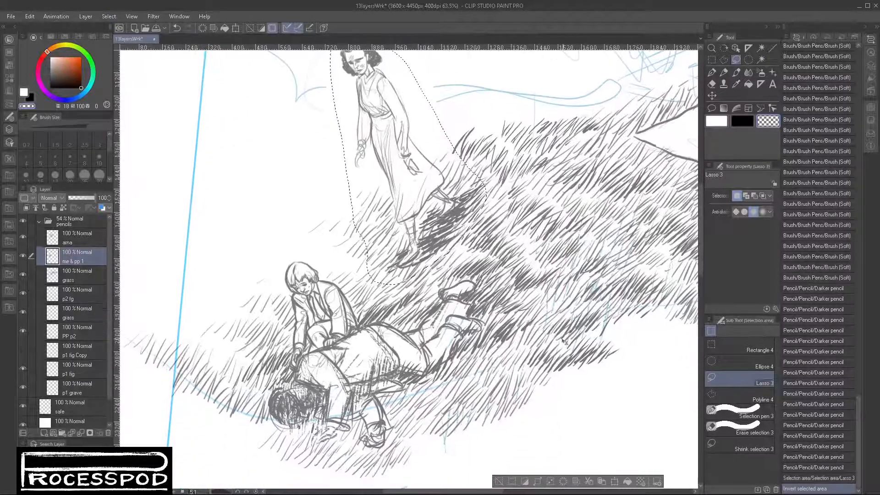
- Cut the inverted selection from the top layer, paste it onto its own layer, and name that layer Grass and Pepe
key("ctrl+x")
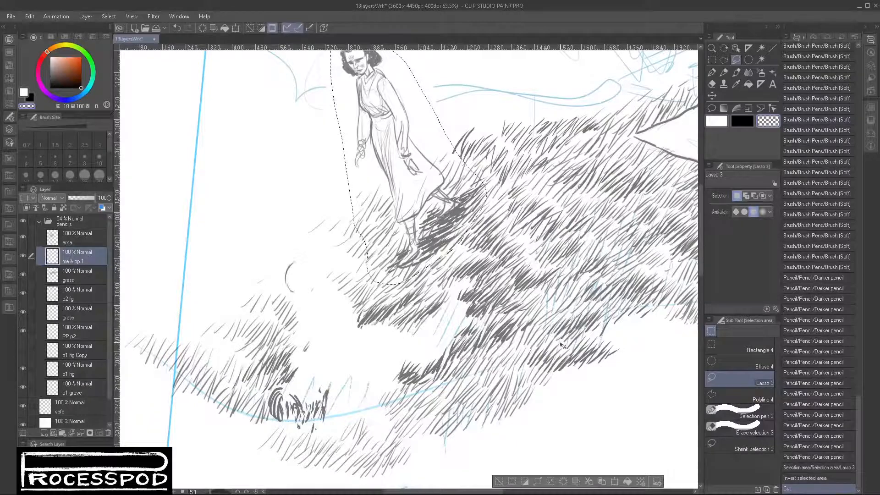
key("ctrl+z")
left_click(90, 243)
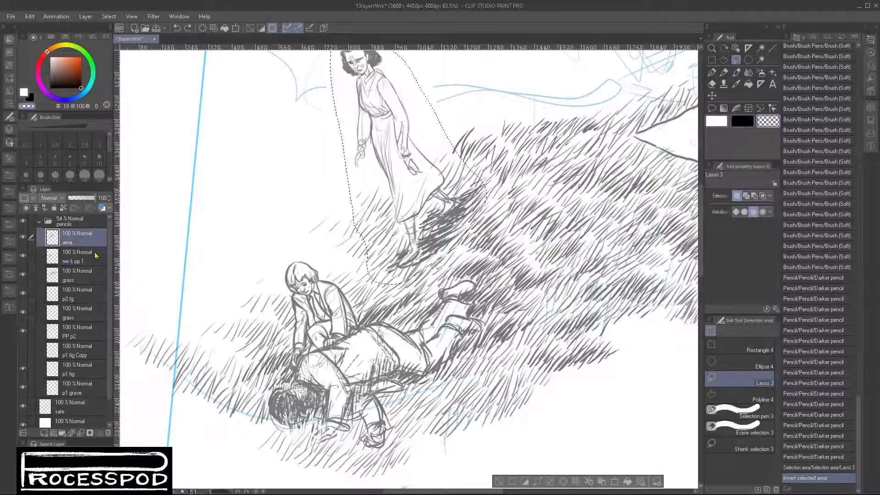
key("ctrl+x")
key("ctrl+v")
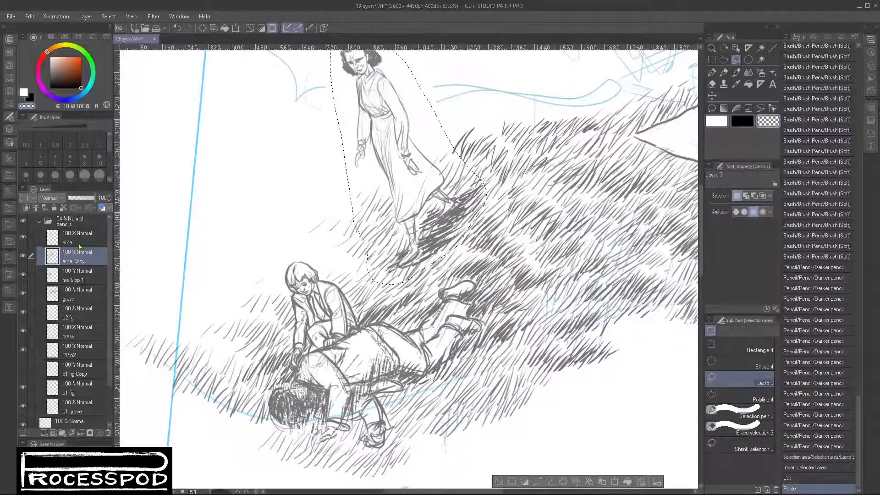
left_click(21, 258)
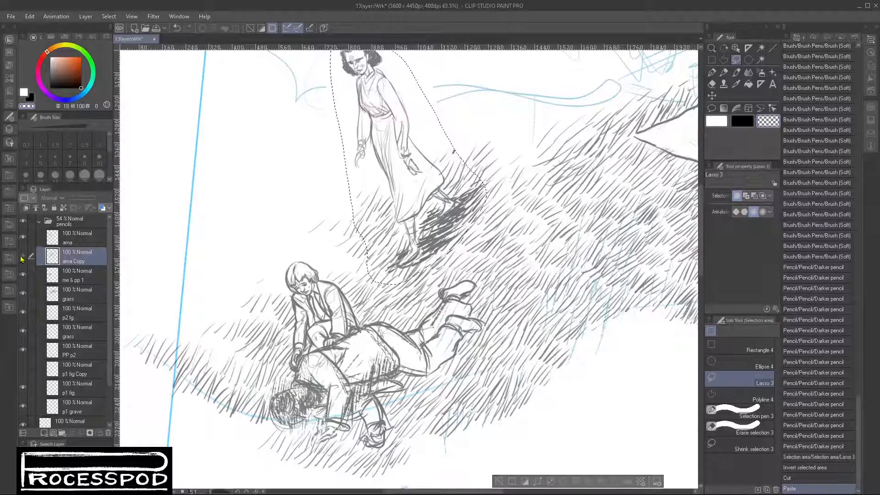
left_click(21, 259)
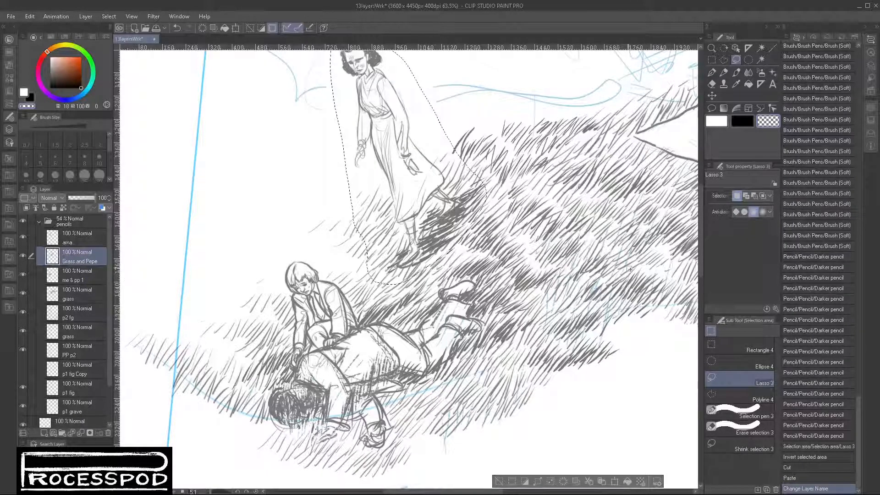
- Shade the lying figure's back and sleeve with black Darker pencil strokes at size 20 on the Grass and Pepe layer
left_click(724, 73)
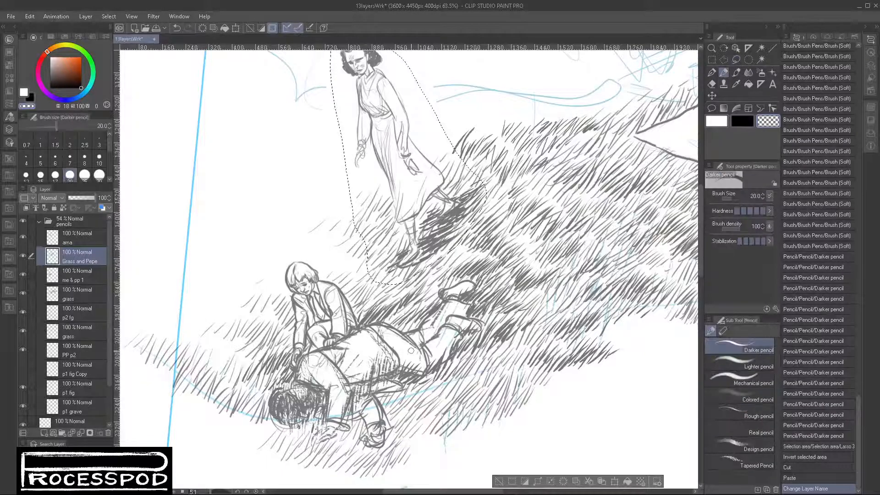
mouse_move(350, 346)
left_mouse_down()
mouse_move(333, 349)
mouse_move(345, 362)
left_mouse_up()
mouse_move(342, 364)
left_mouse_down()
mouse_move(345, 383)
mouse_move(353, 374)
left_mouse_up()
left_click(742, 121)
left_click_drag(360, 360, 355, 376)
left_click_drag(360, 361, 358, 375)
left_click_drag(365, 359, 362, 373)
mouse_move(367, 360)
left_mouse_down()
mouse_move(365, 371)
mouse_move(359, 365)
left_mouse_up()
left_click_drag(361, 350, 362, 356)
left_click_drag(368, 345, 366, 359)
mouse_move(371, 349)
left_mouse_down()
mouse_move(333, 410)
mouse_move(339, 404)
left_mouse_up()
mouse_move(344, 390)
left_mouse_down()
mouse_move(344, 411)
mouse_move(336, 416)
mouse_move(337, 409)
left_mouse_up()
mouse_move(339, 397)
left_mouse_down()
mouse_move(346, 420)
mouse_move(333, 400)
mouse_move(341, 408)
mouse_move(335, 421)
mouse_move(340, 399)
mouse_move(358, 410)
mouse_move(336, 416)
mouse_move(330, 396)
mouse_move(342, 412)
mouse_move(341, 400)
mouse_move(347, 428)
left_mouse_up()
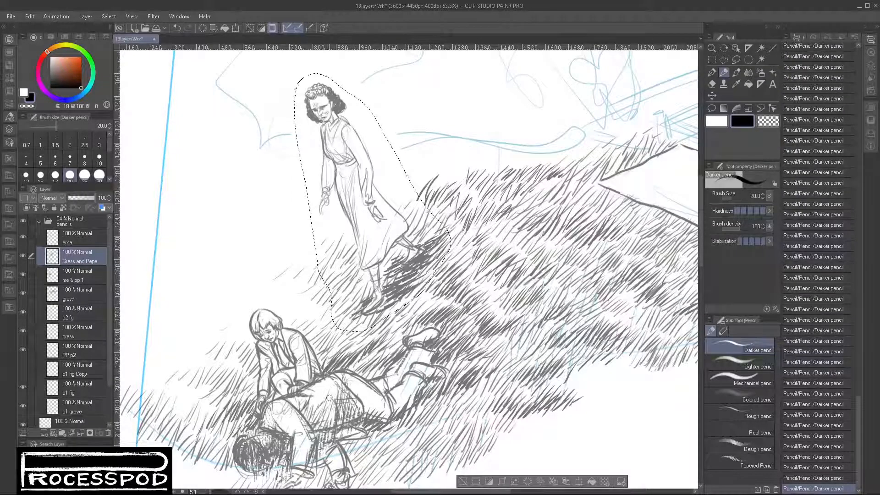
mouse_move(321, 388)
left_mouse_down()
mouse_move(313, 421)
mouse_move(299, 410)
left_mouse_up()
- Erase stray marks around the lying figure's shoulder with transparent color on the Grass and Pepe and me & pp 1 layers
left_click(768, 120)
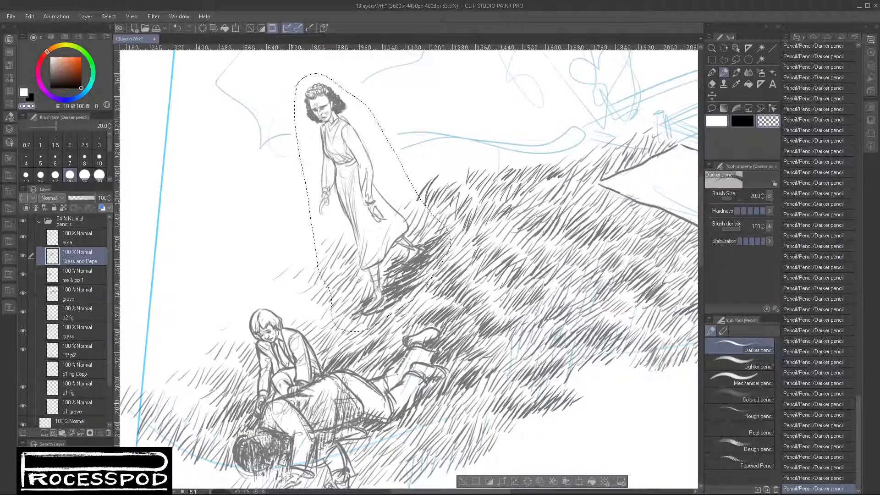
left_click_drag(295, 412, 294, 418)
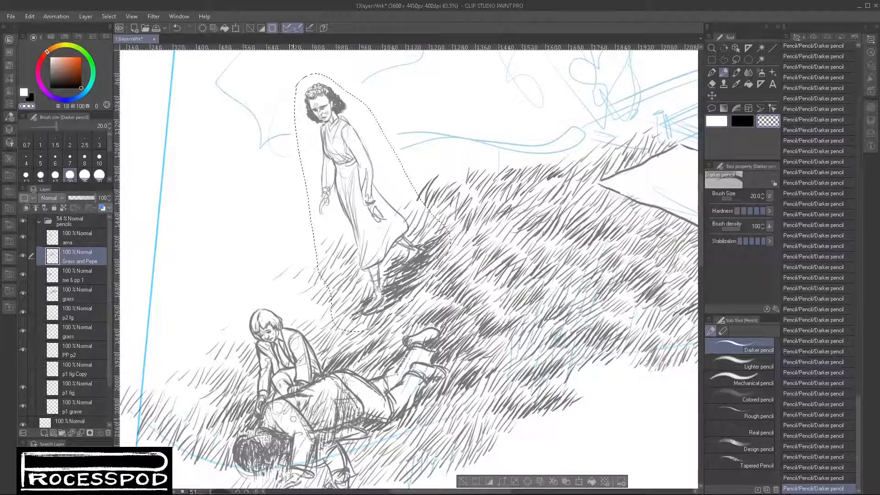
left_click(80, 278)
mouse_move(296, 411)
left_mouse_down()
mouse_move(279, 403)
mouse_move(294, 399)
left_mouse_up()
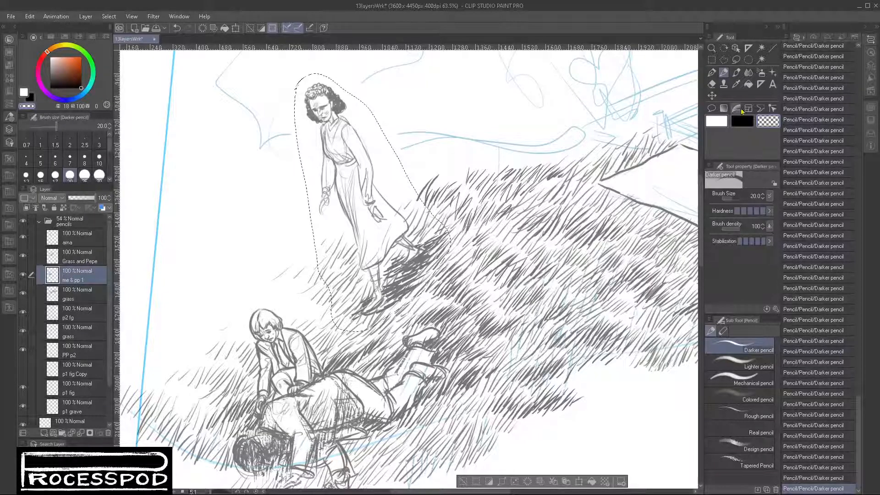
- Add black pencil lines to the lying figure's shoulder and sleeve, and lighten the sleeve shading with white strokes
key("c")
left_click_drag(286, 397, 285, 408)
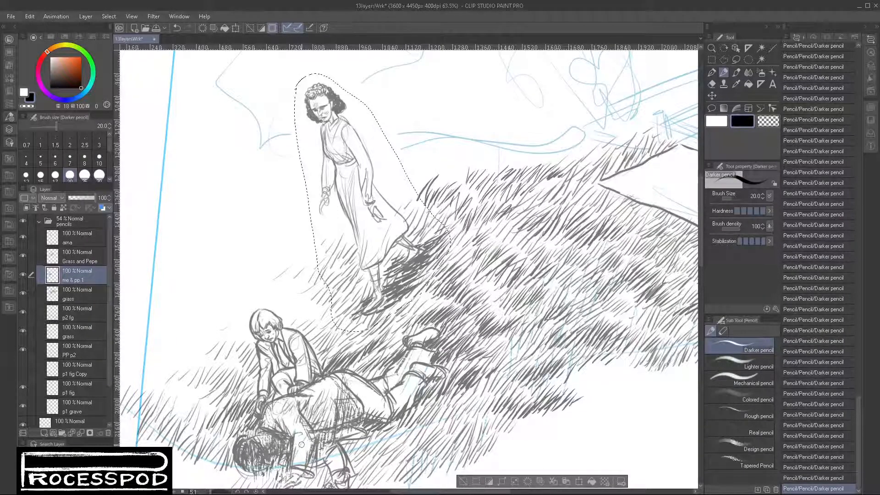
left_click_drag(306, 444, 301, 467)
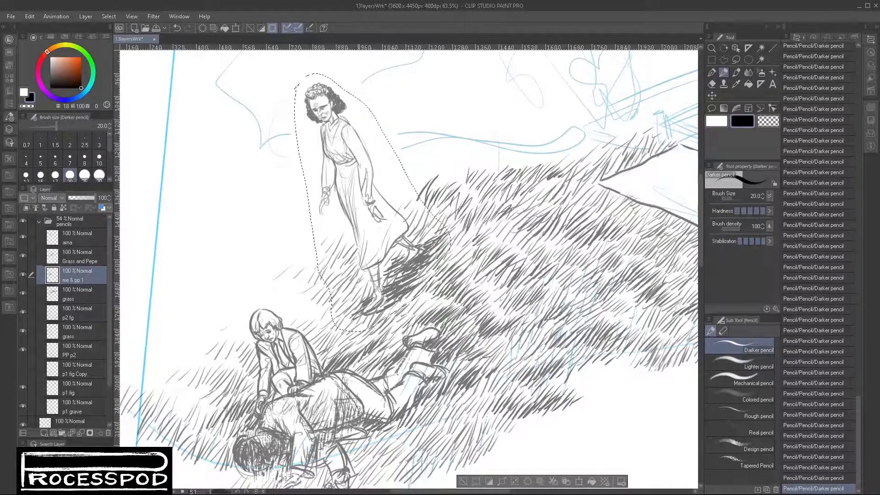
left_click(716, 121)
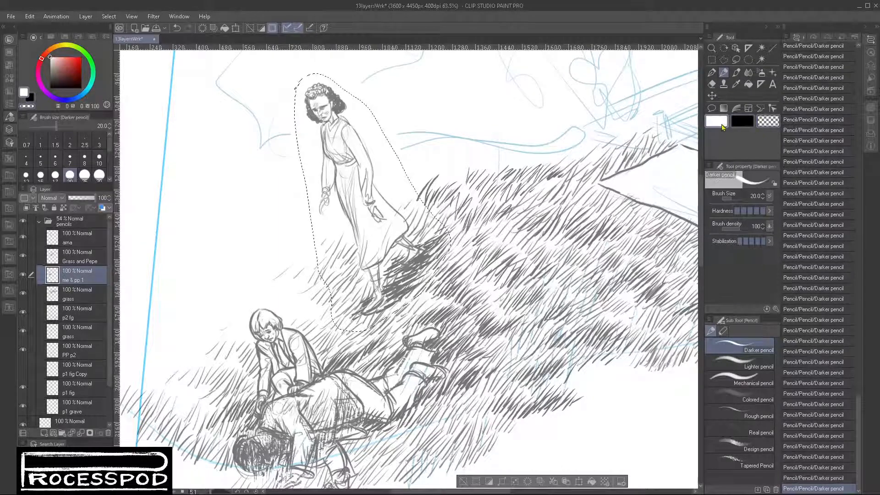
mouse_move(312, 467)
left_mouse_down()
mouse_move(312, 447)
mouse_move(313, 463)
mouse_move(313, 431)
mouse_move(284, 424)
mouse_move(295, 429)
mouse_move(295, 458)
mouse_move(265, 414)
left_mouse_up()
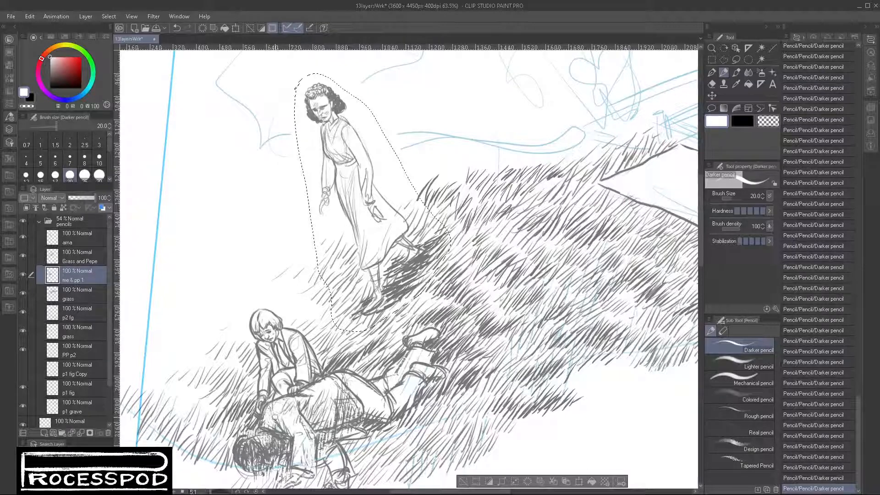
- Redraw the lying figure's shoulder edge in black and trim the excess line with transparent color
key("x")
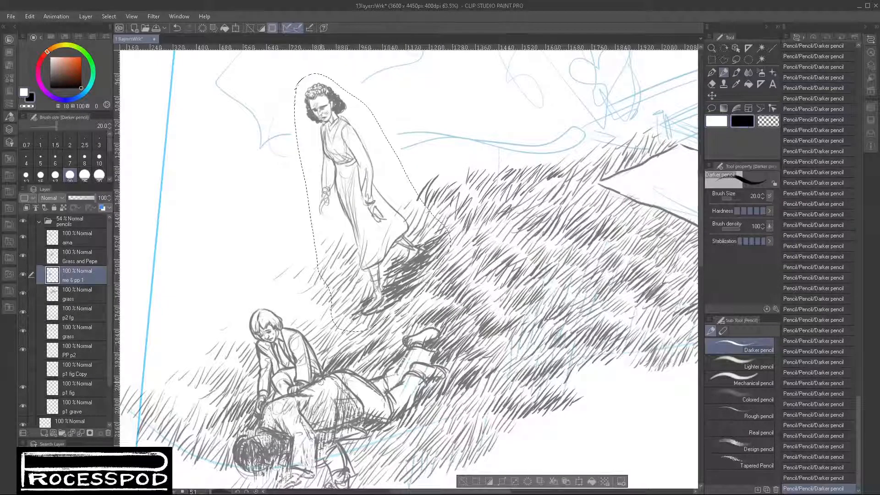
mouse_move(271, 419)
left_mouse_down()
mouse_move(314, 404)
mouse_move(275, 404)
mouse_move(307, 414)
left_mouse_up()
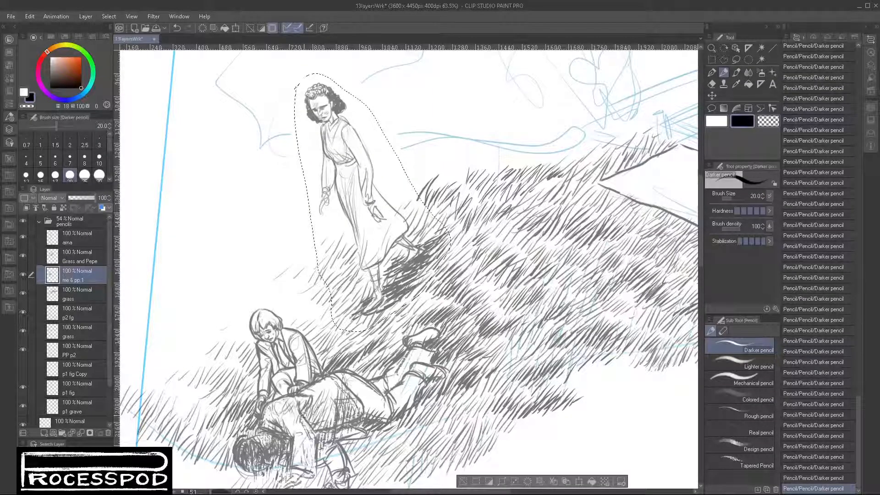
key("c")
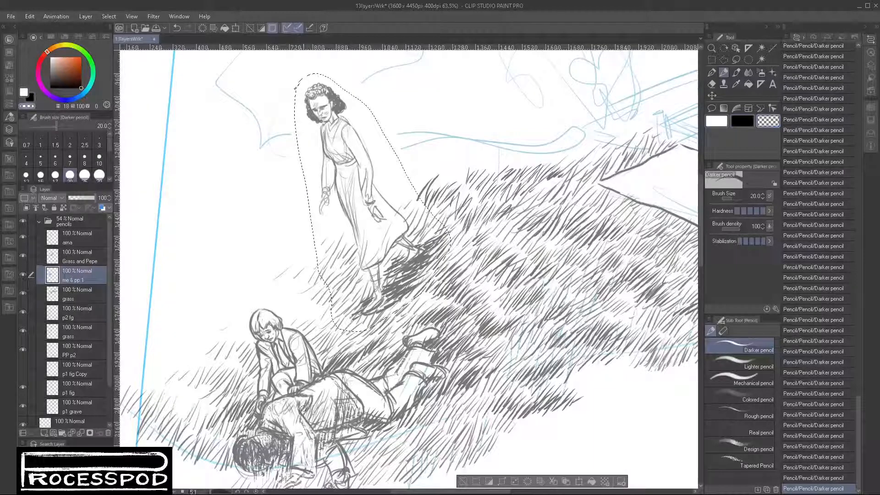
mouse_move(303, 409)
left_mouse_down()
mouse_move(308, 400)
mouse_move(306, 407)
left_mouse_up()
- Hatch black fold shadows down the lying figure's back and side on the me & pp 1 layer
left_click(743, 121)
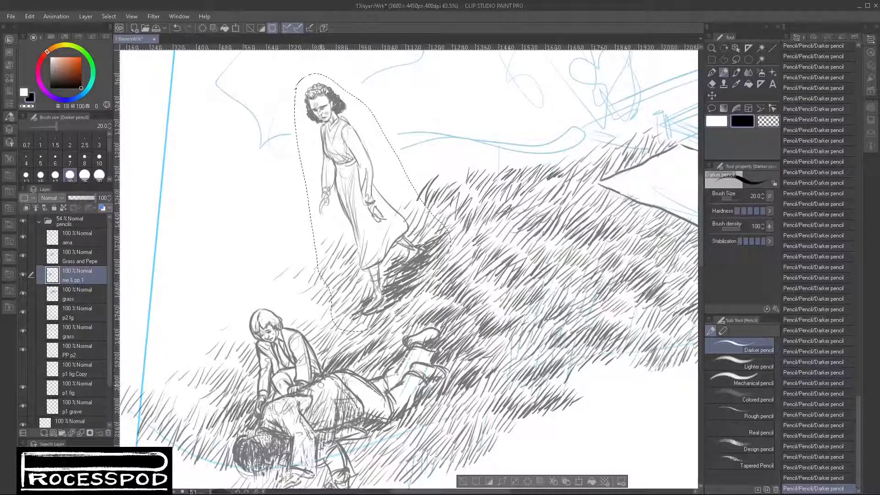
mouse_move(330, 376)
left_mouse_down()
mouse_move(317, 413)
mouse_move(330, 401)
mouse_move(317, 425)
left_mouse_up()
left_click_drag(331, 399, 318, 424)
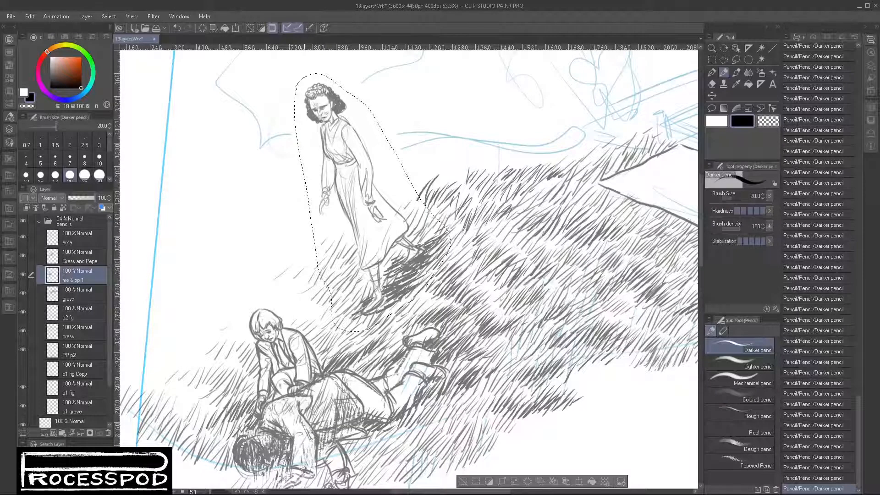
mouse_move(302, 469)
left_mouse_down()
mouse_move(316, 473)
mouse_move(291, 475)
mouse_move(332, 318)
mouse_move(317, 332)
mouse_move(333, 325)
mouse_move(322, 338)
mouse_move(349, 322)
left_mouse_up()
mouse_move(409, 312)
left_mouse_down()
mouse_move(396, 342)
mouse_move(369, 354)
left_mouse_up()
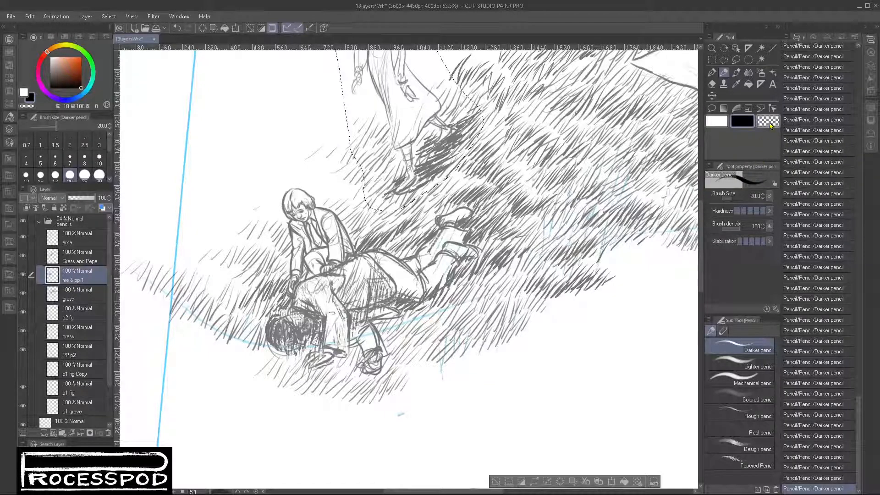
- Thin the lying figure's forearm and back shading with transparent color, and lighten the back with white on the Grass and Pepe layer
key("c")
mouse_move(375, 332)
left_mouse_down()
mouse_move(377, 345)
mouse_move(368, 324)
mouse_move(366, 333)
mouse_move(351, 322)
left_mouse_up()
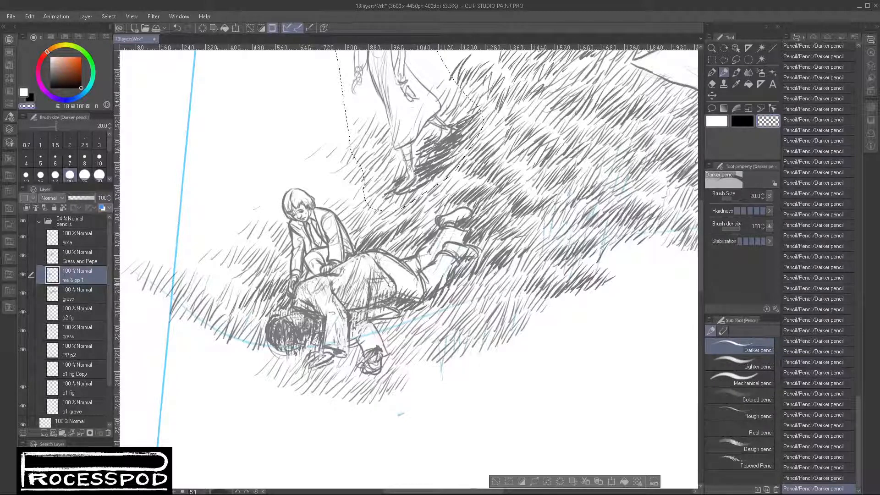
left_click(720, 125)
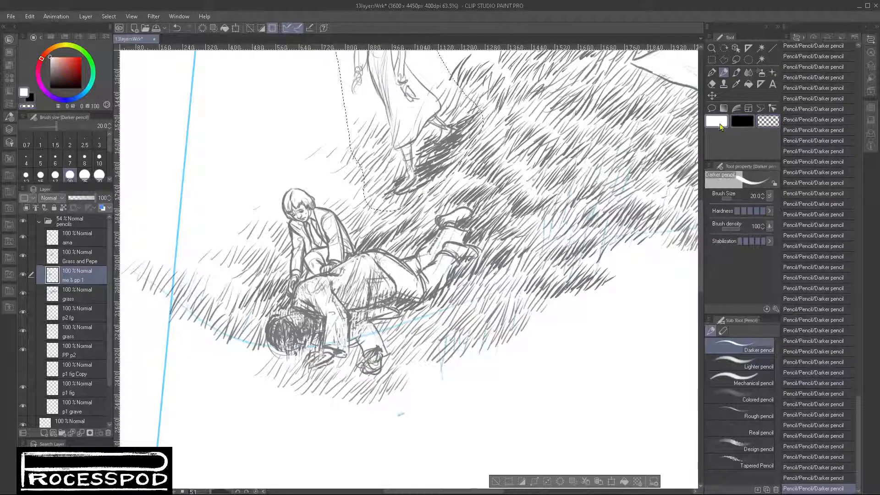
left_click(77, 256)
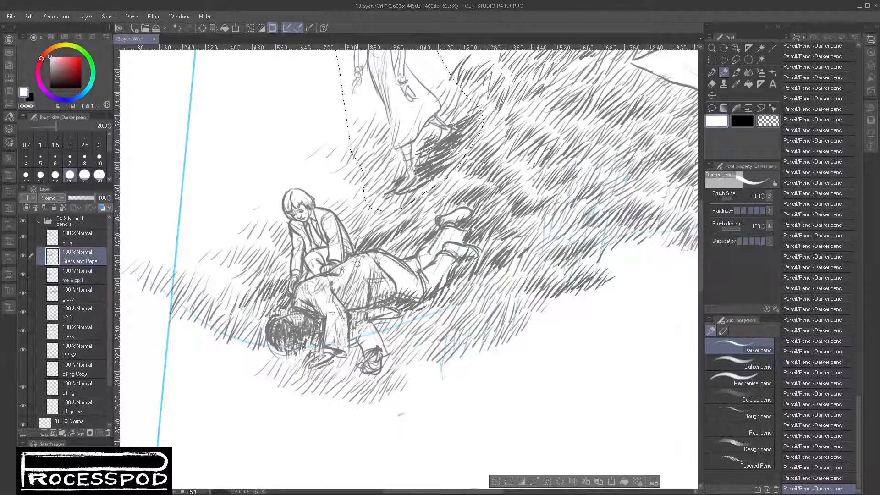
mouse_move(383, 285)
left_mouse_down()
mouse_move(380, 267)
mouse_move(361, 273)
mouse_move(351, 300)
left_mouse_up()
mouse_move(366, 271)
left_mouse_down()
mouse_move(360, 285)
mouse_move(329, 278)
left_mouse_up()
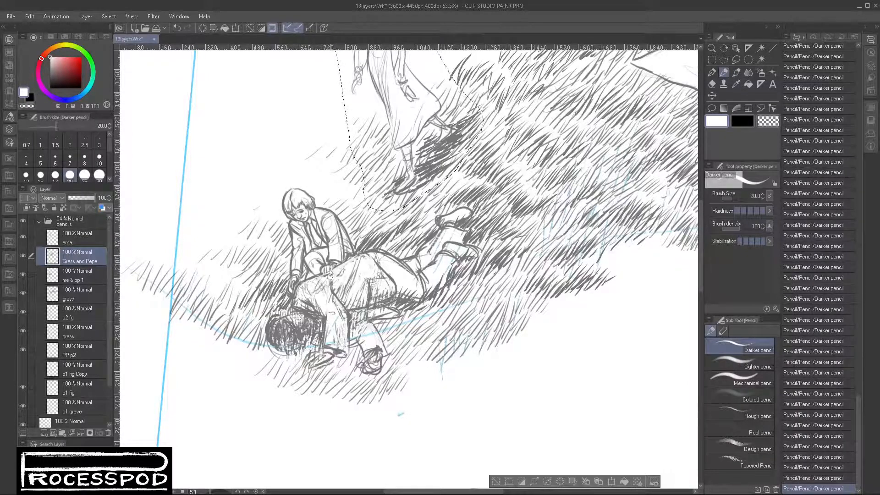
- Redraw the lying figure's back outline below the kneeling figure's hand in black, and add short fold lines to the kneeling figure's clothing
key("x")
scroll(330, 275, "up", 5)
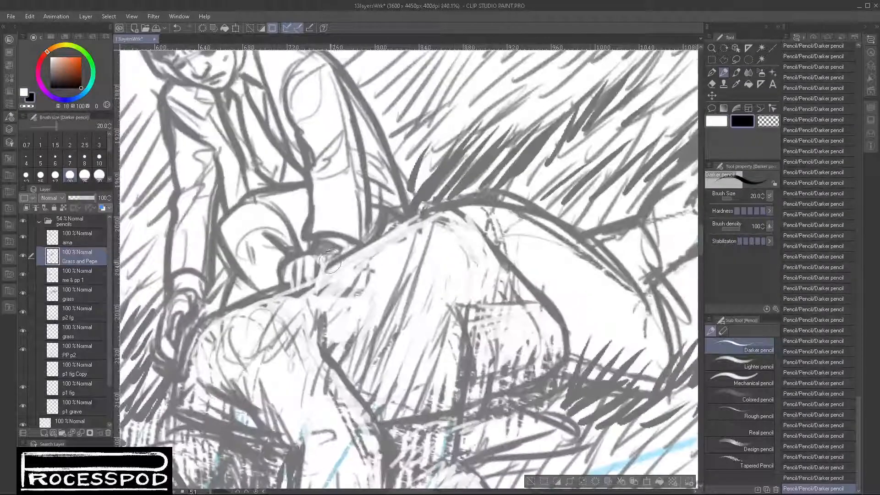
mouse_move(330, 264)
left_mouse_down()
mouse_move(319, 285)
mouse_move(316, 271)
mouse_move(311, 285)
mouse_move(305, 270)
mouse_move(304, 286)
mouse_move(286, 287)
mouse_move(302, 293)
mouse_move(326, 276)
mouse_move(338, 251)
mouse_move(346, 253)
mouse_move(336, 239)
mouse_move(352, 247)
left_mouse_up()
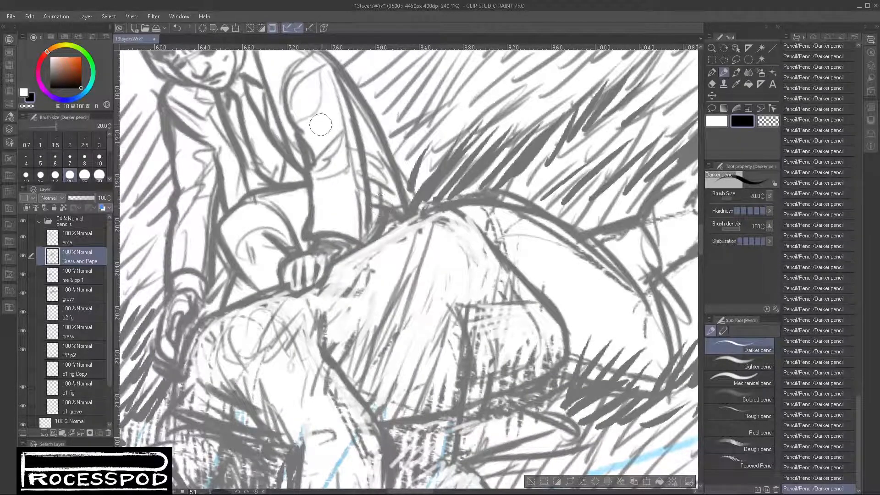
left_click_drag(320, 124, 318, 155)
mouse_move(372, 208)
left_mouse_down()
mouse_move(369, 235)
mouse_move(379, 233)
left_mouse_up()
mouse_move(285, 205)
left_mouse_down()
mouse_move(303, 246)
mouse_move(292, 246)
left_mouse_up()
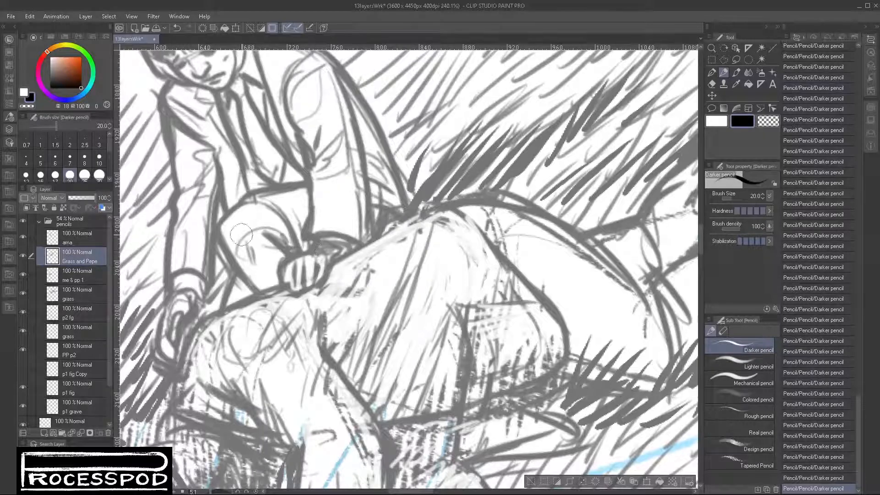
left_click_drag(202, 309, 211, 315)
- Draw black grass strokes between and beneath the lying figure's arms on the Grass and Pepe layer
mouse_move(186, 402)
left_mouse_down()
mouse_move(261, 255)
mouse_move(298, 220)
left_mouse_up()
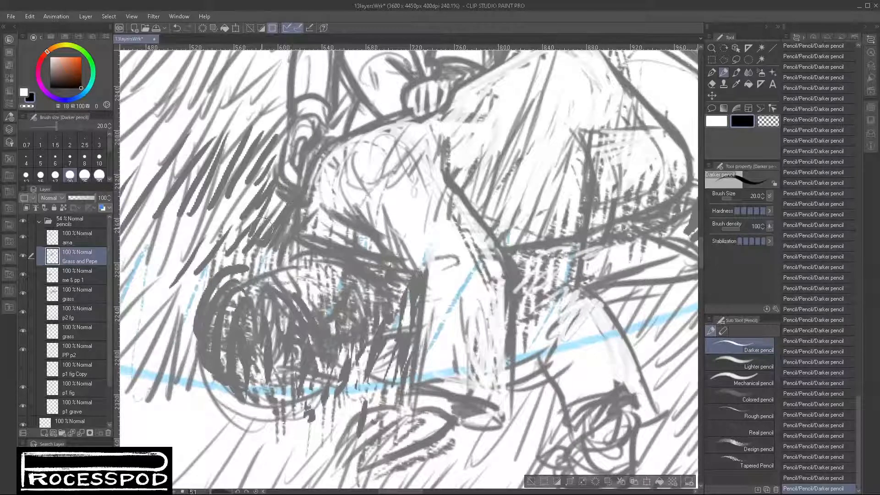
left_click_drag(554, 323, 495, 330)
left_click_drag(594, 366, 491, 369)
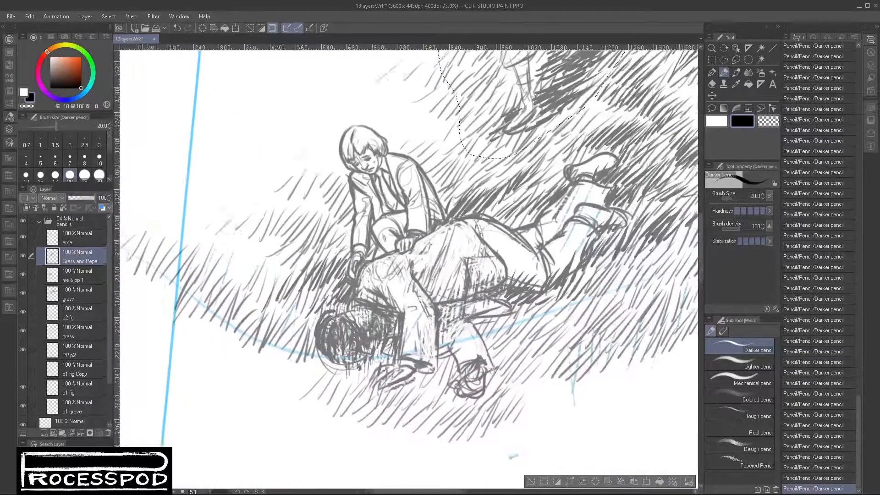
scroll(438, 357, "up", 5)
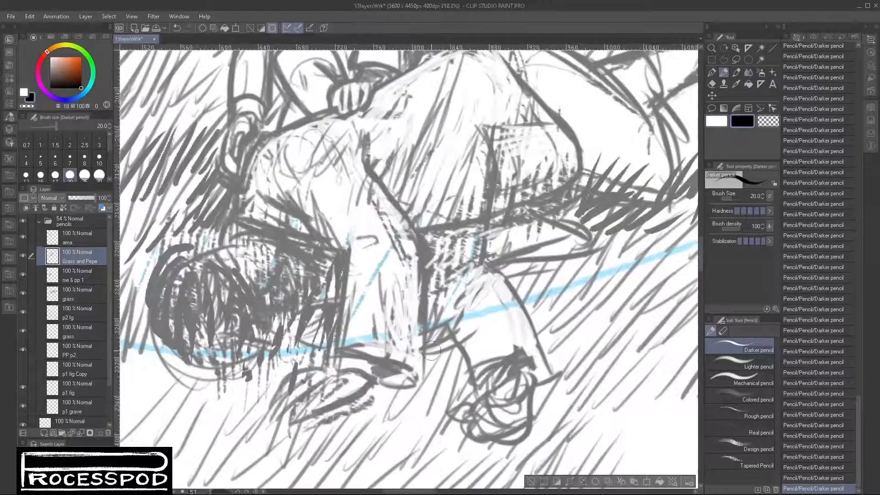
mouse_move(424, 360)
left_mouse_down()
mouse_move(446, 352)
mouse_move(479, 304)
left_mouse_up()
left_click_drag(423, 410, 477, 325)
mouse_move(418, 389)
left_mouse_down()
mouse_move(435, 357)
mouse_move(442, 362)
left_mouse_up()
mouse_move(381, 422)
left_mouse_down()
mouse_move(401, 391)
mouse_move(389, 376)
mouse_move(430, 377)
left_mouse_up()
mouse_move(410, 425)
left_mouse_down()
mouse_move(457, 365)
mouse_move(463, 378)
mouse_move(486, 309)
mouse_move(555, 277)
left_mouse_up()
mouse_move(539, 307)
left_mouse_down()
mouse_move(560, 273)
mouse_move(558, 280)
mouse_move(589, 262)
left_mouse_up()
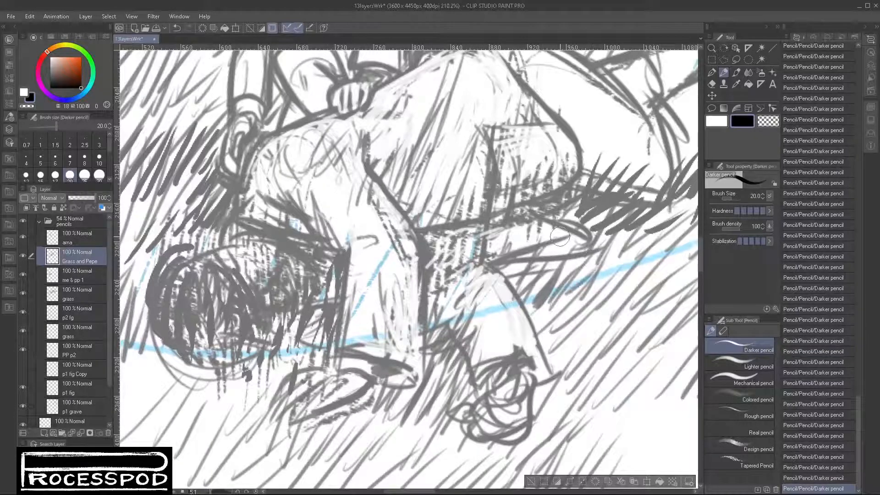
left_click_drag(538, 272, 548, 262)
left_click_drag(506, 284, 520, 265)
- Darken the grass below the lying figure's hip and beside the forearm with clumps of diagonal black strokes
left_click_drag(656, 237, 551, 281)
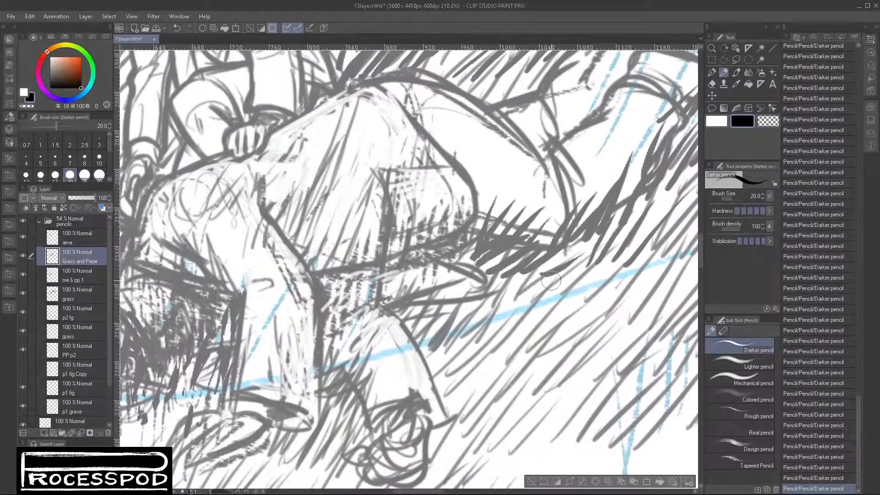
left_click_drag(489, 344, 540, 278)
left_click_drag(515, 321, 566, 265)
left_click_drag(529, 347, 563, 314)
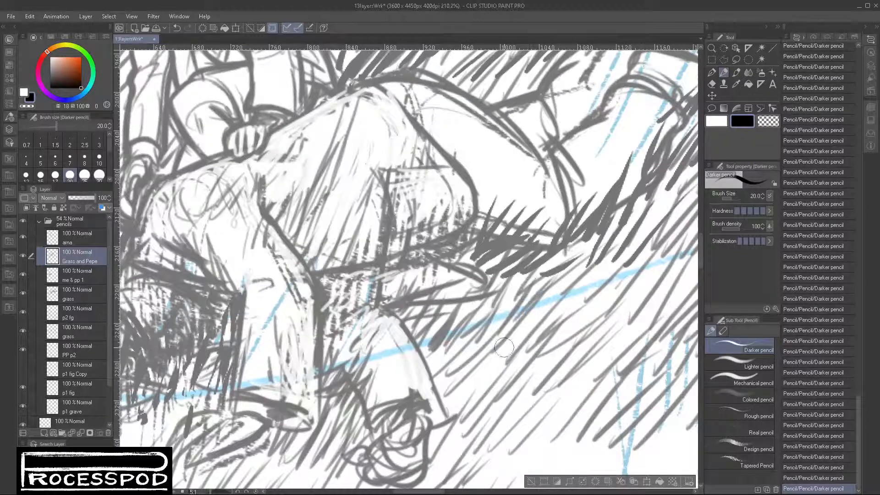
mouse_move(486, 366)
left_mouse_down()
mouse_move(540, 316)
mouse_move(559, 325)
left_mouse_up()
mouse_move(506, 394)
left_mouse_down()
mouse_move(563, 337)
mouse_move(561, 363)
left_mouse_up()
left_click_drag(539, 406, 573, 362)
mouse_move(493, 331)
left_mouse_down()
mouse_move(523, 300)
mouse_move(516, 288)
left_mouse_up()
left_click_drag(497, 307, 530, 273)
- Build up a dark clump of diagonal grass strokes beside the lying figure's outstretched hand
mouse_move(574, 379)
left_mouse_down()
mouse_move(531, 344)
mouse_move(513, 294)
left_mouse_up()
left_click_drag(419, 340, 462, 321)
mouse_move(405, 390)
left_mouse_down()
mouse_move(460, 337)
mouse_move(464, 344)
left_mouse_up()
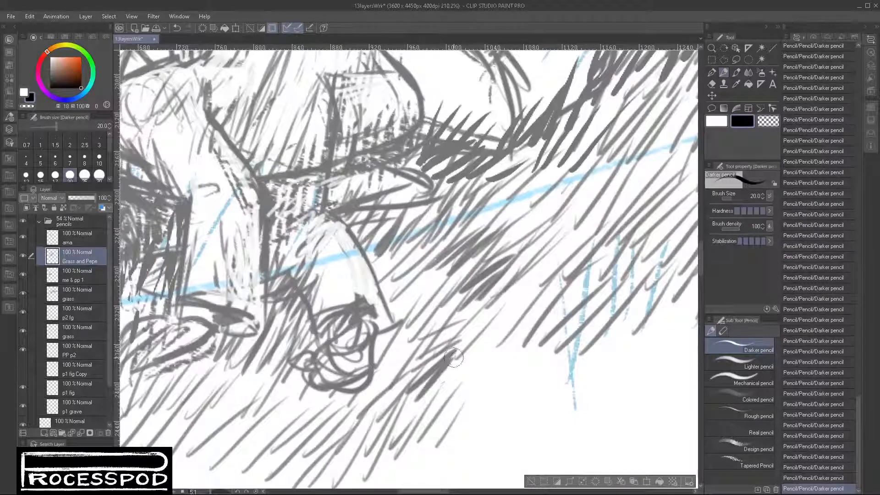
mouse_move(428, 404)
left_mouse_down()
mouse_move(472, 349)
mouse_move(479, 355)
left_mouse_up()
left_click_drag(395, 421, 476, 378)
left_click_drag(406, 408, 486, 330)
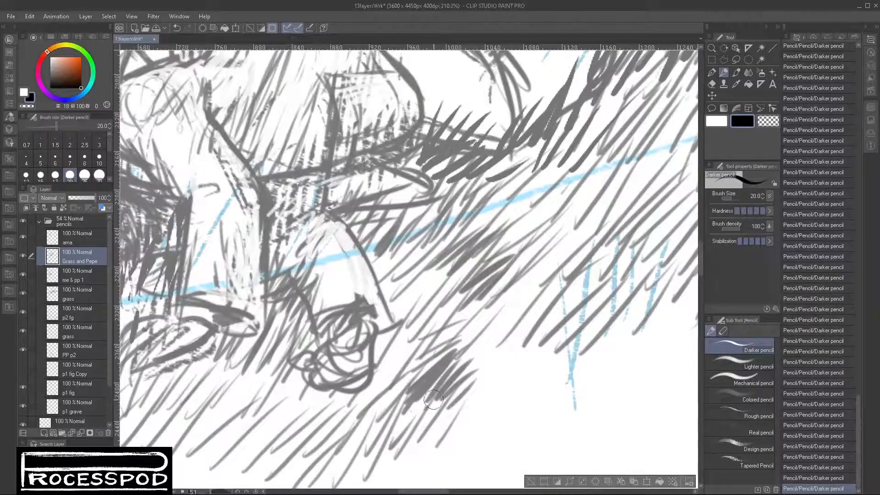
- Extend the dark grass clump beside the lying figure's outstretched hand with short diagonal black strokes
left_click_drag(433, 400, 473, 361)
mouse_move(441, 404)
left_mouse_down()
mouse_move(480, 370)
mouse_move(486, 377)
left_mouse_up()
left_click_drag(468, 409, 494, 381)
left_click_drag(454, 354, 473, 334)
mouse_move(438, 338)
left_mouse_down()
mouse_move(473, 315)
mouse_move(464, 312)
left_mouse_up()
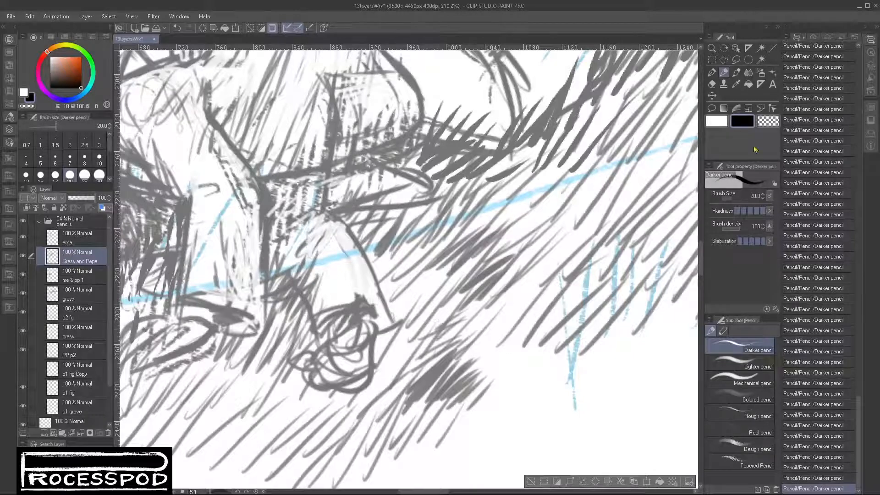
- Thin out the dark grass clump beside the outstretched hand with diagonal strokes in transparent colour
left_click(768, 121)
left_click_drag(390, 415, 457, 353)
mouse_move(431, 409)
left_mouse_down()
mouse_move(479, 349)
mouse_move(469, 368)
mouse_move(481, 373)
left_mouse_up()
left_click_drag(440, 416, 476, 387)
left_click_drag(401, 403, 422, 378)
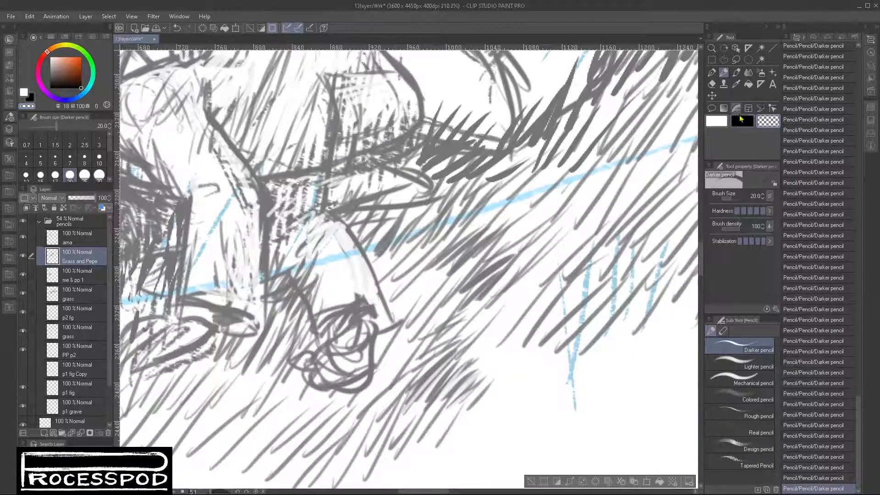
- Add diagonal black grass strokes around the clump beside the hand and along the grass patch's nearby lower edge
left_click(741, 120)
mouse_move(415, 346)
left_mouse_down()
mouse_move(413, 325)
mouse_move(424, 286)
left_mouse_up()
left_click_drag(425, 299, 429, 291)
mouse_move(486, 343)
left_mouse_down()
mouse_move(514, 326)
mouse_move(521, 338)
left_mouse_up()
left_click_drag(500, 357, 528, 344)
left_click_drag(516, 359, 550, 346)
mouse_move(543, 392)
left_mouse_down()
mouse_move(456, 385)
mouse_move(447, 359)
left_mouse_up()
left_click_drag(435, 376, 466, 353)
left_click_drag(446, 371, 494, 345)
- Darken the grass between the lying figure's forearm and the patch's lower edge with clusters of diagonal black strokes
left_click_drag(416, 302, 463, 272)
mouse_move(444, 299)
left_mouse_down()
mouse_move(483, 238)
mouse_move(469, 285)
left_mouse_up()
left_click_drag(451, 314, 482, 278)
left_click_drag(461, 308, 510, 259)
mouse_move(465, 313)
left_mouse_down()
mouse_move(510, 260)
mouse_move(527, 260)
left_mouse_up()
left_click_drag(489, 301, 527, 259)
mouse_move(462, 322)
left_mouse_down()
mouse_move(503, 289)
mouse_move(518, 290)
left_mouse_up()
mouse_move(493, 314)
left_mouse_down()
mouse_move(538, 278)
mouse_move(545, 289)
left_mouse_up()
left_click_drag(474, 232, 516, 191)
left_click_drag(484, 216, 516, 174)
left_click_drag(499, 203, 526, 168)
- Thicken the lower edge of the grass below the lying figure's legs with short black strokes
left_click_drag(549, 331, 516, 298)
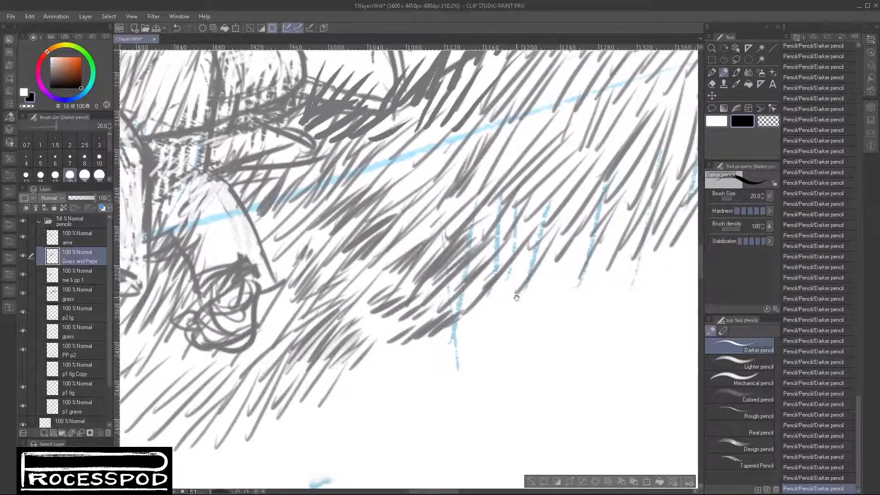
scroll(540, 261, "down", 5)
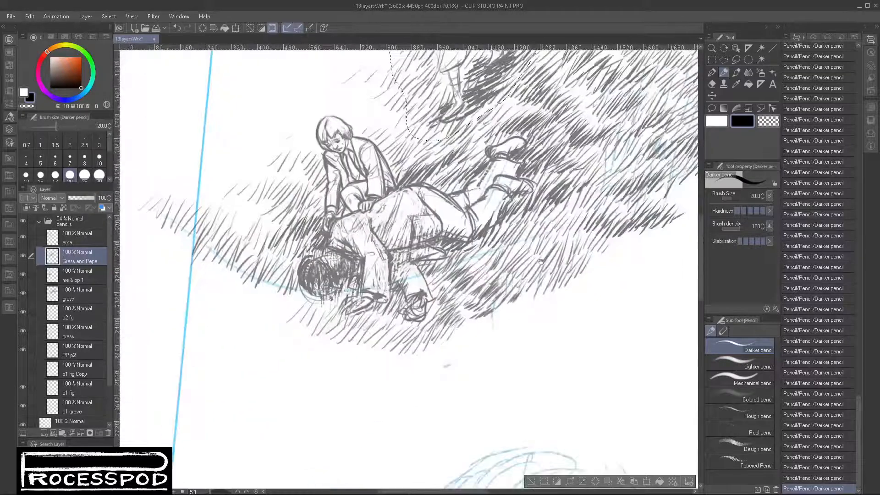
mouse_move(540, 262)
left_mouse_down()
mouse_move(473, 304)
mouse_move(493, 287)
left_mouse_up()
left_click_drag(484, 303, 515, 286)
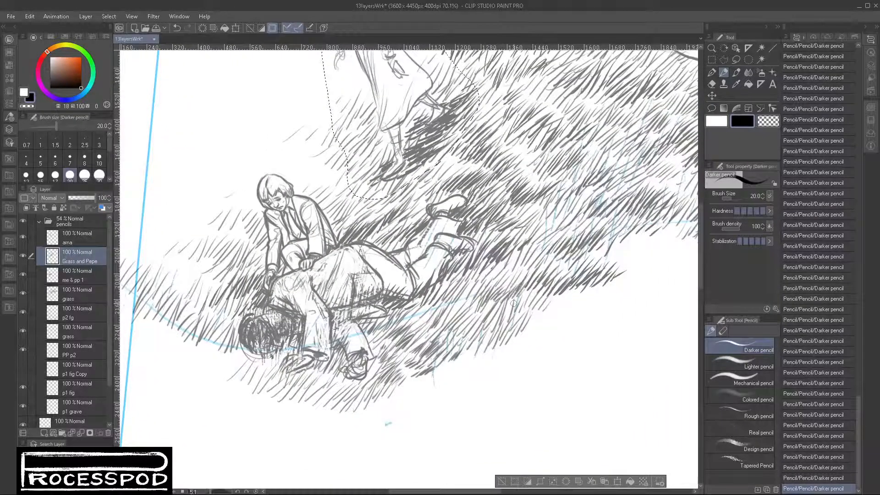
left_click_drag(520, 313, 551, 295)
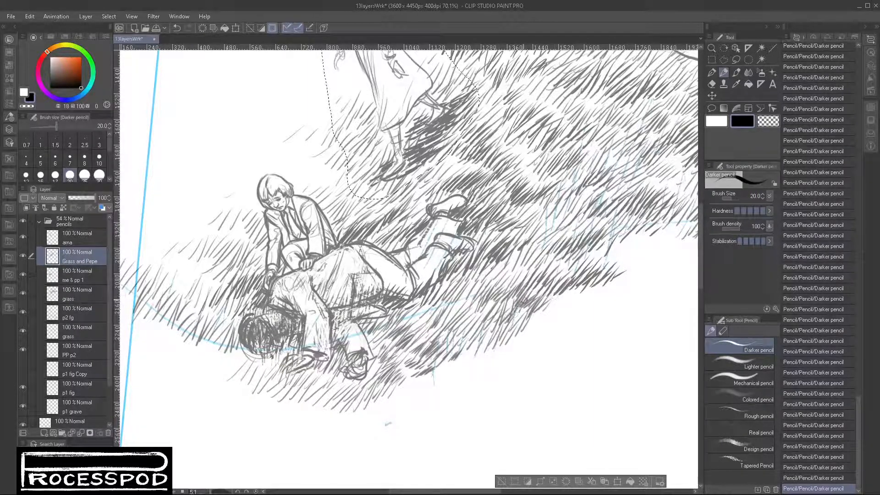
left_click_drag(507, 322, 522, 304)
left_click_drag(514, 318, 527, 297)
left_click_drag(505, 336, 522, 315)
left_click_drag(464, 331, 534, 267)
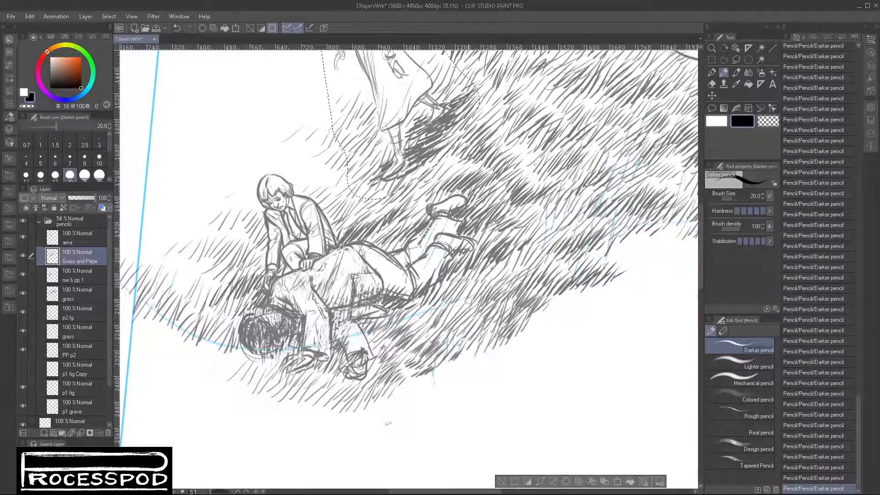
- Fill the lighter gaps in the grass below the lying figure's legs with more diagonal black strokes
mouse_move(432, 311)
left_mouse_down()
mouse_move(458, 288)
mouse_move(469, 298)
mouse_move(522, 262)
mouse_move(504, 269)
left_mouse_up()
mouse_move(498, 279)
left_mouse_down()
mouse_move(518, 256)
mouse_move(572, 274)
left_mouse_up()
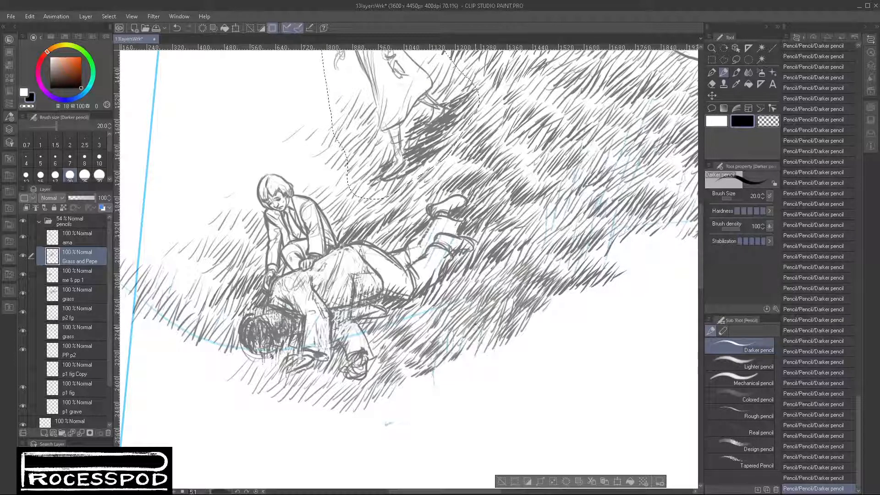
mouse_move(469, 336)
left_mouse_down()
mouse_move(493, 313)
mouse_move(490, 344)
mouse_move(496, 335)
left_mouse_up()
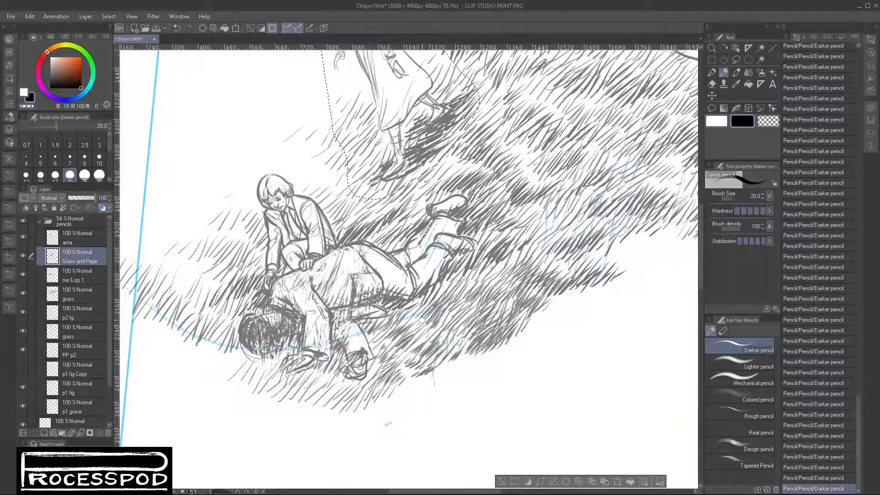
mouse_move(415, 335)
left_mouse_down()
mouse_move(466, 295)
mouse_move(483, 298)
left_mouse_up()
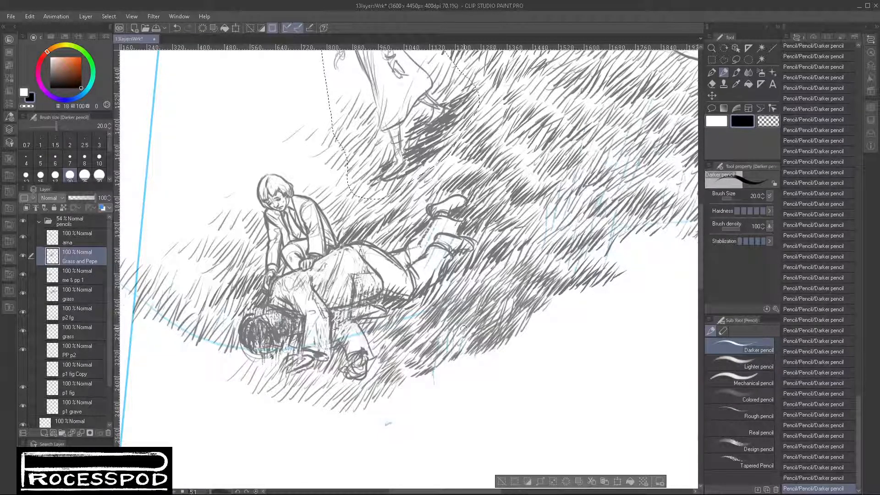
left_click_drag(464, 328, 479, 310)
mouse_move(491, 278)
left_mouse_down()
mouse_move(512, 260)
mouse_move(516, 266)
left_mouse_up()
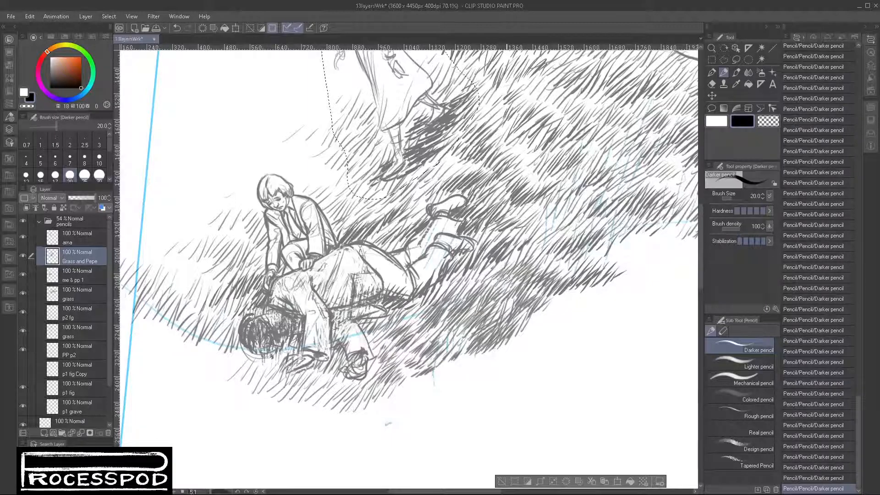
- Darken the grass on the slope beyond the lying figure's feet with diagonal black strokes
mouse_move(527, 227)
left_mouse_down()
mouse_move(546, 209)
mouse_move(567, 215)
left_mouse_up()
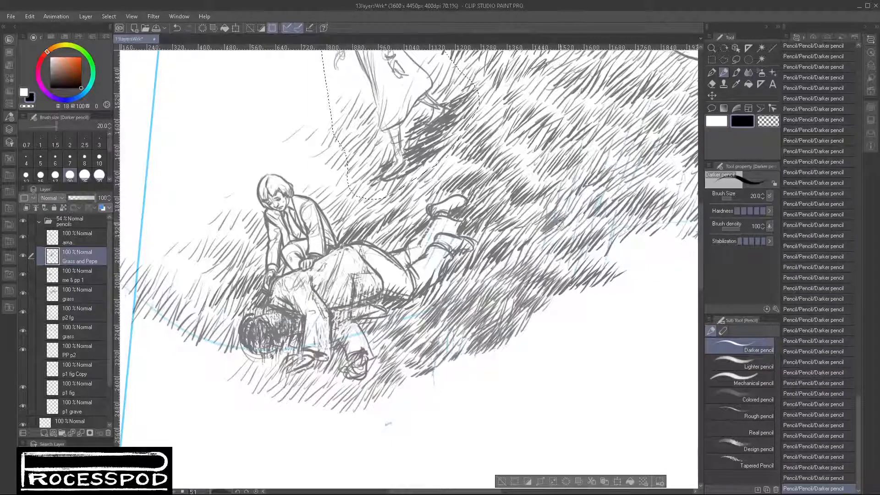
left_click_drag(544, 243, 578, 200)
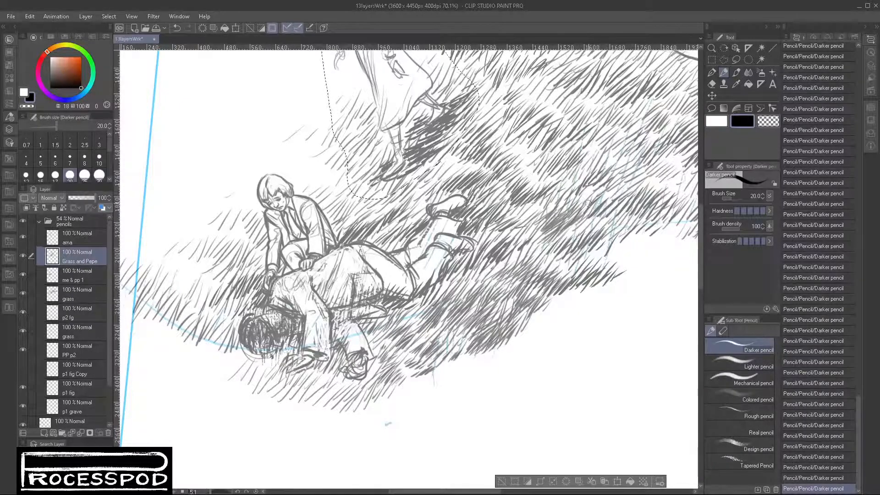
mouse_move(596, 149)
left_mouse_down()
mouse_move(521, 249)
mouse_move(532, 239)
left_mouse_up()
left_click_drag(503, 270, 542, 233)
left_click_drag(529, 252, 550, 239)
left_click_drag(540, 262, 561, 247)
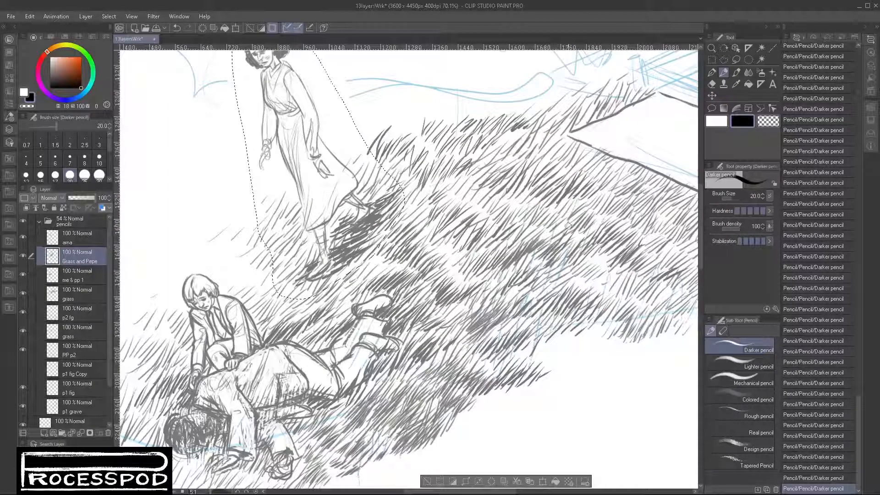
- Build a dark clump of black grass strokes on the slope below the near corner of the blank grave slab
left_click_drag(500, 219, 531, 202)
mouse_move(519, 224)
left_mouse_down()
mouse_move(538, 206)
mouse_move(541, 158)
mouse_move(551, 153)
left_mouse_up()
left_click_drag(527, 200, 547, 166)
left_click_drag(532, 200, 583, 153)
left_click_drag(579, 168, 601, 153)
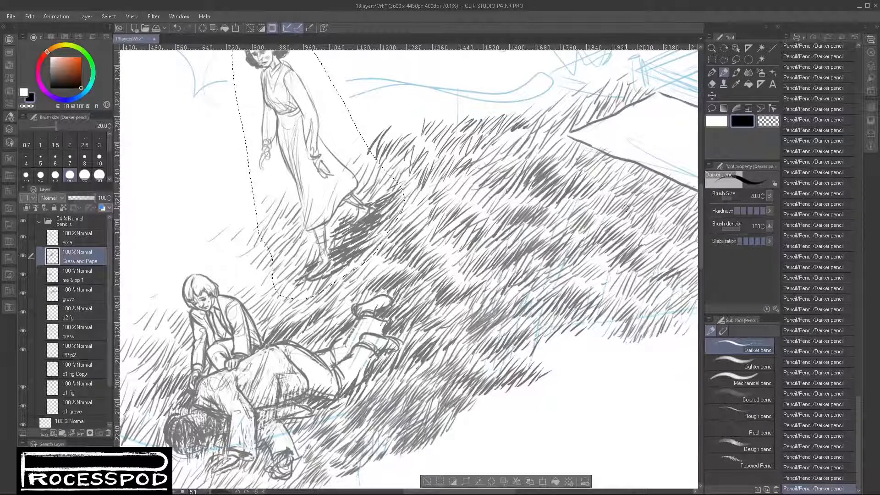
- Check the whole drawing and clear the selection around the standing woman
left_click(606, 297, "alt")
left_click(606, 297, "alt")
left_click(606, 297, "alt")
left_click_drag(604, 351, 493, 355)
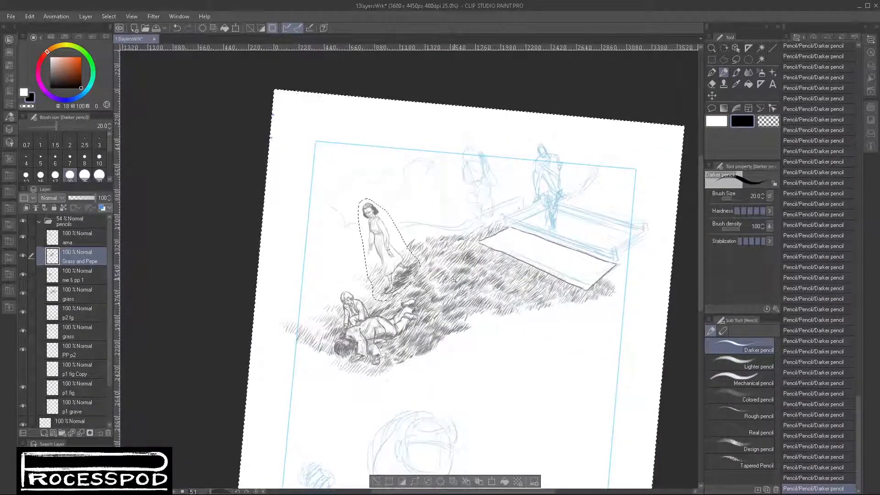
scroll(426, 285, "up", 2)
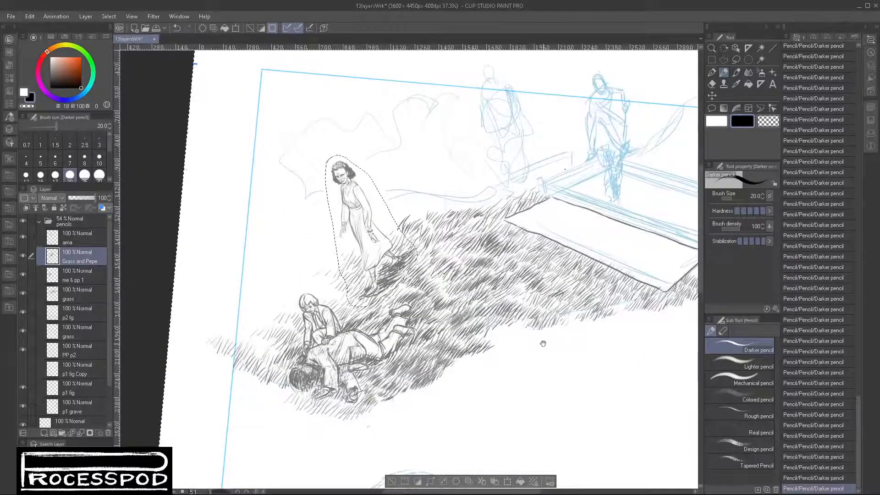
left_click(392, 481)
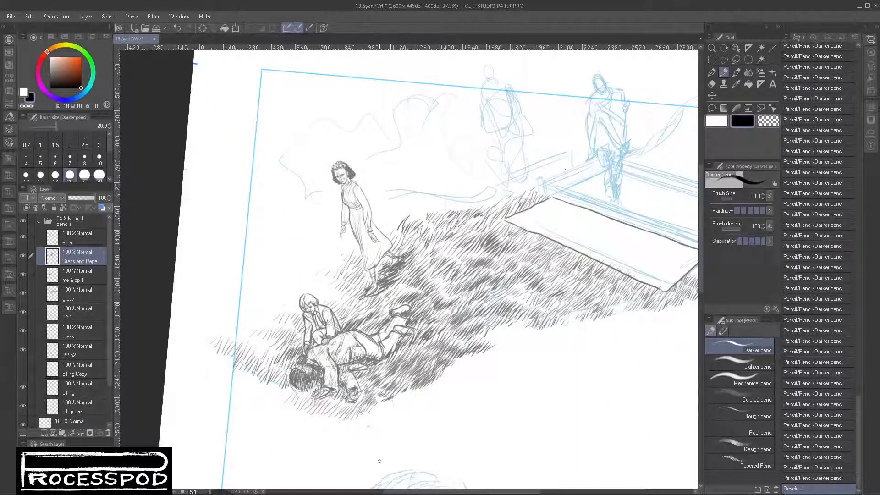
- Hide the ama and Grass and Pepe layers and toggle the upper grass layer to locate the woman's stray foot and hem lines
left_click(22, 257)
left_click(22, 256)
left_click(23, 238)
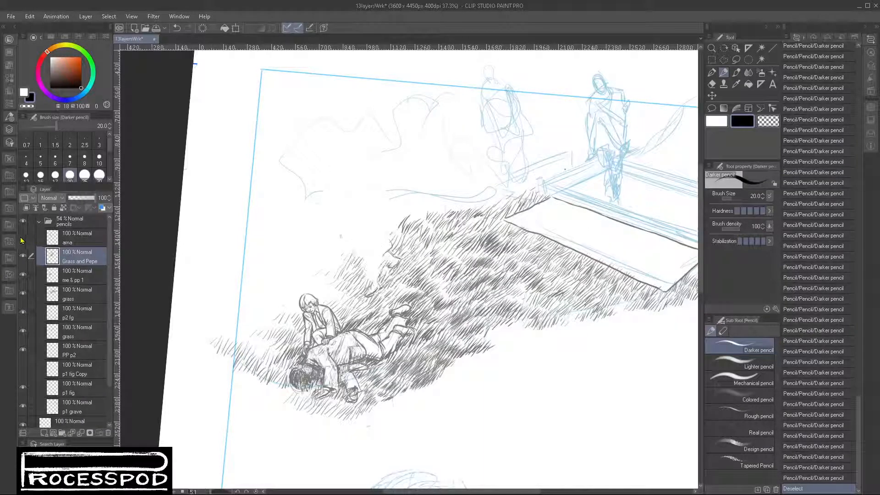
left_click(22, 238)
left_click(22, 238)
left_click(22, 238)
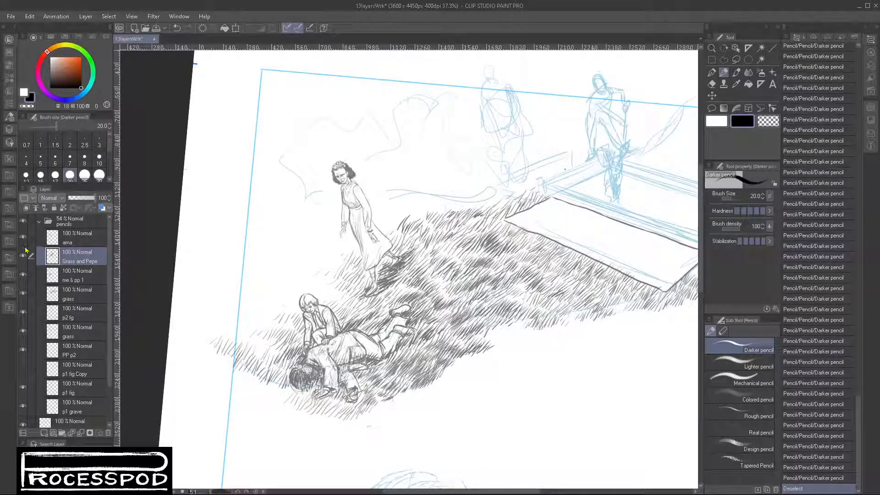
left_click(25, 264)
left_click(25, 265)
left_click(23, 238)
left_click(29, 275)
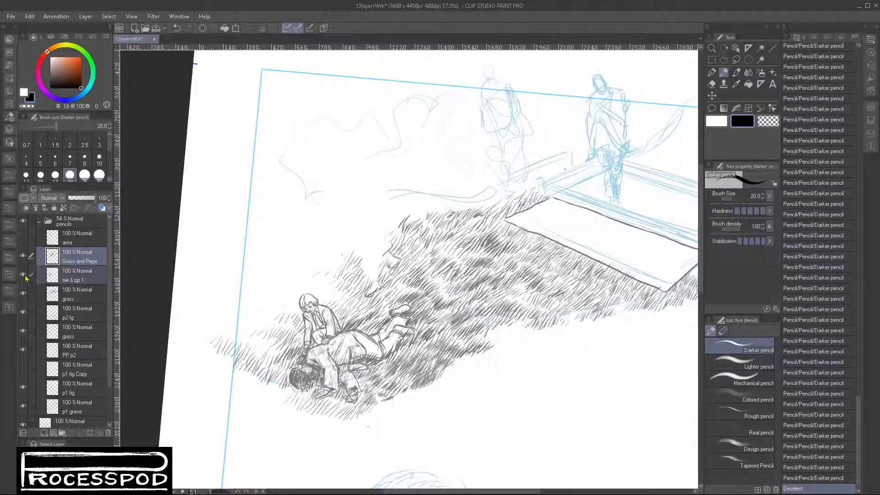
left_click(23, 258)
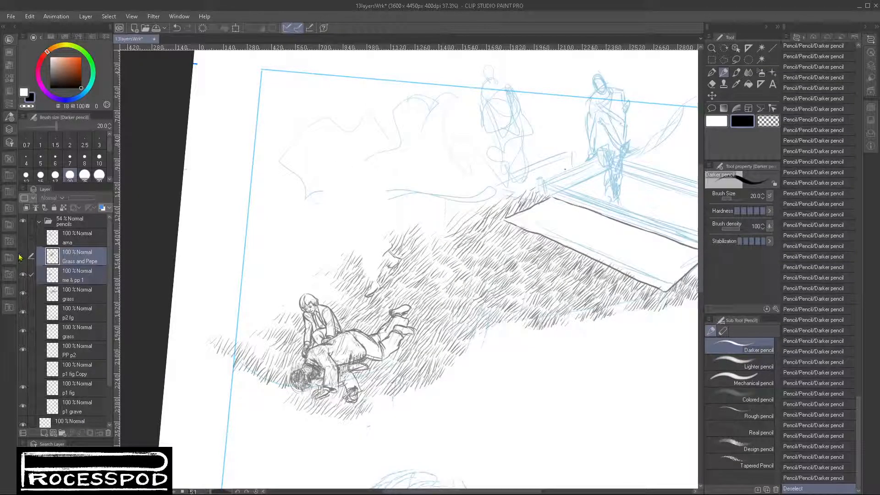
left_click(22, 293)
left_click(22, 294)
- Lasso the woman's front shoe, skirt hem and rear foot lines on the grass layer below me & pp 1
left_click(83, 298)
left_click_drag(386, 264, 466, 250)
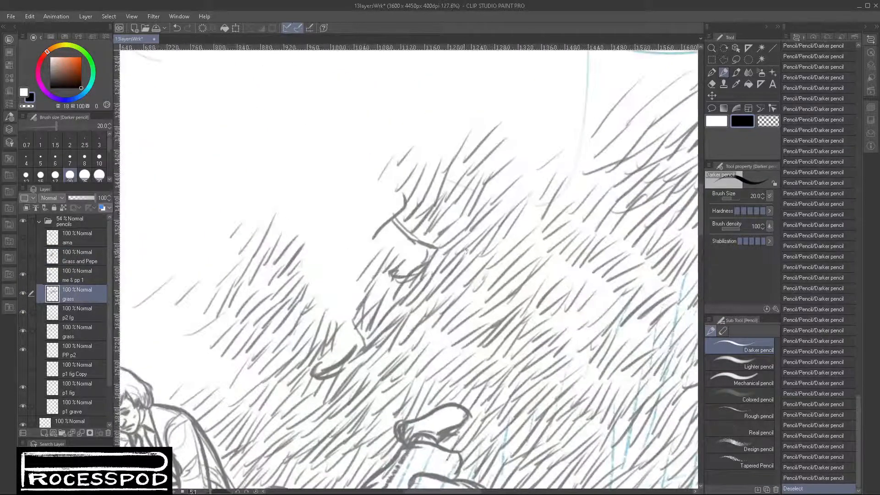
left_click(737, 60)
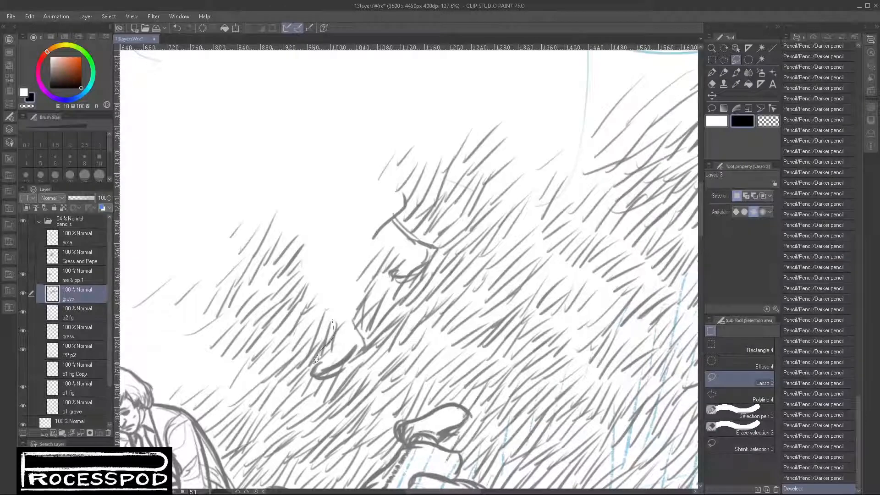
left_click_drag(352, 313, 345, 315)
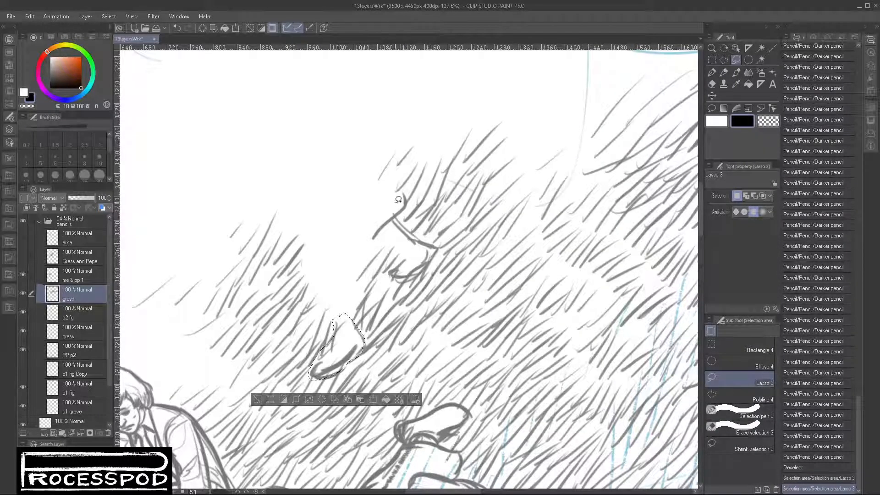
mouse_move(369, 242)
left_mouse_down()
mouse_move(439, 253)
mouse_move(413, 225)
left_mouse_up()
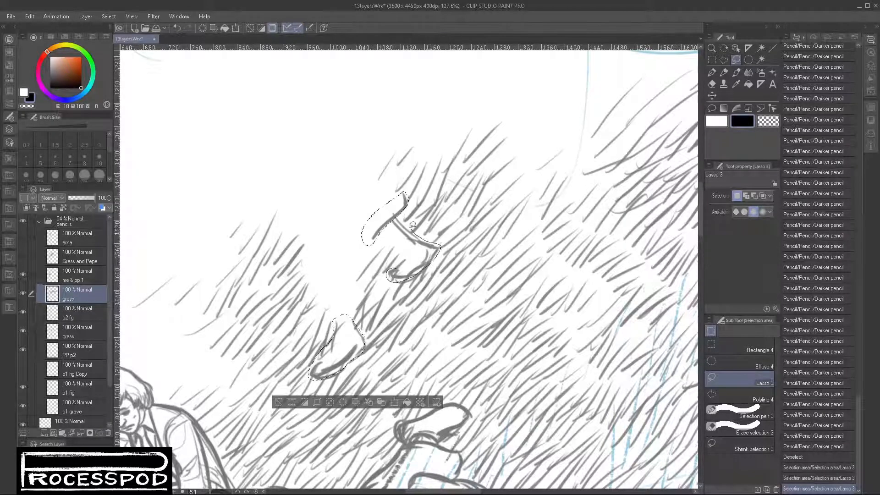
left_click_drag(414, 260, 412, 264)
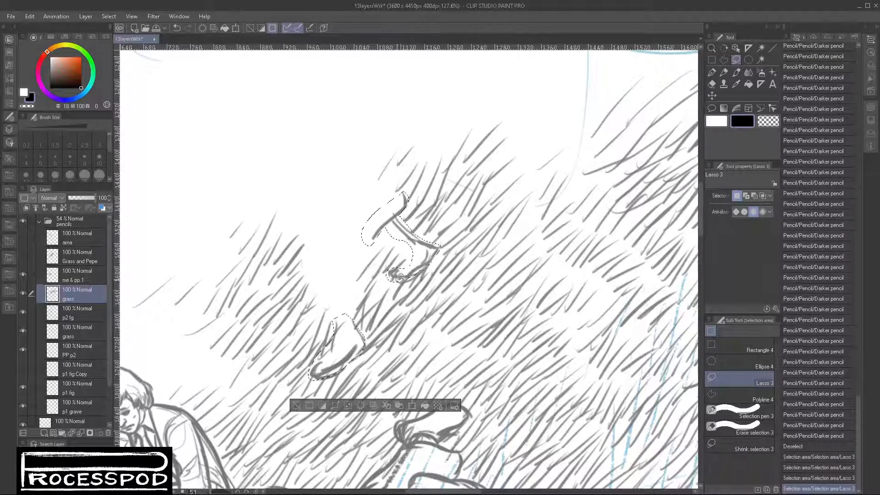
- Move the selected foot and hem lines onto a new layer above ama, clear the selection, and show the ama layer
key("ctrl+x")
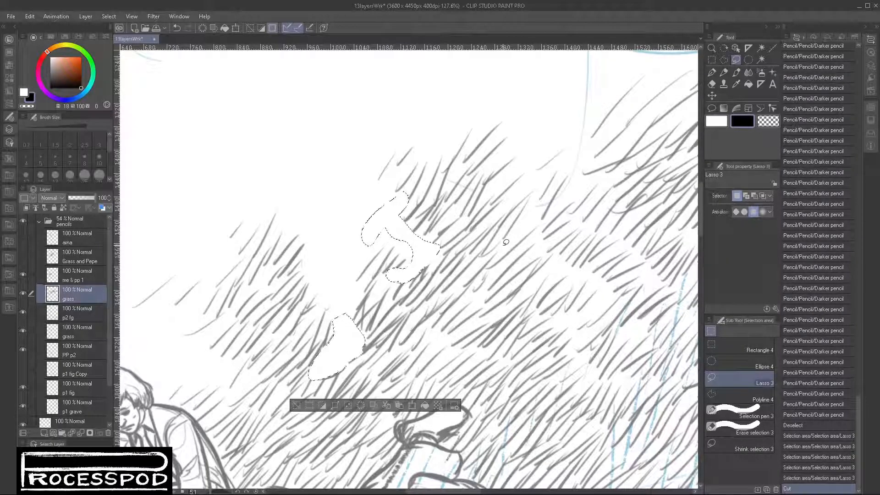
left_click(82, 261)
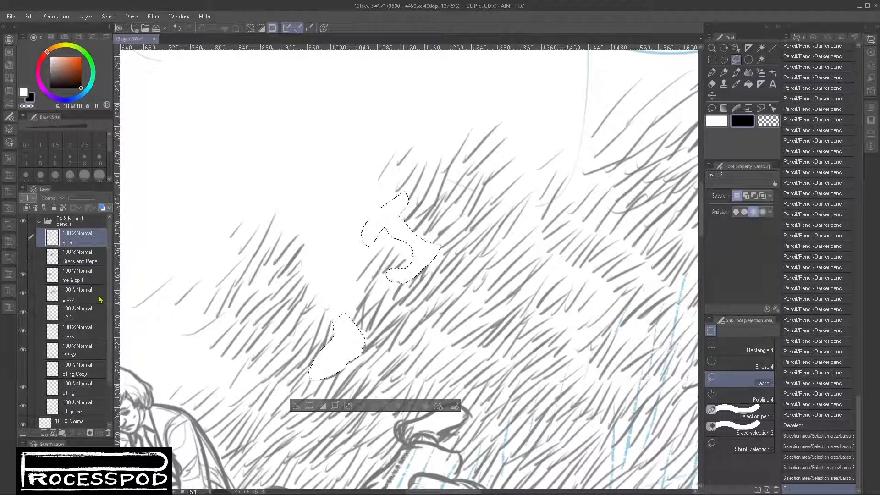
key("ctrl+v")
key("ctrl+d")
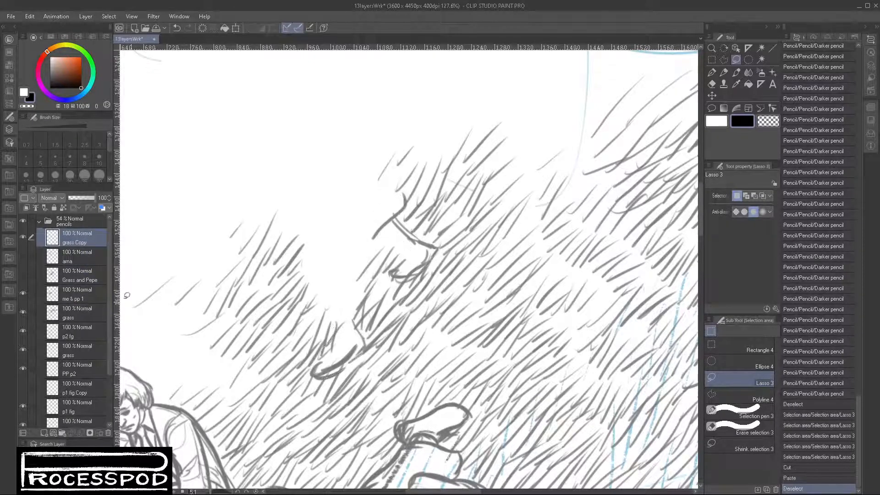
left_click(22, 257)
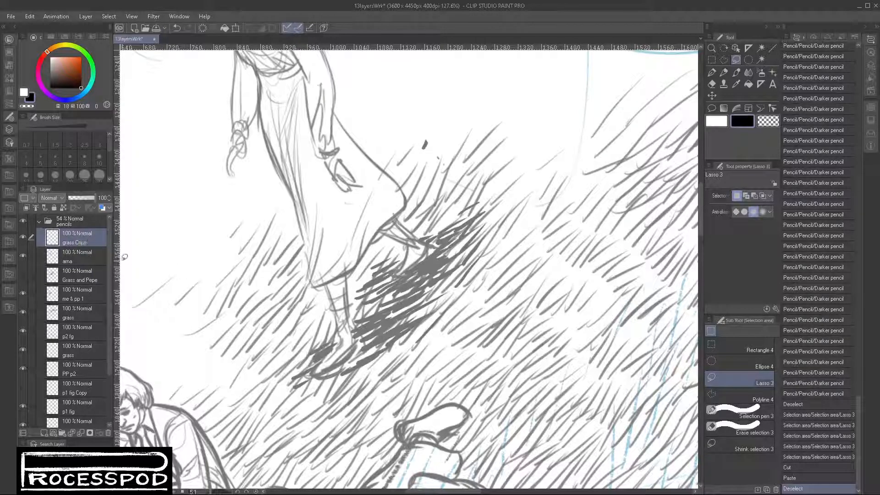
- Clean up the woman's rear foot, front leg and shoe with white Darker pencil strokes at size 20
left_click(712, 84)
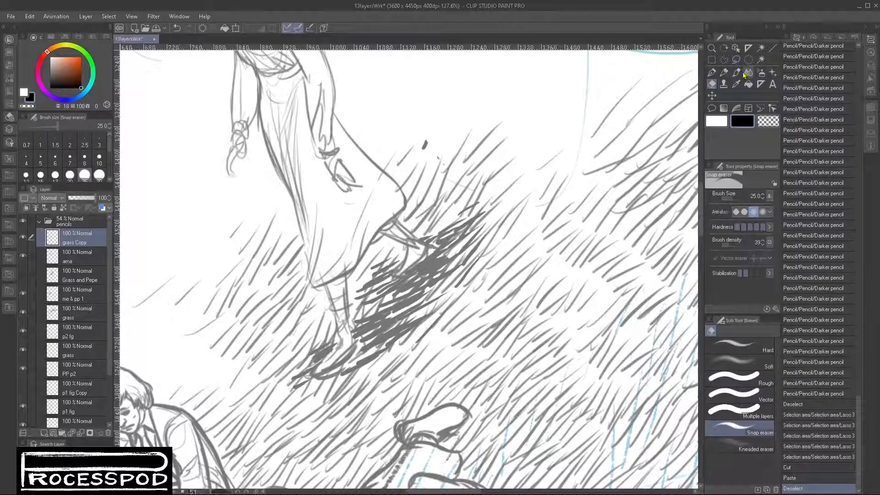
left_click(723, 72)
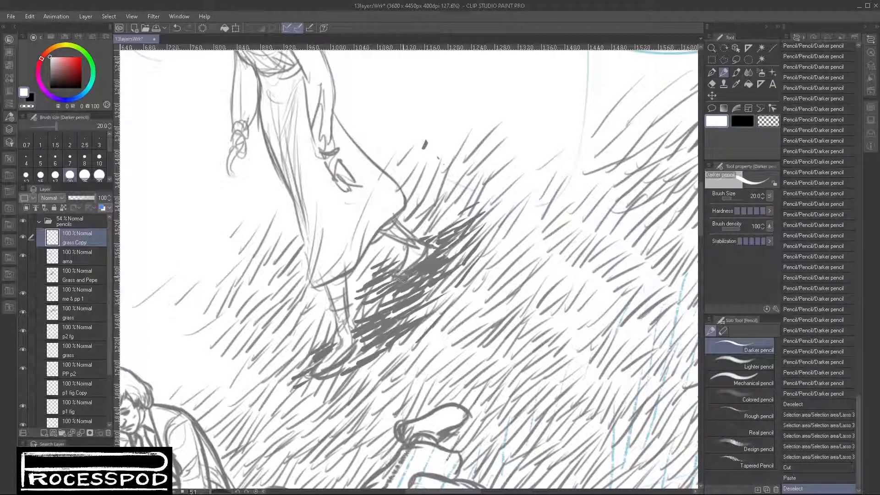
mouse_move(402, 276)
left_mouse_down()
mouse_move(428, 246)
mouse_move(398, 225)
mouse_move(424, 259)
left_mouse_up()
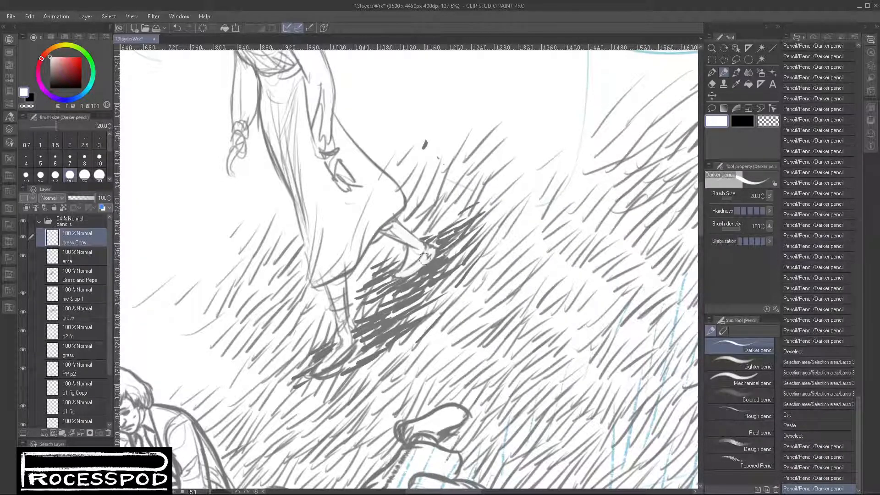
left_click_drag(341, 293, 343, 343)
mouse_move(345, 339)
left_mouse_down()
mouse_move(351, 346)
mouse_move(341, 359)
mouse_move(316, 372)
mouse_move(349, 341)
left_mouse_up()
- Break up the dark grass shadow behind the woman's feet with thin white strokes
mouse_move(316, 367)
left_mouse_down()
mouse_move(341, 339)
mouse_move(324, 358)
mouse_move(347, 352)
mouse_move(435, 262)
mouse_move(346, 325)
mouse_move(351, 331)
mouse_move(378, 321)
mouse_move(381, 329)
mouse_move(387, 310)
mouse_move(373, 315)
mouse_move(398, 294)
left_mouse_up()
left_click_drag(380, 316, 412, 280)
left_click_drag(390, 302, 424, 268)
mouse_move(399, 293)
left_mouse_down()
mouse_move(417, 254)
mouse_move(433, 265)
left_mouse_up()
mouse_move(408, 298)
left_mouse_down()
mouse_move(433, 272)
mouse_move(439, 250)
left_mouse_up()
left_click_drag(435, 266, 445, 243)
left_click_drag(440, 261, 449, 238)
left_click_drag(445, 257, 460, 232)
left_click_drag(436, 249, 444, 234)
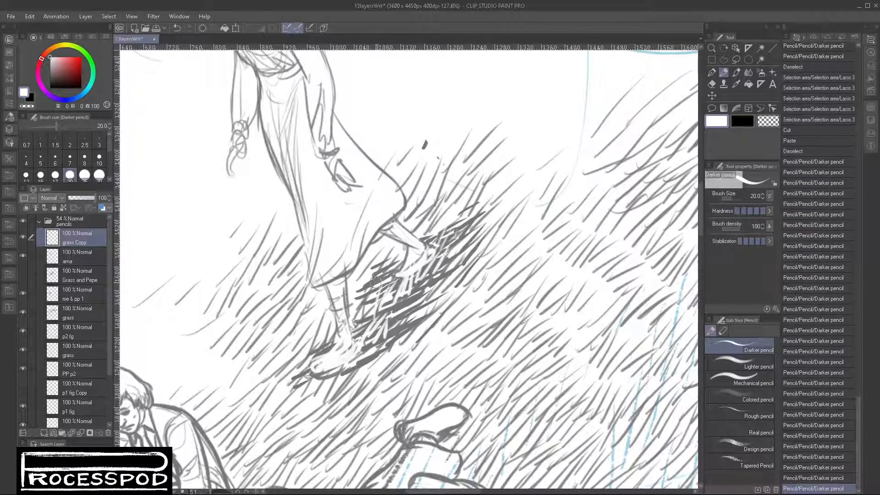
- Crosshatch the dark grass shadow between the woman's front leg and rear foot with white Darker pencil strokes
mouse_move(368, 291)
left_mouse_down()
mouse_move(377, 258)
mouse_move(391, 272)
left_mouse_up()
left_click_drag(388, 297, 395, 275)
left_click_drag(388, 325, 394, 305)
left_click_drag(393, 321, 410, 295)
left_click_drag(408, 313, 417, 288)
left_click_drag(393, 327, 400, 319)
left_click_drag(399, 331, 406, 317)
left_click_drag(408, 333, 431, 300)
mouse_move(338, 373)
left_mouse_down()
mouse_move(314, 384)
mouse_move(368, 345)
mouse_move(339, 361)
mouse_move(358, 339)
left_mouse_up()
- Firm up the woman's front leg in black and touch up her skirt hem with the Darker pencil
left_click(742, 121)
mouse_move(353, 346)
left_mouse_down()
mouse_move(370, 324)
mouse_move(351, 302)
mouse_move(357, 340)
mouse_move(353, 289)
left_mouse_up()
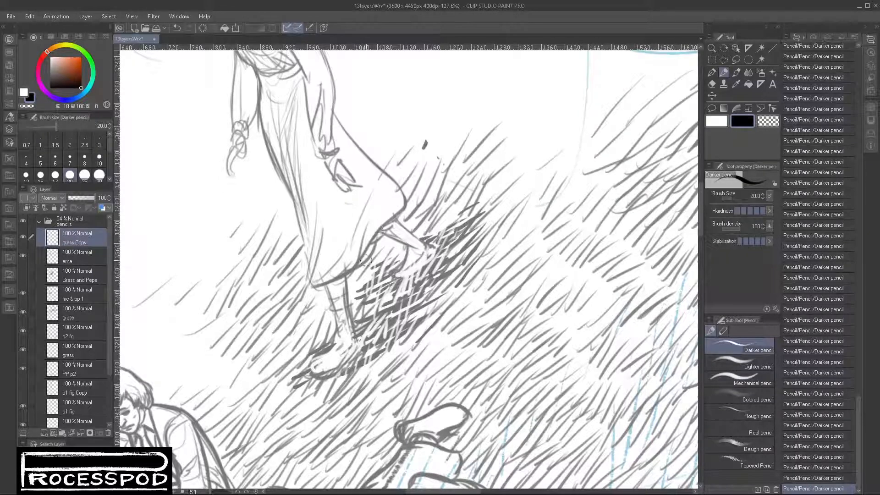
left_click(762, 118)
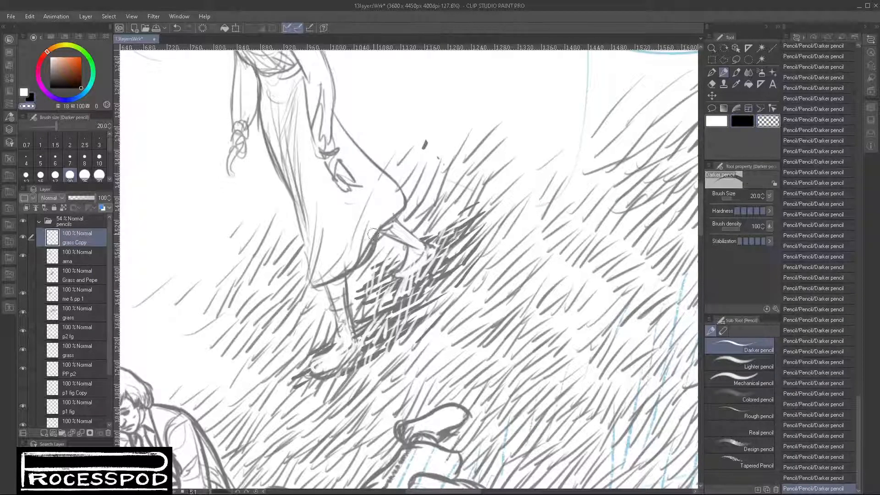
left_click(713, 124)
mouse_move(374, 235)
left_mouse_down()
mouse_move(357, 263)
mouse_move(319, 278)
mouse_move(355, 260)
mouse_move(329, 271)
left_mouse_up()
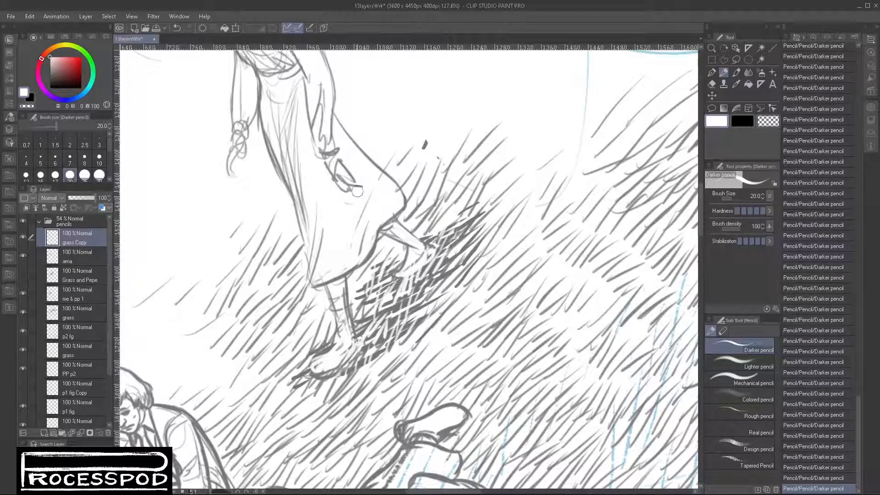
- Darken the front edge of the woman's skirt and the outline of her front sleeve and hand in black
left_click(742, 121)
left_click_drag(299, 214, 310, 282)
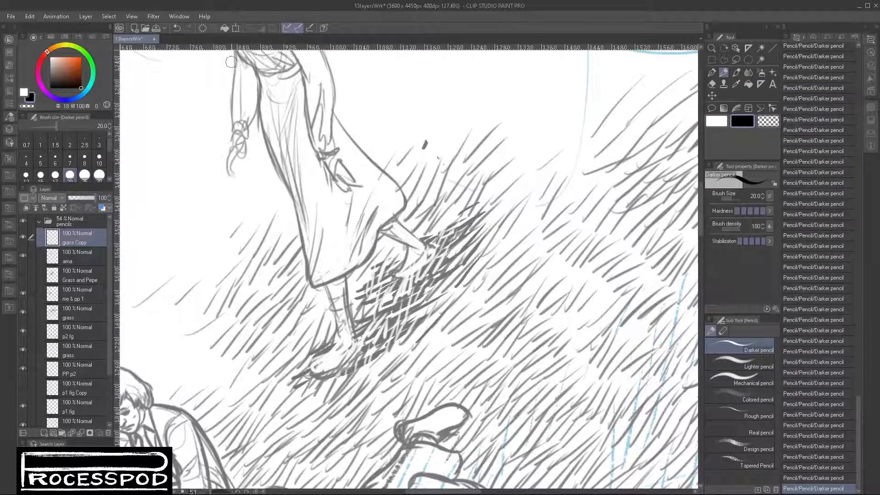
mouse_move(231, 62)
left_mouse_down()
mouse_move(234, 131)
mouse_move(248, 135)
mouse_move(257, 104)
mouse_move(246, 129)
mouse_move(235, 130)
mouse_move(245, 136)
mouse_move(235, 138)
mouse_move(234, 122)
mouse_move(233, 129)
mouse_move(231, 144)
mouse_move(250, 129)
mouse_move(226, 154)
mouse_move(230, 170)
mouse_move(234, 150)
mouse_move(243, 150)
mouse_move(230, 178)
mouse_move(230, 167)
mouse_move(238, 180)
mouse_move(256, 113)
mouse_move(241, 173)
left_mouse_up()
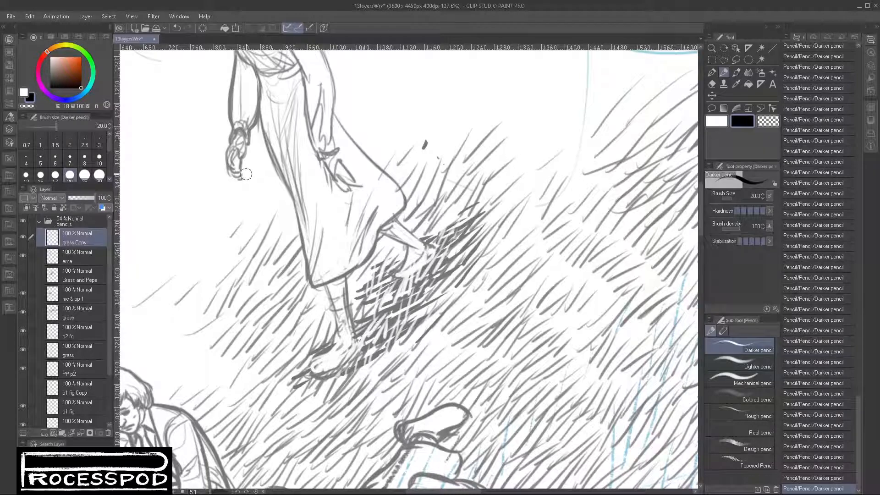
- Lasso the woman's front hand, scale it down slightly from a centre of rotation near the wrist, and clear the selection
left_click(736, 59)
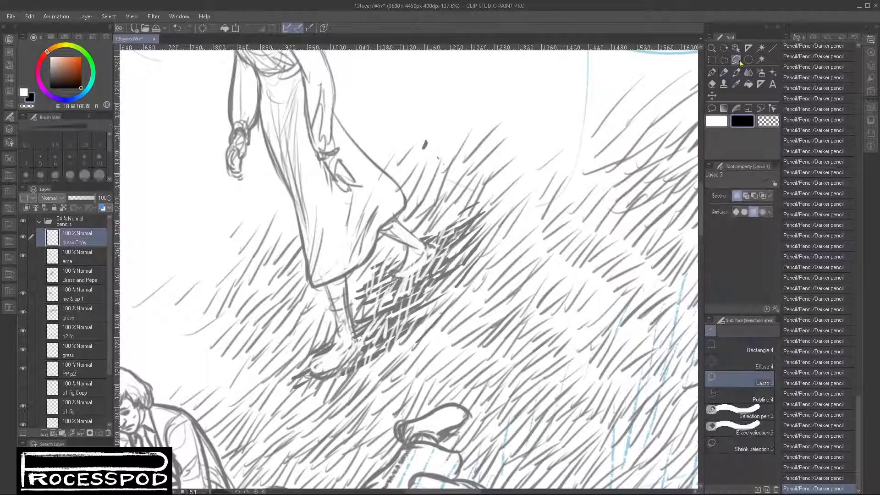
mouse_move(234, 151)
left_mouse_down()
mouse_move(240, 183)
mouse_move(248, 158)
left_mouse_up()
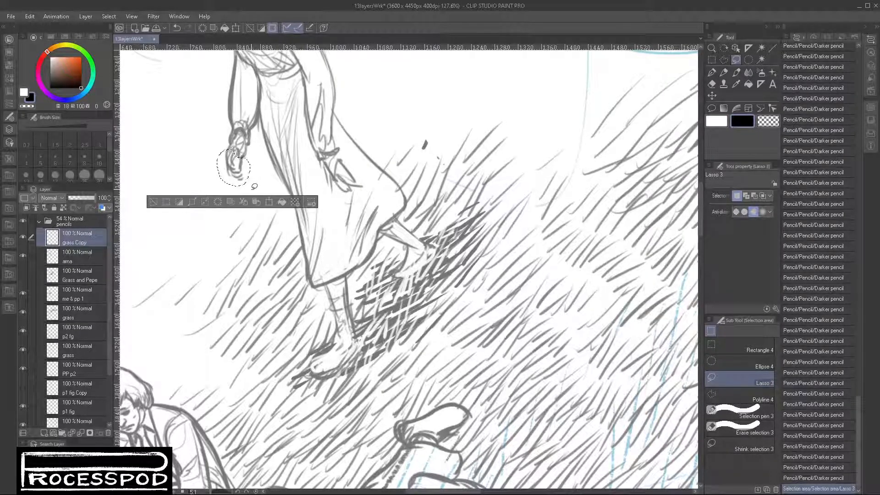
key("ctrl+t")
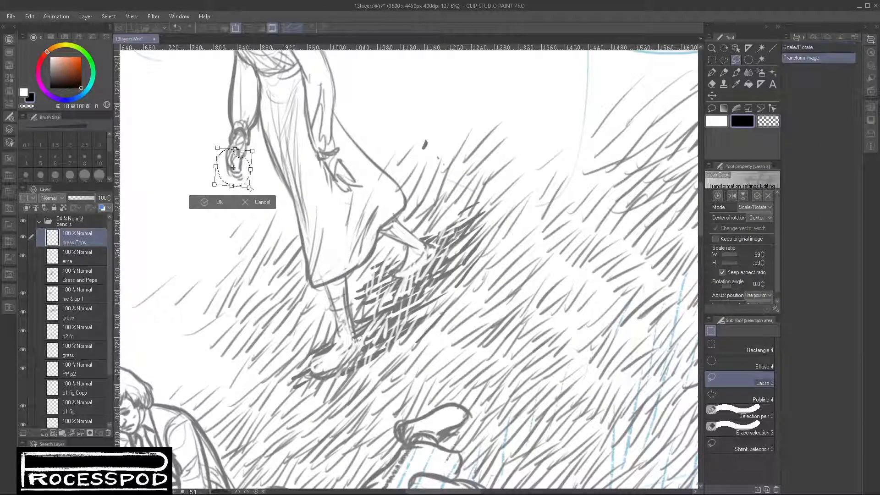
mouse_move(232, 168)
left_mouse_down()
mouse_move(226, 153)
mouse_move(237, 153)
left_mouse_up()
left_click_drag(249, 187, 247, 185)
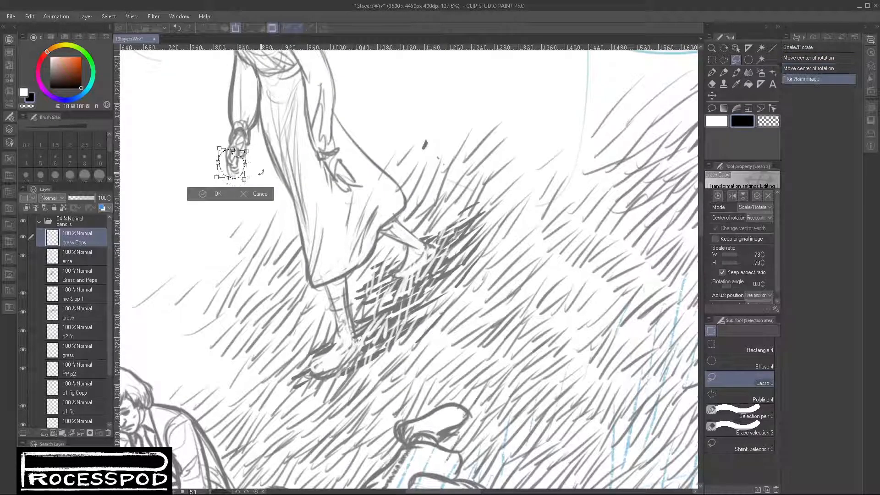
key("Return")
key("ctrl+d")
- Strengthen the outlines of the woman's sleeves, shoulder and upper skirt back with black Darker pencil strokes
scroll(345, 180, "down", 3)
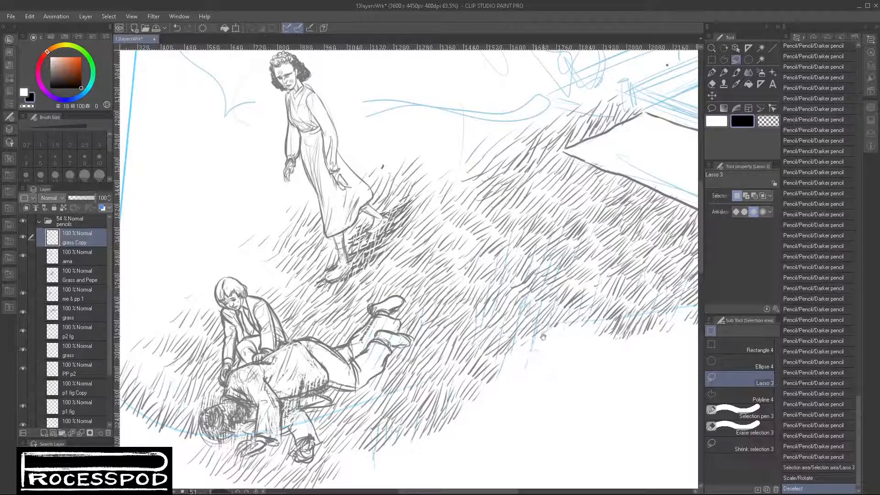
left_click(727, 71)
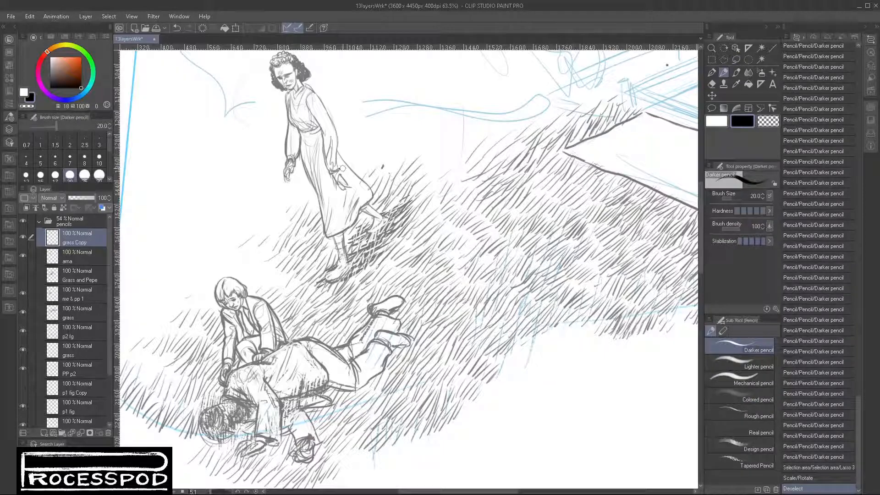
scroll(337, 165, "up", 4)
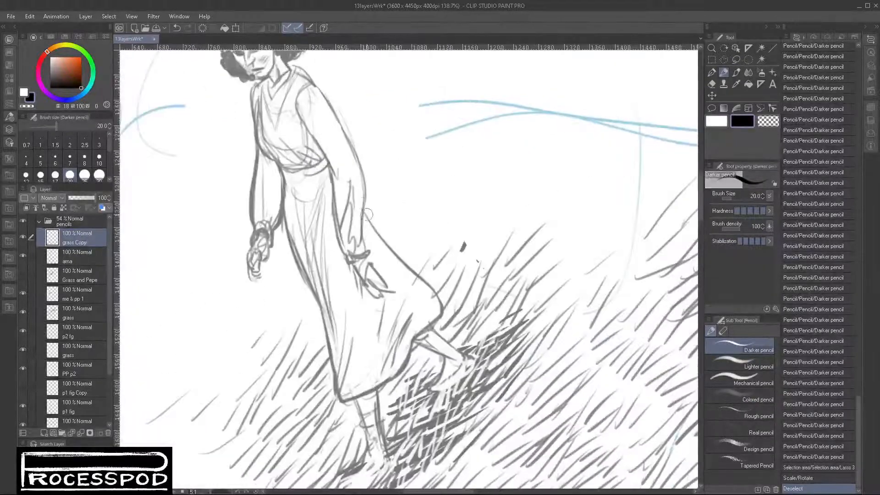
left_click_drag(374, 242, 376, 248)
left_click_drag(367, 219, 378, 266)
left_click_drag(338, 96, 368, 230)
left_click_drag(356, 219, 369, 241)
left_click_drag(370, 206, 382, 236)
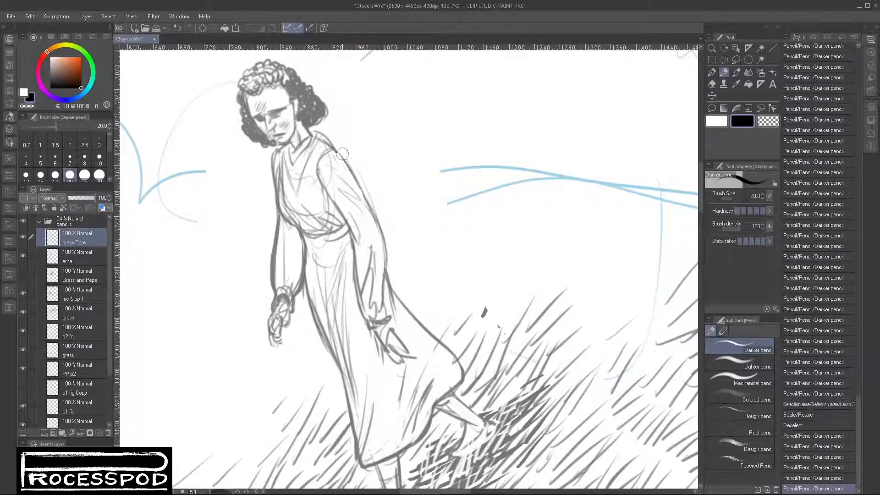
left_click_drag(335, 153, 385, 233)
left_click_drag(366, 200, 390, 260)
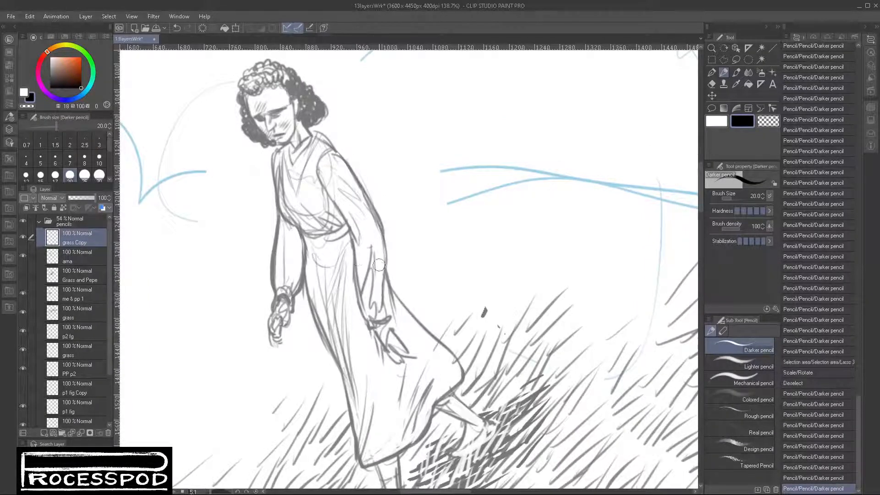
mouse_move(284, 236)
left_mouse_down()
mouse_move(299, 256)
mouse_move(300, 298)
left_mouse_up()
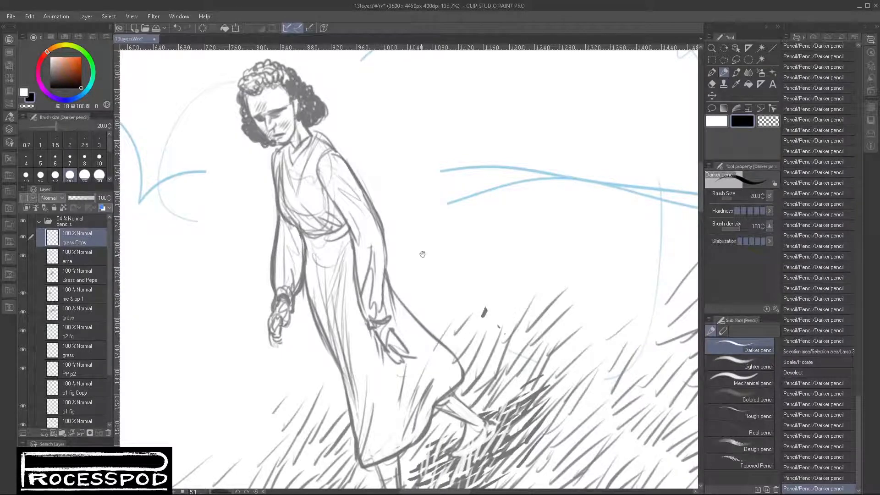
- Rename the grass Copy layer as ama
scroll(447, 259, "down", 3)
scroll(440, 284, "down", 4)
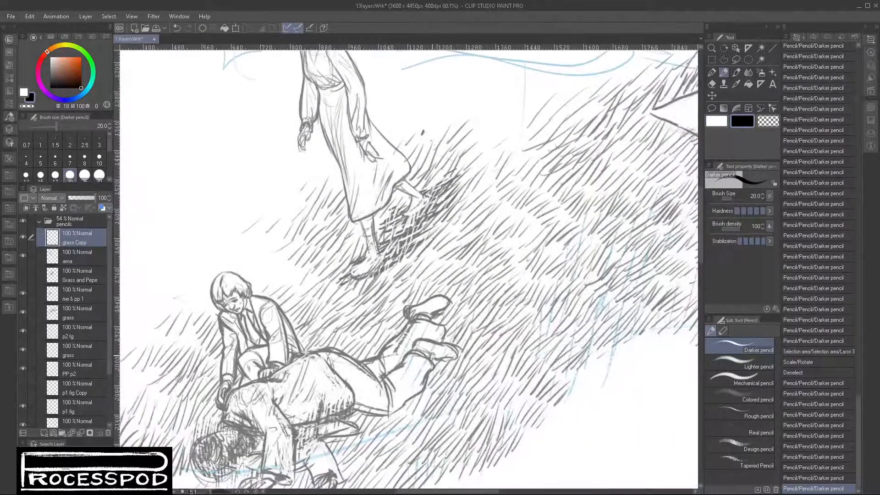
scroll(463, 317, "down", 1)
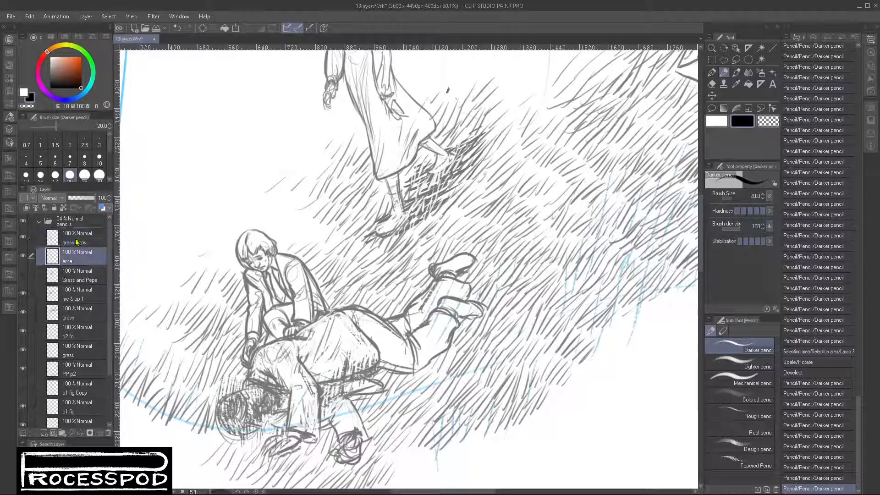
key("Return")
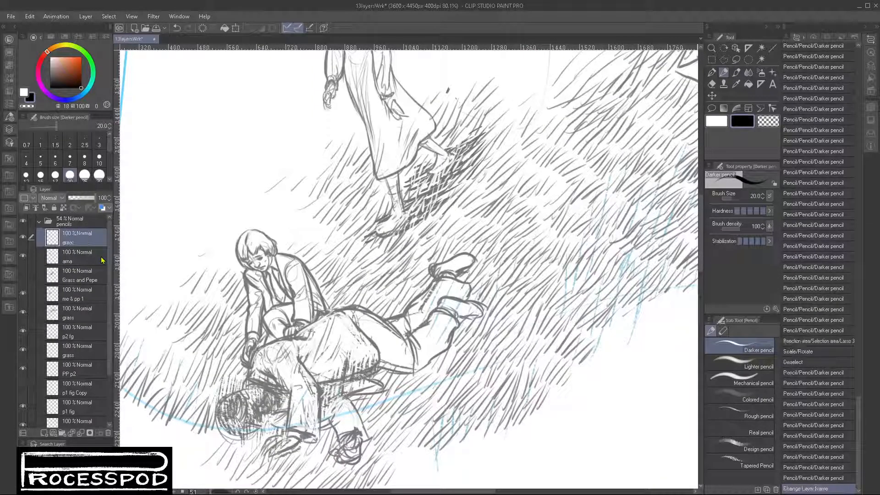
- Show the Grass and Pepe layer and toggle the me & pp 1 layer's visibility to check its content
left_click(78, 281)
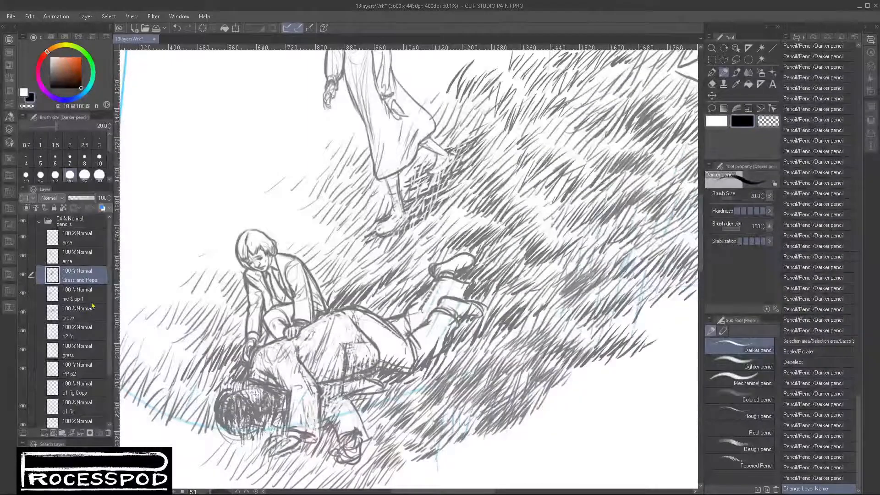
left_click(85, 297)
left_click(21, 295)
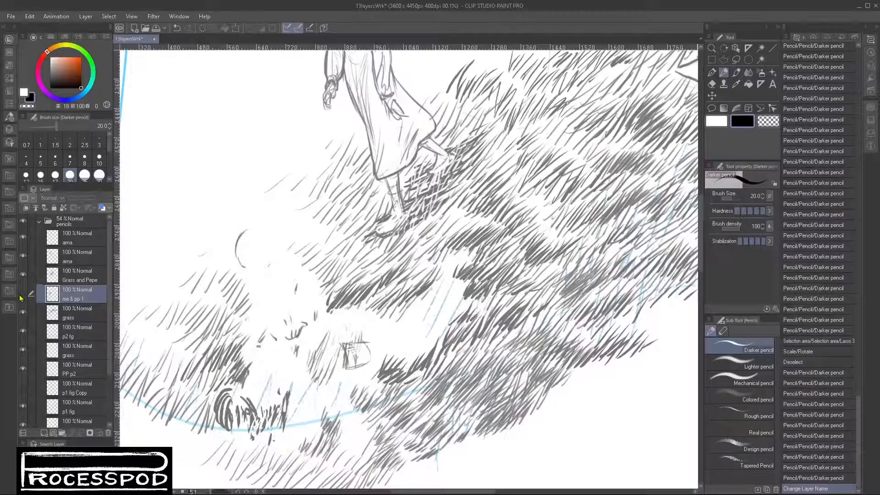
left_click(21, 295)
scroll(523, 380, "down", 5)
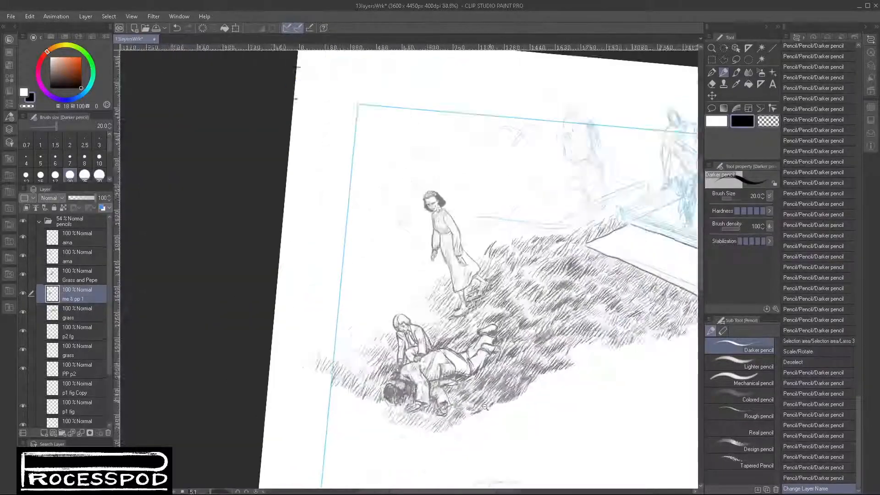
left_click_drag(603, 404, 413, 388)
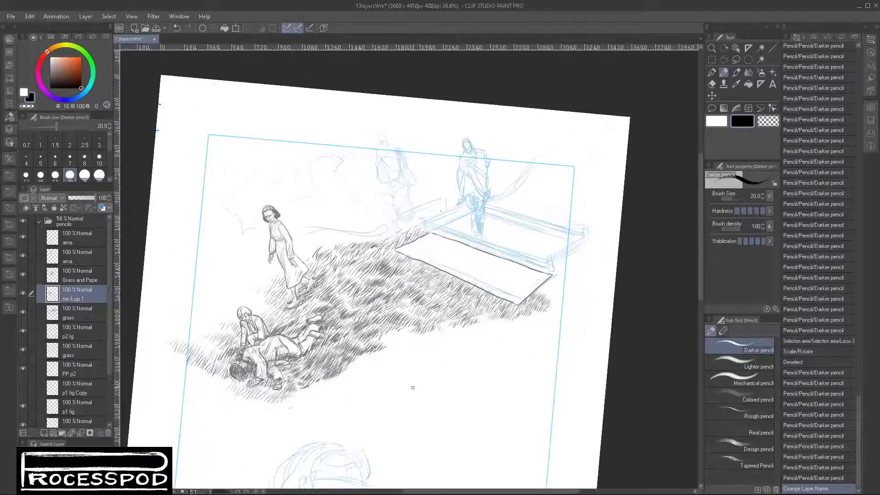
- Add a raster layer named Grave above the ama layers and start the grave's corner post with a black pencil stroke
left_click(82, 236)
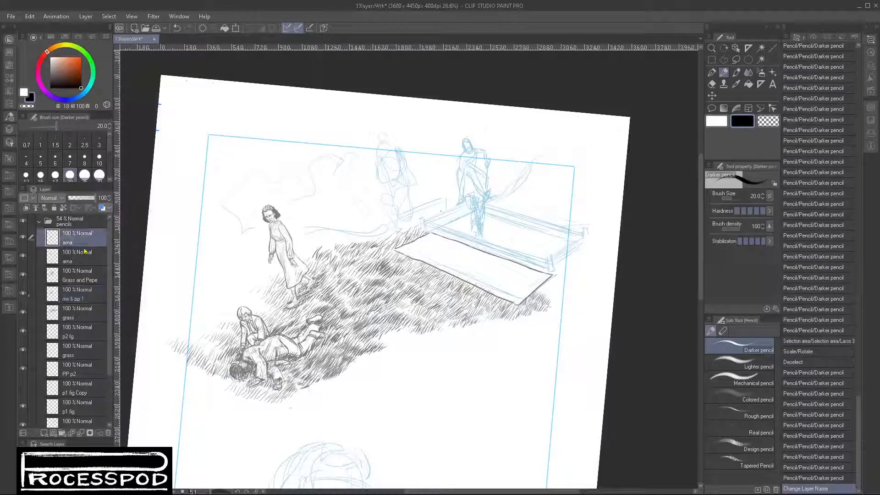
left_click(53, 433)
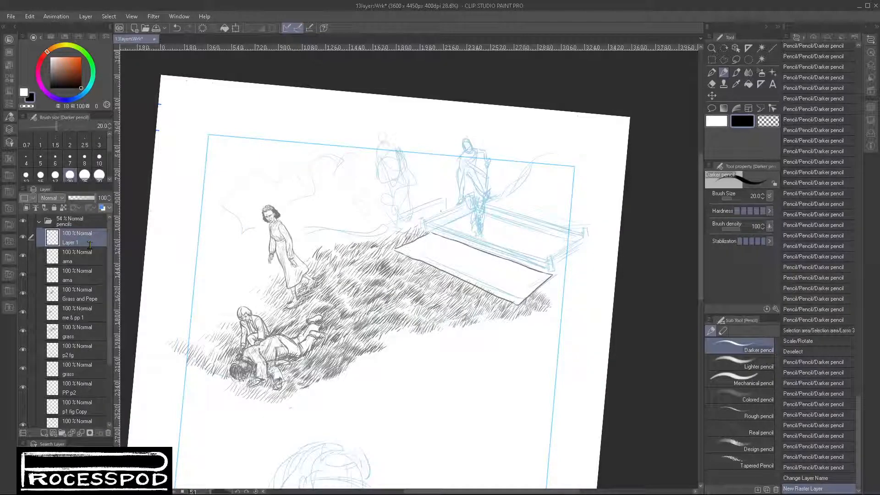
type("Grave")
key("Return")
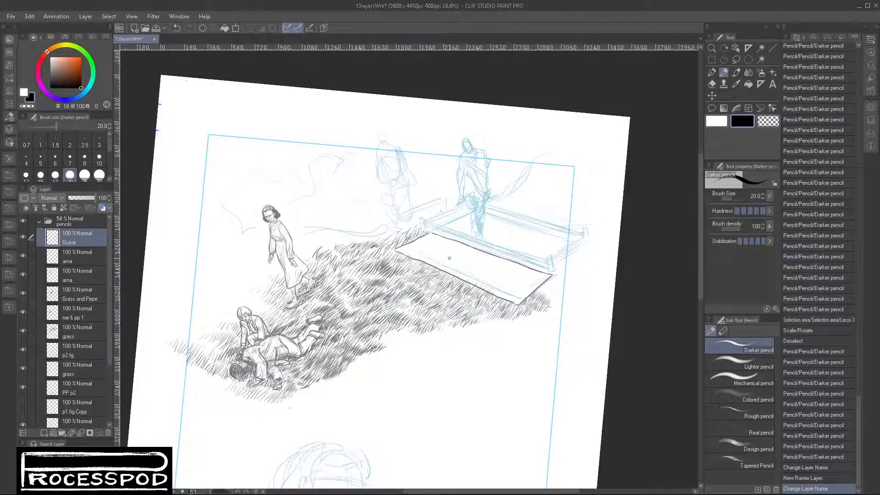
left_click_drag(449, 236, 476, 223)
left_click_drag(365, 178, 348, 184)
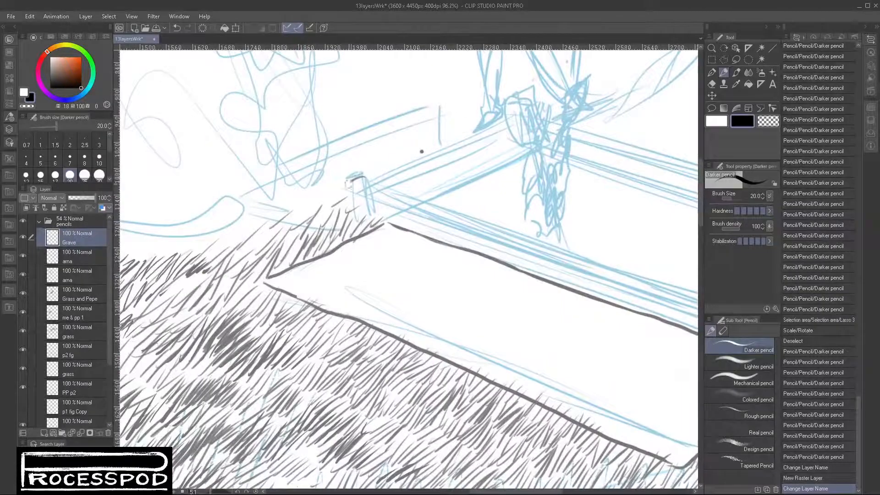
- Erase the stray dot above the grave with the Snap eraser, checking each layer down to the grass layer below me & pp 1
left_click_drag(424, 153, 417, 153)
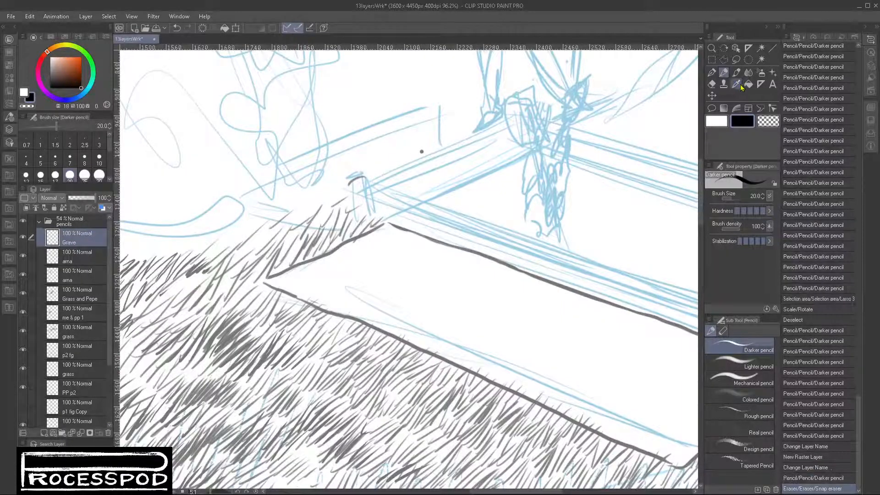
left_click(711, 84)
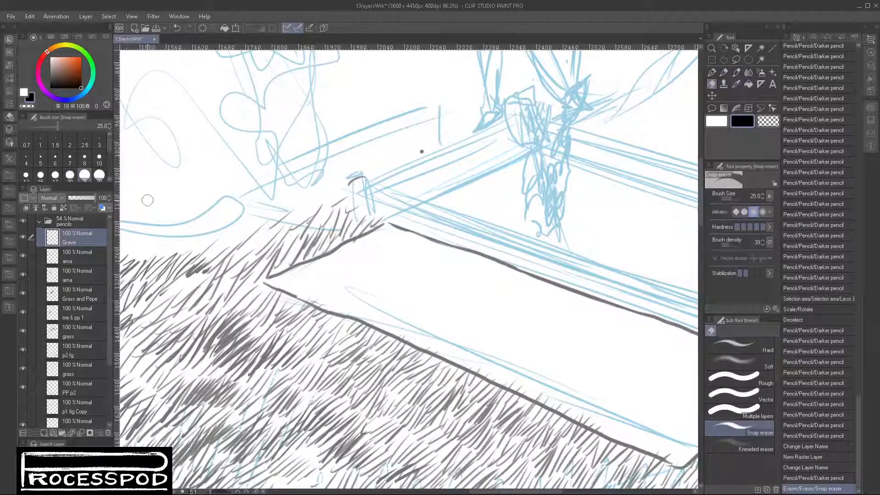
left_click(74, 258)
left_click_drag(431, 136, 422, 151)
left_click(71, 273)
left_click(77, 301)
left_click(78, 317)
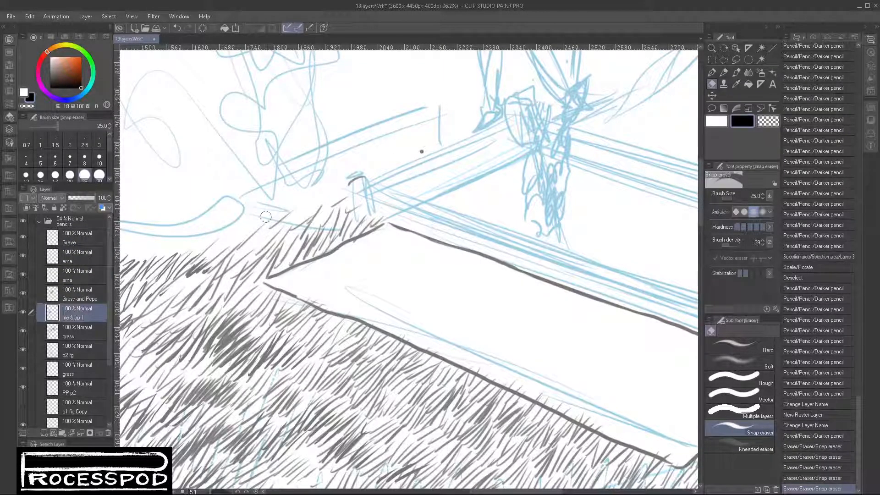
left_click(77, 336)
left_click(416, 153)
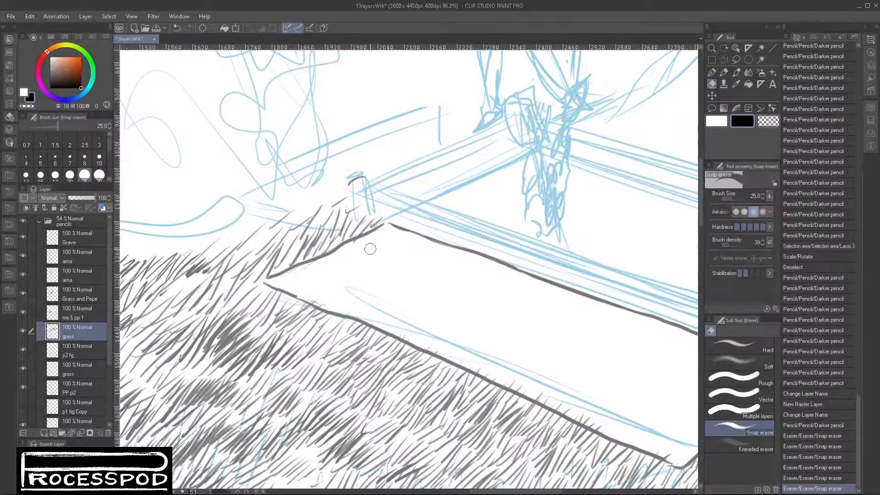
- Add short black Darker pencil strokes around the lying man on the Grave layer and undo the last stroke
scroll(385, 241, "down", 2)
left_click(80, 242)
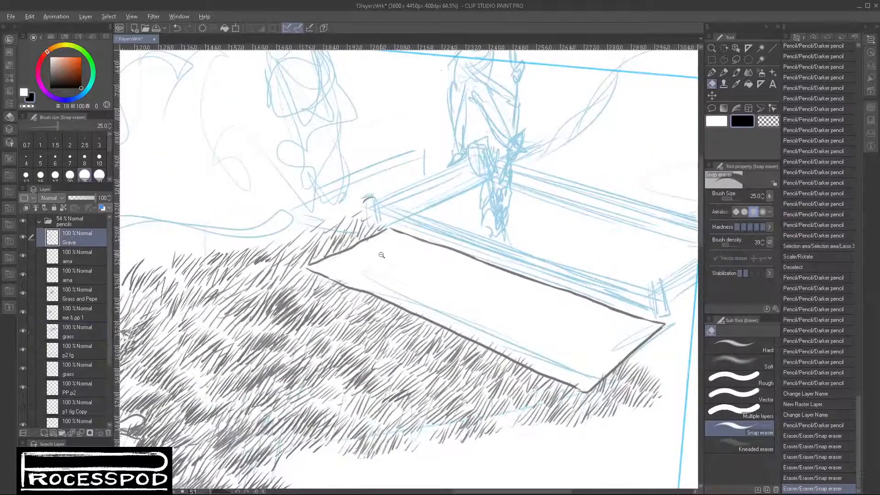
scroll(381, 255, "down", 3)
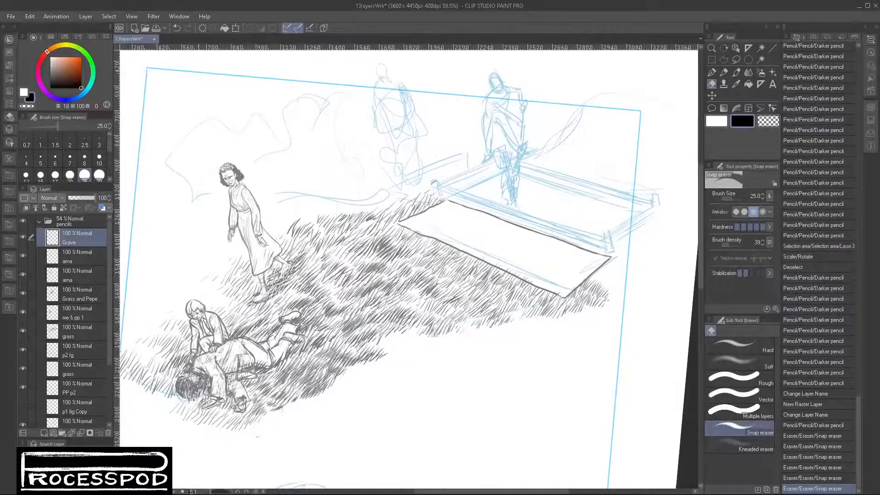
left_click(724, 73)
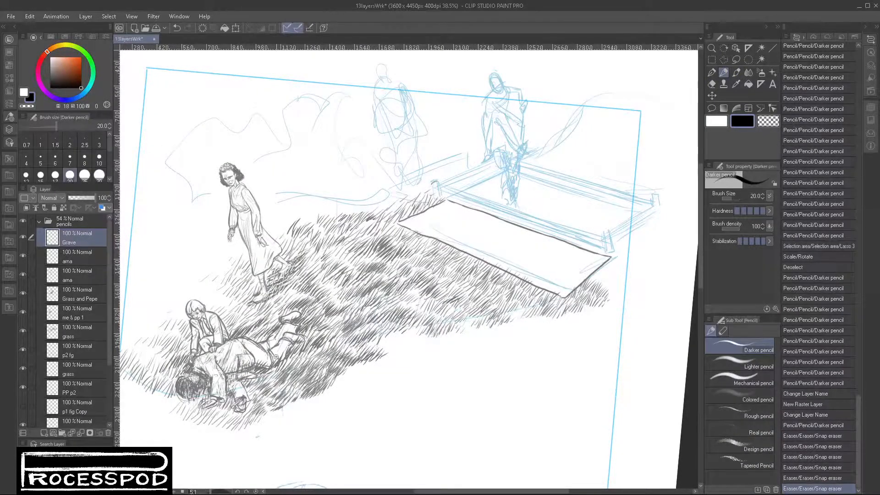
scroll(268, 367, "up", 2)
left_click_drag(233, 392, 242, 384)
mouse_move(249, 378)
left_mouse_down()
mouse_move(258, 373)
mouse_move(243, 384)
left_mouse_up()
left_click_drag(242, 389, 281, 365)
left_click_drag(289, 363, 294, 356)
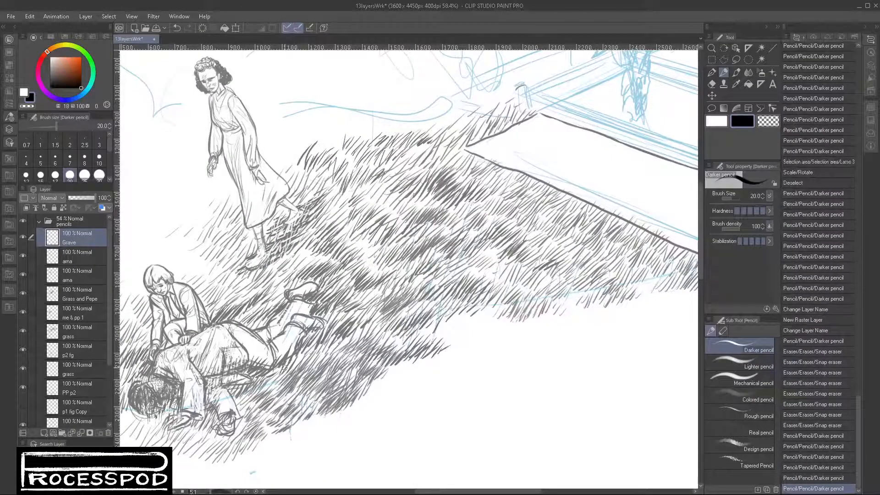
key("ctrl+z")
left_click_drag(567, 193, 425, 314)
scroll(381, 211, "up", 7)
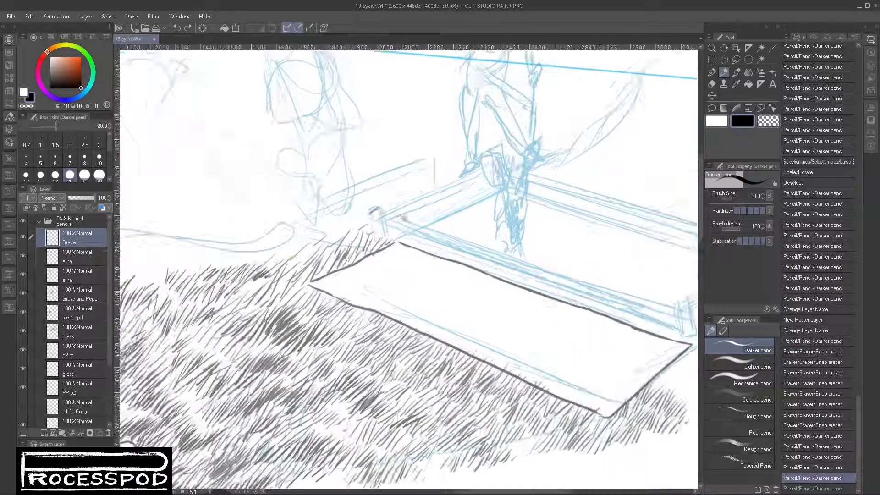
- Pencil the corner post's oval cap and rounded body, and start the rail collar beside it with the black Darker pencil
mouse_move(358, 223)
left_mouse_down()
mouse_move(346, 236)
mouse_move(367, 241)
mouse_move(393, 229)
left_mouse_up()
mouse_move(346, 247)
left_mouse_down()
mouse_move(362, 286)
mouse_move(381, 289)
mouse_move(380, 281)
left_mouse_up()
left_click_drag(377, 248, 385, 281)
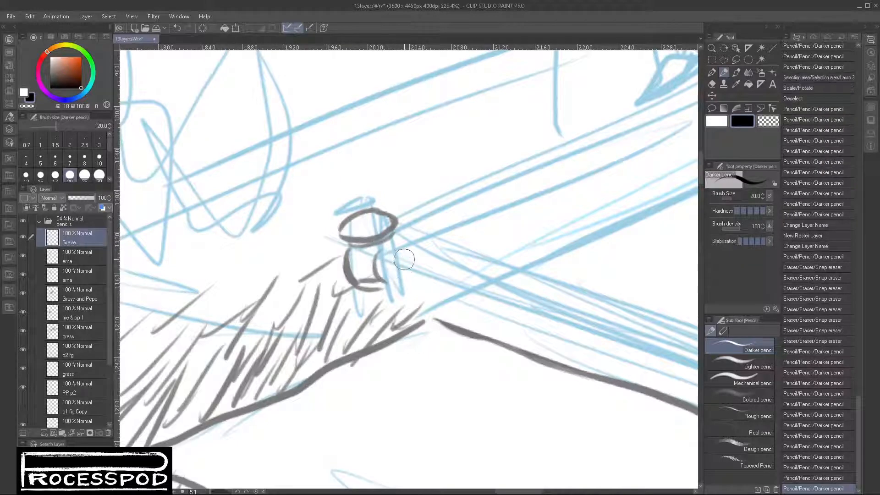
left_click_drag(395, 244, 400, 246)
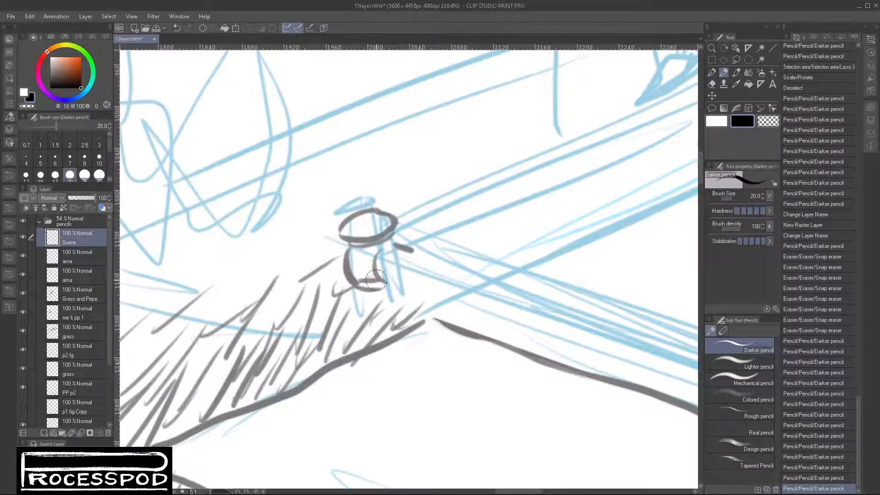
left_click_drag(375, 281, 393, 285)
mouse_move(397, 255)
left_mouse_down()
mouse_move(389, 274)
mouse_move(402, 286)
mouse_move(404, 278)
mouse_move(389, 282)
mouse_move(394, 287)
mouse_move(410, 284)
mouse_move(406, 258)
mouse_move(401, 263)
mouse_move(401, 279)
mouse_move(422, 256)
left_mouse_up()
left_click(768, 121)
left_click(742, 121)
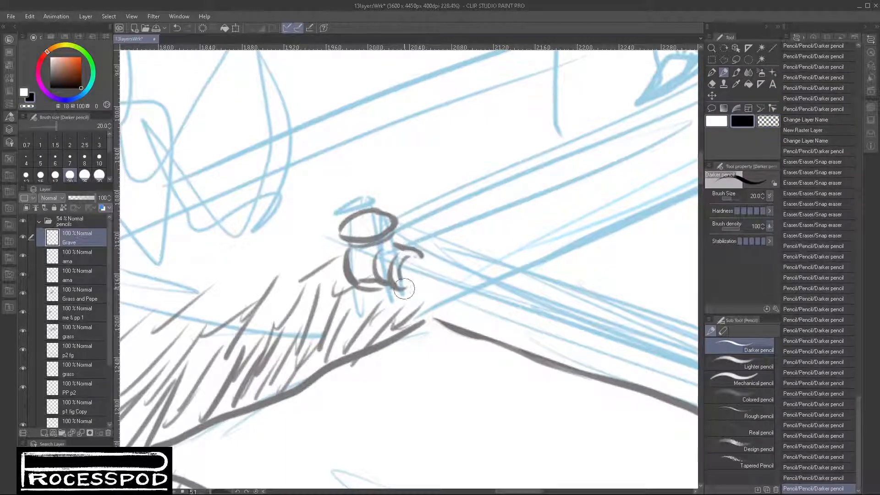
- Pencil the corner post's neck and stepped round base, and complete the curved rail collars at its side
mouse_move(405, 288)
left_mouse_down()
mouse_move(360, 289)
mouse_move(373, 299)
mouse_move(388, 293)
mouse_move(358, 306)
mouse_move(390, 301)
mouse_move(390, 294)
mouse_move(353, 299)
mouse_move(350, 313)
mouse_move(396, 298)
left_mouse_up()
mouse_move(398, 300)
left_mouse_down()
mouse_move(345, 306)
mouse_move(338, 329)
mouse_move(342, 317)
mouse_move(358, 337)
mouse_move(343, 327)
mouse_move(399, 322)
mouse_move(403, 299)
mouse_move(393, 323)
mouse_move(398, 301)
mouse_move(410, 316)
mouse_move(396, 327)
left_mouse_up()
mouse_move(413, 305)
left_mouse_down()
mouse_move(401, 326)
mouse_move(367, 341)
left_mouse_up()
left_click_drag(401, 303, 408, 326)
mouse_move(407, 323)
left_mouse_down()
mouse_move(362, 331)
mouse_move(410, 303)
mouse_move(378, 328)
mouse_move(403, 313)
left_mouse_up()
left_click(766, 123)
key("ctrl+z")
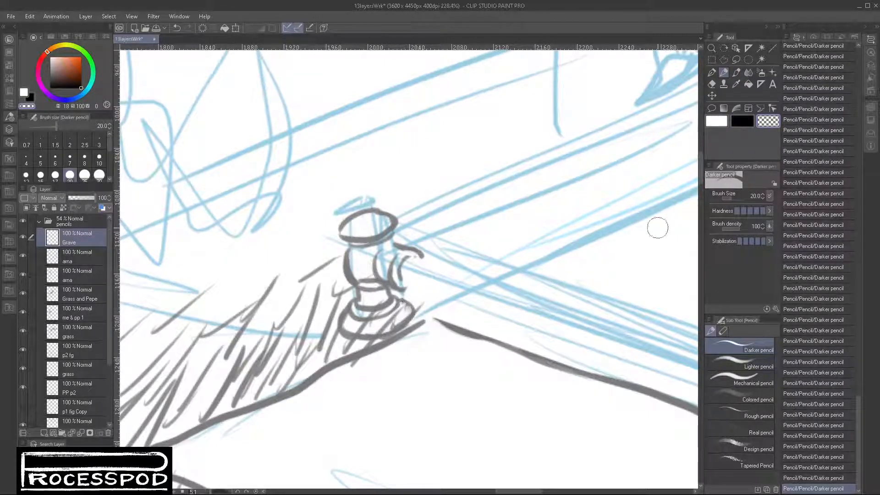
left_click(733, 124)
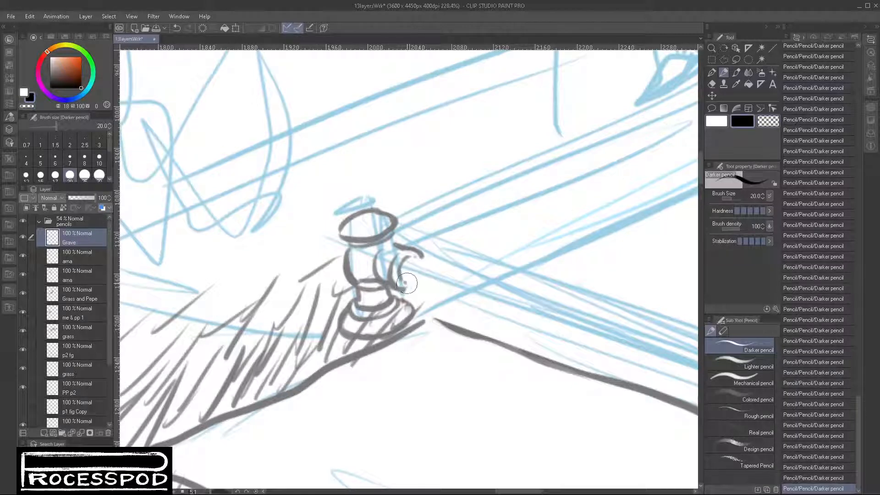
mouse_move(399, 288)
left_mouse_down()
mouse_move(428, 254)
mouse_move(403, 254)
mouse_move(424, 257)
mouse_move(404, 262)
mouse_move(407, 285)
left_mouse_up()
mouse_move(388, 247)
left_mouse_down()
mouse_move(421, 216)
mouse_move(399, 228)
mouse_move(406, 248)
mouse_move(413, 223)
left_mouse_up()
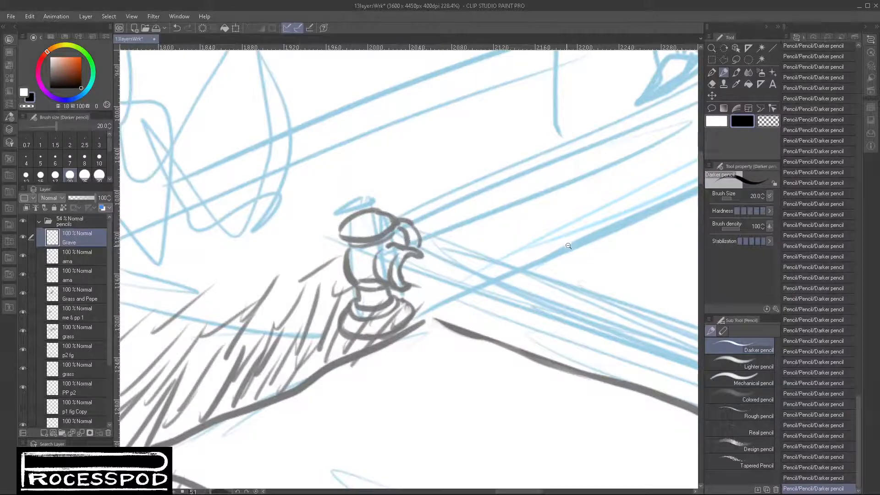
- Set the pencil size to 10 and draw the two parallel lines of the short rail from the corner post towards the standing figure
scroll(525, 267, "down", 3)
left_click_drag(525, 267, 373, 316)
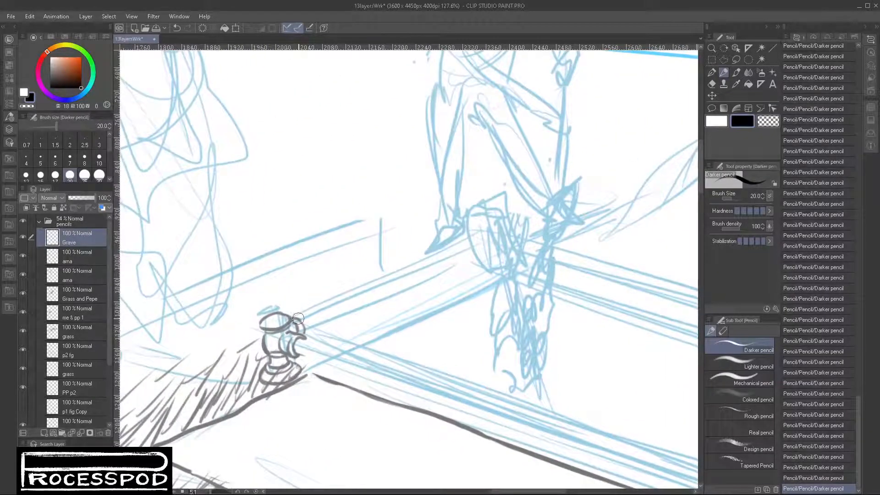
left_click_drag(298, 317, 477, 239)
key("ctrl+z")
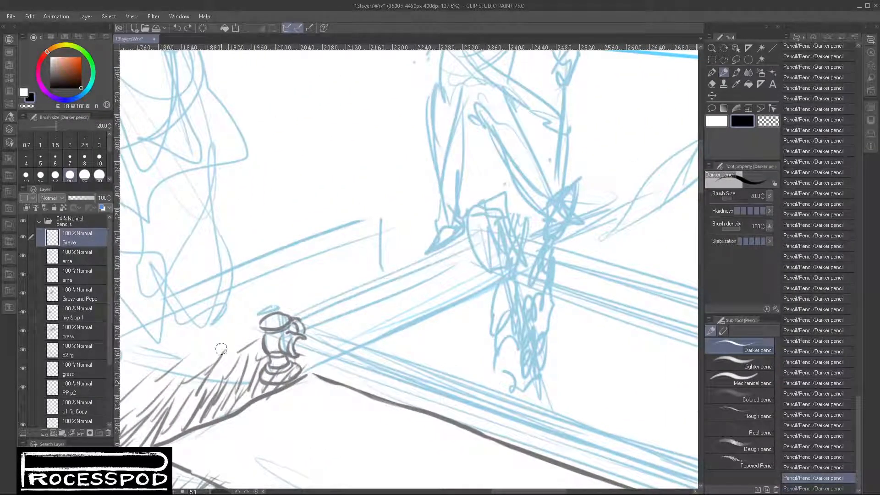
left_click(98, 158)
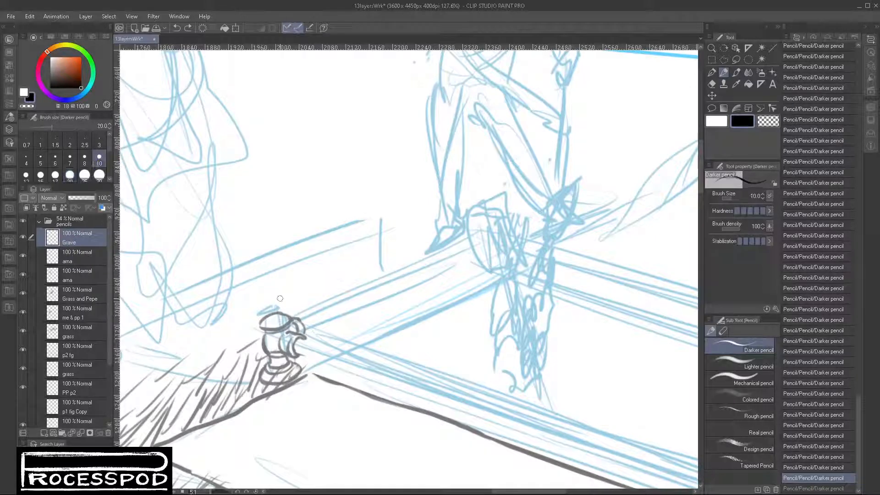
left_click_drag(298, 318, 472, 245)
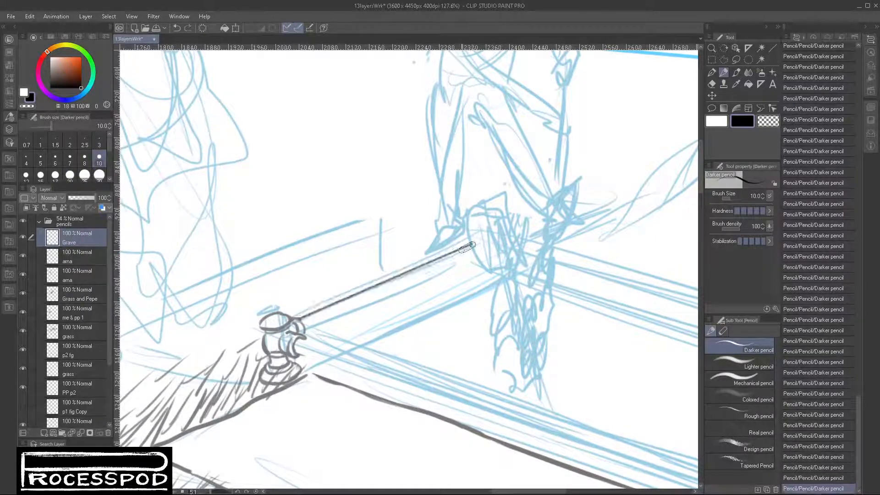
left_click_drag(306, 335, 476, 258)
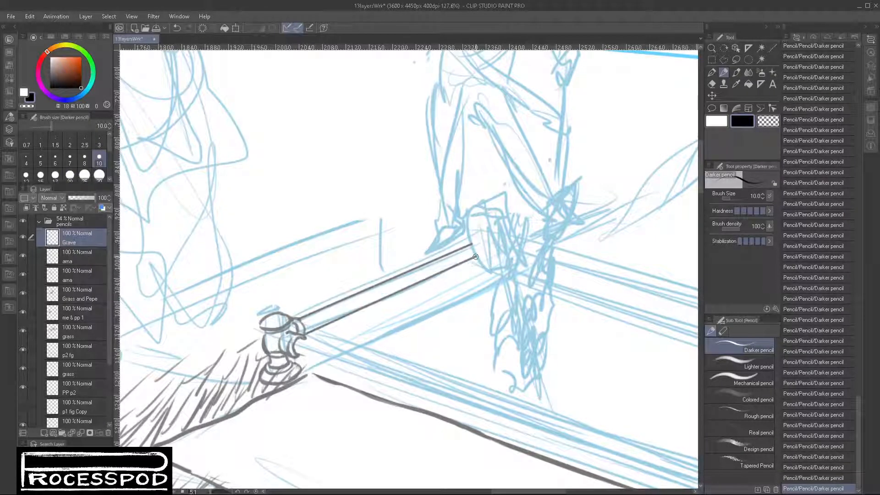
- Draw the two parallel lines of the grave's long front rail from the corner post to the opposite front corner
left_click_drag(424, 357, 260, 255)
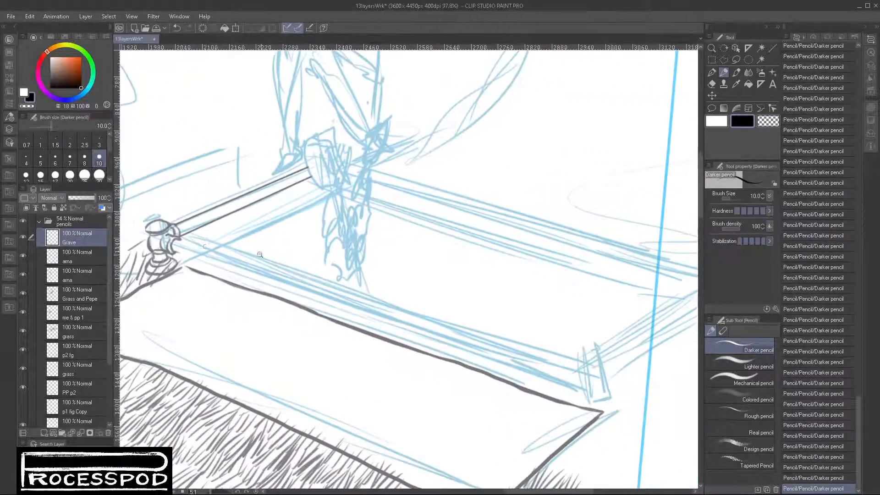
mouse_move(177, 238)
left_mouse_down()
mouse_move(587, 372)
mouse_move(572, 366)
left_mouse_up()
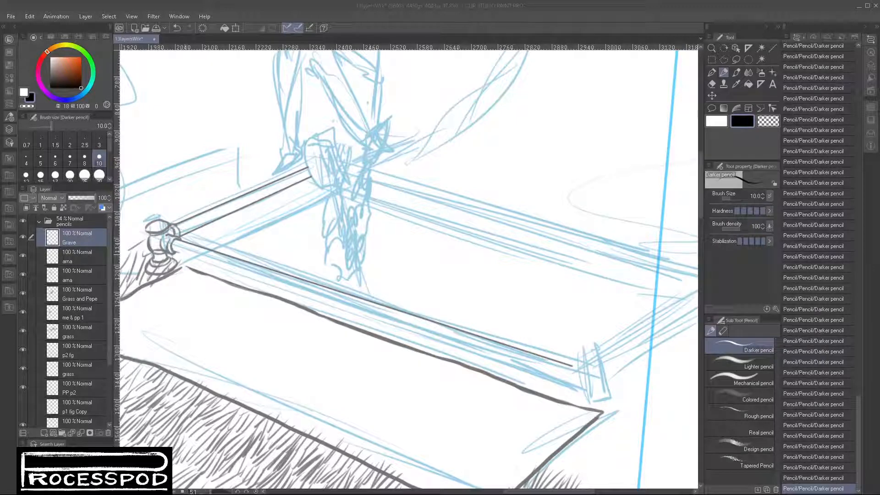
mouse_move(176, 250)
left_mouse_down()
mouse_move(578, 381)
mouse_move(568, 378)
mouse_move(553, 398)
mouse_move(488, 362)
mouse_move(416, 338)
mouse_move(463, 331)
left_mouse_up()
- Pencil the curved collar at the front rail's far end and the second corner post's oval cap and body
mouse_move(421, 282)
left_mouse_down()
mouse_move(400, 323)
mouse_move(400, 314)
mouse_move(415, 284)
mouse_move(413, 336)
left_mouse_up()
left_click_drag(422, 291, 419, 330)
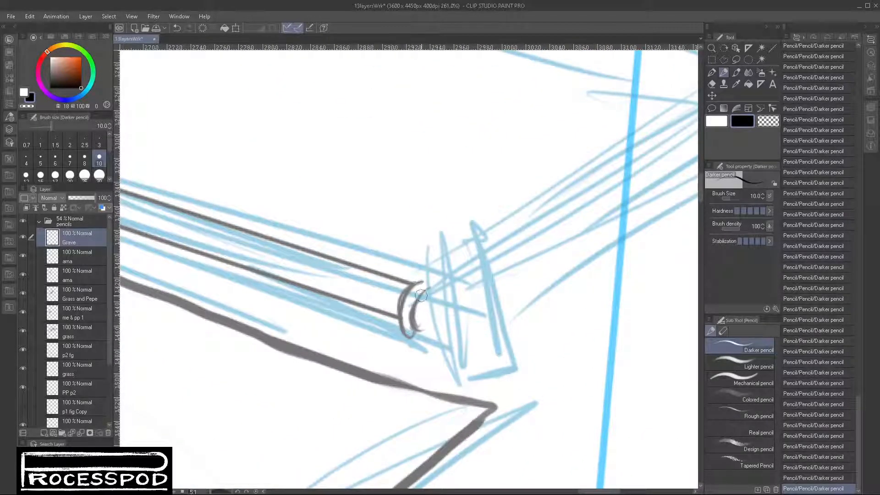
mouse_move(419, 279)
left_mouse_down()
mouse_move(433, 289)
mouse_move(431, 302)
mouse_move(403, 325)
mouse_move(416, 324)
mouse_move(417, 310)
mouse_move(428, 326)
left_mouse_up()
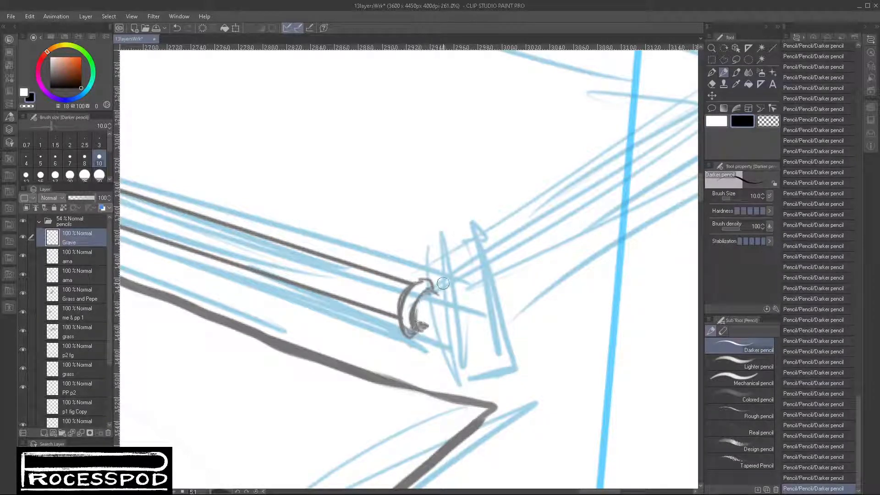
mouse_move(438, 289)
left_mouse_down()
mouse_move(428, 291)
mouse_move(431, 280)
mouse_move(404, 292)
left_mouse_up()
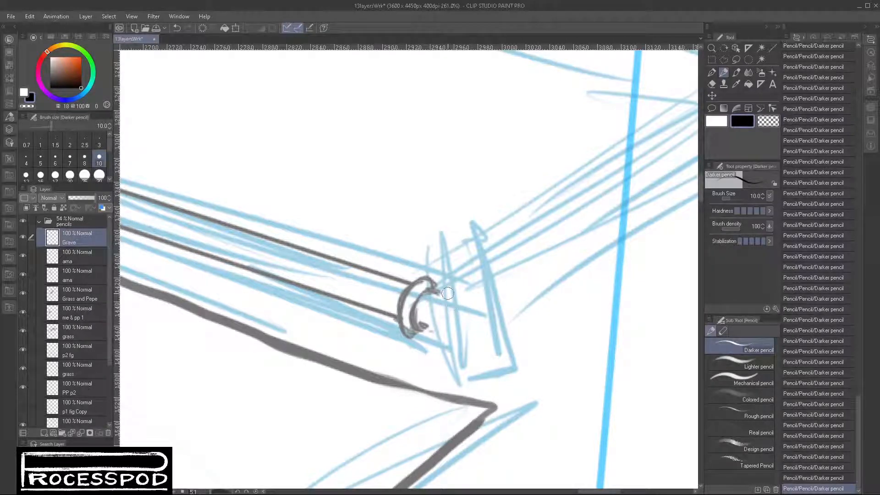
left_click_drag(439, 294, 436, 336)
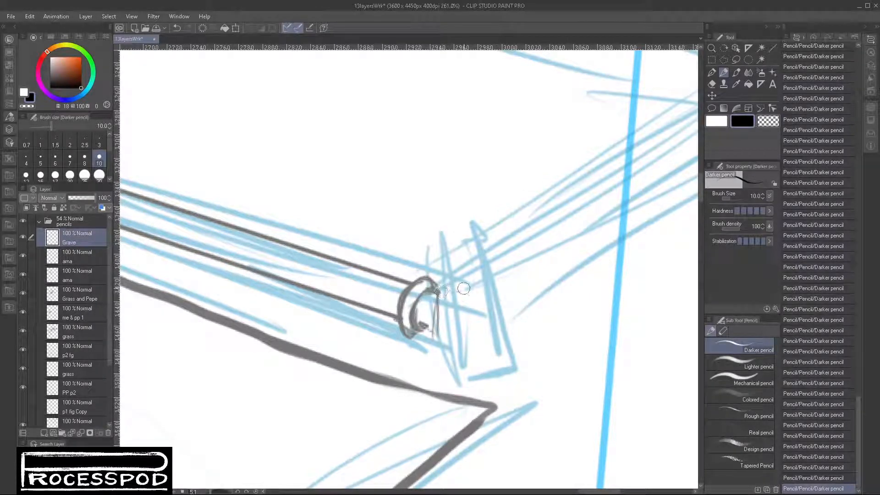
left_click_drag(443, 288, 494, 287)
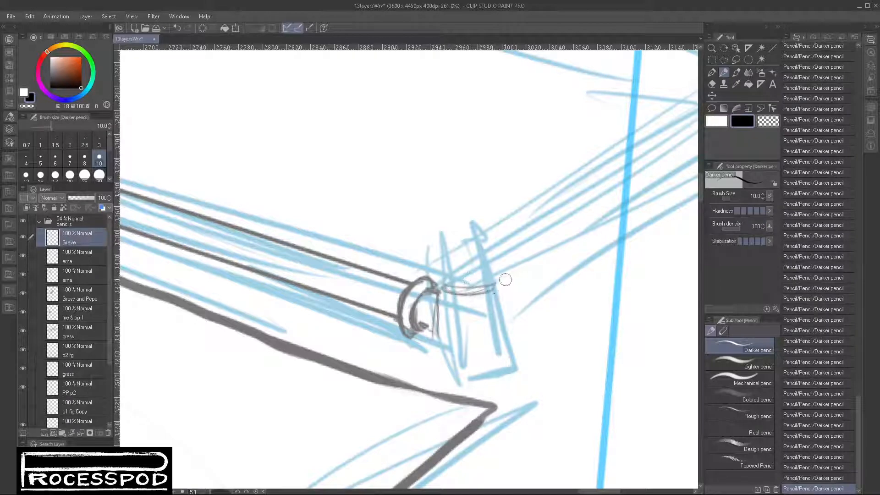
mouse_move(441, 283)
left_mouse_down()
mouse_move(488, 281)
mouse_move(438, 279)
mouse_move(478, 281)
mouse_move(440, 276)
mouse_move(445, 260)
mouse_move(468, 255)
mouse_move(432, 269)
mouse_move(495, 258)
mouse_move(484, 255)
mouse_move(498, 279)
mouse_move(472, 284)
mouse_move(503, 264)
mouse_move(489, 285)
mouse_move(507, 266)
mouse_move(436, 269)
mouse_move(451, 279)
mouse_move(449, 260)
mouse_move(500, 261)
mouse_move(507, 272)
mouse_move(455, 300)
mouse_move(444, 294)
mouse_move(439, 308)
mouse_move(440, 290)
mouse_move(436, 337)
left_mouse_up()
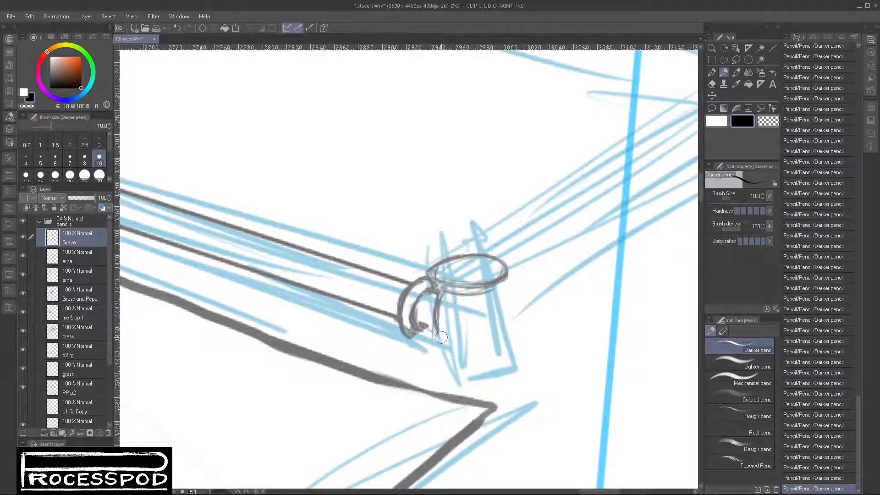
mouse_move(495, 290)
left_mouse_down()
mouse_move(499, 350)
mouse_move(440, 344)
mouse_move(434, 359)
mouse_move(443, 367)
mouse_move(431, 367)
mouse_move(431, 354)
mouse_move(453, 365)
mouse_move(444, 367)
mouse_move(460, 354)
mouse_move(523, 372)
mouse_move(671, 361)
mouse_move(640, 383)
mouse_move(615, 382)
left_mouse_up()
- Draw the second corner post's round base and touch up its neck and rail collar with the black Darker pencil
scroll(482, 363, "down", 4)
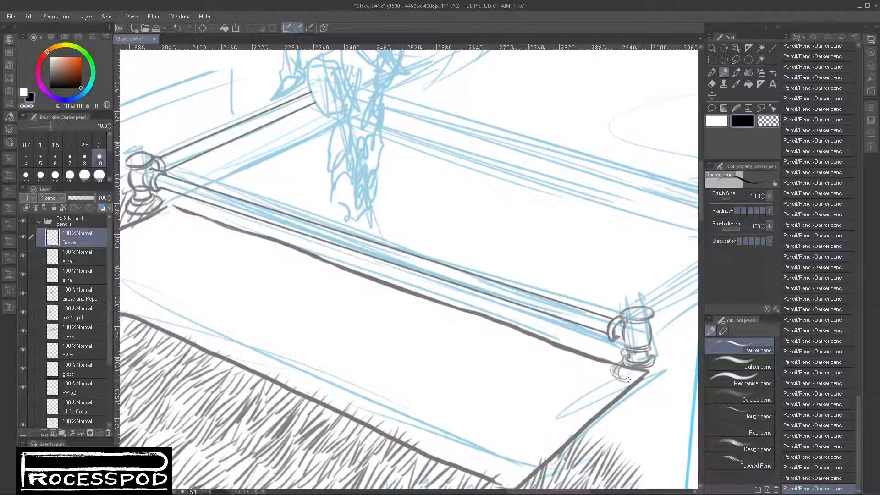
left_click_drag(627, 379, 616, 369)
left_click_drag(619, 338, 612, 337)
left_click_drag(622, 324, 616, 322)
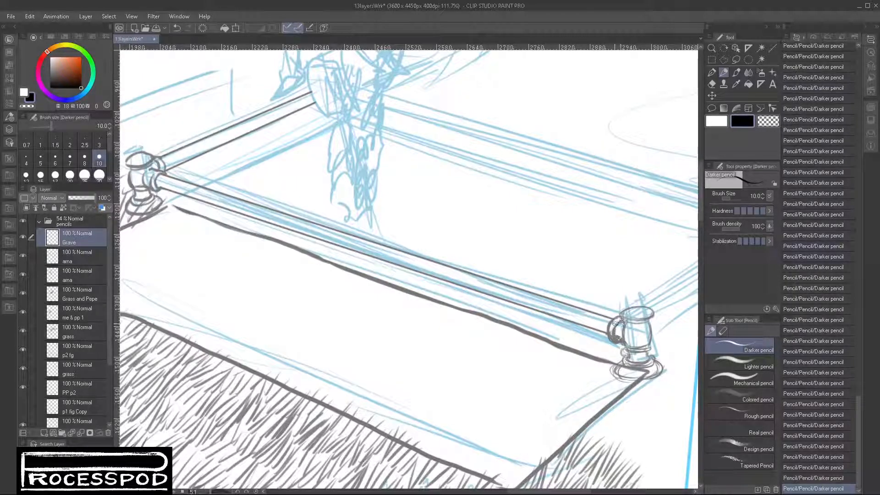
key("c")
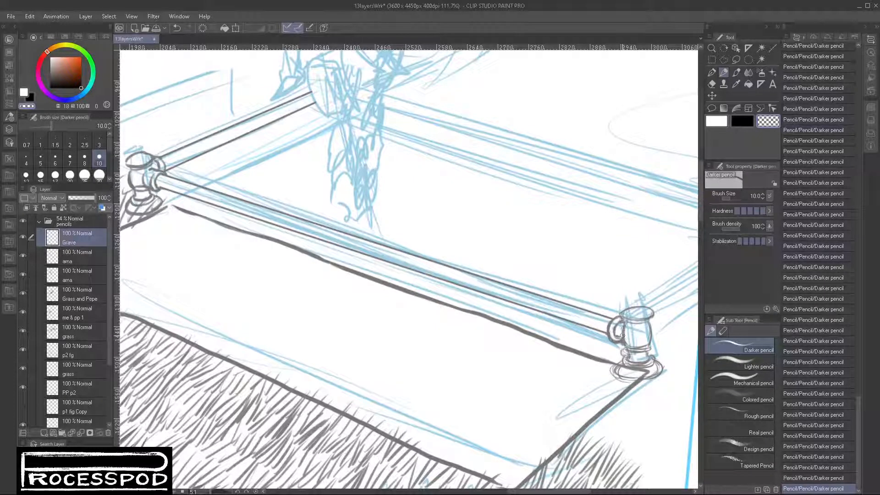
key("c")
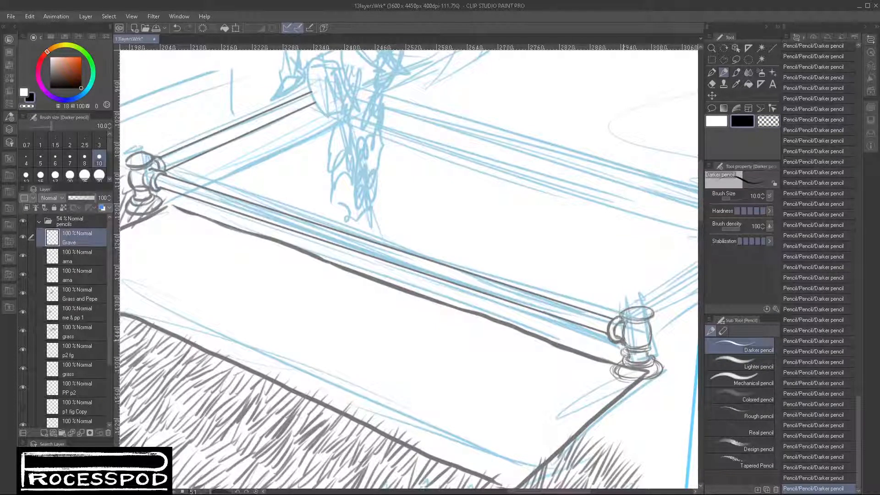
left_click_drag(627, 356, 619, 360)
- Move the Grave layer's drawing slightly so the posts and rails sit better around the grave slab
left_click(712, 95)
mouse_move(646, 350)
left_mouse_down()
mouse_move(658, 339)
mouse_move(652, 342)
left_mouse_up()
key("ctrl+t")
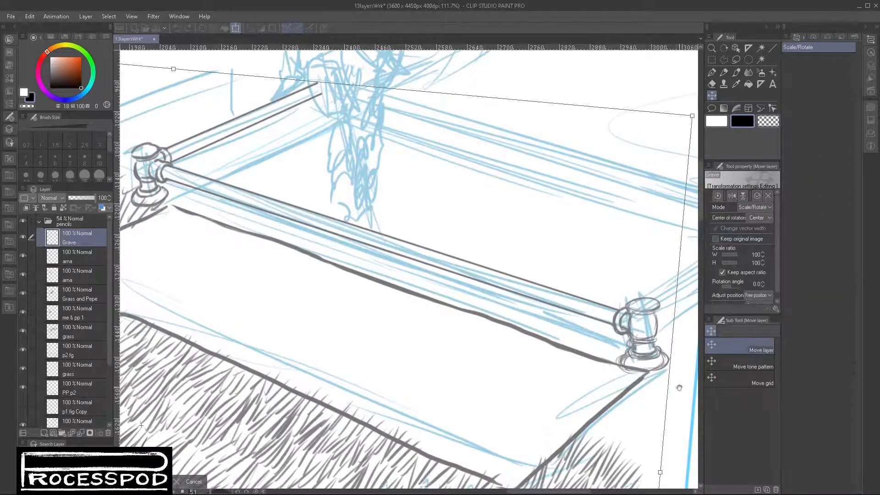
scroll(683, 385, "down", 3)
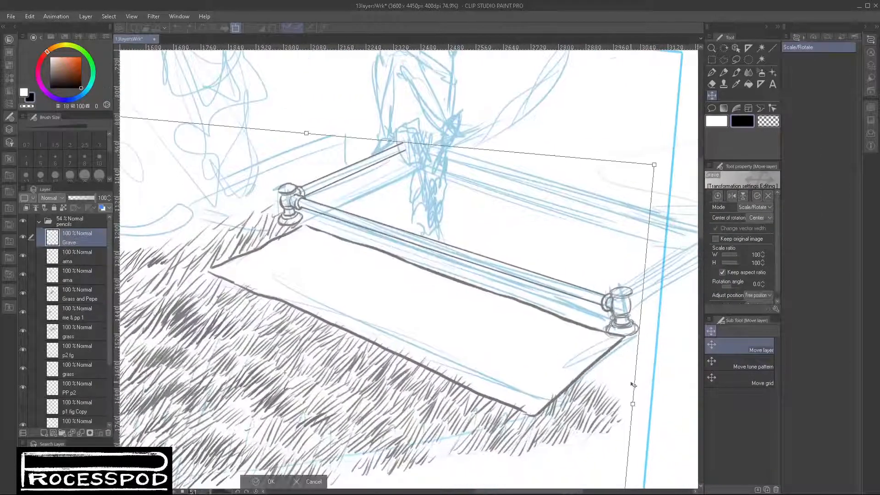
key("Return")
- Lasso the posts and rails, cut and paste them onto a separate layer, and clear the selection
left_click(735, 60)
mouse_move(427, 103)
left_mouse_down()
mouse_move(257, 163)
mouse_move(409, 328)
mouse_move(674, 332)
mouse_move(616, 110)
left_mouse_up()
key("ctrl+x")
key("ctrl+v")
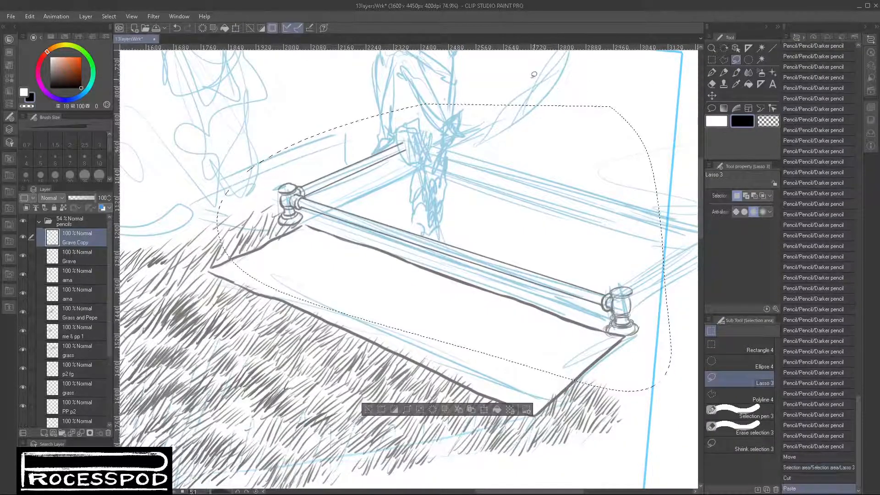
key("ctrl+d")
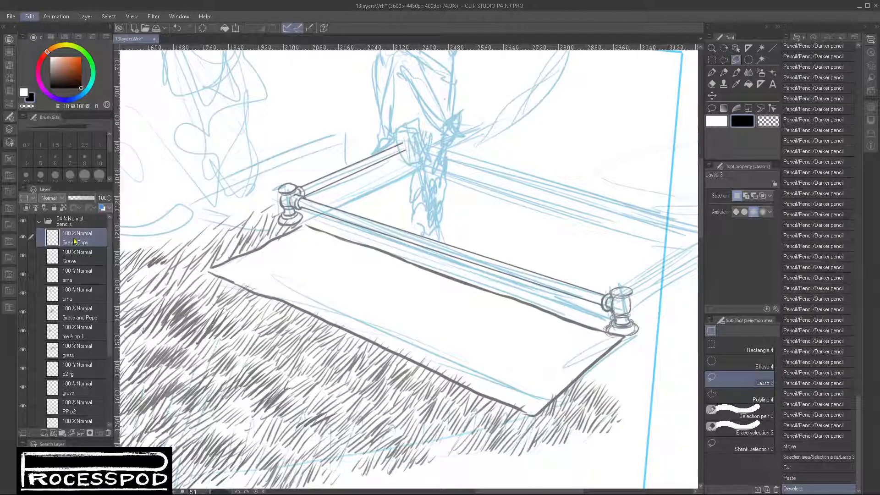
left_click(234, 352)
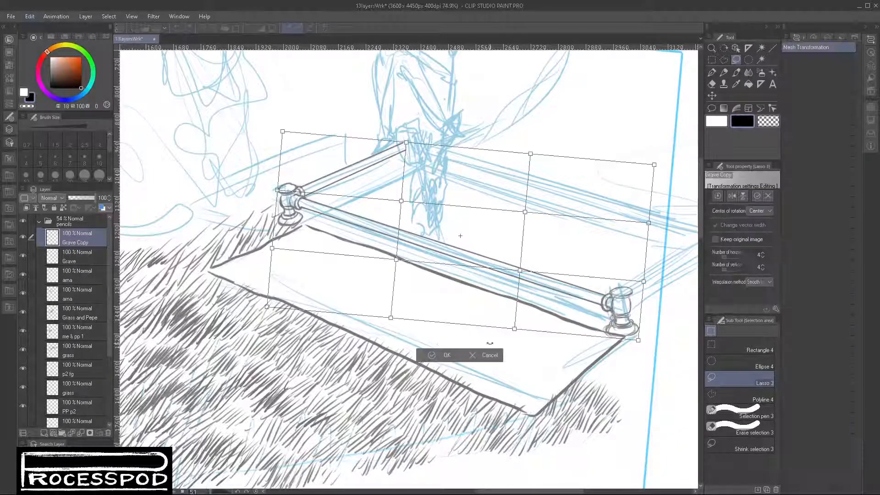
mouse_move(637, 339)
left_mouse_down()
mouse_move(643, 333)
mouse_move(638, 340)
left_mouse_up()
key("Escape")
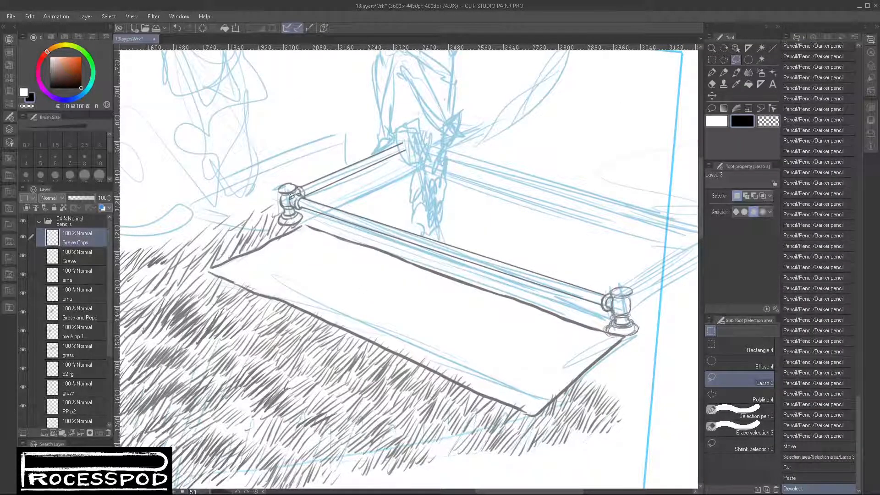
- Lasso the front rail and its far post, stretch them to 107% width, rotate them 2.2 degrees and deselect
mouse_move(336, 245)
left_mouse_down()
mouse_move(469, 345)
mouse_move(642, 314)
mouse_move(650, 262)
mouse_move(619, 251)
left_mouse_up()
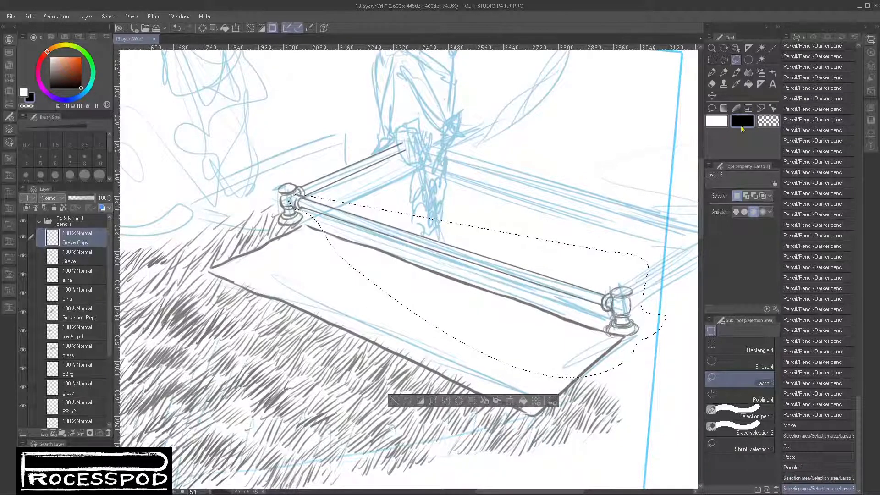
key("ctrl+t")
left_click_drag(667, 307, 692, 325)
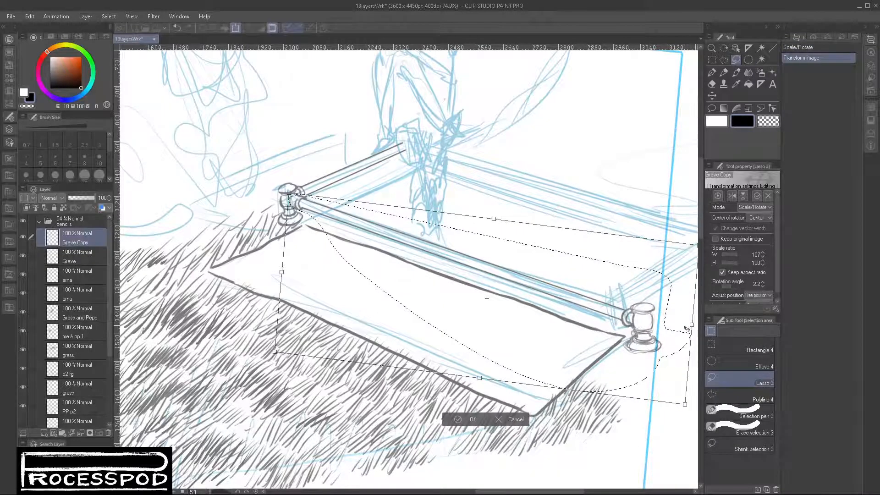
key("Return")
key("ctrl+d")
- Retouch the second post's cap with the Darker pencil and add a straight line along the inside of the short rail
left_click_drag(664, 373, 482, 408)
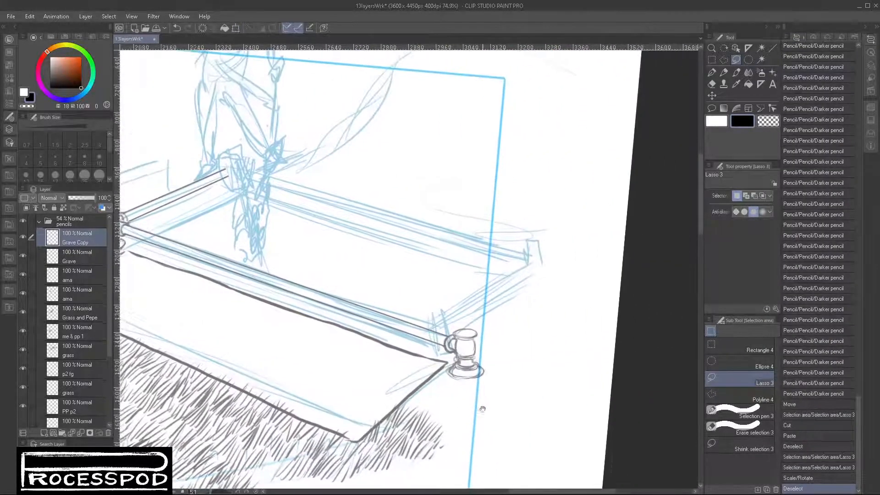
key("p")
left_click_drag(478, 226, 516, 224)
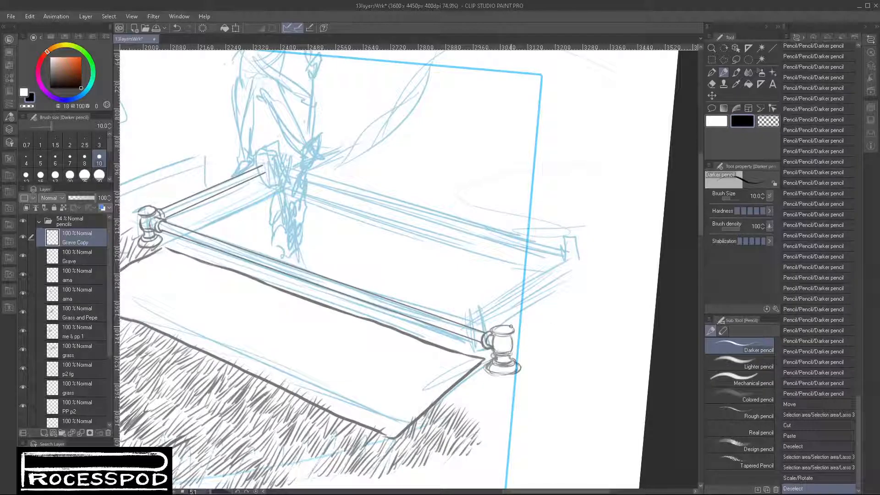
left_click(196, 217)
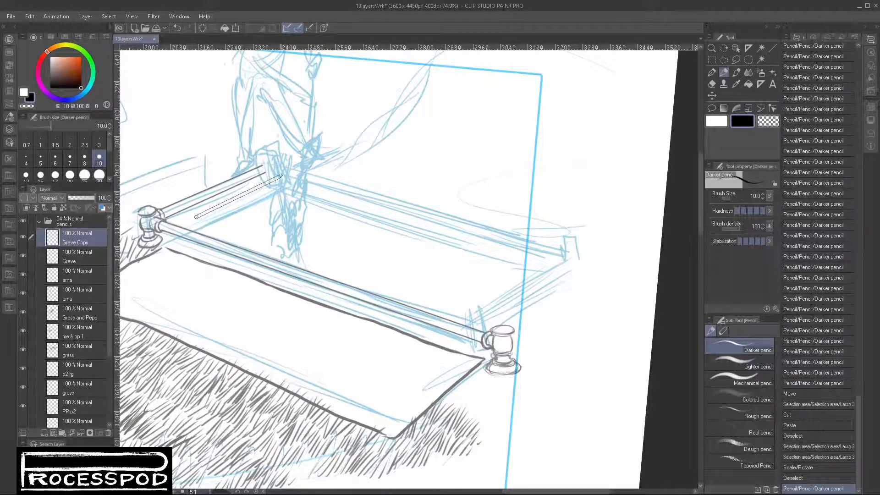
left_click(287, 173, "shift")
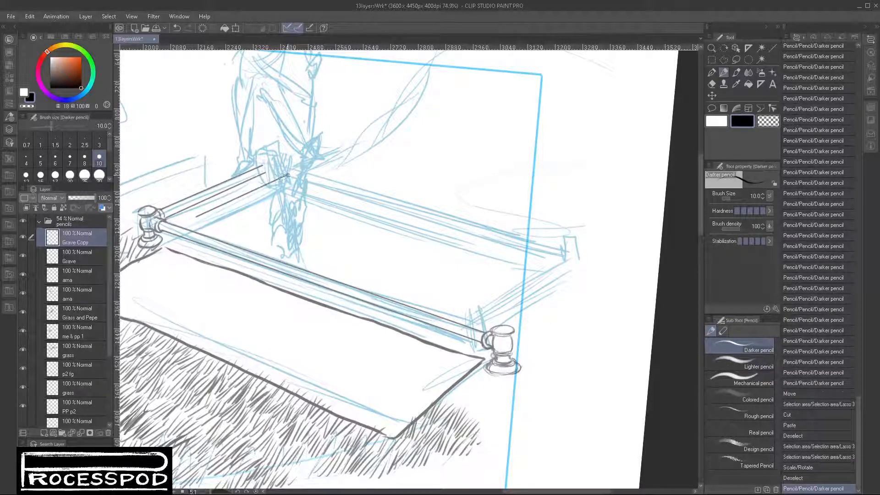
- Draw a second straight Darker pencil line parallel to the short rail's inner line, on the side nearest the grave opening
left_click(205, 223)
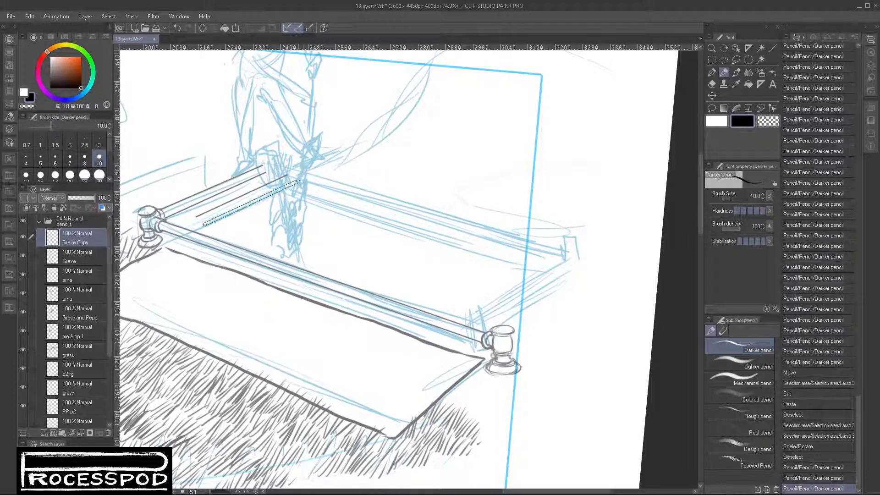
left_click(298, 181, "shift")
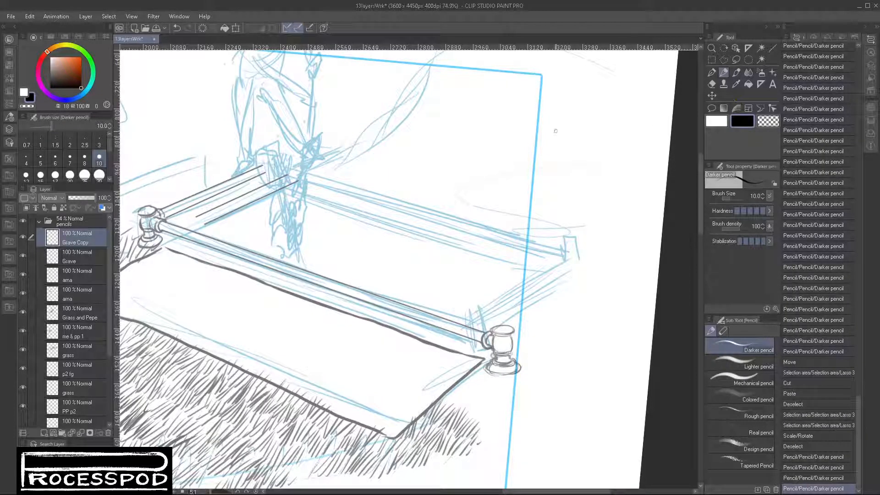
key("ctrl+z")
left_click(205, 224)
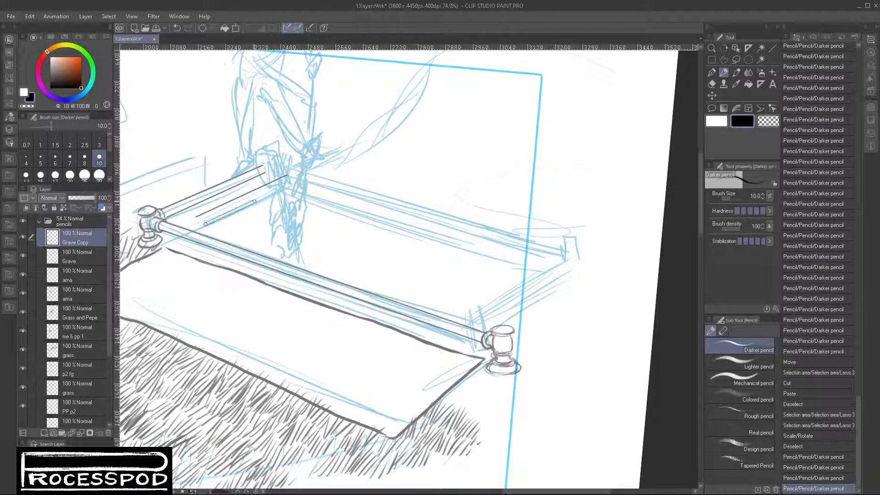
left_click(295, 181, "shift")
- Lasso the two loose inner lines, move them beside the front right post, and distort and rotate them about -17.7 degrees
left_click(736, 60)
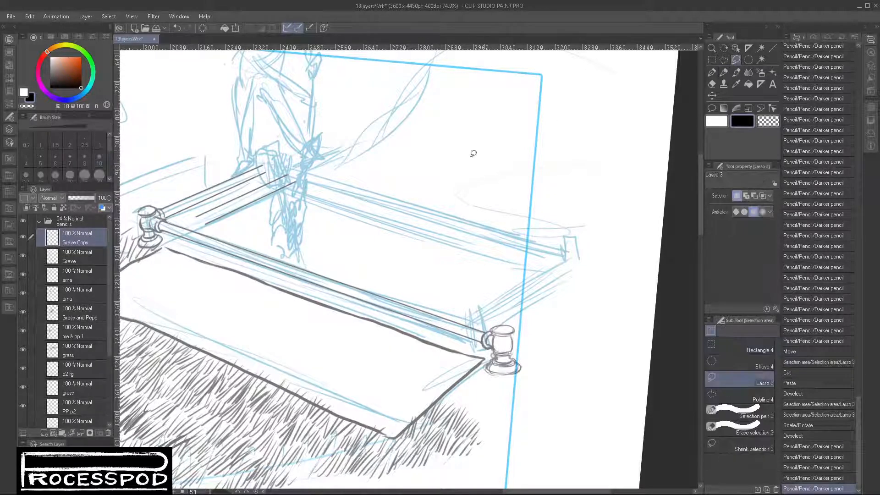
mouse_move(196, 214)
left_mouse_down()
mouse_move(227, 225)
mouse_move(311, 182)
mouse_move(297, 163)
mouse_move(394, 164)
mouse_move(525, 194)
mouse_move(570, 251)
mouse_move(587, 293)
mouse_move(581, 308)
mouse_move(594, 295)
left_mouse_up()
key("ctrl+t")
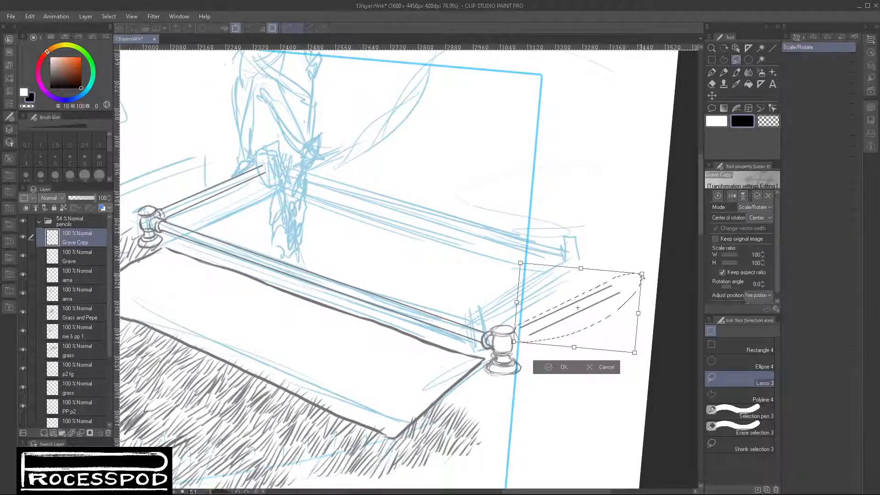
left_click_drag(640, 274, 620, 255)
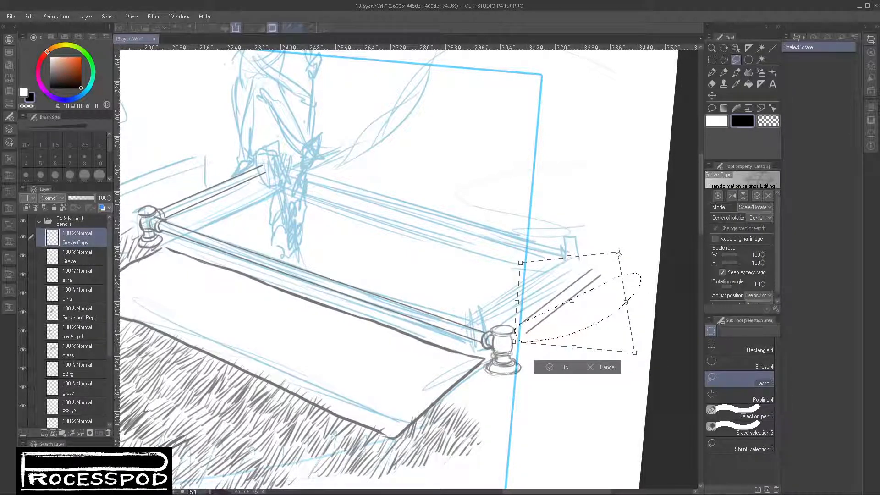
left_click_drag(634, 353, 626, 335)
left_click_drag(641, 260, 636, 247)
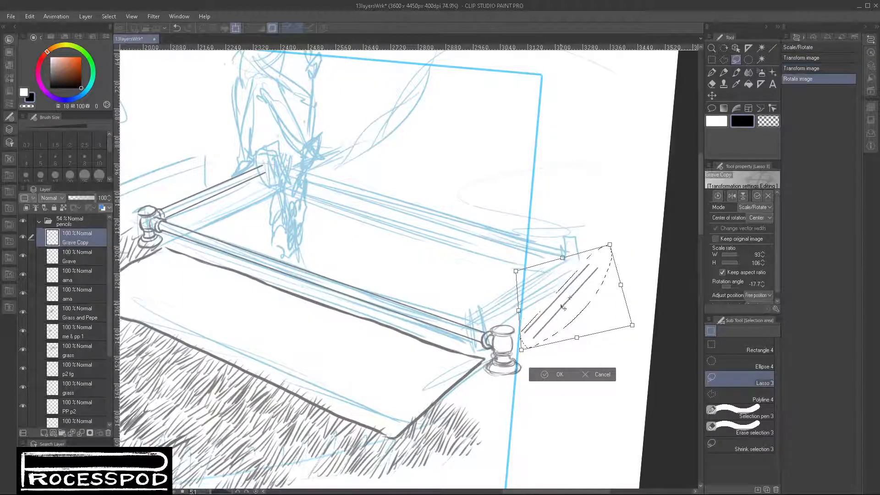
left_click_drag(563, 308, 538, 320)
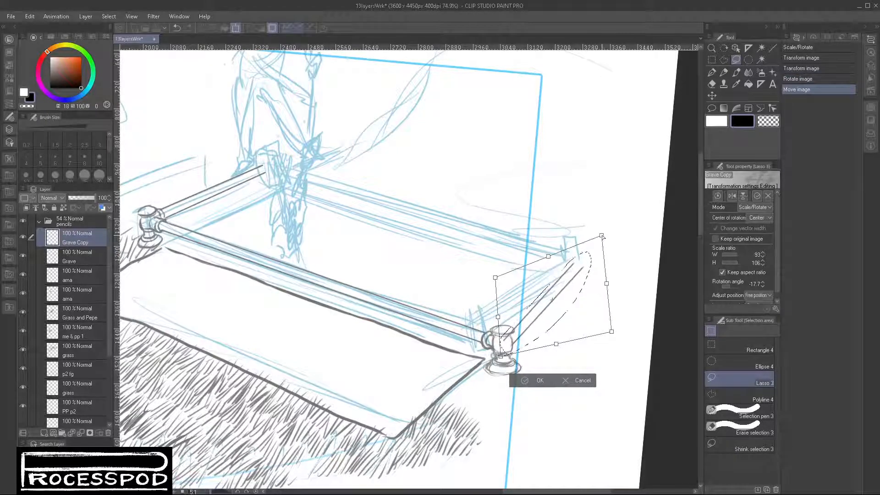
- Enlarge the two moved lines to 102% width at -23.9 degrees, fit them against the front right post, apply and deselect
left_click_drag(607, 230, 608, 230)
left_click_drag(496, 279, 505, 265)
left_click_drag(612, 330, 618, 317)
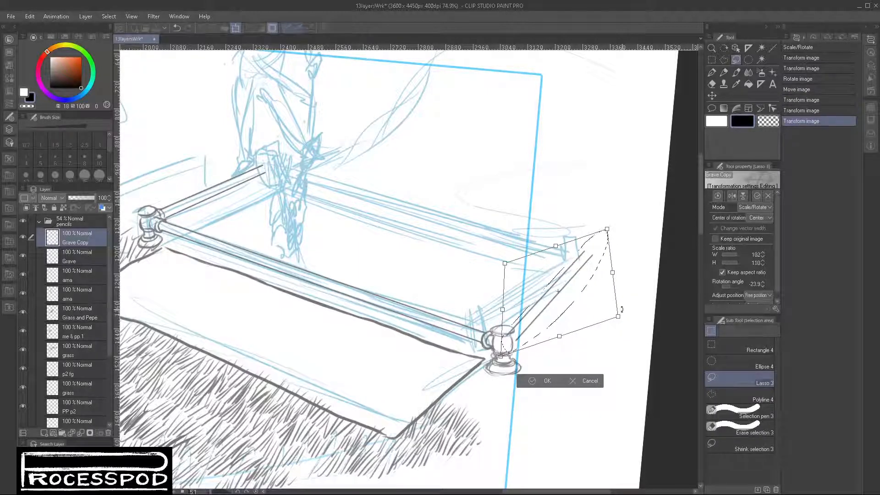
left_click_drag(565, 297, 562, 299)
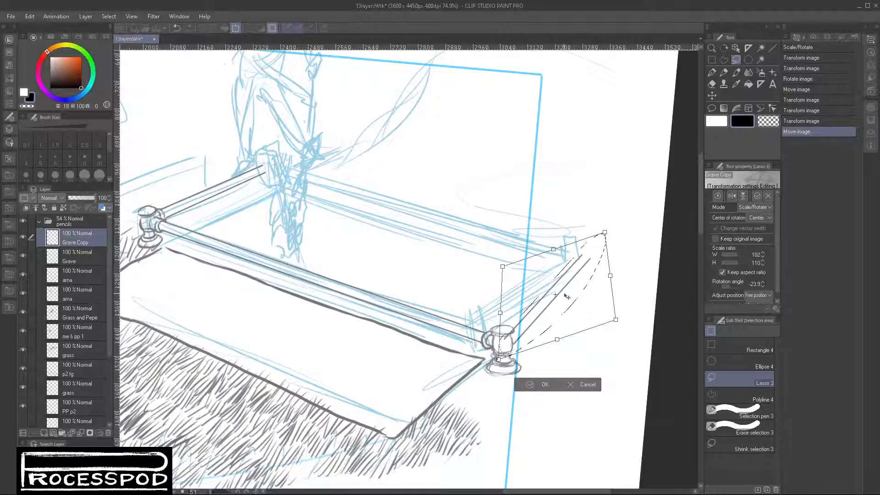
key("Return")
left_click(472, 380)
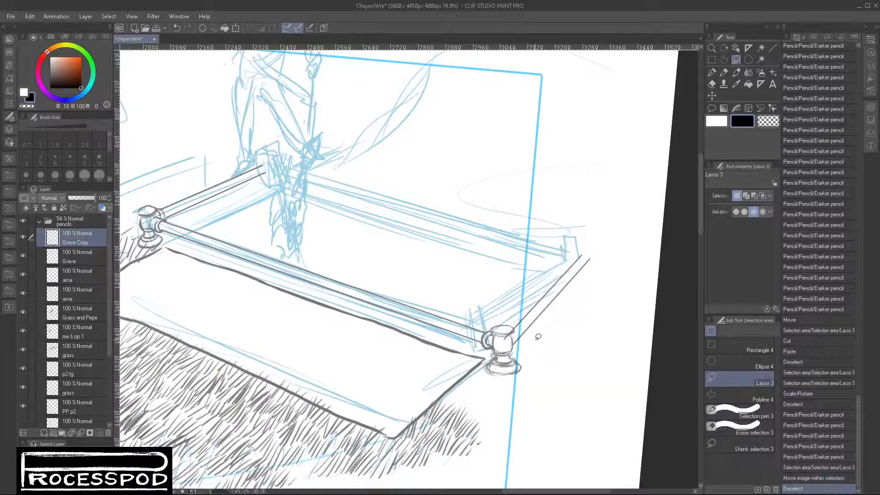
- Clean the rail line out of the front right post with the Snap eraser and redraw the post's edge with the Darker pencil
left_click(711, 85)
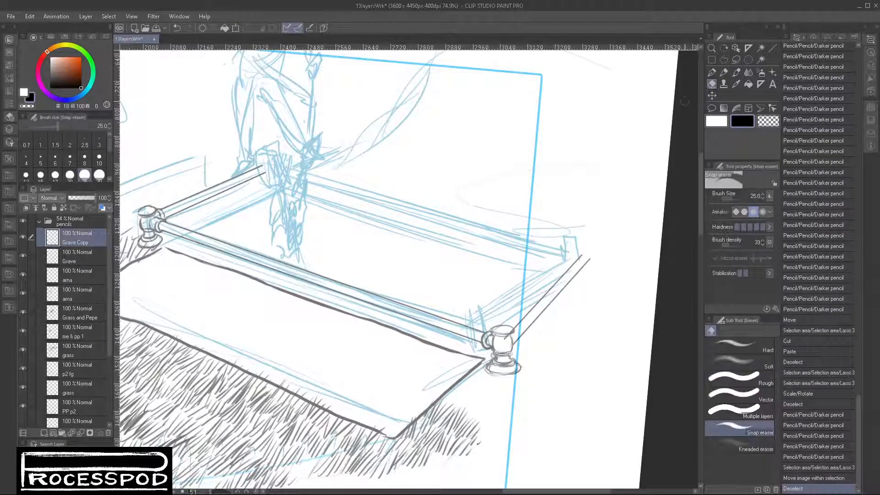
left_click(507, 338)
left_click(509, 338)
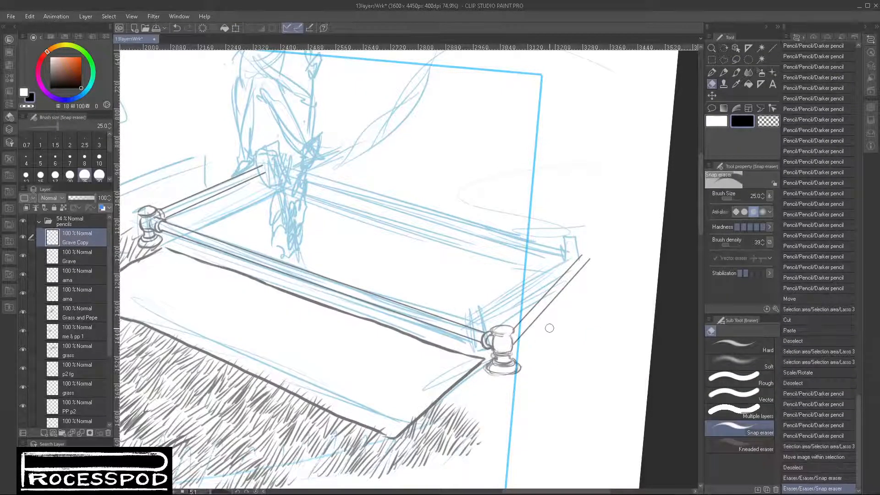
left_click(723, 72)
left_click_drag(512, 333, 510, 338)
left_click_drag(513, 331, 511, 350)
left_click_drag(513, 340, 512, 348)
left_click(514, 343)
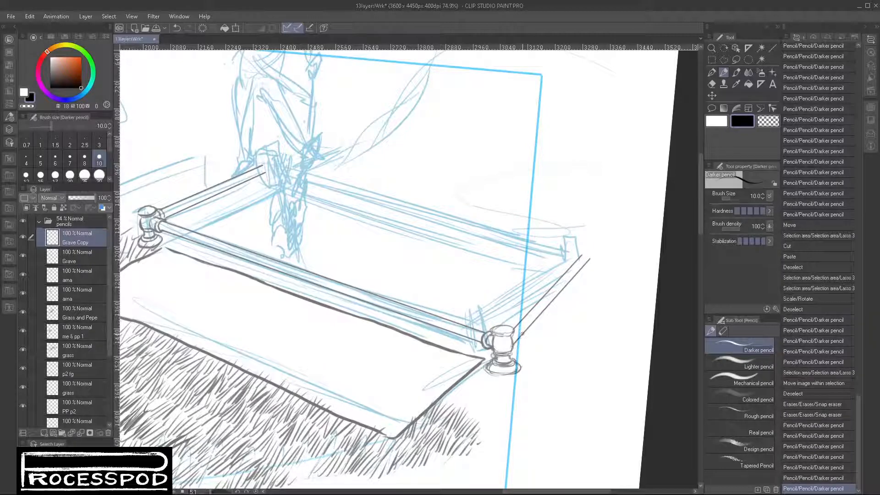
- Close the far end of the right short rail with a small rounded cap in Darker pencil
left_click(590, 259, "shift")
left_click(583, 254, "shift")
left_click_drag(583, 256, 590, 258)
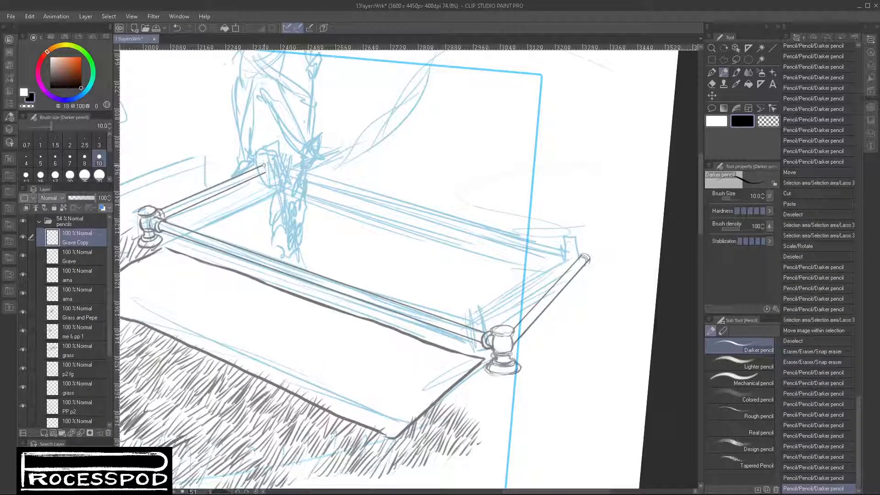
- Draw the rear left corner post and the straight edges of the long rear rail running from it to the right
mouse_move(259, 164)
left_mouse_down()
mouse_move(271, 180)
mouse_move(278, 166)
mouse_move(277, 177)
mouse_move(265, 177)
mouse_move(275, 159)
mouse_move(262, 167)
mouse_move(282, 167)
mouse_move(267, 171)
mouse_move(265, 161)
mouse_move(286, 161)
mouse_move(262, 159)
mouse_move(281, 158)
mouse_move(282, 170)
mouse_move(265, 176)
mouse_move(278, 180)
mouse_move(263, 184)
mouse_move(280, 188)
mouse_move(261, 182)
mouse_move(285, 184)
left_mouse_up()
left_click(281, 175)
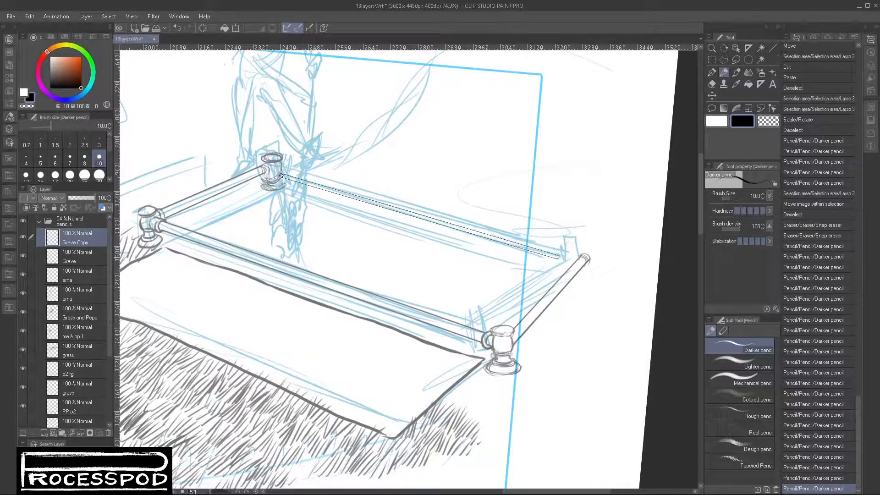
left_click(575, 254, "shift")
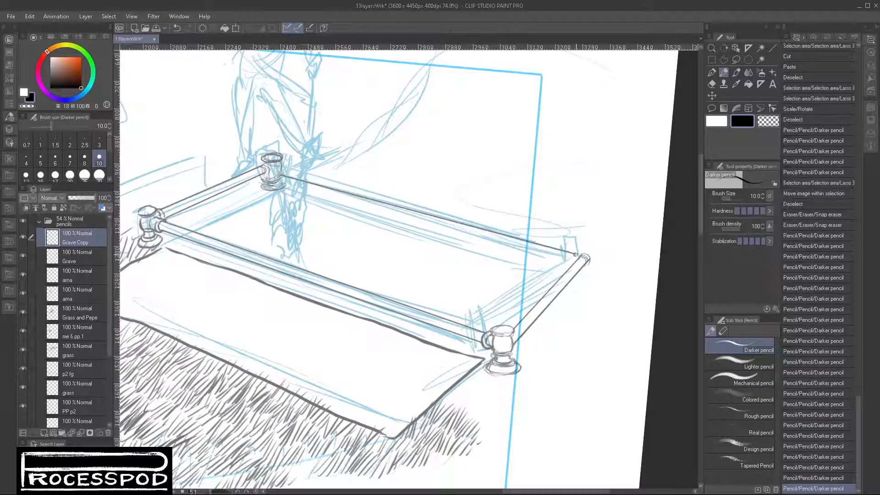
mouse_move(286, 167)
left_mouse_down()
mouse_move(285, 175)
mouse_move(460, 205)
mouse_move(578, 241)
left_mouse_up()
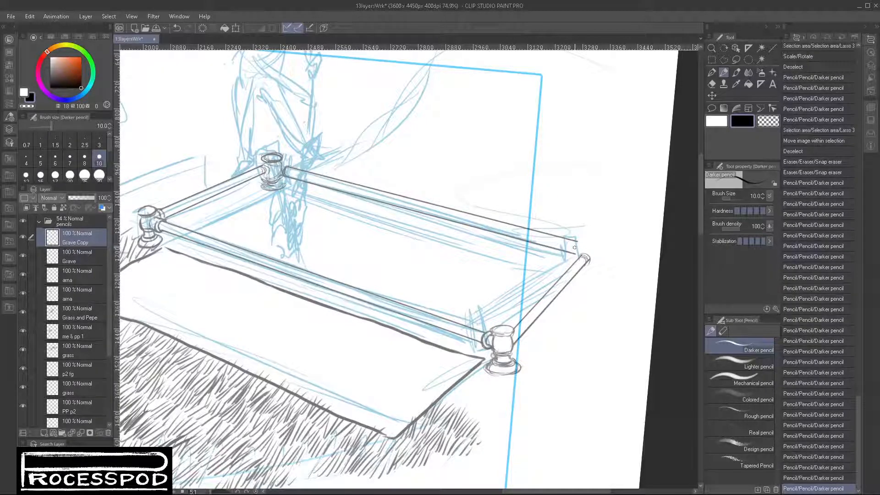
- Undo the last stroke at the long rear rail's right end, redraw that end and sketch the rear right post's cap and body
key("ctrl+z")
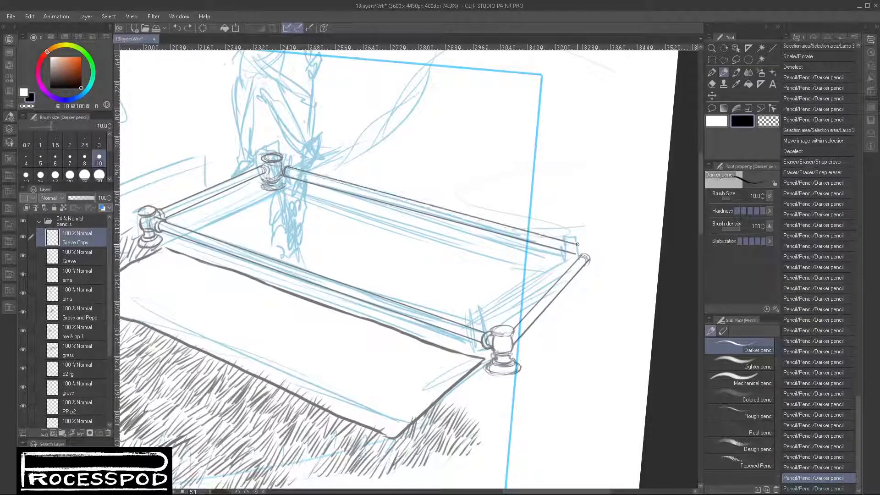
left_click(579, 245, "shift")
mouse_move(579, 244)
left_mouse_down()
mouse_move(588, 261)
mouse_move(594, 244)
mouse_move(602, 249)
mouse_move(583, 246)
mouse_move(601, 248)
mouse_move(586, 248)
mouse_move(587, 236)
mouse_move(599, 236)
mouse_move(581, 238)
left_mouse_up()
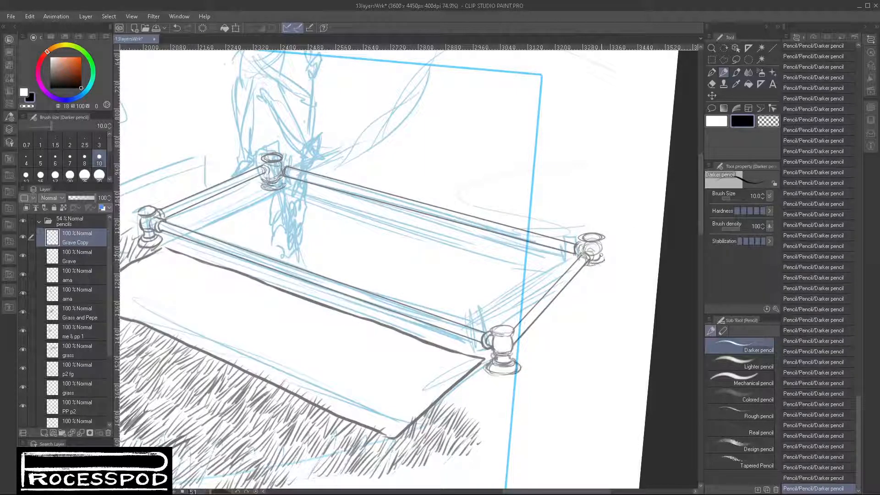
- Finish the base of the rear right post and sketch a line along the slab's upper edge, undoing the last stroke
mouse_move(601, 254)
left_mouse_down()
mouse_move(580, 266)
mouse_move(606, 266)
mouse_move(587, 267)
mouse_move(609, 263)
left_mouse_up()
left_click_drag(559, 354, 546, 359)
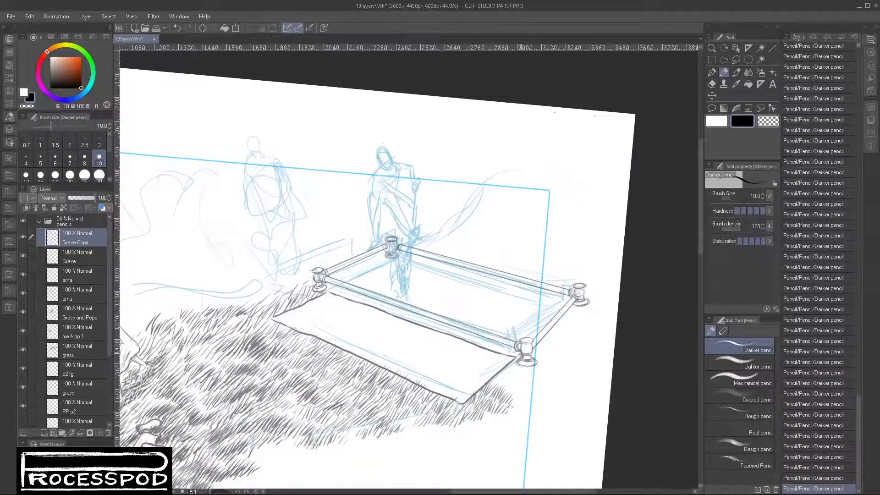
left_click_drag(328, 288, 510, 352)
left_click_drag(352, 298, 520, 355)
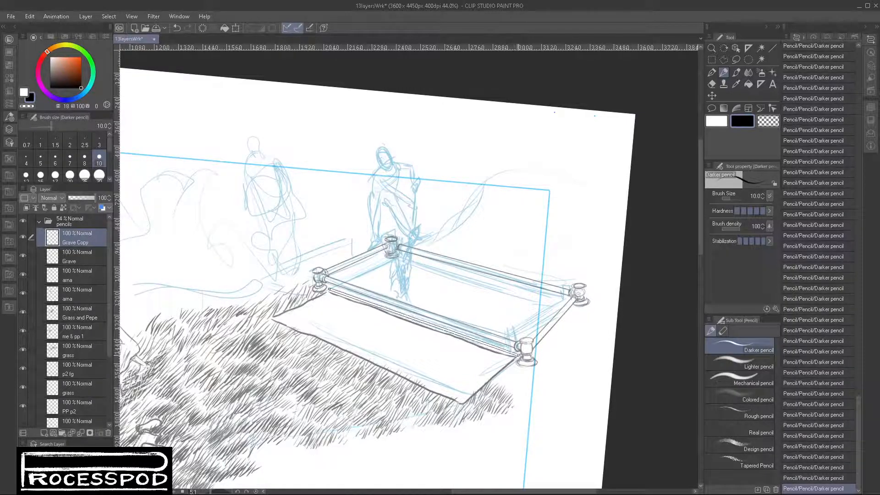
key("ctrl+z")
left_click_drag(347, 296, 375, 298)
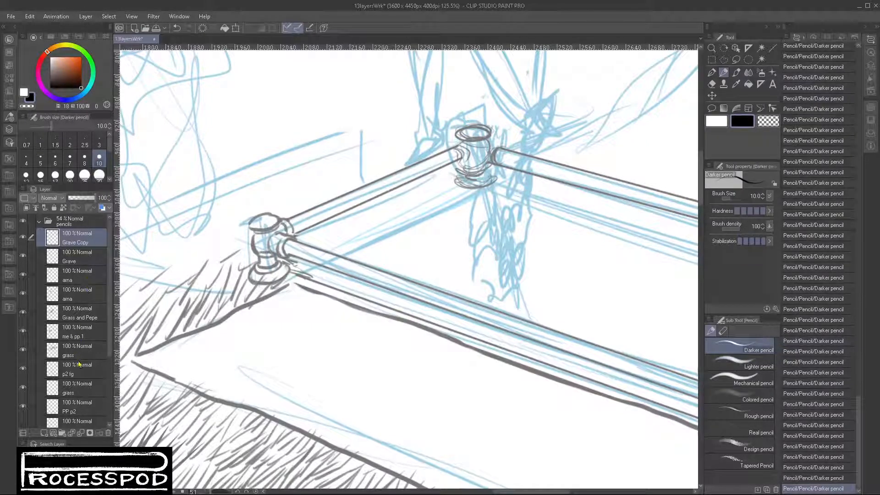
- Select the Grave layer and toggle its visibility to check which lines it holds
left_click(93, 265)
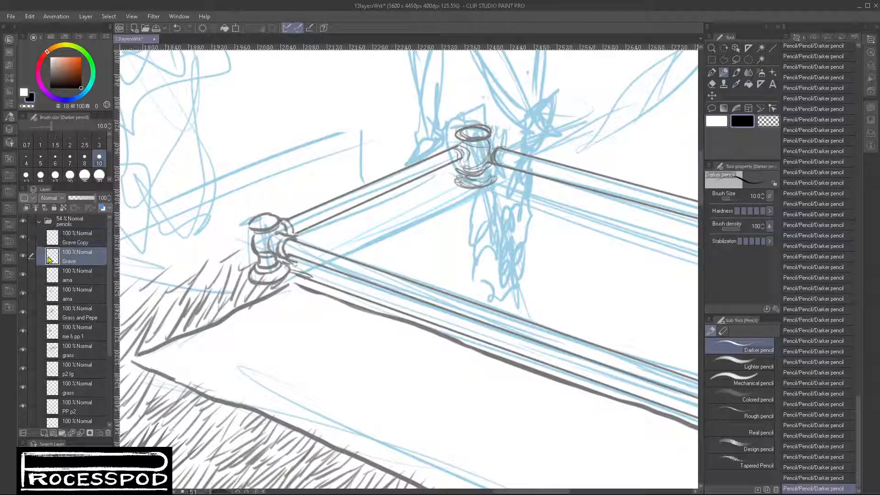
left_click(19, 260)
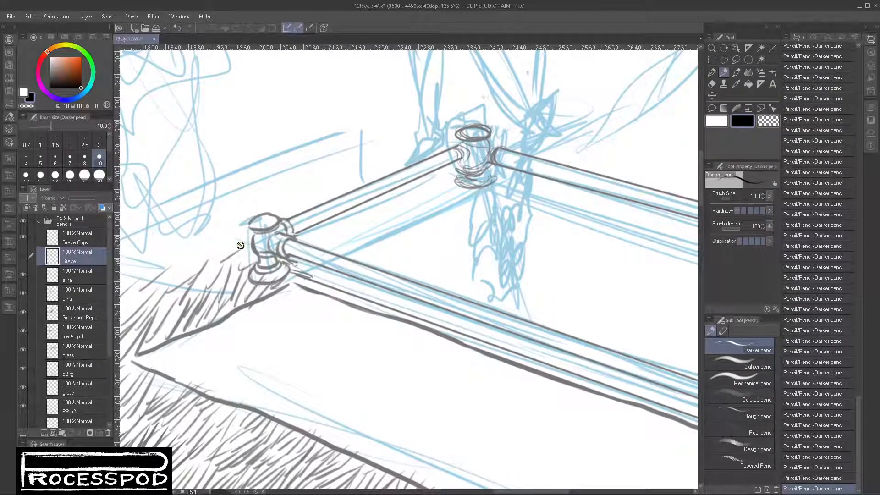
left_click(22, 255)
scroll(273, 300, "down", 5)
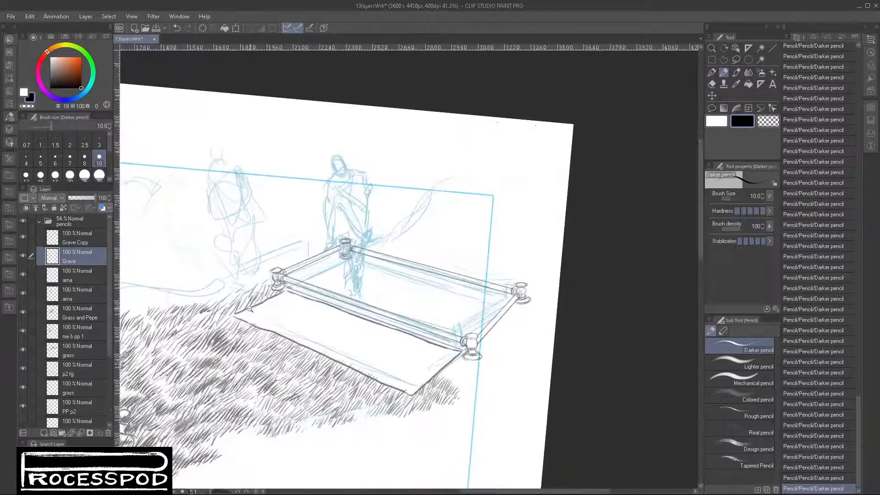
left_click_drag(179, 328, 445, 250)
left_click(20, 260)
left_click(20, 260)
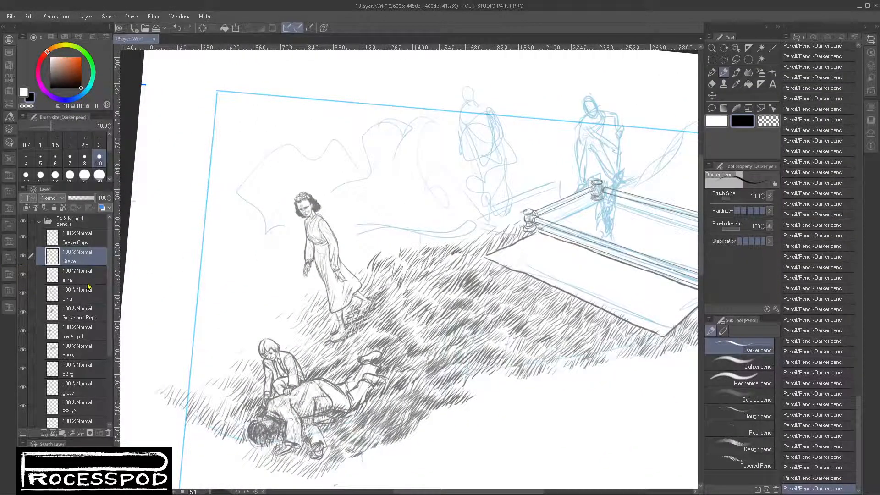
- Lasso the area around the fallen figures, cut it from the Grave layer and paste it above grass as a layer named grave
left_click(736, 59)
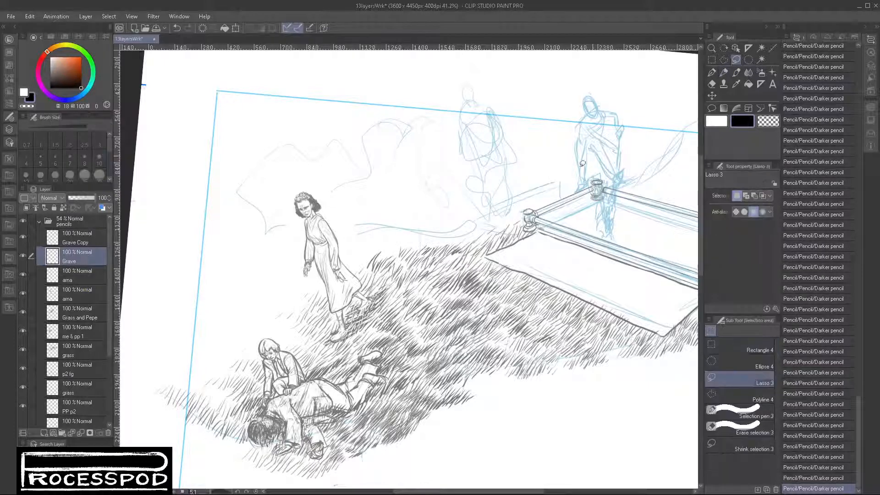
mouse_move(399, 307)
left_mouse_down()
mouse_move(320, 305)
mouse_move(440, 422)
mouse_move(403, 311)
left_mouse_up()
key("ctrl+x")
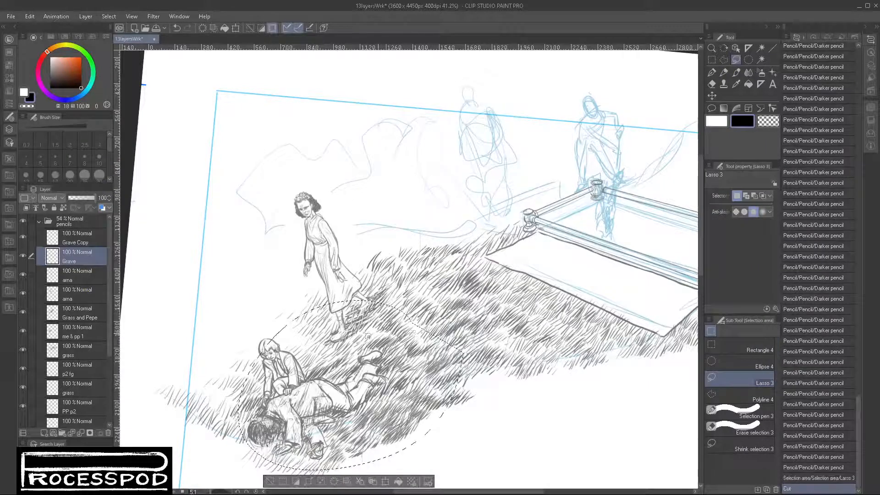
left_click(83, 352)
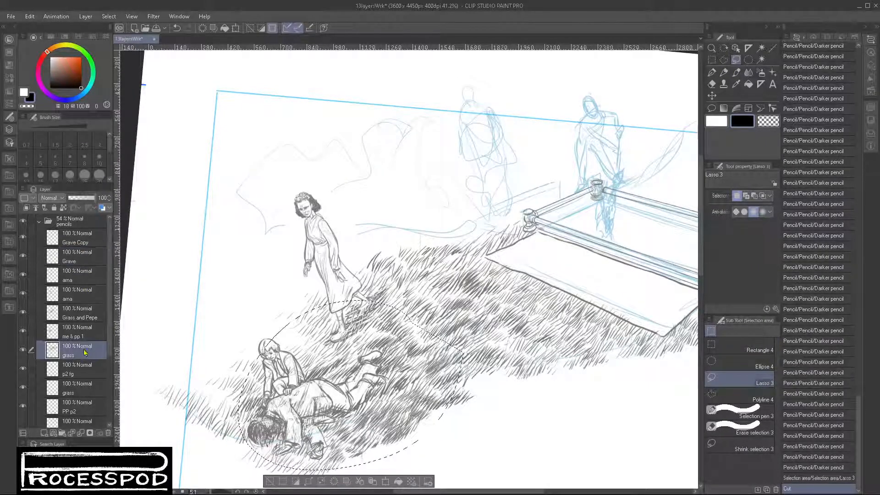
key("ctrl+v")
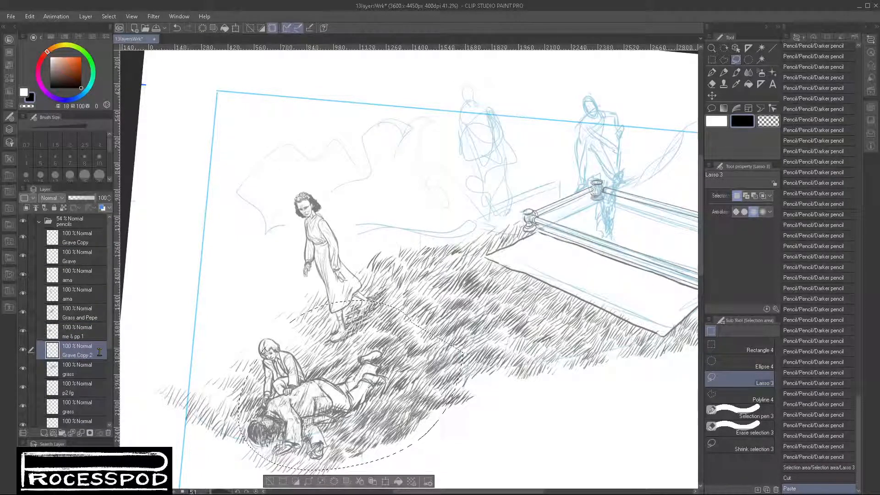
type("grave")
key("Return")
left_click(270, 481)
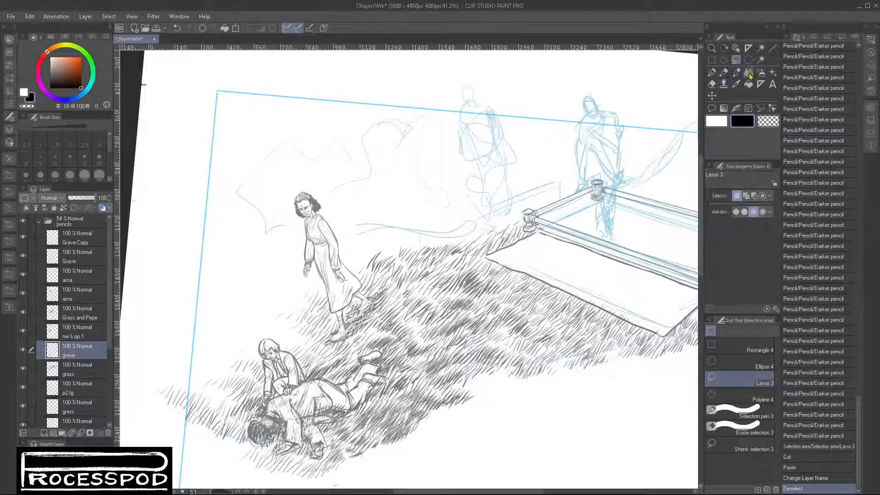
- Return to the Darker pencil on the Grave Copy layer and try a line into the front left post, undoing it
left_click(724, 72)
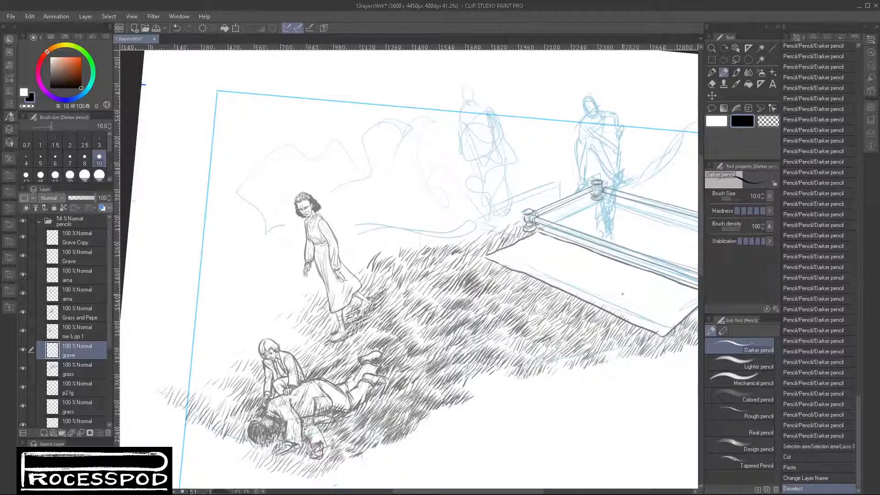
left_click_drag(623, 287, 457, 300)
left_click_drag(541, 289, 555, 285)
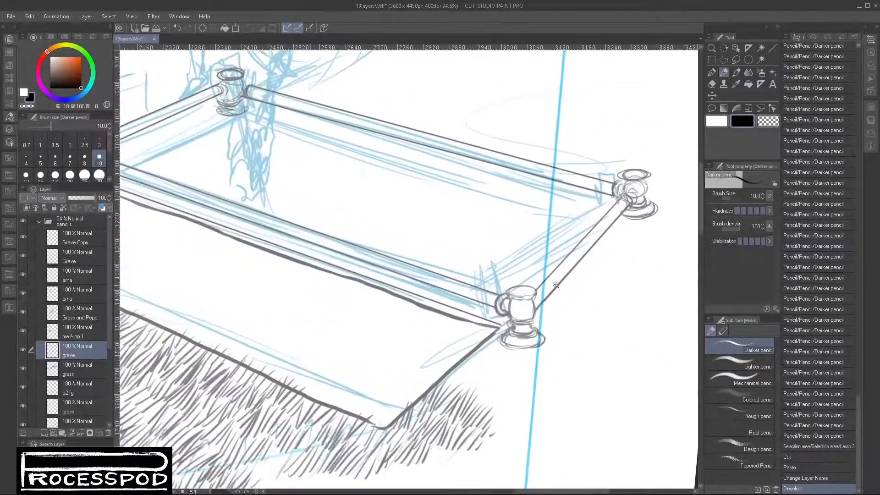
left_click(81, 243)
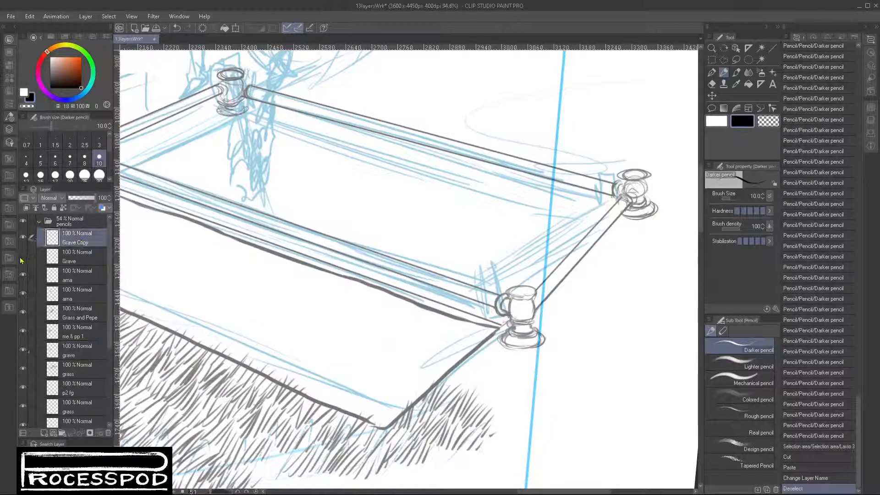
left_click_drag(204, 211, 466, 270)
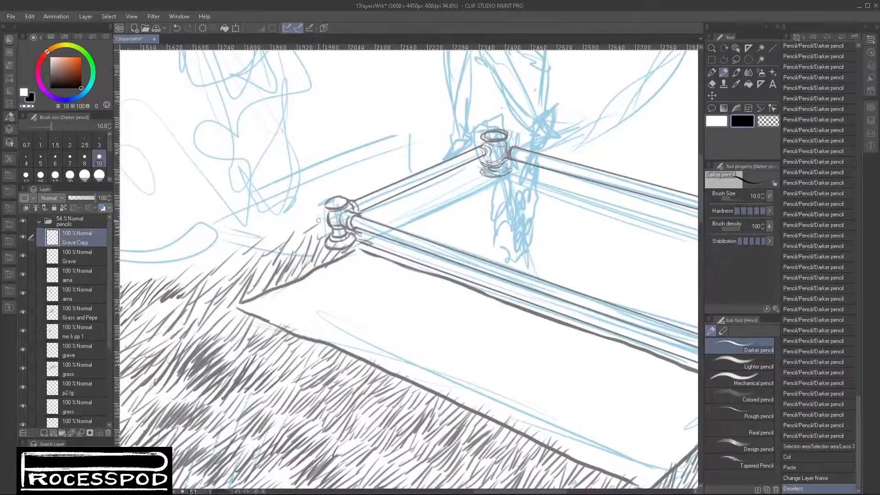
left_click_drag(285, 200, 362, 229)
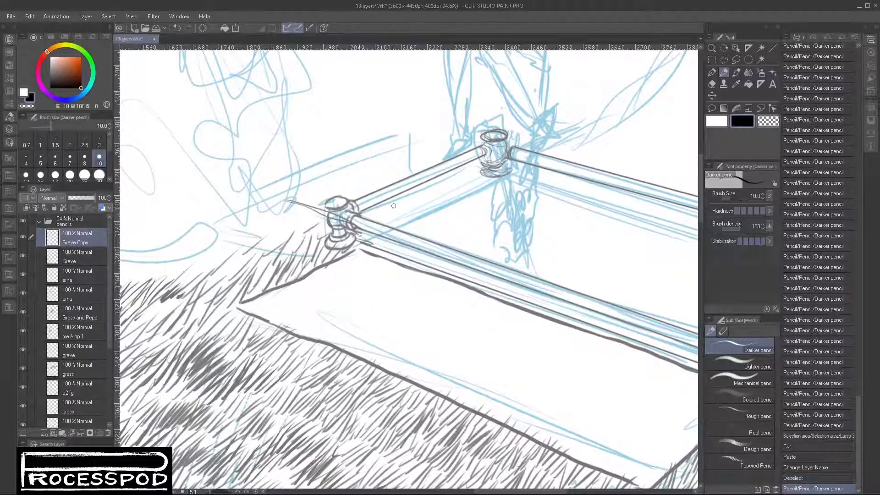
key("ctrl+z")
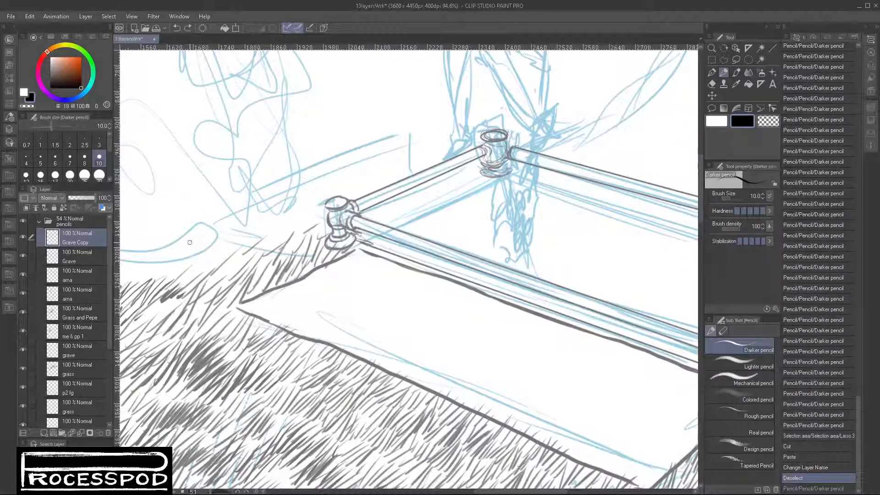
- Outline the flat slab behind the left short rail and add a ground line beneath that rail in Darker pencil
left_click_drag(186, 240, 276, 271)
mouse_move(182, 236)
left_mouse_down()
mouse_move(275, 270)
mouse_move(316, 242)
left_mouse_up()
left_click_drag(276, 267, 333, 232)
left_click_drag(398, 192, 482, 157)
left_click_drag(357, 226, 458, 177)
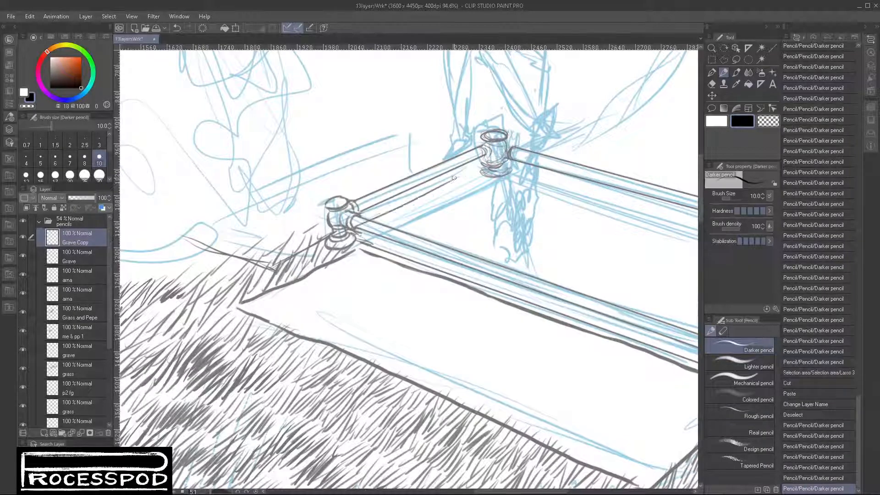
mouse_move(405, 202)
left_mouse_down()
mouse_move(484, 170)
mouse_move(398, 206)
left_mouse_up()
left_click_drag(183, 233, 442, 127)
mouse_move(443, 127)
left_mouse_down()
mouse_move(544, 144)
mouse_move(522, 137)
mouse_move(533, 144)
mouse_move(499, 163)
left_mouse_up()
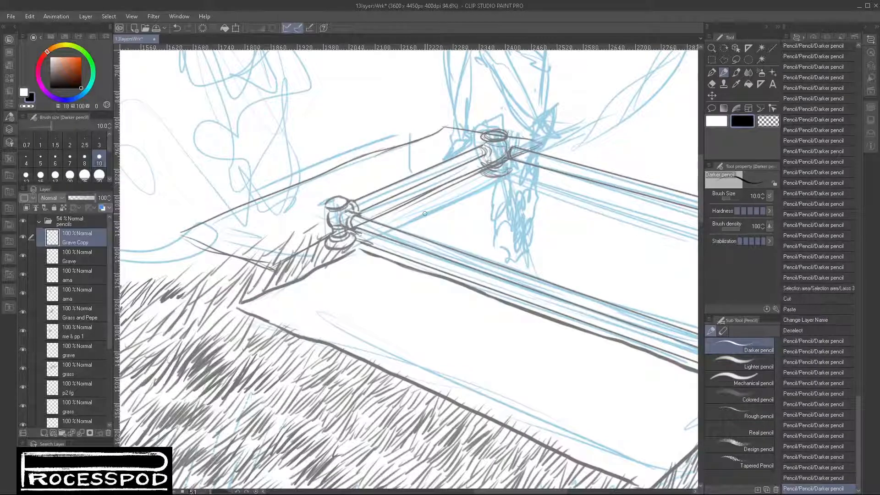
- On the grass layer, scribble rough earth texture beneath the left short rail of the grave
mouse_move(595, 256)
left_mouse_down()
mouse_move(457, 276)
mouse_move(437, 287)
left_mouse_up()
scroll(466, 290, "down", 3)
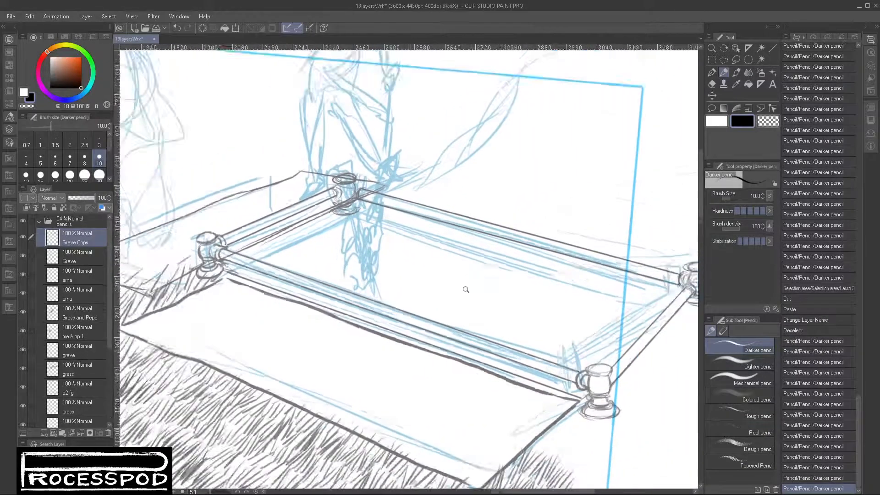
scroll(469, 290, "up", 1)
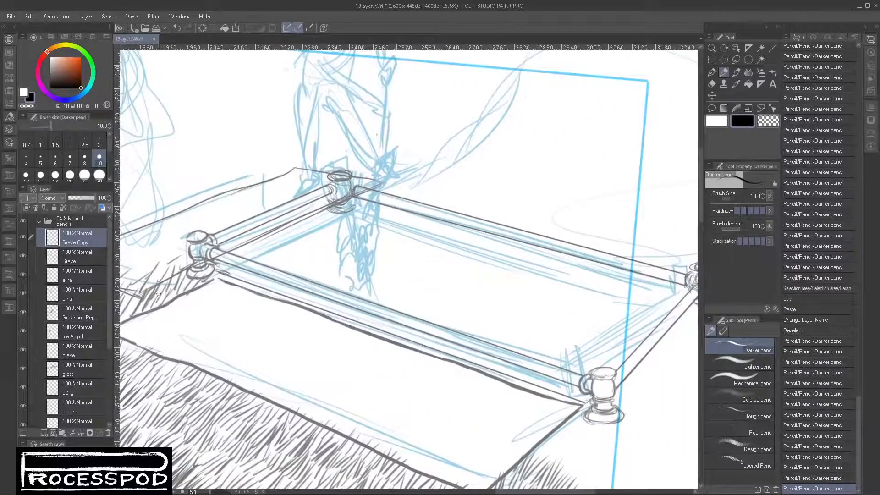
left_click(84, 367)
left_click_drag(228, 267, 230, 264)
mouse_move(217, 271)
left_mouse_down()
mouse_move(243, 263)
mouse_move(225, 273)
mouse_move(242, 244)
mouse_move(320, 209)
left_mouse_up()
- Hatch the left inner wall of the grave pit with vertical strokes up to the rear left corner
mouse_move(258, 248)
left_mouse_down()
mouse_move(324, 214)
mouse_move(251, 255)
mouse_move(333, 210)
mouse_move(276, 244)
mouse_move(295, 291)
left_mouse_up()
mouse_move(278, 253)
left_mouse_down()
mouse_move(266, 281)
mouse_move(242, 285)
left_mouse_up()
left_click_drag(277, 249, 279, 291)
mouse_move(296, 234)
left_mouse_down()
mouse_move(298, 298)
mouse_move(310, 294)
left_mouse_up()
mouse_move(317, 231)
left_mouse_down()
mouse_move(319, 308)
mouse_move(335, 278)
mouse_move(338, 226)
mouse_move(349, 217)
mouse_move(350, 286)
left_mouse_up()
mouse_move(353, 238)
left_mouse_down()
mouse_move(341, 312)
mouse_move(353, 308)
left_mouse_up()
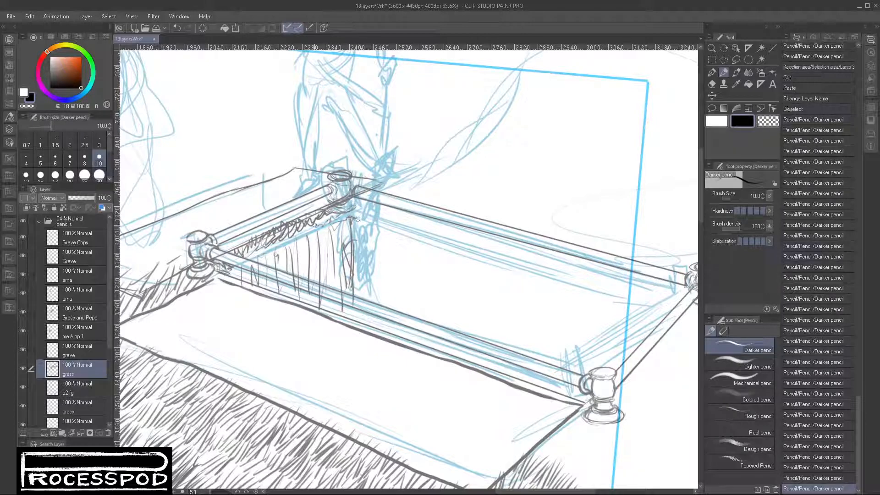
left_click_drag(314, 225, 346, 213)
- Draw the pit's ragged rear edge with earth texture under the long rear rail, and add grass tufts along the long front rail
mouse_move(357, 202)
left_mouse_down()
mouse_move(331, 213)
mouse_move(361, 206)
mouse_move(549, 266)
left_mouse_up()
mouse_move(485, 241)
left_mouse_down()
mouse_move(663, 294)
mouse_move(595, 275)
left_mouse_up()
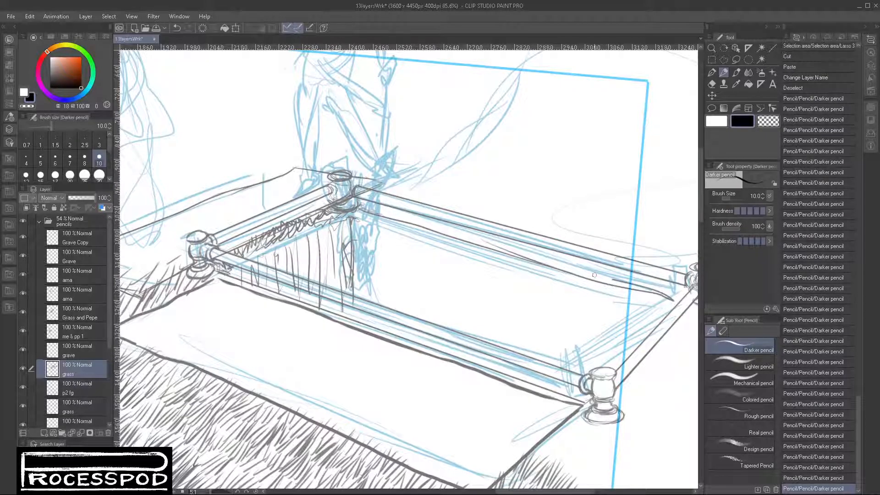
left_click_drag(356, 209, 498, 259)
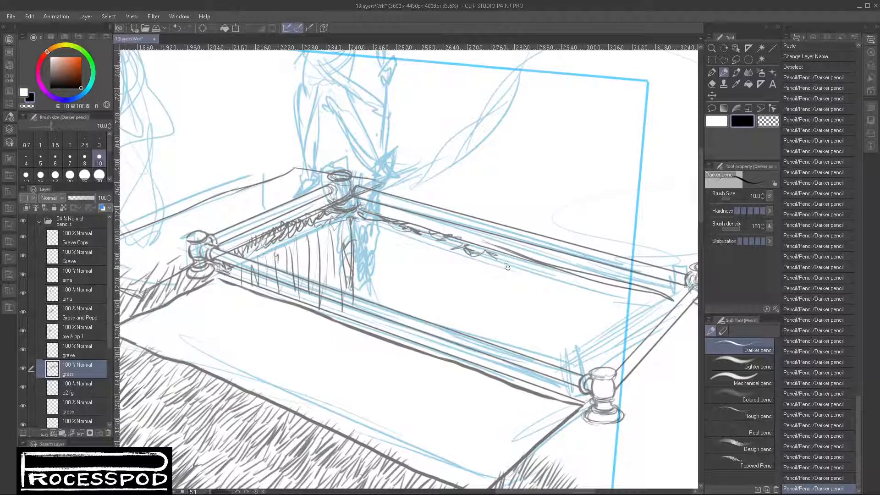
left_click_drag(492, 255, 664, 305)
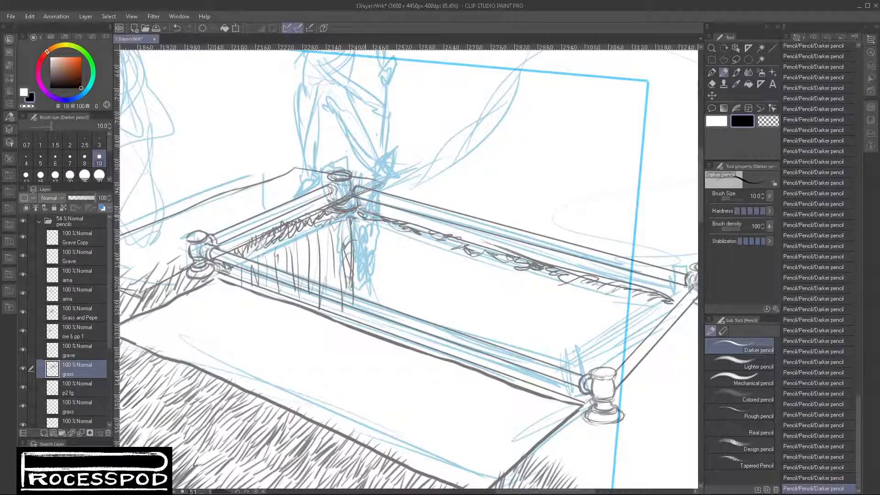
left_click_drag(366, 216, 372, 220)
mouse_move(233, 274)
left_mouse_down()
mouse_move(336, 310)
mouse_move(326, 312)
mouse_move(352, 313)
mouse_move(355, 323)
mouse_move(344, 322)
mouse_move(366, 317)
mouse_move(370, 334)
mouse_move(395, 335)
mouse_move(386, 339)
mouse_move(415, 335)
mouse_move(417, 352)
mouse_move(444, 345)
mouse_move(448, 355)
mouse_move(503, 369)
mouse_move(509, 382)
mouse_move(533, 375)
mouse_move(536, 387)
mouse_move(567, 394)
left_mouse_up()
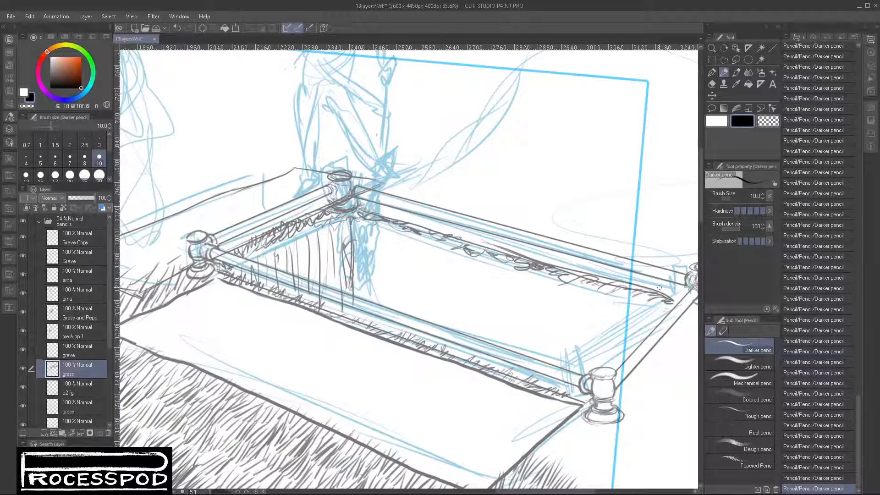
left_click_drag(588, 397, 587, 406)
- Fill the ground beside the slab's right edge and below the front right post with slanted grass strokes
mouse_move(545, 442)
left_mouse_down()
mouse_move(556, 421)
mouse_move(532, 365)
mouse_move(504, 376)
left_mouse_up()
left_click_drag(519, 359, 514, 382)
mouse_move(536, 368)
left_mouse_down()
mouse_move(521, 380)
mouse_move(534, 400)
left_mouse_up()
mouse_move(528, 347)
left_mouse_down()
mouse_move(528, 366)
mouse_move(540, 381)
left_mouse_up()
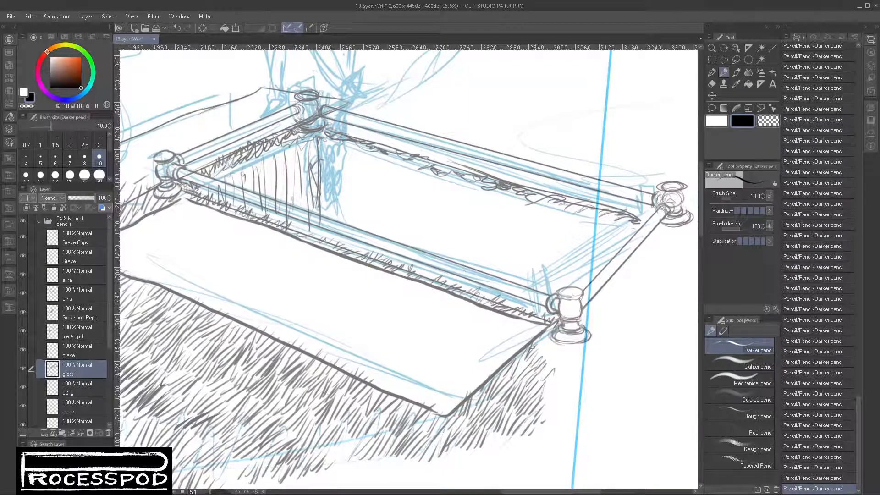
left_click_drag(553, 339, 537, 354)
mouse_move(559, 326)
left_mouse_down()
mouse_move(546, 339)
mouse_move(560, 350)
mouse_move(534, 365)
mouse_move(575, 369)
mouse_move(546, 384)
mouse_move(552, 389)
left_mouse_up()
left_click_drag(582, 363, 563, 391)
mouse_move(587, 370)
left_mouse_down()
mouse_move(571, 385)
mouse_move(578, 389)
left_mouse_up()
mouse_move(601, 369)
left_mouse_down()
mouse_move(533, 406)
mouse_move(545, 409)
left_mouse_up()
mouse_move(567, 387)
left_mouse_down()
mouse_move(547, 417)
mouse_move(554, 413)
left_mouse_up()
left_click_drag(582, 387, 566, 413)
mouse_move(595, 385)
left_mouse_down()
mouse_move(530, 439)
mouse_move(490, 436)
left_mouse_up()
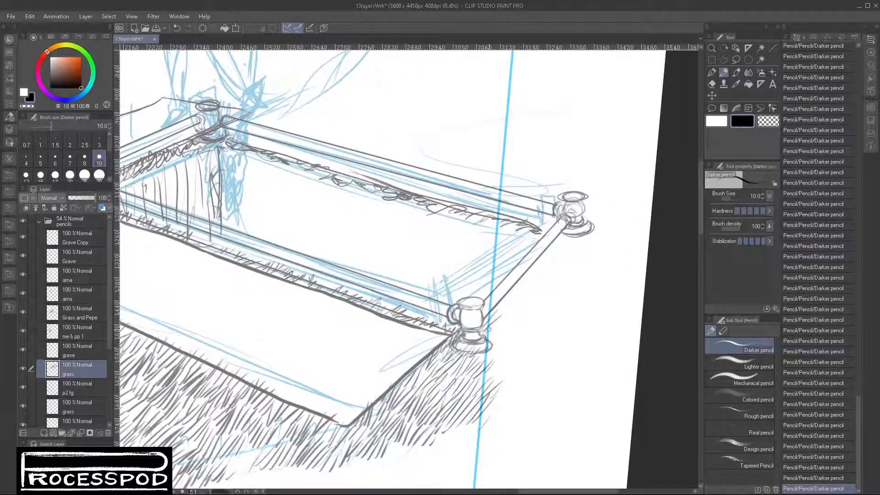
- Add short grass strokes along the outer side of the right short rail, from the front post to the rear post
left_click_drag(500, 318, 484, 335)
left_click_drag(496, 329, 488, 340)
left_click_drag(508, 295, 501, 310)
mouse_move(521, 291)
left_mouse_down()
mouse_move(482, 324)
mouse_move(496, 307)
left_mouse_up()
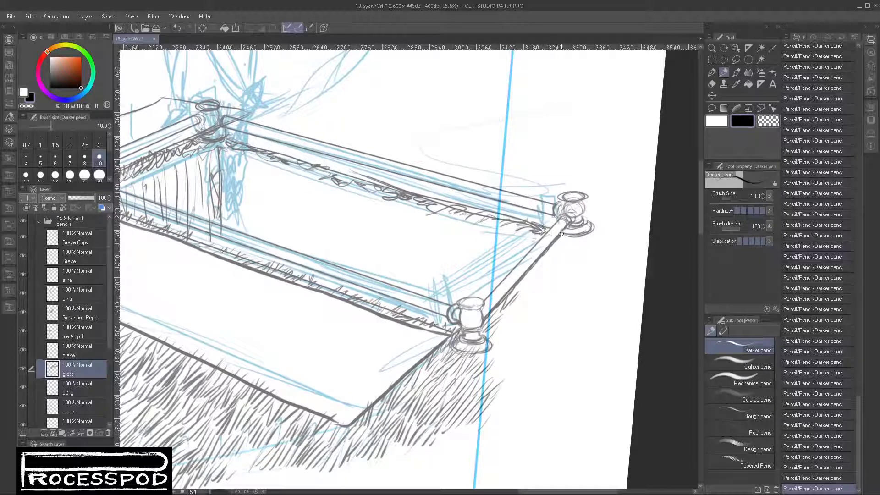
mouse_move(556, 244)
left_mouse_down()
mouse_move(540, 263)
mouse_move(524, 288)
mouse_move(578, 245)
left_mouse_up()
- Spread the grass strokes outward to the right of the front right post and the lower half of the short rail
mouse_move(509, 327)
left_mouse_down()
mouse_move(491, 404)
mouse_move(493, 420)
mouse_move(512, 415)
left_mouse_up()
mouse_move(515, 311)
left_mouse_down()
mouse_move(500, 322)
mouse_move(503, 360)
left_mouse_up()
left_click_drag(539, 337, 508, 372)
left_click_drag(543, 357, 524, 366)
left_click_drag(528, 377, 513, 385)
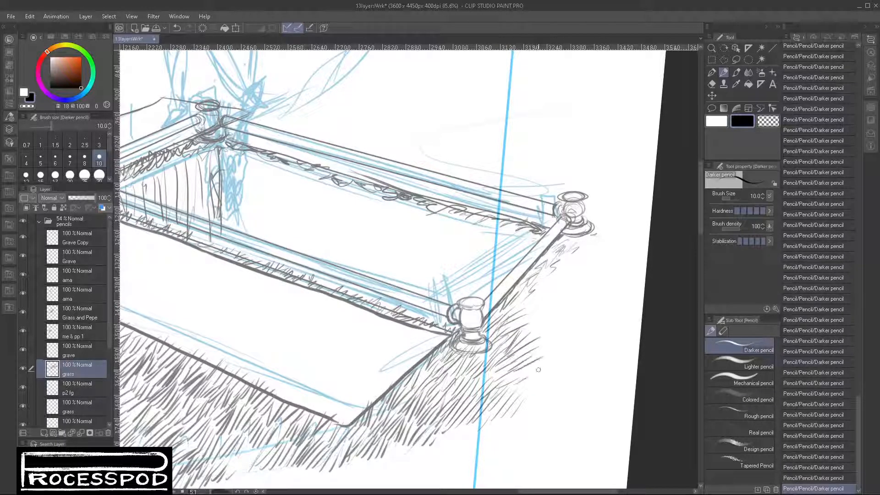
mouse_move(527, 289)
left_mouse_down()
mouse_move(508, 311)
mouse_move(527, 342)
mouse_move(534, 339)
left_mouse_up()
left_click_drag(557, 287, 536, 302)
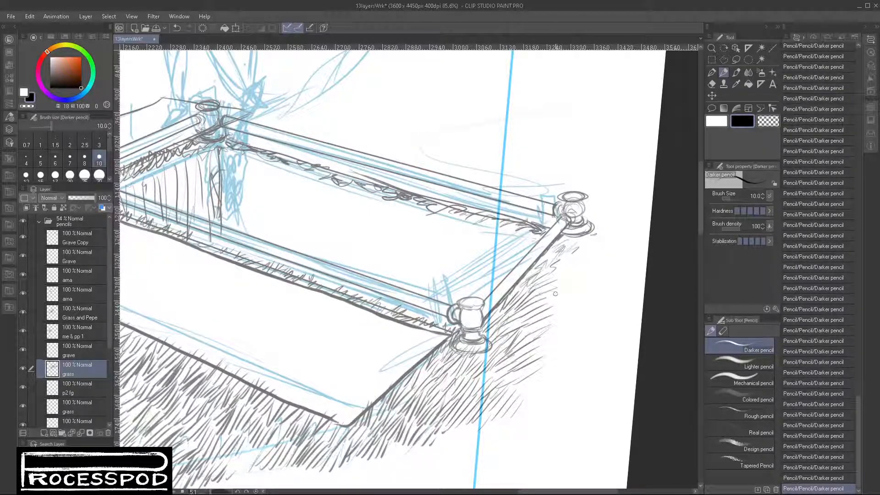
- Thicken the grass beside the upper half of the right short rail and carry it down the slope
left_click_drag(557, 259, 546, 271)
left_click_drag(569, 252, 549, 265)
left_click_drag(557, 292, 542, 304)
left_click_drag(579, 258, 553, 271)
mouse_move(573, 265)
left_mouse_down()
mouse_move(553, 273)
mouse_move(552, 321)
left_mouse_up()
mouse_move(559, 325)
left_mouse_down()
mouse_move(526, 355)
mouse_move(543, 358)
left_mouse_up()
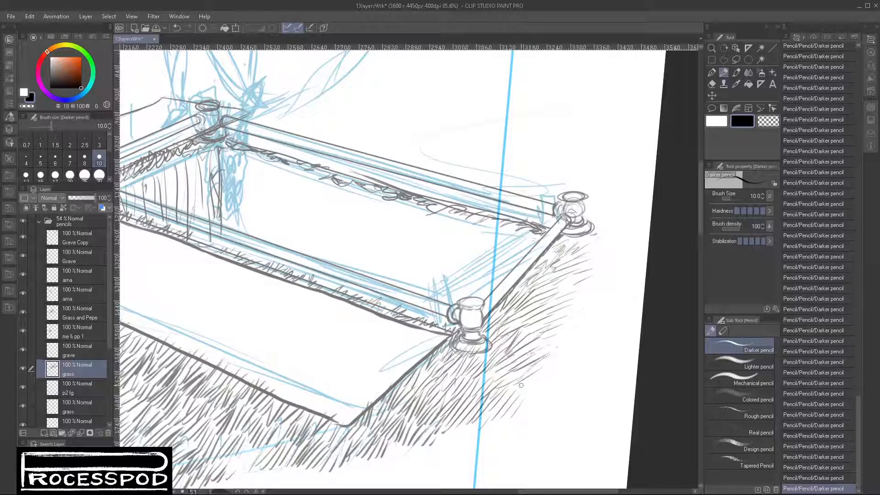
- Extend the outer fringe of the grass farther right and up around the base of the rear right post
left_click_drag(513, 387, 549, 362)
mouse_move(526, 384)
left_mouse_down()
mouse_move(556, 366)
mouse_move(569, 370)
left_mouse_up()
left_click_drag(551, 381, 571, 376)
left_click_drag(546, 348, 570, 336)
mouse_move(547, 357)
left_mouse_down()
mouse_move(571, 350)
mouse_move(577, 357)
mouse_move(577, 331)
left_mouse_up()
left_click_drag(562, 330, 582, 321)
left_click_drag(600, 265, 580, 276)
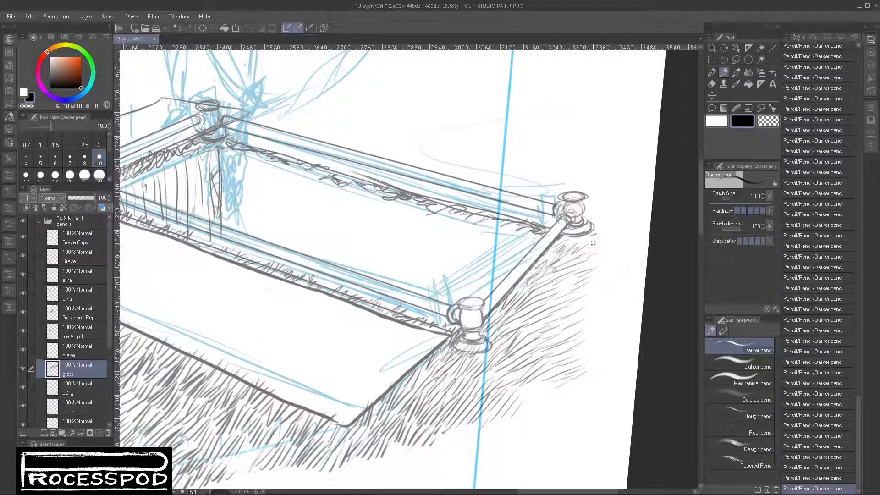
left_click_drag(613, 209, 596, 224)
left_click_drag(315, 146, 349, 230)
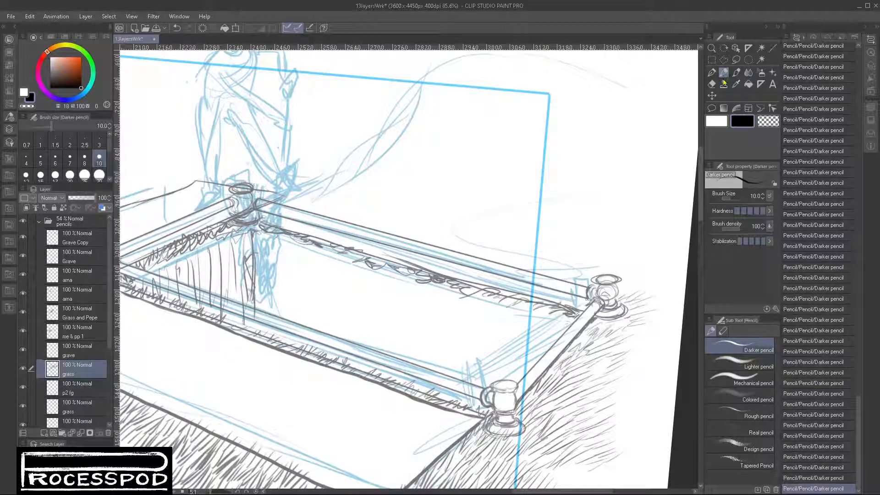
- With the Brush (Soft), draw small clods beside the rear left post and curved creases for a notch in the dirt mound
left_click(735, 72)
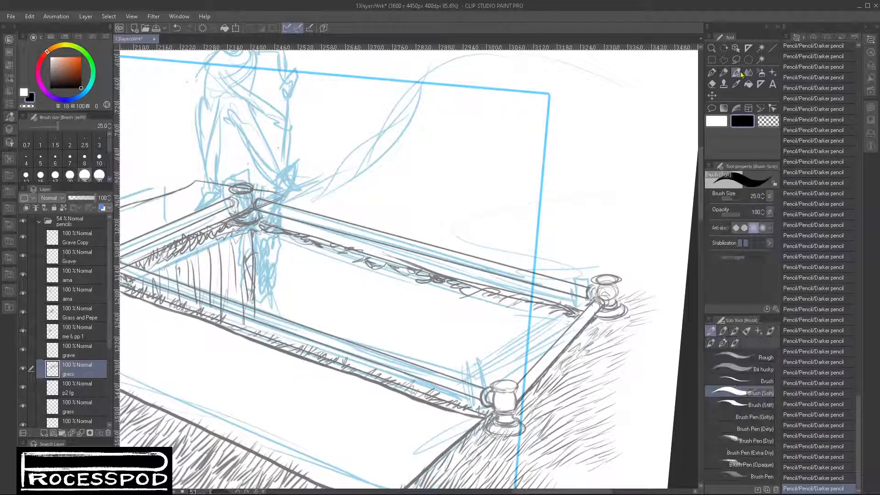
mouse_move(335, 198)
left_mouse_down()
mouse_move(314, 211)
mouse_move(340, 218)
mouse_move(304, 201)
mouse_move(334, 196)
left_mouse_up()
left_click_drag(373, 174, 377, 300)
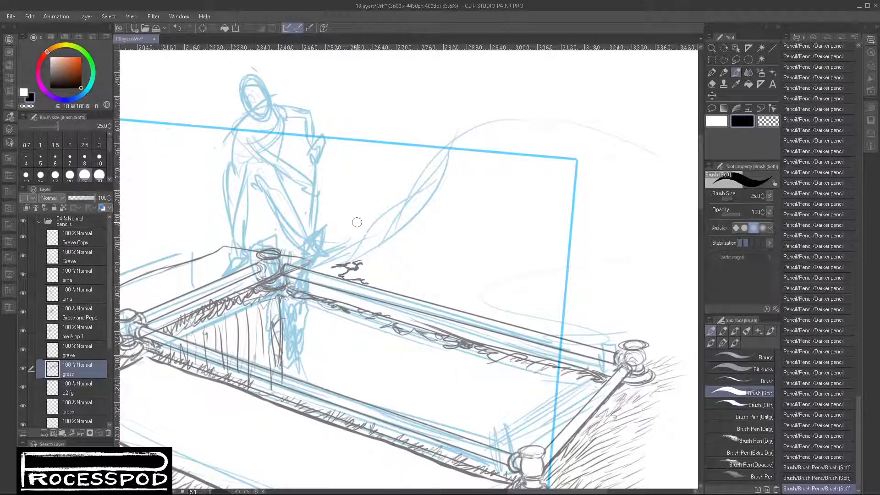
mouse_move(406, 231)
left_mouse_down()
mouse_move(471, 194)
mouse_move(453, 200)
left_mouse_up()
left_click_drag(440, 218, 454, 173)
left_click_drag(406, 230, 437, 226)
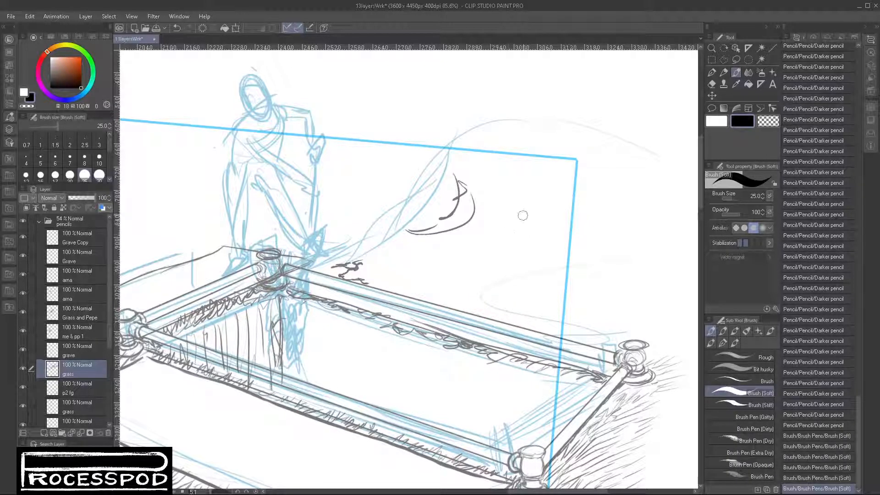
- Draw the dirt mound's bold outline from behind the rear left post, over the crest and down its right slope
scroll(523, 215, "up", 1)
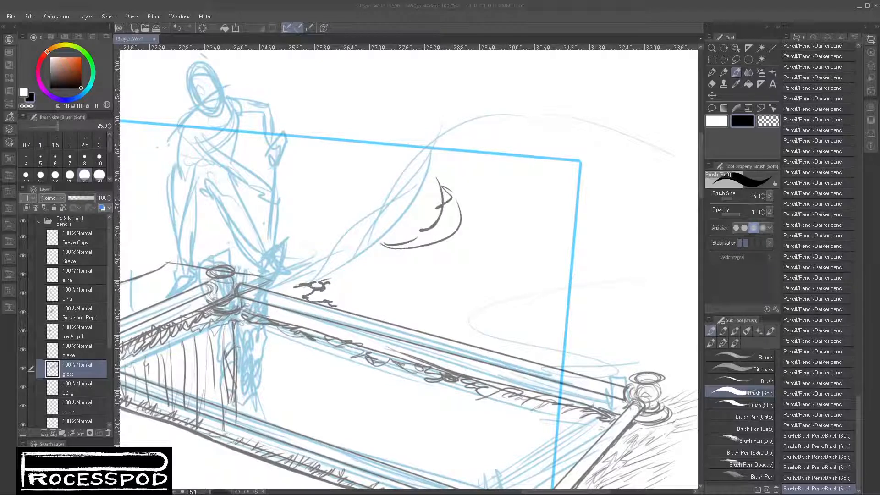
left_click_drag(421, 200, 308, 260)
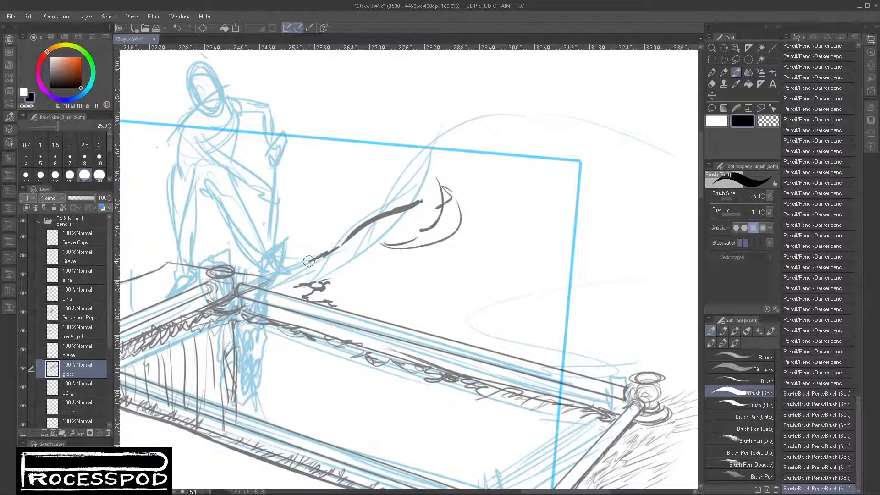
mouse_move(418, 201)
left_mouse_down()
mouse_move(483, 147)
mouse_move(561, 138)
mouse_move(537, 171)
left_mouse_up()
mouse_move(479, 133)
left_mouse_down()
mouse_move(526, 137)
mouse_move(654, 235)
left_mouse_up()
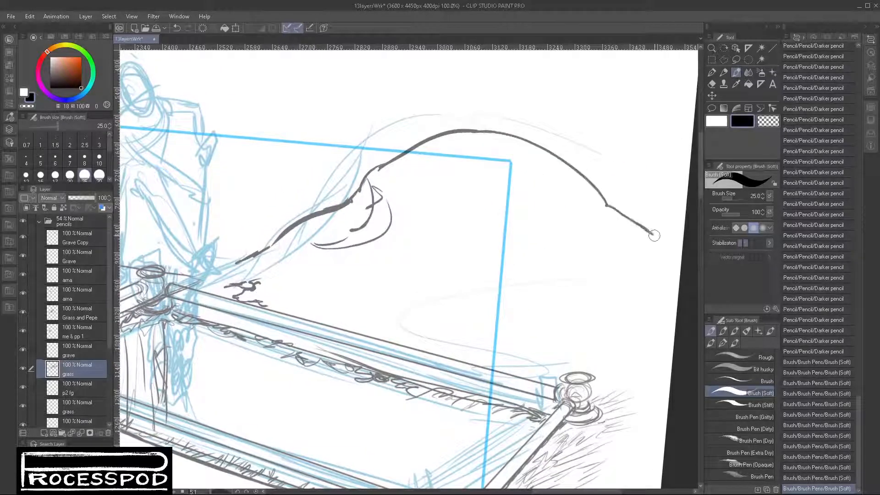
- Scatter short clod marks along the mound's base, just behind the rear rail, as far as the rear right post
mouse_move(250, 273)
left_mouse_down()
mouse_move(269, 278)
mouse_move(260, 278)
left_mouse_up()
left_click_drag(259, 277, 223, 273)
left_click_drag(222, 272, 280, 269)
left_click_drag(292, 263, 307, 263)
left_click_drag(268, 302, 289, 311)
mouse_move(314, 314)
left_mouse_down()
mouse_move(338, 323)
mouse_move(386, 317)
mouse_move(385, 331)
left_mouse_up()
left_click(420, 246)
mouse_move(496, 365)
left_mouse_down()
mouse_move(549, 370)
mouse_move(550, 348)
mouse_move(513, 332)
left_mouse_up()
left_click(526, 336)
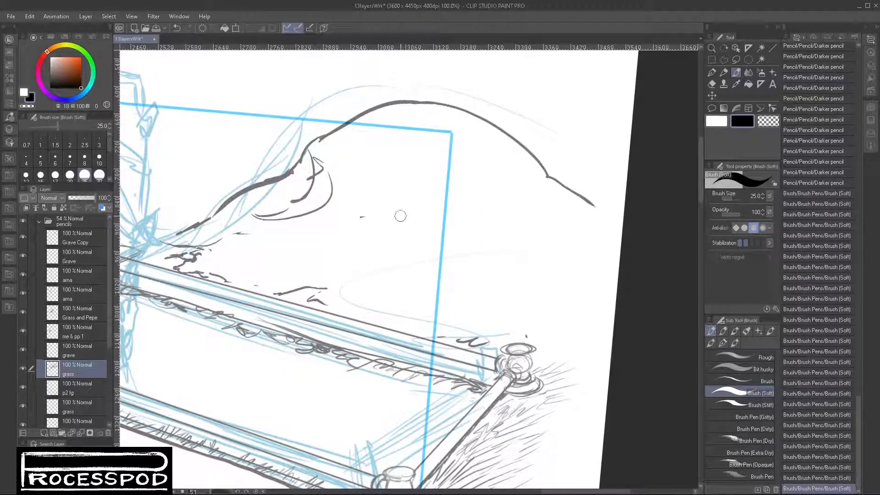
- Add contour creases across the mound's face and a ragged lower edge at its right foot behind the rear right post
left_click_drag(395, 212, 383, 224)
left_click_drag(379, 173, 477, 194)
mouse_move(418, 215)
left_mouse_down()
mouse_move(486, 221)
mouse_move(507, 202)
left_mouse_up()
left_click_drag(506, 201, 542, 204)
left_click_drag(486, 252, 554, 229)
left_click_drag(349, 248, 474, 277)
mouse_move(543, 321)
left_mouse_down()
mouse_move(584, 344)
mouse_move(607, 339)
mouse_move(629, 330)
mouse_move(651, 292)
left_mouse_up()
left_click_drag(633, 320, 552, 348)
left_click_drag(504, 367, 452, 302)
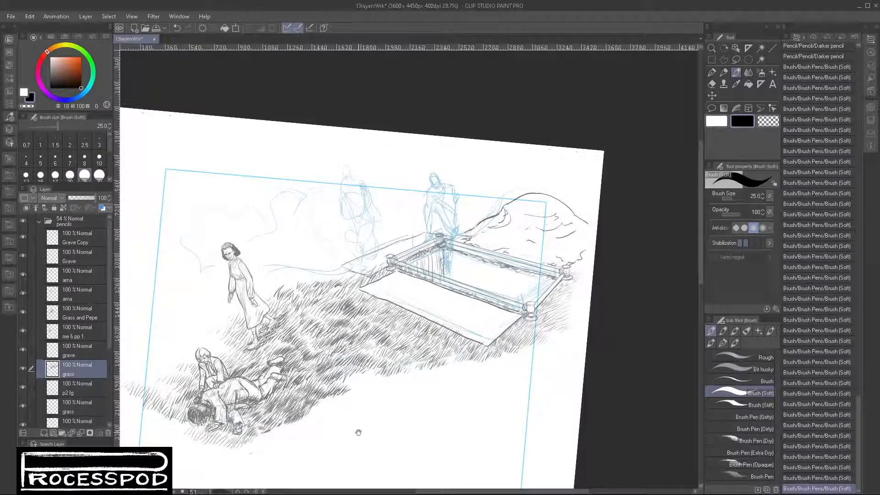
- Thicken the grass to the left of the lying figure and around the kneeling figure's back with upward strokes
scroll(242, 410, "up", 5)
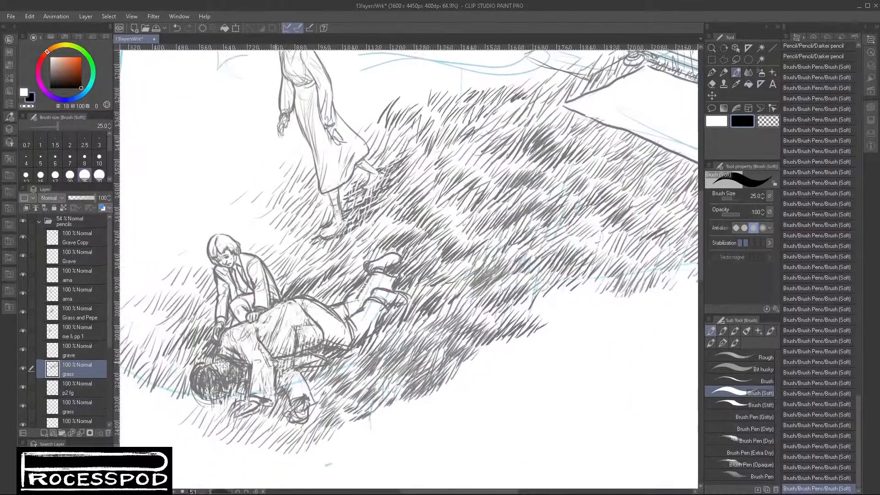
mouse_move(164, 365)
left_mouse_down()
mouse_move(198, 343)
mouse_move(182, 350)
left_mouse_up()
left_click_drag(176, 369, 200, 343)
left_click_drag(143, 379, 158, 353)
mouse_move(152, 369)
left_mouse_down()
mouse_move(174, 344)
mouse_move(180, 304)
left_mouse_up()
left_click_drag(177, 323, 198, 282)
mouse_move(188, 306)
left_mouse_down()
mouse_move(204, 283)
mouse_move(271, 248)
left_mouse_up()
left_click_drag(266, 268, 284, 246)
- Add grass strokes on the slope to the left of the standing woman's feet and hem
mouse_move(277, 264)
left_mouse_down()
mouse_move(292, 244)
mouse_move(259, 218)
mouse_move(269, 207)
left_mouse_up()
left_click_drag(258, 226, 281, 203)
left_click_drag(269, 216, 288, 197)
mouse_move(243, 234)
left_mouse_down()
mouse_move(274, 207)
mouse_move(271, 183)
mouse_move(303, 183)
left_mouse_up()
left_click_drag(227, 213, 252, 197)
mouse_move(248, 209)
left_mouse_down()
mouse_move(263, 190)
mouse_move(296, 197)
left_mouse_up()
left_click_drag(285, 213, 314, 184)
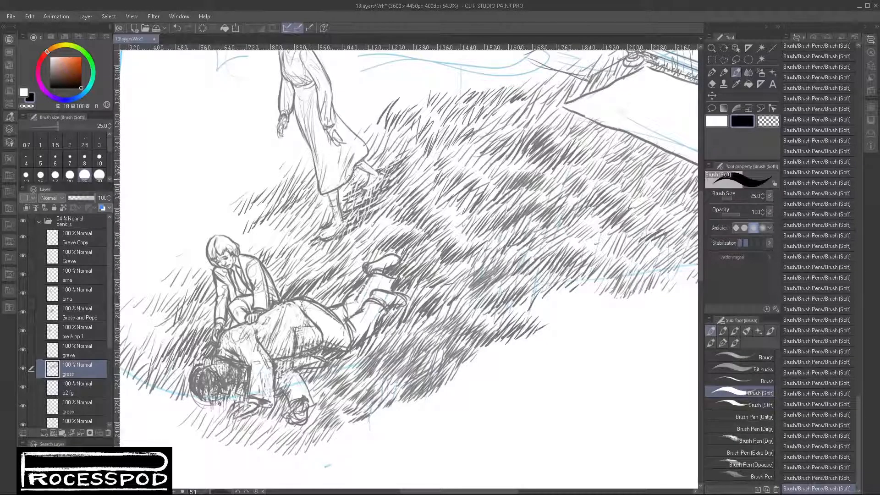
- Fill in grass to the right of the woman's skirt and carry it up the slope behind her
mouse_move(371, 169)
left_mouse_down()
mouse_move(397, 138)
mouse_move(439, 120)
left_mouse_up()
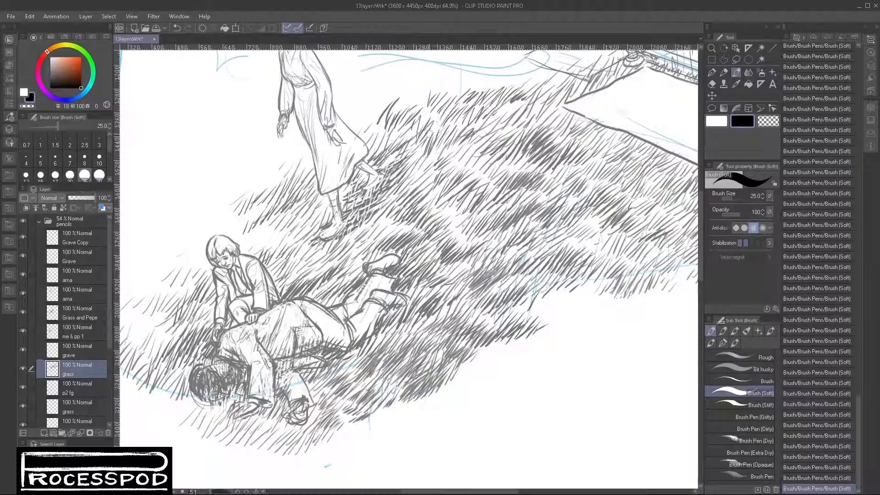
mouse_move(368, 146)
left_mouse_down()
mouse_move(396, 122)
mouse_move(374, 106)
mouse_move(381, 100)
left_mouse_up()
left_click_drag(378, 112, 391, 92)
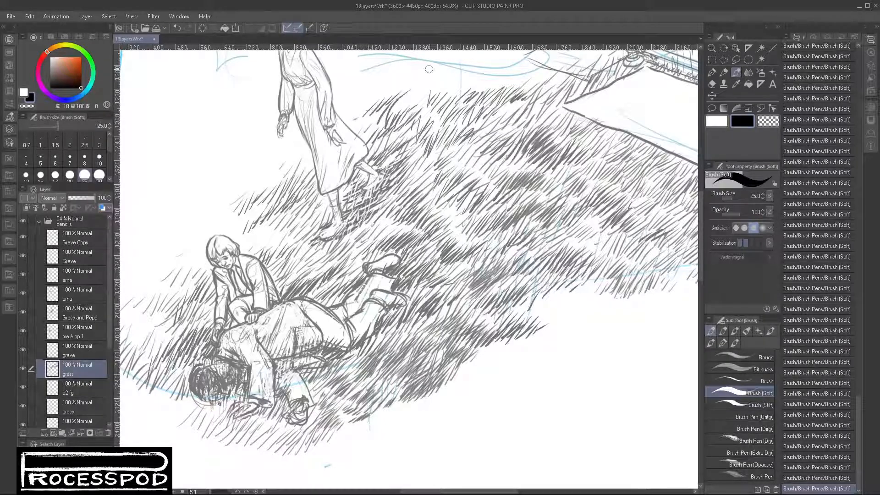
mouse_move(443, 95)
left_mouse_down()
mouse_move(461, 84)
mouse_move(449, 174)
left_mouse_up()
mouse_move(387, 163)
left_mouse_down()
mouse_move(398, 145)
mouse_move(437, 148)
mouse_move(388, 139)
mouse_move(398, 147)
left_mouse_up()
left_click_drag(410, 133, 422, 125)
mouse_move(409, 146)
left_mouse_down()
mouse_move(455, 137)
mouse_move(436, 145)
mouse_move(434, 162)
mouse_move(487, 136)
mouse_move(464, 144)
left_mouse_up()
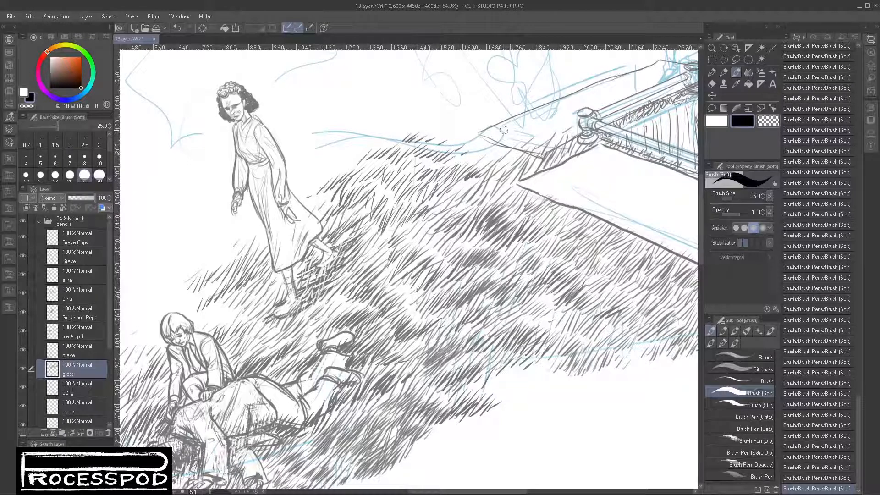
- Add grass along the ridge line from behind the woman up to the outer corner of the left slab
mouse_move(507, 169)
left_mouse_down()
mouse_move(467, 228)
mouse_move(434, 202)
mouse_move(446, 197)
left_mouse_up()
mouse_move(441, 212)
left_mouse_down()
mouse_move(451, 199)
mouse_move(481, 204)
left_mouse_up()
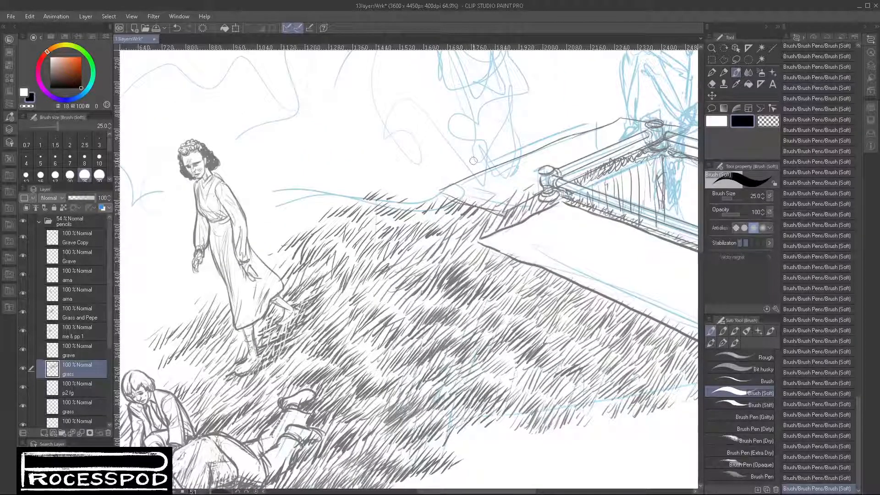
left_click_drag(427, 194, 438, 185)
mouse_move(435, 191)
left_mouse_down()
mouse_move(440, 183)
mouse_move(419, 188)
left_mouse_up()
left_click_drag(415, 198, 445, 173)
left_click_drag(438, 182, 454, 174)
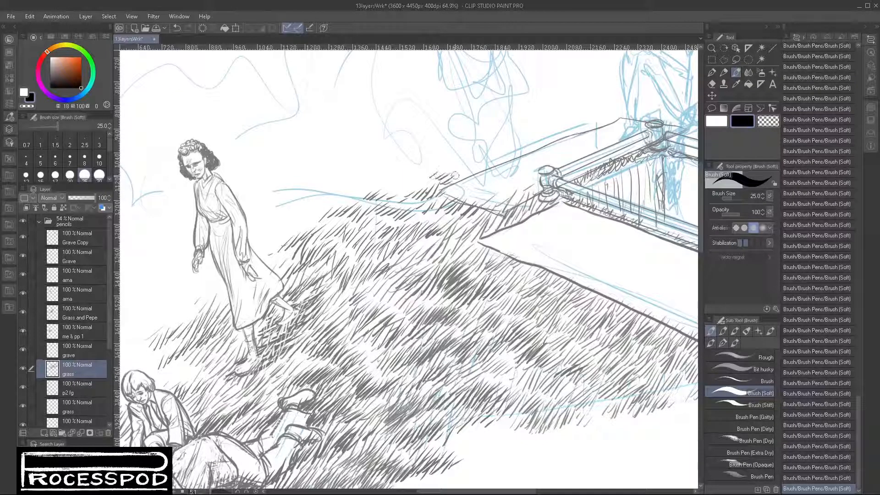
left_click_drag(402, 190, 412, 180)
mouse_move(417, 179)
left_mouse_down()
mouse_move(425, 172)
mouse_move(419, 179)
left_mouse_up()
left_click_drag(418, 189, 434, 178)
mouse_move(438, 184)
left_mouse_down()
mouse_move(458, 164)
mouse_move(480, 164)
left_mouse_up()
left_click(484, 213, "ctrl+alt")
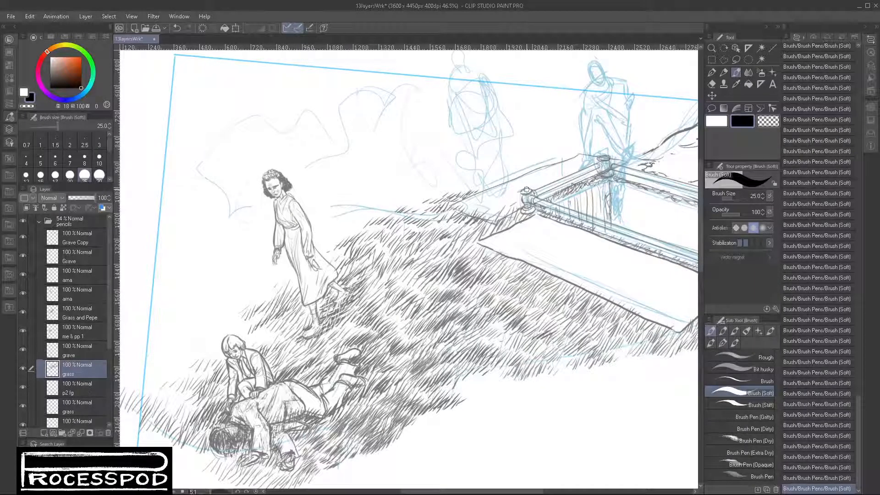
- Darken the grass between the left slab and the front slab's left corner, and down along the front slab's edge
mouse_move(459, 230)
left_mouse_down()
mouse_move(441, 224)
mouse_move(450, 218)
mouse_move(462, 221)
mouse_move(429, 248)
mouse_move(456, 223)
mouse_move(471, 248)
mouse_move(488, 243)
mouse_move(481, 250)
mouse_move(487, 244)
mouse_move(476, 231)
mouse_move(501, 228)
mouse_move(482, 221)
left_mouse_up()
mouse_move(499, 229)
left_mouse_down()
mouse_move(506, 215)
mouse_move(526, 212)
left_mouse_up()
mouse_move(490, 259)
left_mouse_down()
mouse_move(510, 251)
mouse_move(501, 268)
mouse_move(531, 256)
left_mouse_up()
mouse_move(526, 275)
left_mouse_down()
mouse_move(546, 262)
mouse_move(536, 275)
mouse_move(547, 282)
mouse_move(541, 290)
mouse_move(555, 284)
mouse_move(514, 298)
mouse_move(538, 288)
left_mouse_up()
left_click_drag(531, 299, 544, 288)
left_click_drag(538, 297, 554, 288)
mouse_move(545, 299)
left_mouse_down()
mouse_move(566, 277)
mouse_move(564, 293)
left_mouse_up()
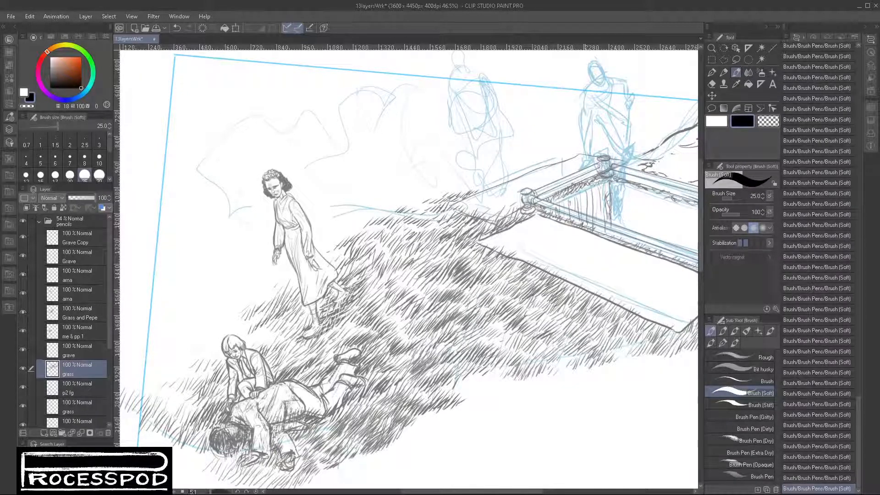
- Darken a patch of grass at mid-slope and add strokes over the blue ridge line right of the woman
left_click_drag(408, 279, 420, 270)
left_click_drag(413, 281, 431, 269)
mouse_move(424, 282)
left_mouse_down()
mouse_move(456, 267)
mouse_move(399, 267)
mouse_move(407, 260)
mouse_move(400, 234)
mouse_move(418, 232)
left_mouse_up()
mouse_move(342, 220)
left_mouse_down()
mouse_move(378, 209)
mouse_move(360, 220)
mouse_move(383, 208)
left_mouse_up()
left_click_drag(381, 217, 400, 205)
mouse_move(396, 214)
left_mouse_down()
mouse_move(432, 187)
mouse_move(379, 203)
mouse_move(398, 200)
left_mouse_up()
left_click_drag(398, 212, 416, 199)
left_click_drag(414, 209, 425, 198)
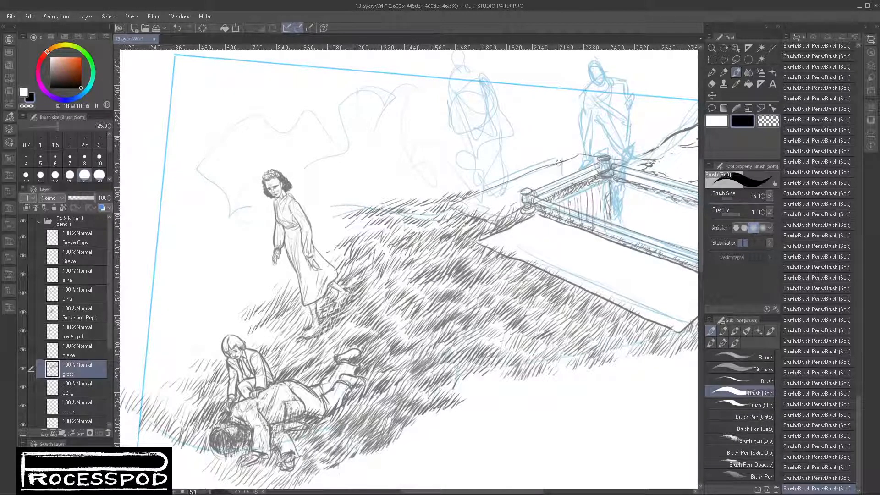
- Thicken the ridge grass from beside the woman's waist up to the left slab's outer corner
left_click_drag(322, 233, 376, 222)
left_click_drag(373, 232, 404, 223)
mouse_move(400, 229)
left_mouse_down()
mouse_move(416, 218)
mouse_move(422, 188)
left_mouse_up()
left_click_drag(417, 198, 435, 187)
left_click_drag(428, 199, 445, 187)
mouse_move(438, 199)
left_mouse_down()
mouse_move(457, 190)
mouse_move(463, 171)
mouse_move(443, 181)
left_mouse_up()
left_click_drag(440, 189, 459, 177)
mouse_move(453, 191)
left_mouse_down()
mouse_move(466, 178)
mouse_move(472, 184)
left_mouse_up()
- Draw grass along the left slab's far edge, past the rear left post to the foot of the mound
mouse_move(467, 196)
left_mouse_down()
mouse_move(480, 156)
mouse_move(464, 169)
left_mouse_up()
left_click_drag(459, 183, 475, 168)
left_click_drag(470, 181, 486, 178)
left_click_drag(482, 190, 497, 175)
left_click_drag(497, 182, 507, 169)
left_click_drag(473, 196, 490, 169)
mouse_move(488, 183)
left_mouse_down()
mouse_move(512, 173)
mouse_move(492, 162)
mouse_move(506, 163)
left_mouse_up()
left_click_drag(501, 178, 516, 165)
mouse_move(513, 179)
left_mouse_down()
mouse_move(531, 165)
mouse_move(520, 172)
left_mouse_up()
mouse_move(464, 169)
left_mouse_down()
mouse_move(503, 155)
mouse_move(572, 155)
mouse_move(563, 148)
mouse_move(572, 143)
mouse_move(595, 149)
left_mouse_up()
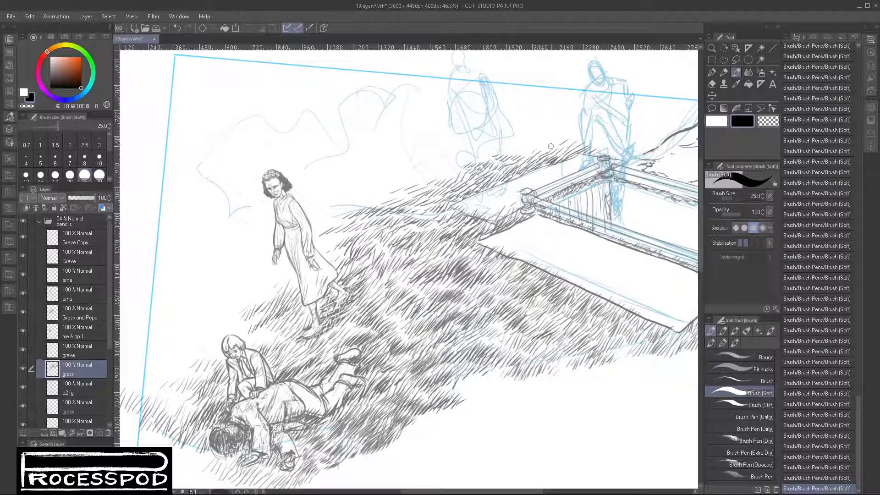
mouse_move(551, 147)
left_mouse_down()
mouse_move(613, 144)
mouse_move(627, 155)
mouse_move(632, 149)
mouse_move(621, 146)
mouse_move(656, 147)
left_mouse_up()
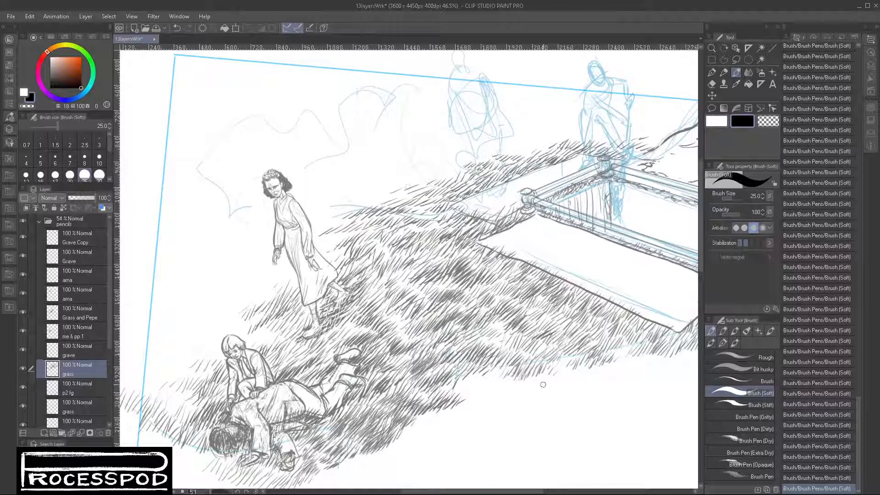
- On the Grave Copy layer, draw vertical strokes down the pit's rear wall beside the rear left corner
scroll(543, 384, "down", 3)
left_click_drag(550, 387, 496, 382)
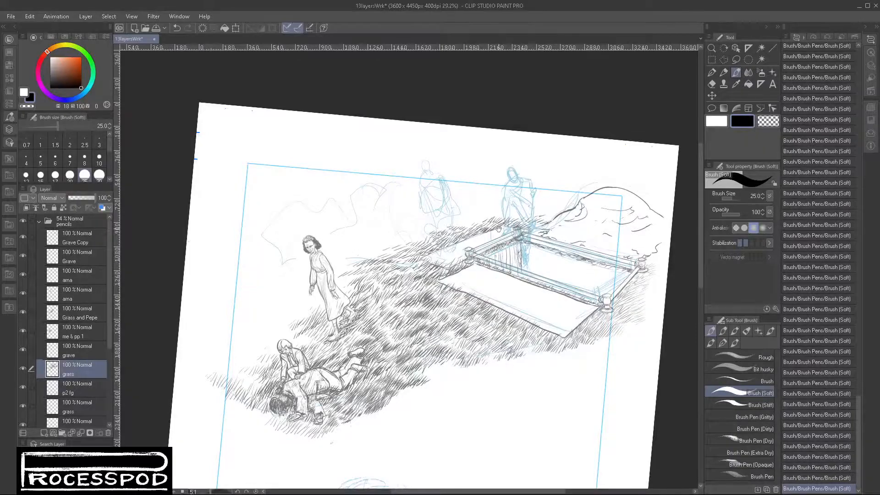
scroll(537, 253, "up", 5)
left_click(76, 243)
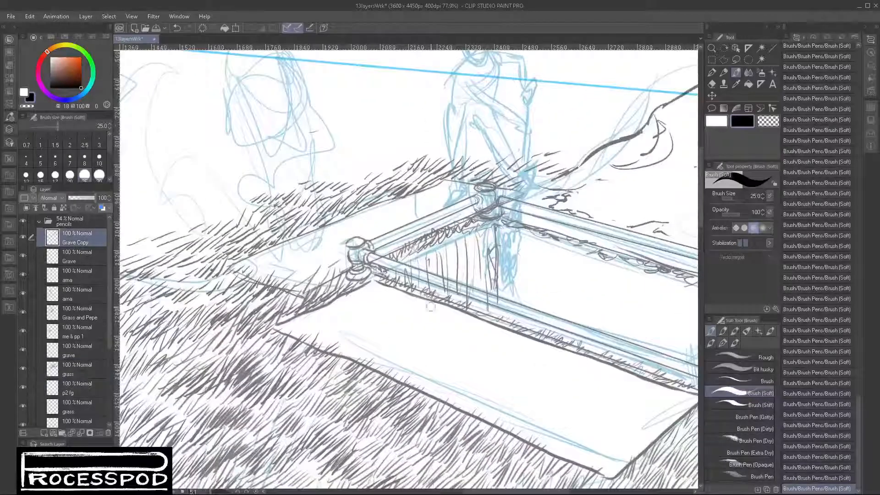
left_click_drag(511, 224, 520, 304)
left_click_drag(528, 247, 533, 311)
left_click_drag(508, 227, 508, 295)
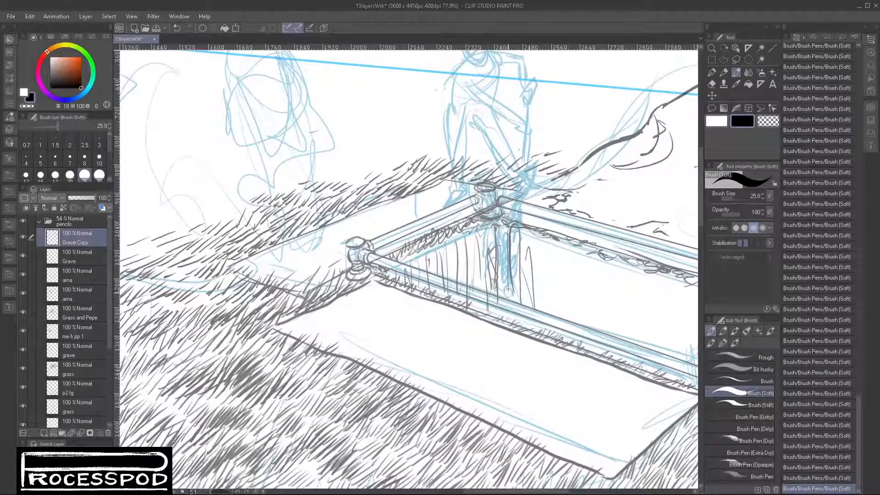
mouse_move(544, 241)
left_mouse_down()
mouse_move(551, 323)
mouse_move(563, 320)
left_mouse_up()
left_click_drag(589, 281, 587, 333)
mouse_move(591, 333)
left_mouse_down()
mouse_move(594, 323)
mouse_move(599, 331)
left_mouse_up()
- Continue the vertical strokes along the middle and right part of the pit's rear wall
mouse_move(612, 271)
left_mouse_down()
mouse_move(544, 286)
mouse_move(518, 346)
left_mouse_up()
mouse_move(543, 280)
left_mouse_down()
mouse_move(546, 358)
mouse_move(564, 371)
left_mouse_up()
left_click_drag(575, 287, 581, 385)
mouse_move(593, 301)
left_mouse_down()
mouse_move(595, 389)
mouse_move(609, 362)
mouse_move(610, 387)
left_mouse_up()
left_click_drag(617, 303, 623, 399)
mouse_move(629, 321)
left_mouse_down()
mouse_move(627, 398)
mouse_move(631, 391)
left_mouse_up()
left_click_drag(649, 343, 592, 334)
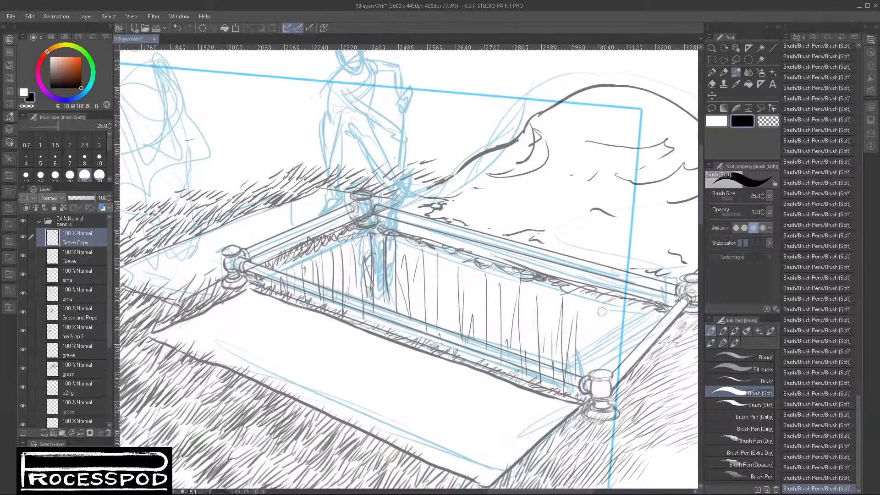
- Add vertical strokes at the pit's right end, behind the front right post and inside the short rail
mouse_move(602, 302)
left_mouse_down()
mouse_move(597, 373)
mouse_move(614, 334)
mouse_move(616, 374)
left_mouse_up()
left_click_drag(629, 305, 624, 356)
left_click_drag(632, 320, 628, 368)
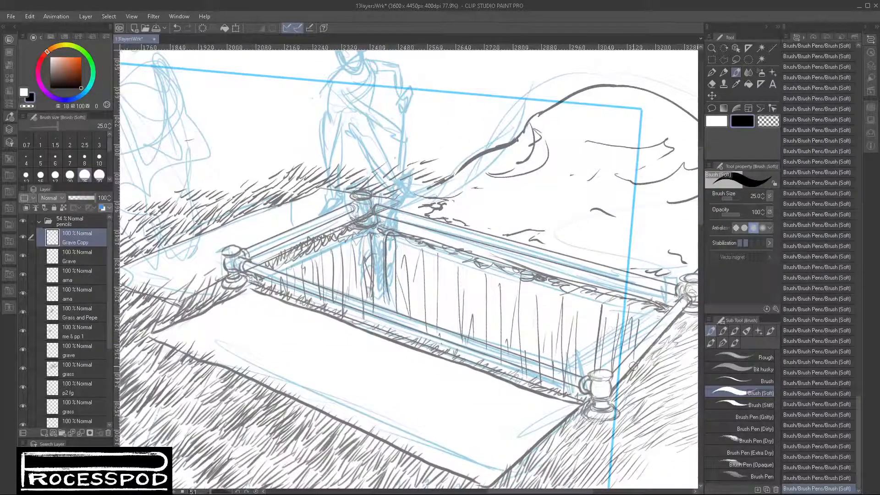
left_click_drag(653, 309, 646, 343)
- Add dark grass strokes against the right short rail's outer side and around the rear right post
mouse_move(621, 384)
left_mouse_down()
mouse_move(614, 398)
mouse_move(675, 325)
left_mouse_up()
left_click_drag(657, 345, 685, 314)
left_click_drag(661, 384, 571, 376)
mouse_move(604, 311)
left_mouse_down()
mouse_move(625, 307)
mouse_move(622, 278)
left_mouse_up()
mouse_move(617, 288)
left_mouse_down()
mouse_move(643, 277)
mouse_move(629, 258)
left_mouse_up()
mouse_move(619, 269)
left_mouse_down()
mouse_move(633, 262)
mouse_move(603, 281)
mouse_move(617, 308)
left_mouse_up()
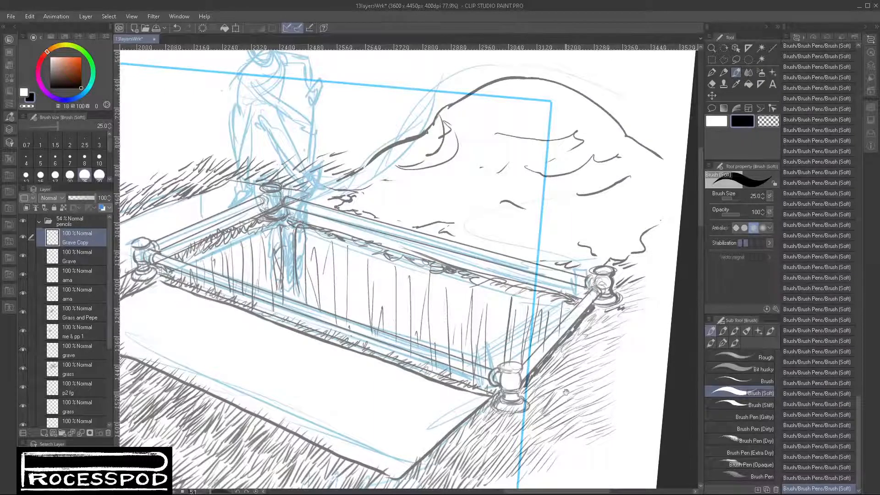
- Undo the last two brush strokes beside the right short rail
left_click_drag(566, 391, 594, 339)
left_click_drag(528, 308, 543, 315)
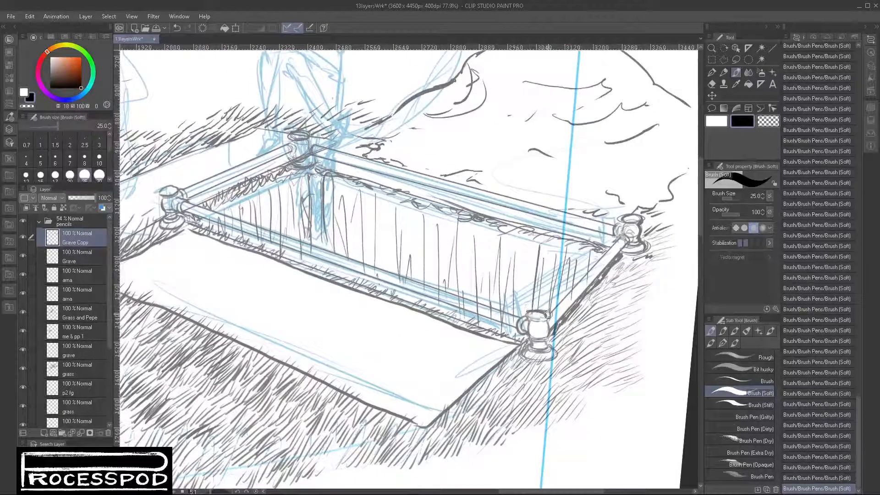
key("ctrl+z")
key("ctrl+z")
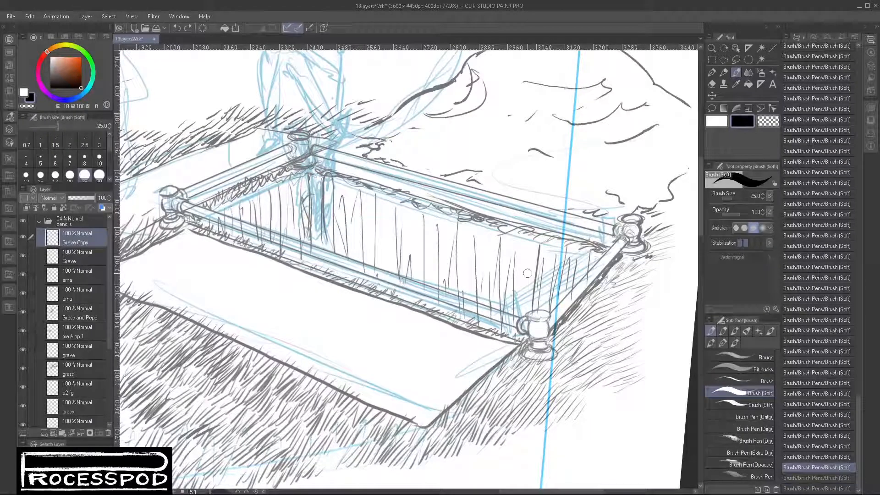
- Darken the turf edge beneath the front rail, and the grass around the front right post and the front slab's right edge
mouse_move(532, 312)
left_mouse_down()
mouse_move(552, 315)
mouse_move(547, 339)
left_mouse_up()
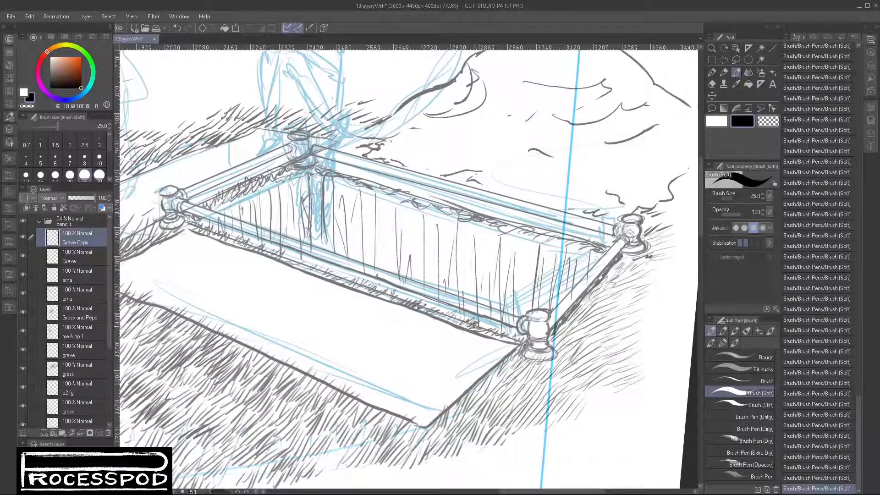
mouse_move(476, 326)
left_mouse_down()
mouse_move(520, 344)
mouse_move(512, 360)
mouse_move(524, 358)
mouse_move(512, 363)
mouse_move(520, 369)
mouse_move(552, 368)
left_mouse_up()
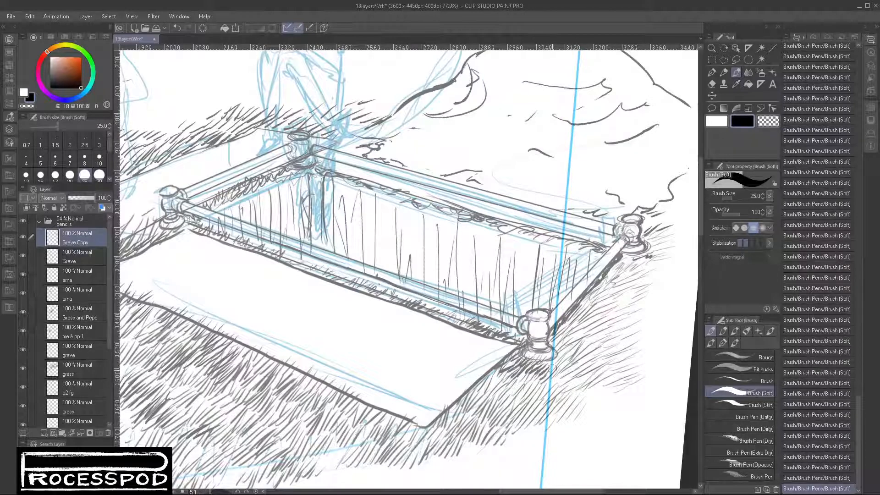
mouse_move(554, 327)
left_mouse_down()
mouse_move(578, 351)
mouse_move(570, 323)
mouse_move(582, 344)
mouse_move(556, 367)
mouse_move(572, 351)
mouse_move(575, 362)
mouse_move(459, 403)
mouse_move(468, 408)
left_mouse_up()
mouse_move(486, 408)
left_mouse_down()
mouse_move(520, 405)
mouse_move(544, 373)
mouse_move(532, 373)
mouse_move(533, 403)
mouse_move(546, 402)
mouse_move(474, 414)
mouse_move(443, 433)
mouse_move(448, 403)
mouse_move(446, 423)
mouse_move(461, 415)
mouse_move(438, 438)
left_mouse_up()
left_click_drag(459, 421, 447, 449)
left_click_drag(472, 425, 453, 449)
left_click_drag(576, 365, 584, 372)
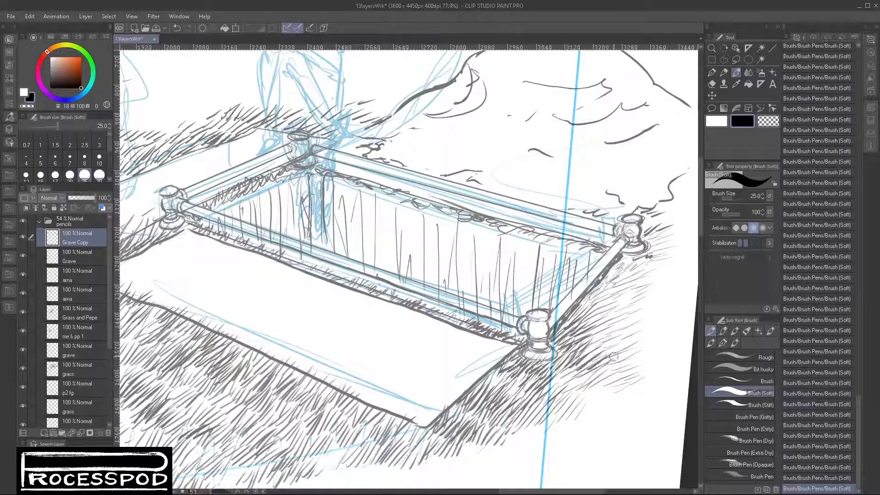
- Darken the grass on the outer side of the right short rail, up toward the rear right post
mouse_move(595, 321)
left_mouse_down()
mouse_move(583, 335)
mouse_move(612, 329)
left_mouse_up()
mouse_move(605, 278)
left_mouse_down()
mouse_move(595, 302)
mouse_move(619, 304)
left_mouse_up()
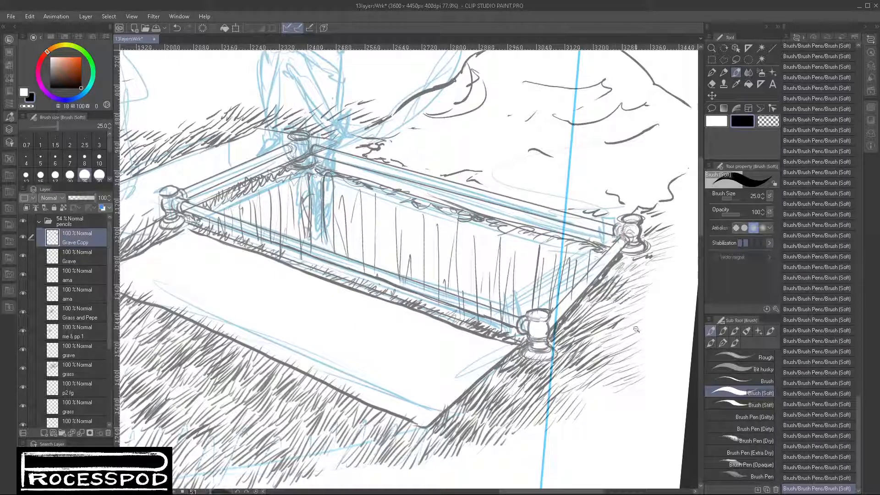
scroll(637, 330, "down", 2)
left_click_drag(609, 389, 522, 394)
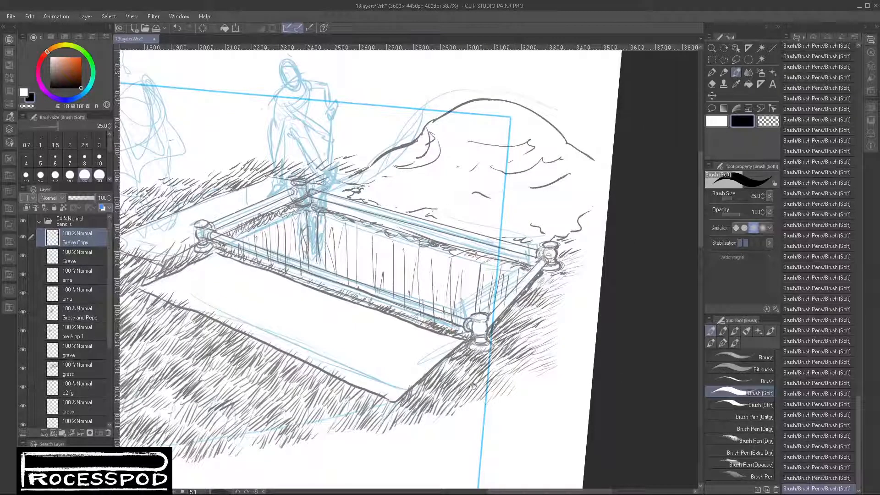
- Thicken the grass around the rear right post's base and extend it up along the mound's right foot
scroll(543, 274, "up", 7)
mouse_move(554, 277)
left_mouse_down()
mouse_move(622, 284)
mouse_move(609, 247)
mouse_move(628, 265)
mouse_move(642, 252)
mouse_move(633, 286)
mouse_move(596, 207)
mouse_move(591, 219)
mouse_move(632, 190)
mouse_move(619, 224)
mouse_move(667, 212)
mouse_move(652, 255)
left_mouse_up()
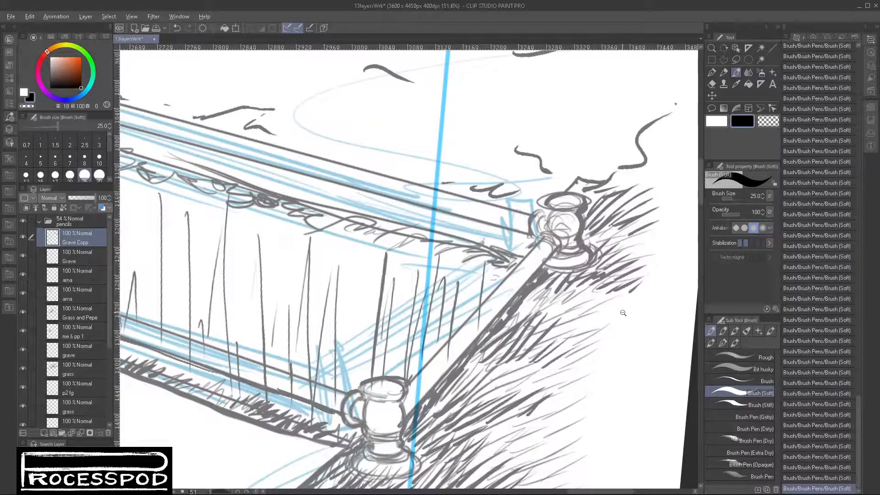
scroll(612, 319, "down", 3)
mouse_move(628, 243)
left_mouse_down()
mouse_move(643, 235)
mouse_move(645, 214)
mouse_move(649, 234)
left_mouse_up()
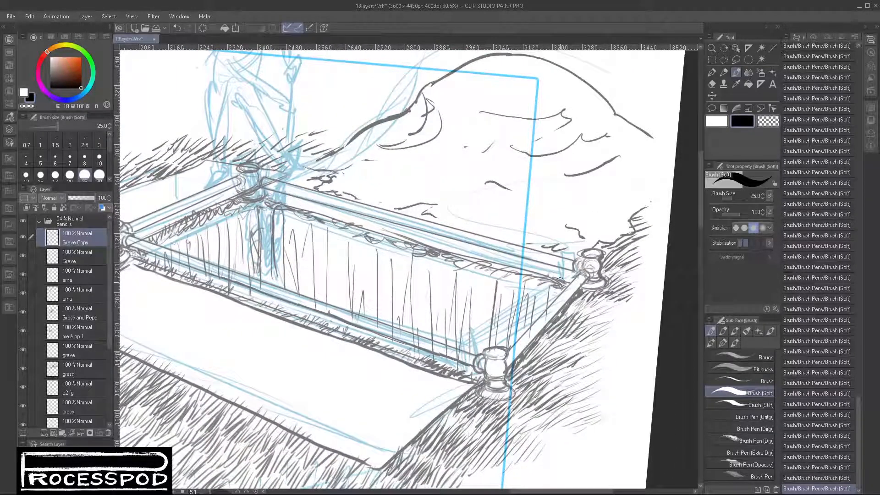
- Darken the turf edge beneath the grave's rear rail, thickening it up to the rear right post
mouse_move(540, 232)
left_mouse_down()
mouse_move(558, 253)
mouse_move(566, 248)
left_mouse_up()
left_click_drag(562, 257, 573, 250)
left_click_drag(527, 276, 550, 269)
left_click_drag(548, 276, 564, 269)
left_click_drag(557, 283, 568, 277)
left_click_drag(422, 235, 526, 267)
left_click_drag(369, 227, 538, 269)
left_click_drag(458, 259, 562, 289)
left_click_drag(530, 265, 576, 276)
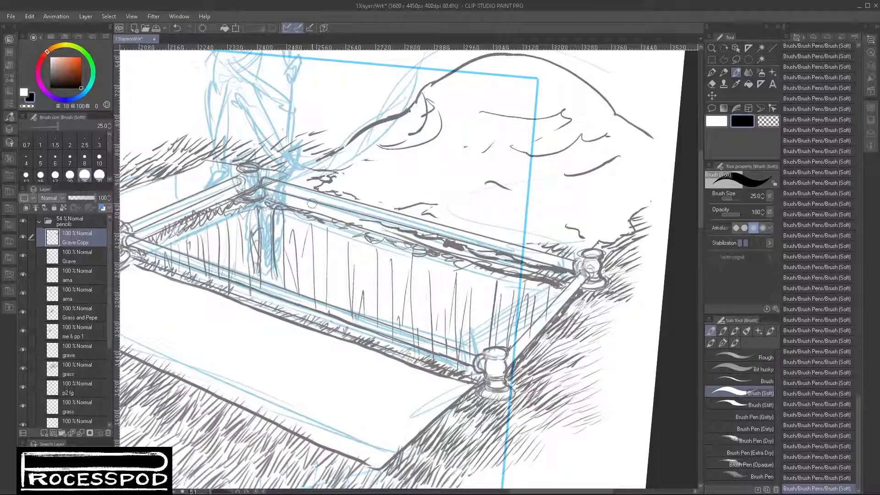
left_click_drag(272, 187, 574, 270)
key("ctrl+z")
left_click_drag(581, 370, 564, 401)
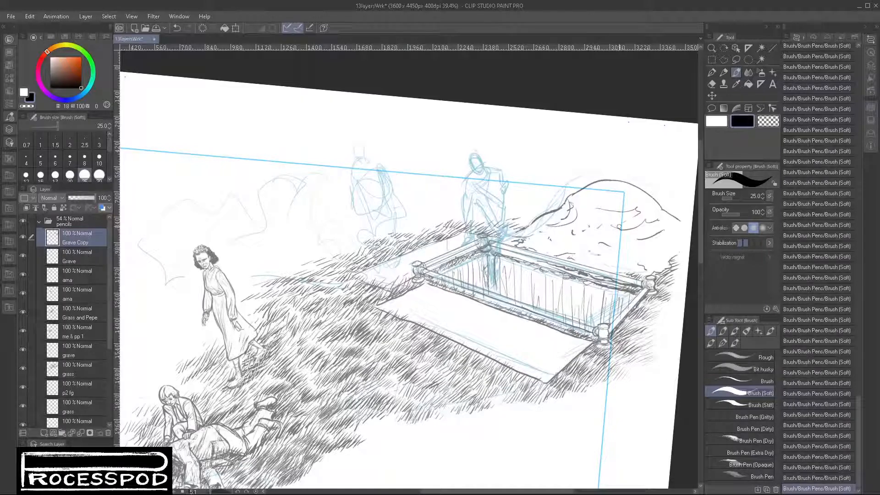
- Add a few short texture marks to the crest and slope of the dirt mound
left_click_drag(595, 195, 599, 195)
left_click_drag(608, 196, 610, 198)
left_click_drag(626, 245, 638, 247)
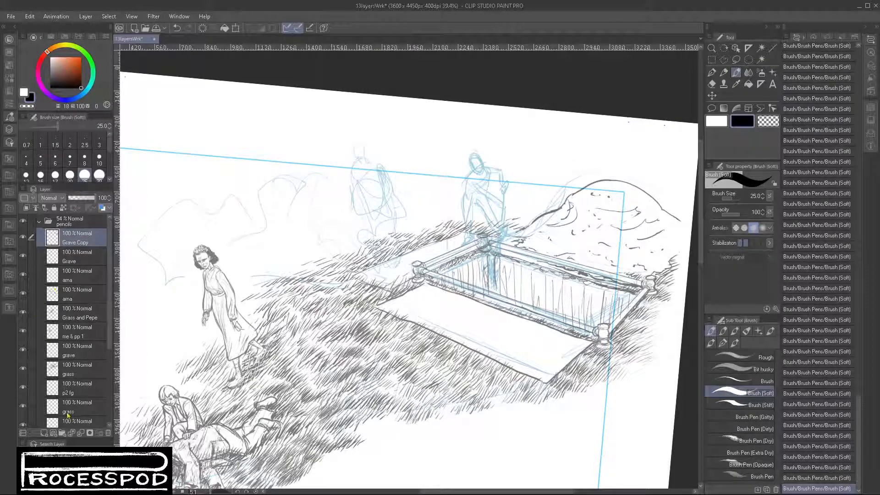
- Add a new raster layer above Grave Copy and name it digger
left_click(44, 433)
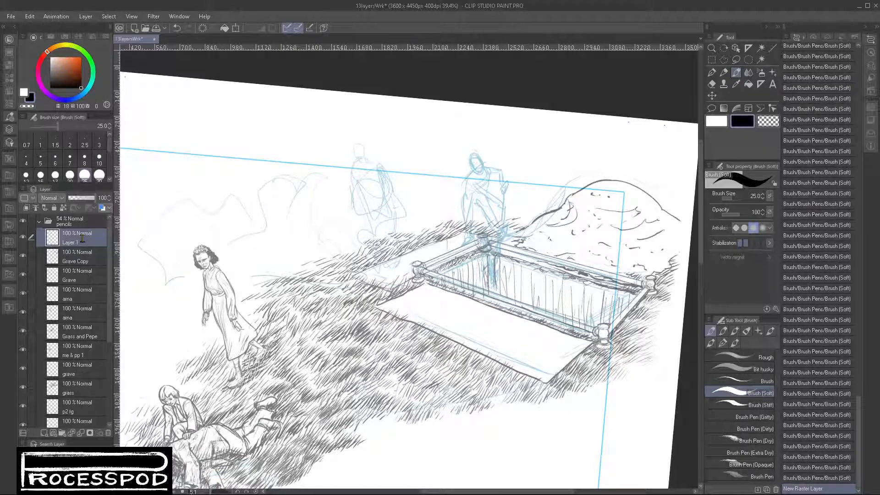
double_click(70, 242)
type("digger")
key("Return")
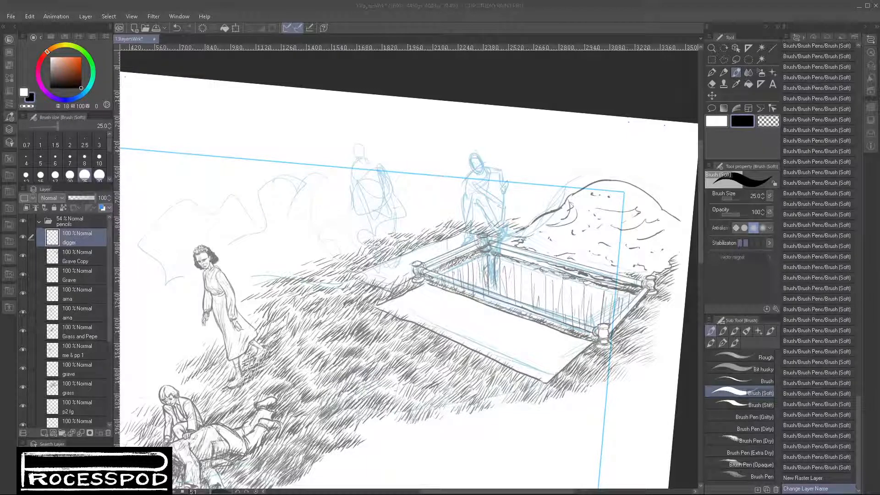
- Rough in the right standing figure's bowed head outline and the jagged beard lines beneath it with the Brush (Soft)
left_click(513, 88)
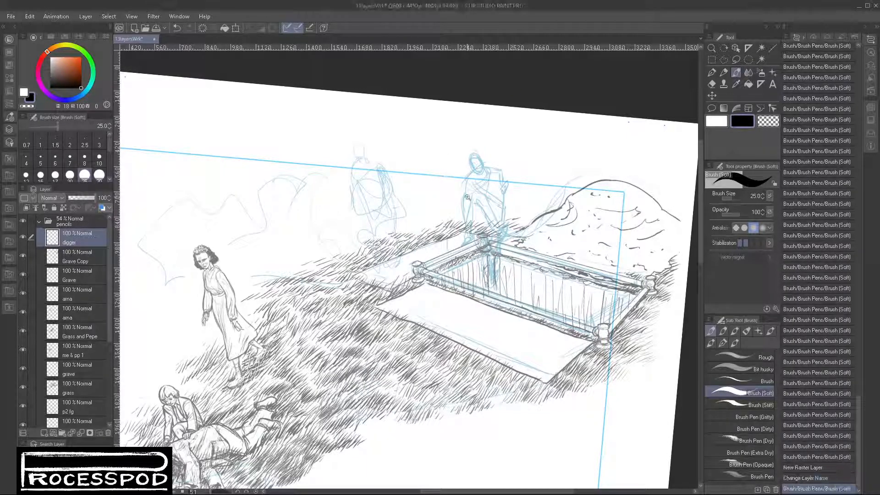
scroll(467, 197, "up", 5)
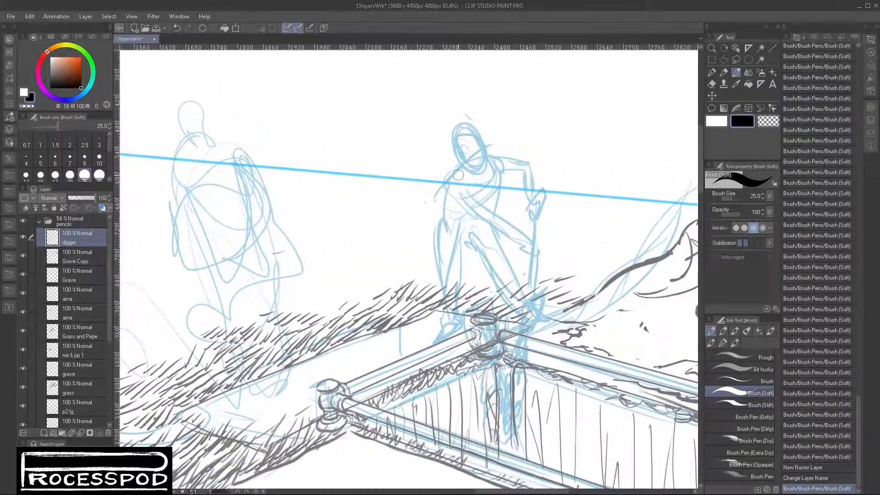
mouse_move(462, 131)
left_mouse_down()
mouse_move(459, 159)
mouse_move(469, 128)
mouse_move(467, 163)
mouse_move(459, 163)
mouse_move(477, 162)
mouse_move(462, 171)
mouse_move(488, 171)
left_mouse_up()
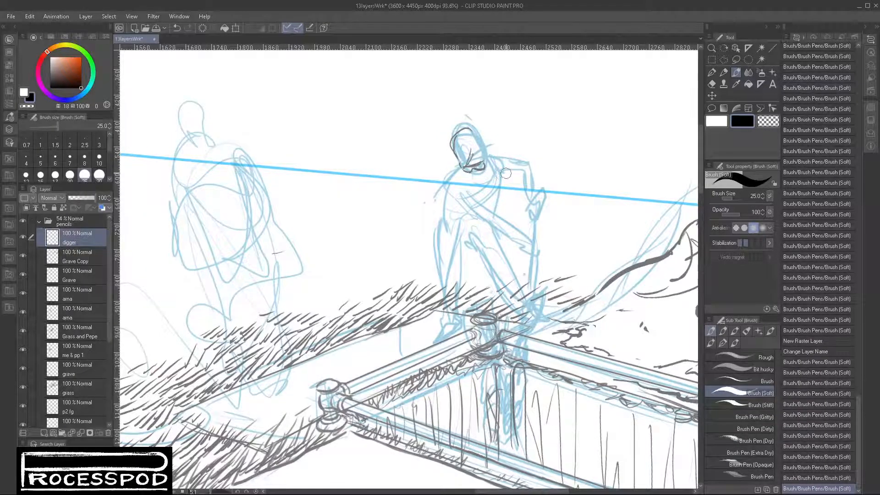
scroll(505, 173, "up", 4)
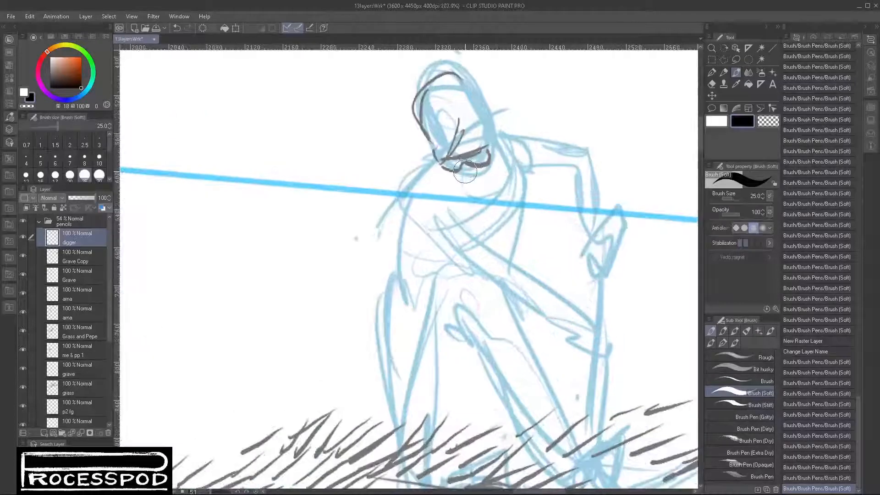
mouse_move(466, 172)
left_mouse_down()
mouse_move(483, 173)
mouse_move(457, 187)
mouse_move(499, 179)
mouse_move(464, 184)
mouse_move(475, 193)
mouse_move(487, 183)
left_mouse_up()
mouse_move(493, 145)
left_mouse_down()
mouse_move(489, 173)
mouse_move(491, 142)
mouse_move(459, 183)
left_mouse_up()
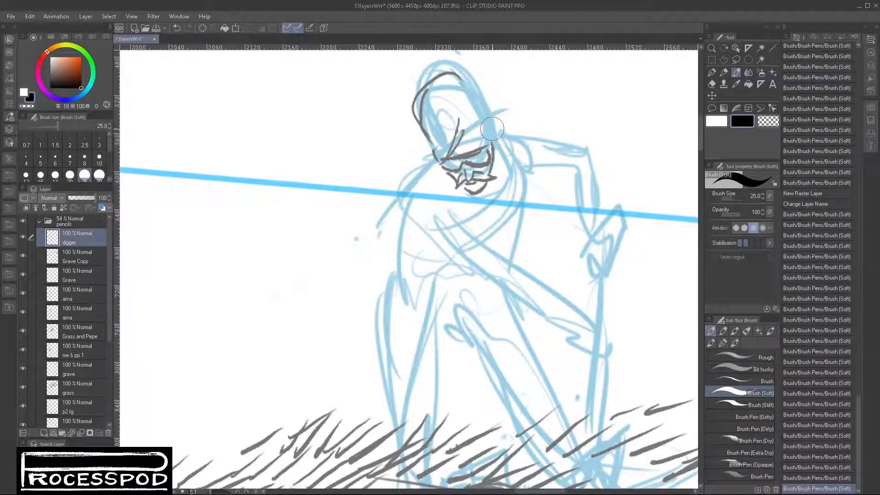
- Draw the right side of the digger's face and strengthen the curved band across the lower head
left_click_drag(489, 124, 492, 148)
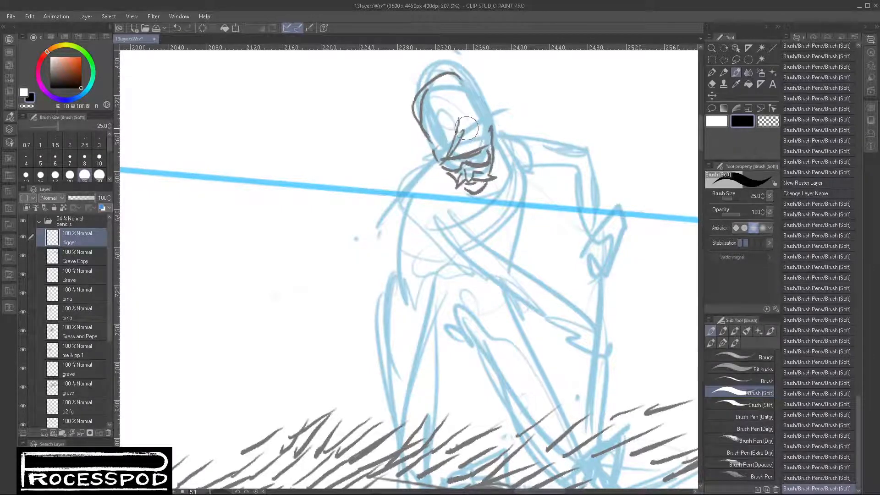
left_click_drag(435, 151, 482, 123)
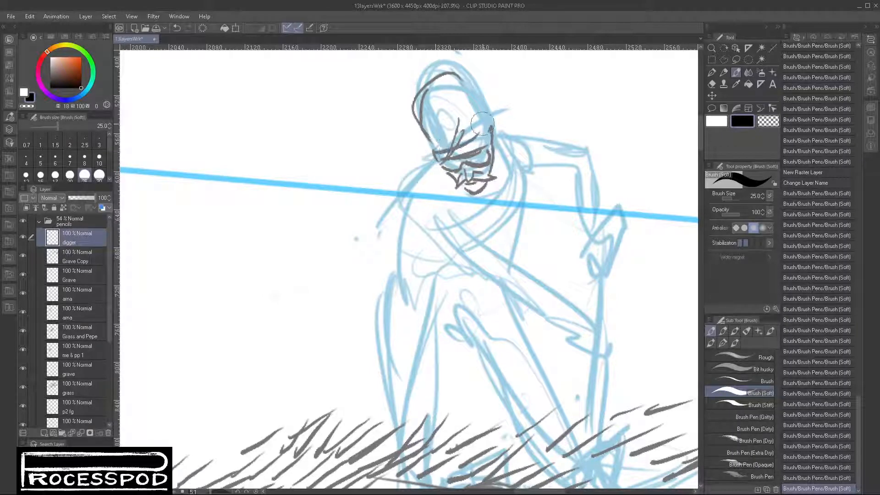
left_click_drag(434, 155, 485, 124)
mouse_move(434, 145)
left_mouse_down()
mouse_move(456, 146)
mouse_move(483, 123)
mouse_move(476, 135)
mouse_move(492, 99)
mouse_move(485, 140)
left_mouse_up()
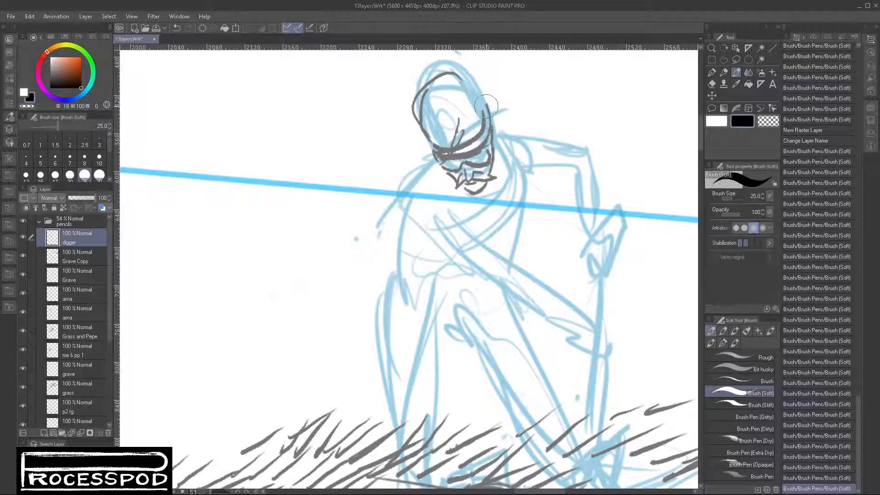
left_click_drag(486, 109, 480, 137)
scroll(503, 165, "up", 1)
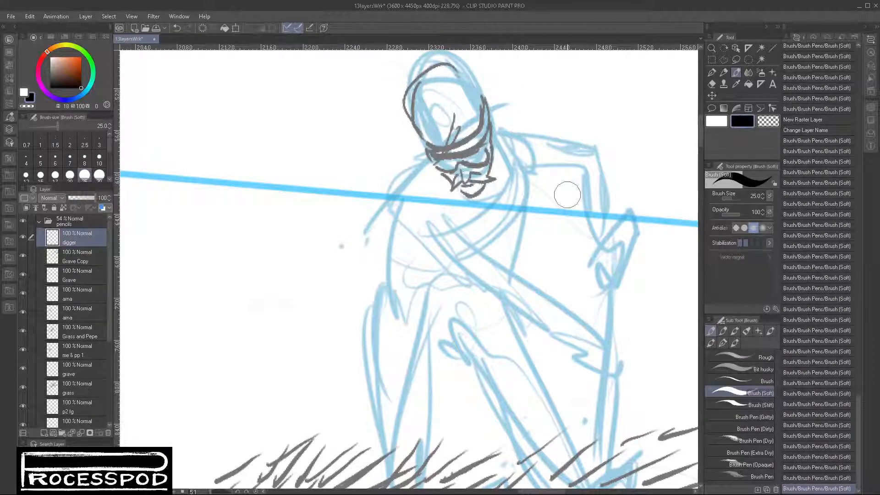
- Switch to the Darker pencil at size 10 and add loose strands along the right side of the digger's head
scroll(568, 194, "down", 1)
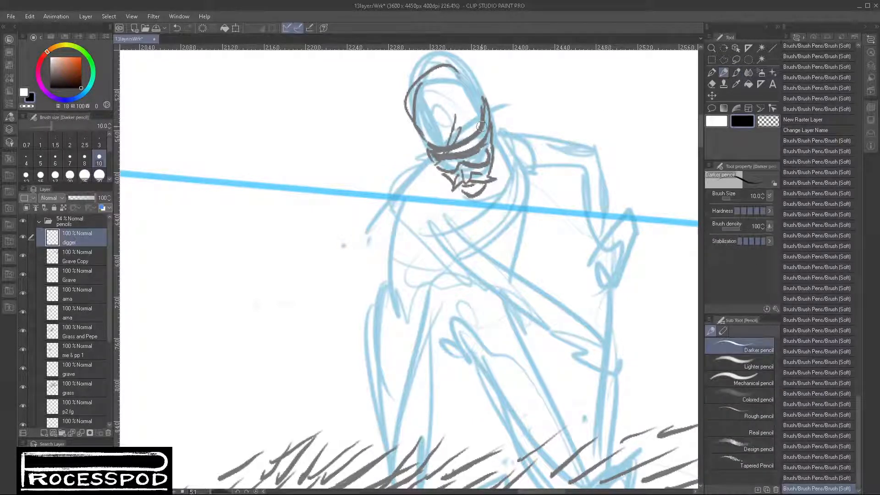
left_click_drag(496, 128, 505, 138)
left_click_drag(489, 105, 504, 136)
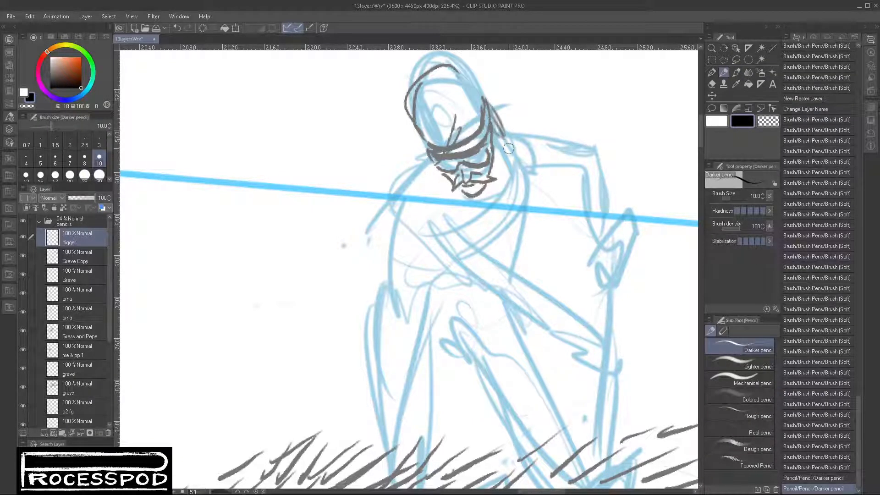
left_click_drag(484, 89, 502, 128)
left_click_drag(486, 91, 488, 120)
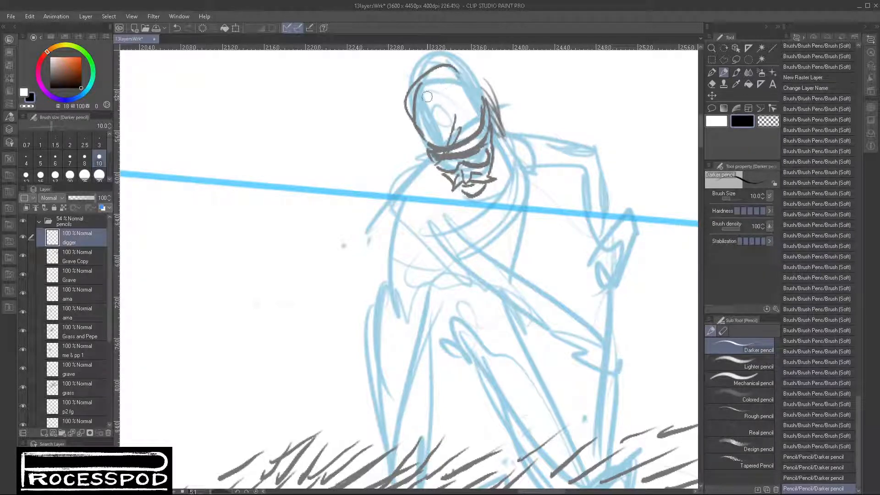
- Hatch the inside of the digger's head outline above the curved band and shade its upper right side
mouse_move(432, 117)
left_mouse_down()
mouse_move(433, 146)
mouse_move(457, 86)
mouse_move(424, 106)
mouse_move(431, 146)
left_mouse_up()
left_click_drag(442, 115, 431, 147)
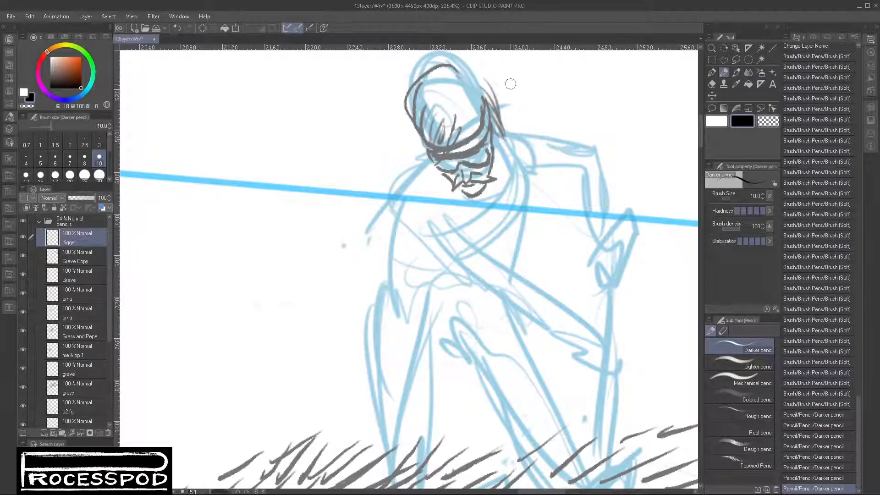
left_click_drag(456, 75, 447, 106)
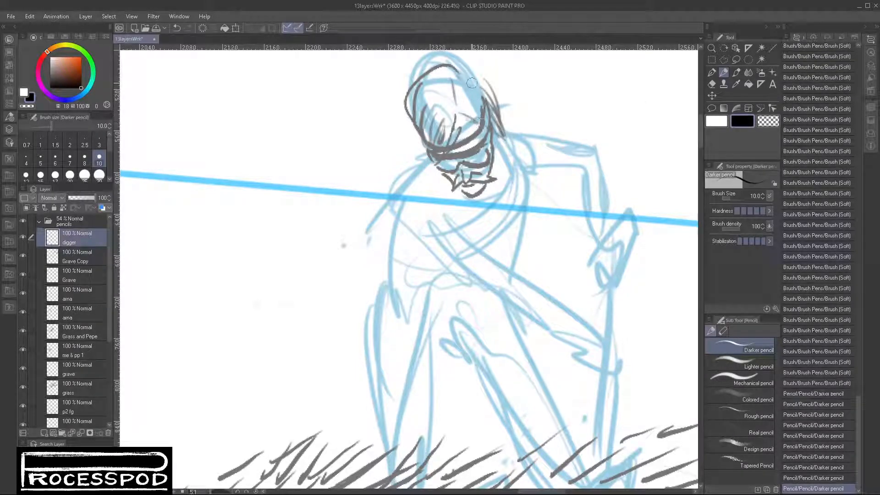
mouse_move(458, 65)
left_mouse_down()
mouse_move(494, 92)
mouse_move(479, 82)
mouse_move(490, 111)
mouse_move(493, 99)
mouse_move(486, 79)
mouse_move(489, 111)
mouse_move(482, 77)
mouse_move(482, 115)
mouse_move(477, 77)
mouse_move(460, 71)
mouse_move(480, 93)
mouse_move(476, 123)
left_mouse_up()
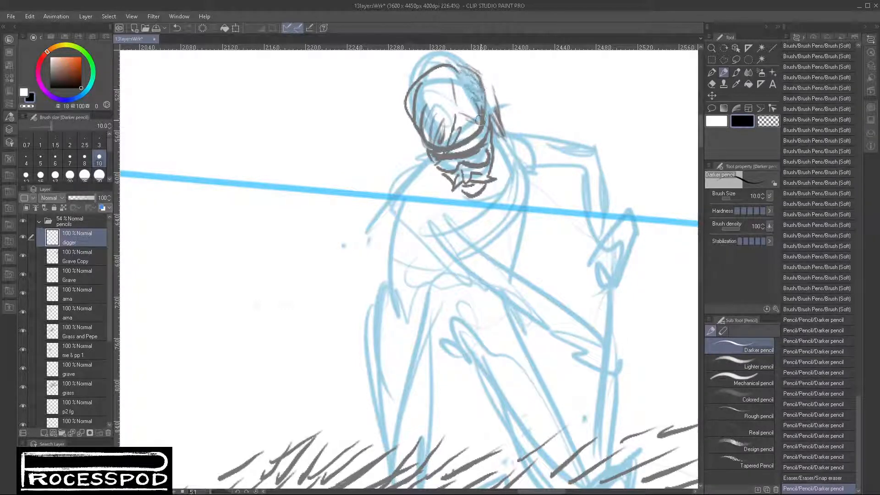
- Draw the curved shape behind the digger's head and a short contour beside the left cheek
mouse_move(485, 85)
left_mouse_down()
mouse_move(504, 107)
mouse_move(484, 86)
mouse_move(490, 123)
mouse_move(477, 80)
mouse_move(522, 135)
left_mouse_up()
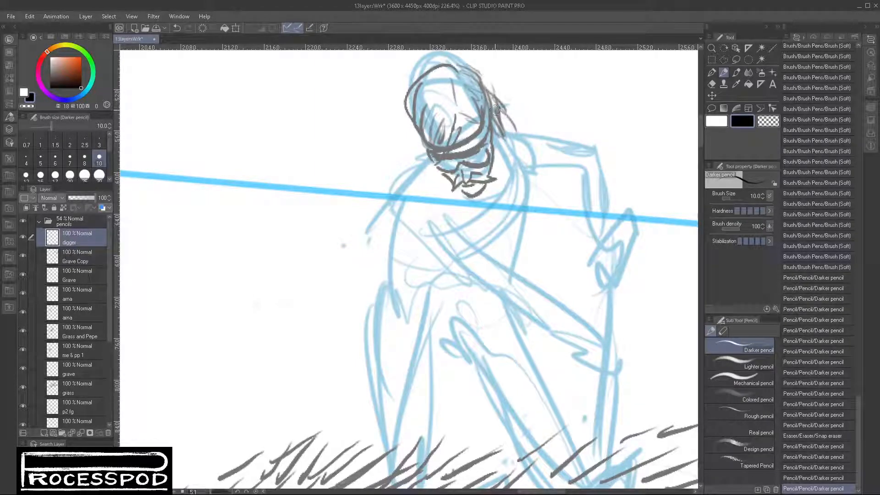
left_click_drag(492, 93, 527, 133)
left_click_drag(403, 130, 430, 159)
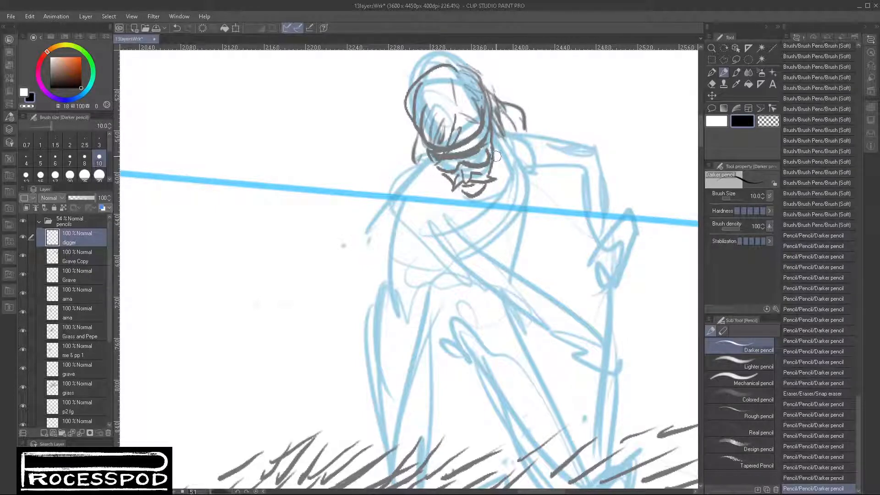
- Pencil the long edge running from behind the digger's beard down the chest and the pointed fold below the beard
left_click_drag(496, 134, 491, 175)
left_click_drag(500, 133, 511, 216)
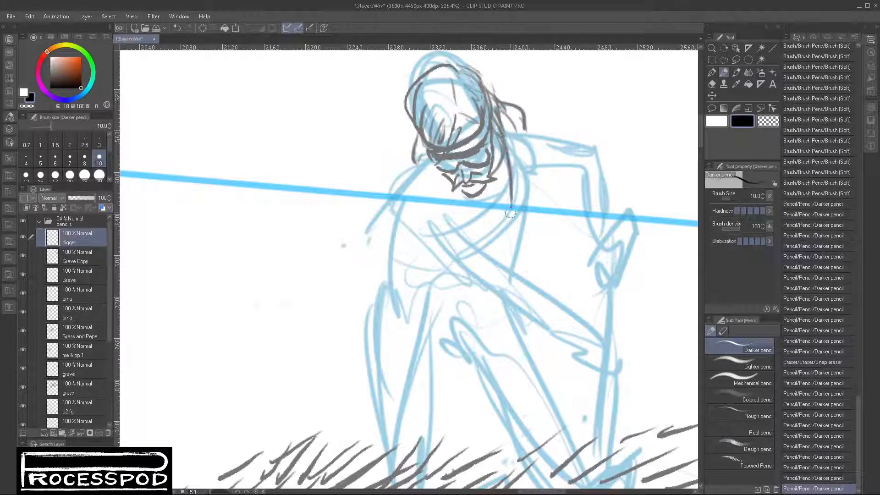
left_click_drag(502, 175, 511, 247)
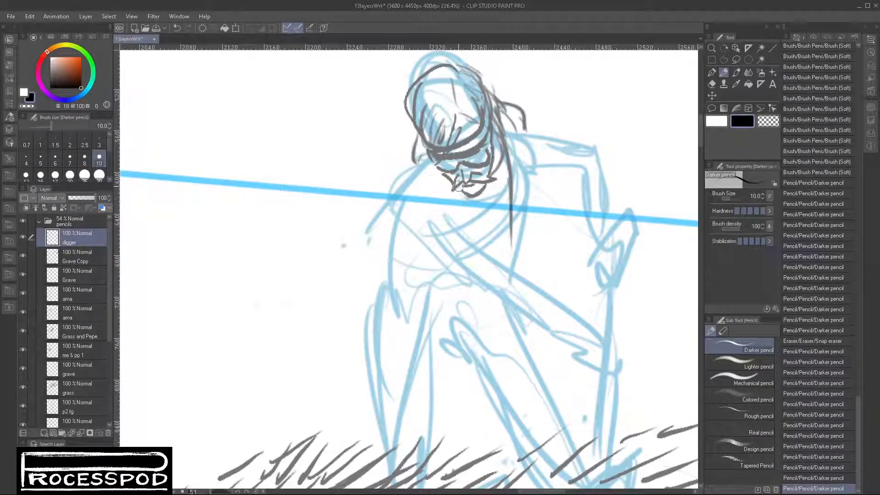
left_click_drag(460, 192, 477, 244)
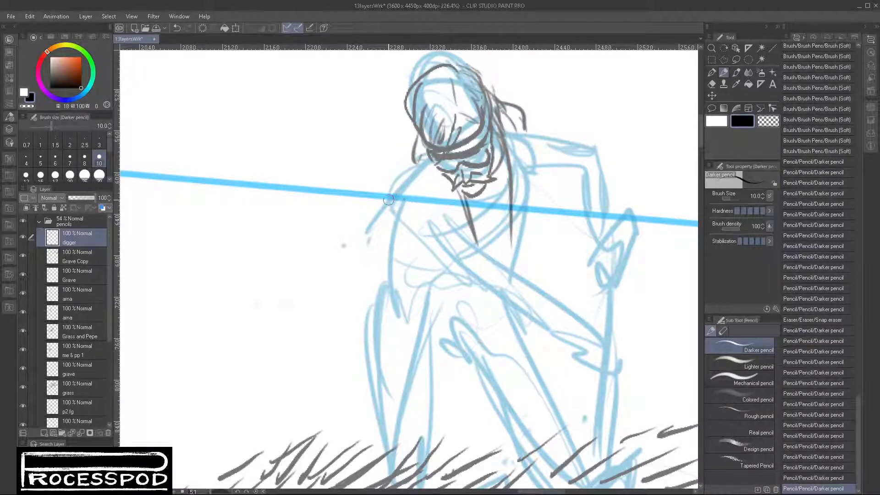
- Outline the digger's left shoulder and sleeve edge, plus the right shoulder, upper sleeve and vertical garment folds
mouse_move(387, 220)
left_mouse_down()
mouse_move(424, 210)
mouse_move(447, 216)
left_mouse_up()
mouse_move(414, 180)
left_mouse_down()
mouse_move(442, 211)
mouse_move(459, 204)
left_mouse_up()
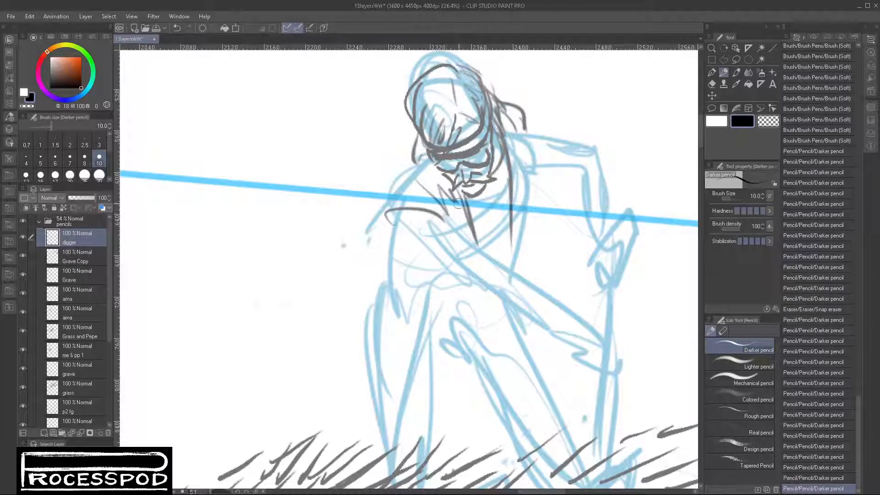
left_click_drag(428, 146, 381, 219)
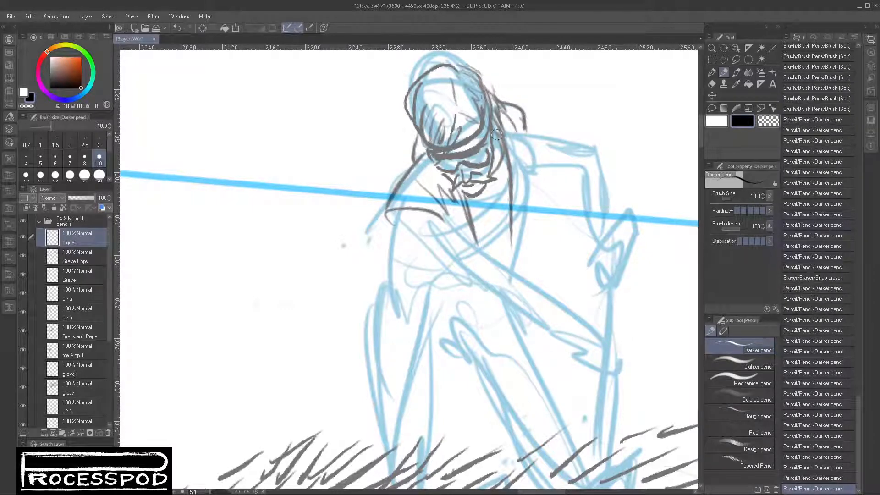
mouse_move(496, 134)
left_mouse_down()
mouse_move(532, 128)
mouse_move(509, 129)
mouse_move(537, 181)
mouse_move(539, 241)
left_mouse_up()
mouse_move(534, 252)
left_mouse_down()
mouse_move(522, 159)
mouse_move(607, 150)
mouse_move(542, 165)
mouse_move(579, 169)
mouse_move(570, 178)
left_mouse_up()
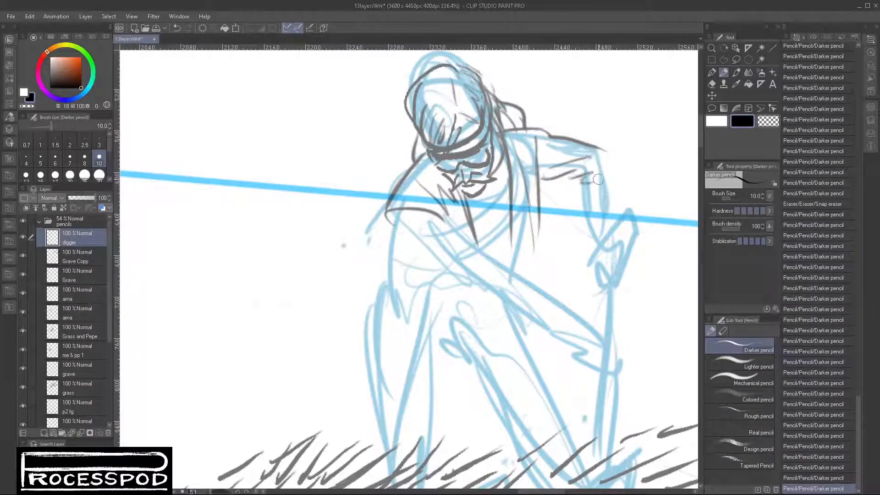
- Draw the digger's bent right arm with sleeve folds and cuff, and the upper hand gripping the shovel
mouse_move(605, 154)
left_mouse_down()
mouse_move(586, 182)
mouse_move(589, 235)
mouse_move(630, 232)
mouse_move(594, 239)
mouse_move(629, 232)
left_mouse_up()
left_click_drag(614, 158, 634, 242)
mouse_move(589, 175)
left_mouse_down()
mouse_move(627, 223)
mouse_move(597, 258)
mouse_move(601, 267)
mouse_move(591, 267)
mouse_move(606, 281)
left_mouse_up()
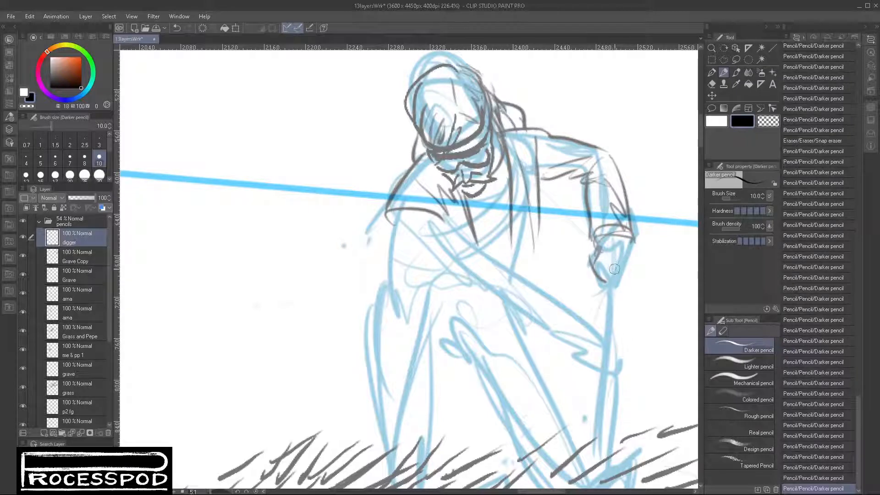
left_click_drag(600, 267, 627, 289)
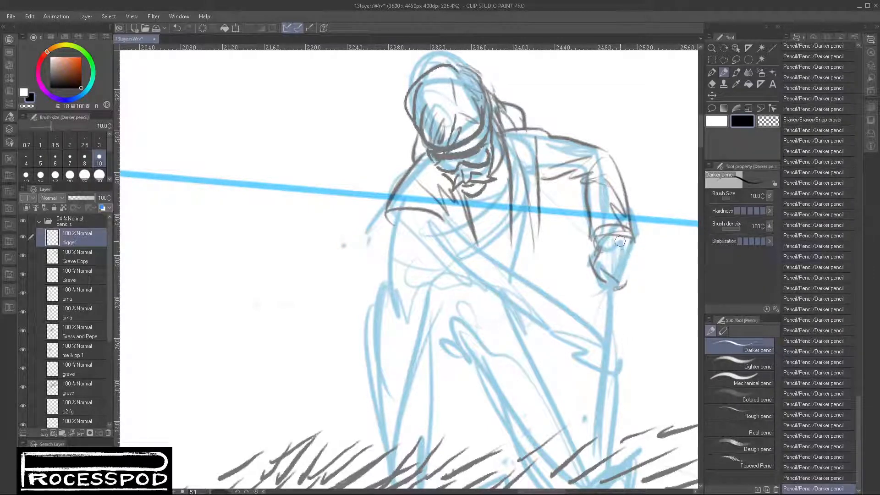
left_click_drag(632, 259, 618, 289)
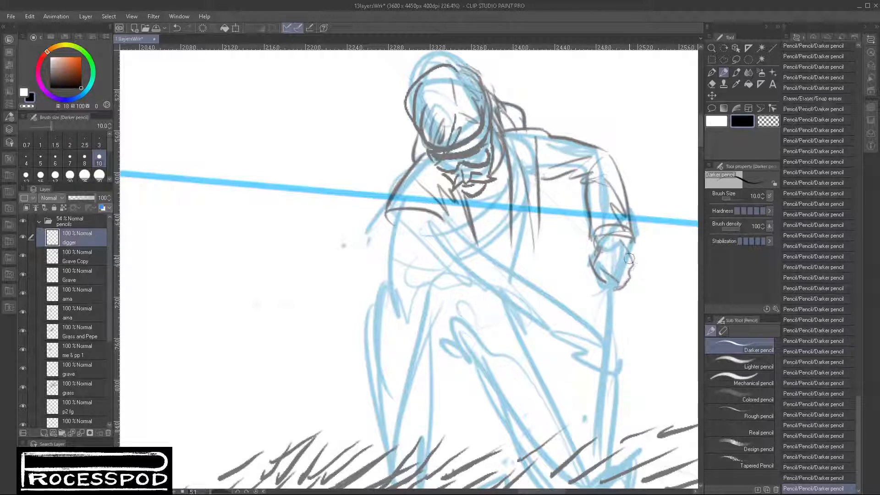
- Draw the shovel handle below the upper hand, the lower fist around it, and the darkened shaft beneath
mouse_move(602, 244)
left_mouse_down()
mouse_move(626, 247)
mouse_move(604, 255)
mouse_move(605, 339)
left_mouse_up()
mouse_move(614, 279)
left_mouse_down()
mouse_move(612, 347)
mouse_move(592, 361)
mouse_move(606, 355)
mouse_move(613, 366)
mouse_move(592, 368)
mouse_move(599, 377)
mouse_move(616, 370)
mouse_move(608, 348)
mouse_move(615, 360)
mouse_move(622, 341)
mouse_move(623, 354)
mouse_move(618, 374)
mouse_move(597, 375)
mouse_move(624, 370)
mouse_move(626, 348)
left_mouse_up()
mouse_move(602, 380)
left_mouse_down()
mouse_move(611, 307)
mouse_move(587, 278)
mouse_move(579, 355)
left_mouse_up()
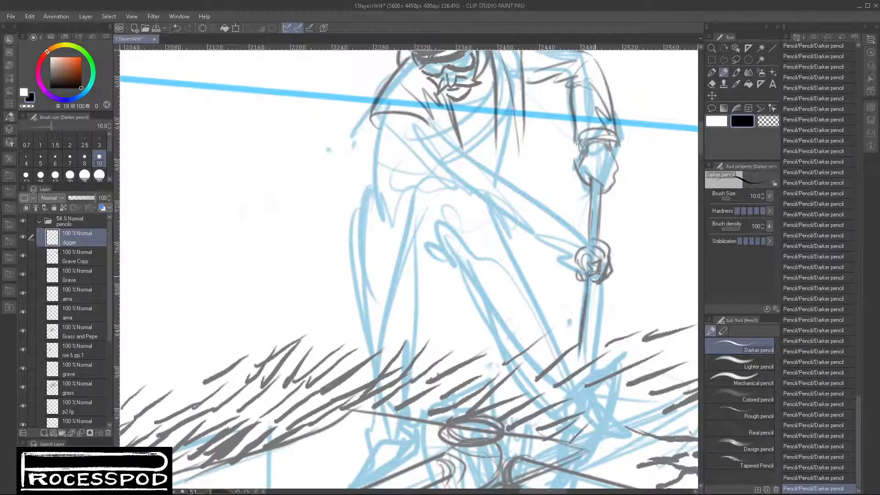
left_click_drag(594, 276, 588, 347)
left_click_drag(595, 294, 589, 341)
- Extend the shovel shaft into an outlined, hatched blade behind the rail, and lighten the shaft's joint with white
left_click_drag(600, 337, 579, 237)
mouse_move(577, 189)
left_mouse_down()
mouse_move(566, 245)
mouse_move(546, 258)
mouse_move(589, 242)
left_mouse_up()
mouse_move(545, 265)
left_mouse_down()
mouse_move(584, 249)
mouse_move(557, 252)
mouse_move(558, 288)
left_mouse_up()
mouse_move(570, 252)
left_mouse_down()
mouse_move(565, 288)
mouse_move(532, 275)
mouse_move(533, 316)
mouse_move(552, 343)
mouse_move(570, 339)
mouse_move(589, 293)
mouse_move(550, 341)
left_mouse_up()
mouse_move(574, 253)
left_mouse_down()
mouse_move(535, 261)
mouse_move(551, 262)
mouse_move(587, 241)
mouse_move(574, 260)
mouse_move(592, 243)
mouse_move(584, 295)
mouse_move(555, 298)
mouse_move(562, 288)
mouse_move(554, 315)
mouse_move(567, 259)
mouse_move(561, 300)
mouse_move(576, 260)
mouse_move(571, 294)
left_mouse_up()
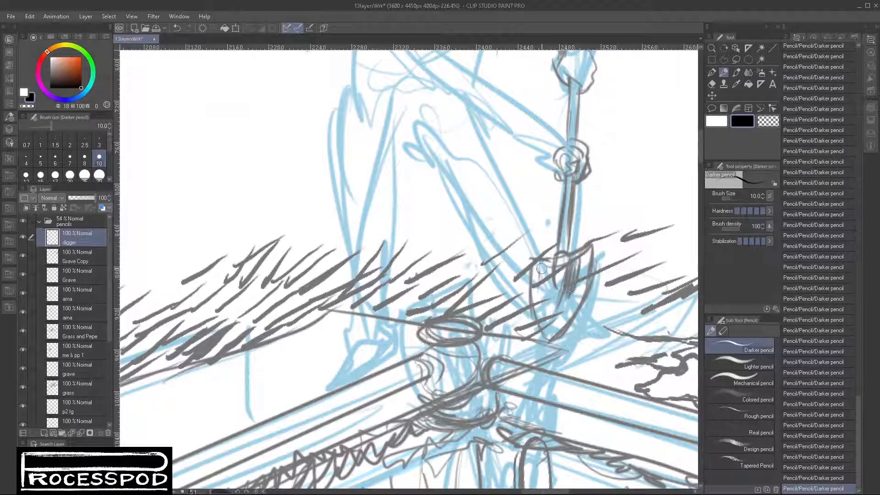
mouse_move(541, 269)
left_mouse_down()
mouse_move(548, 305)
mouse_move(555, 289)
mouse_move(554, 304)
mouse_move(565, 301)
mouse_move(577, 275)
mouse_move(555, 294)
left_mouse_up()
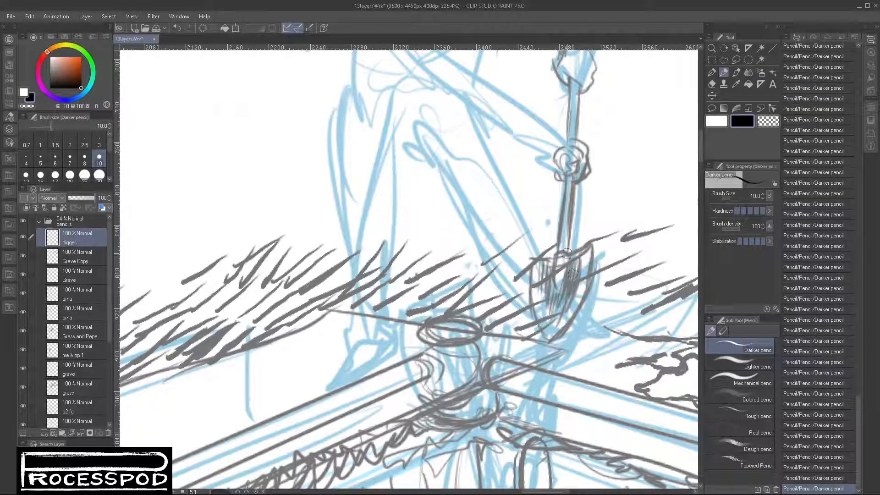
left_click(715, 121)
mouse_move(561, 259)
left_mouse_down()
mouse_move(557, 278)
mouse_move(564, 260)
left_mouse_up()
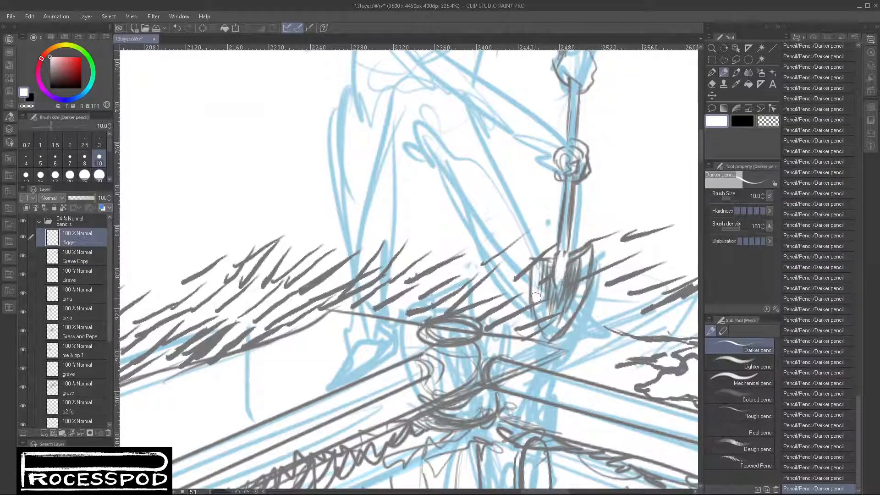
- Lighten the shovel blade with white strokes, then redraw its upper edge, side and pointed tip in black
mouse_move(536, 297)
left_mouse_down()
mouse_move(547, 279)
mouse_move(550, 321)
mouse_move(545, 298)
mouse_move(555, 315)
mouse_move(577, 266)
mouse_move(575, 298)
mouse_move(598, 259)
left_mouse_up()
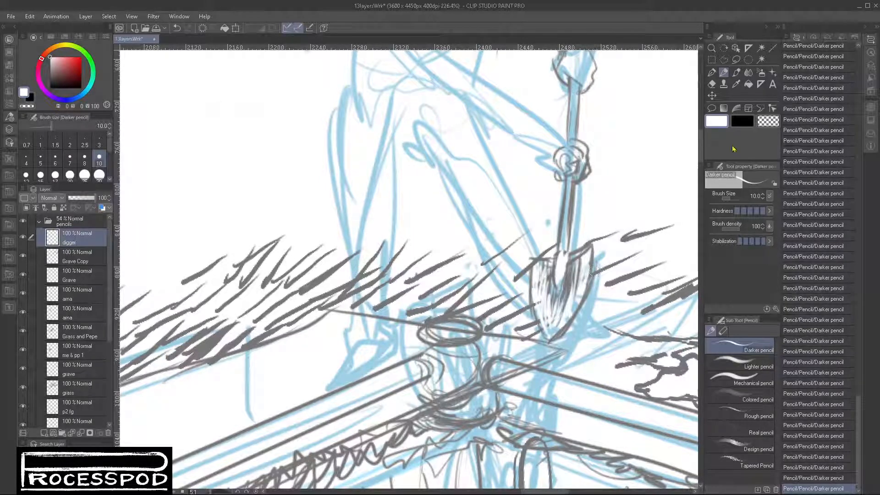
left_click(767, 122)
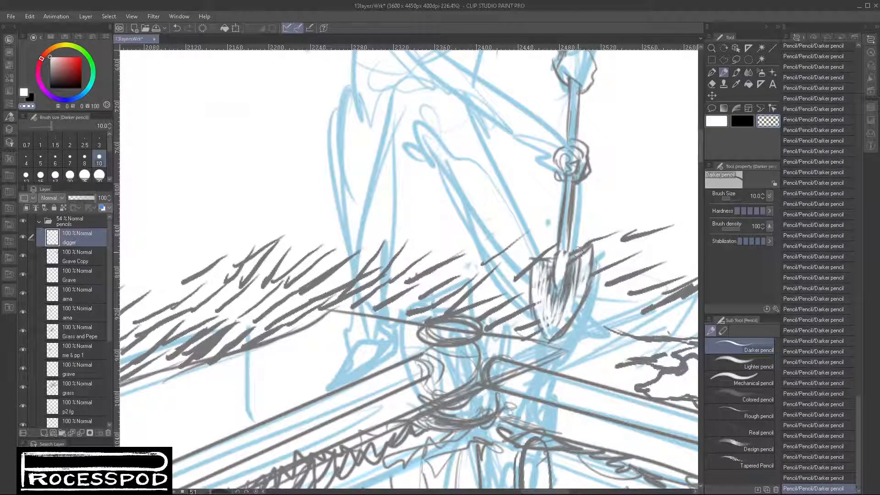
left_click(741, 122)
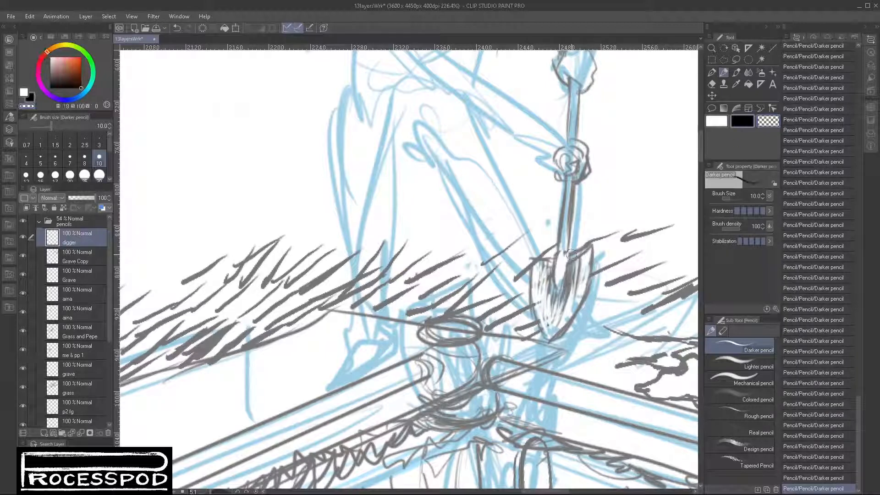
left_click(767, 121)
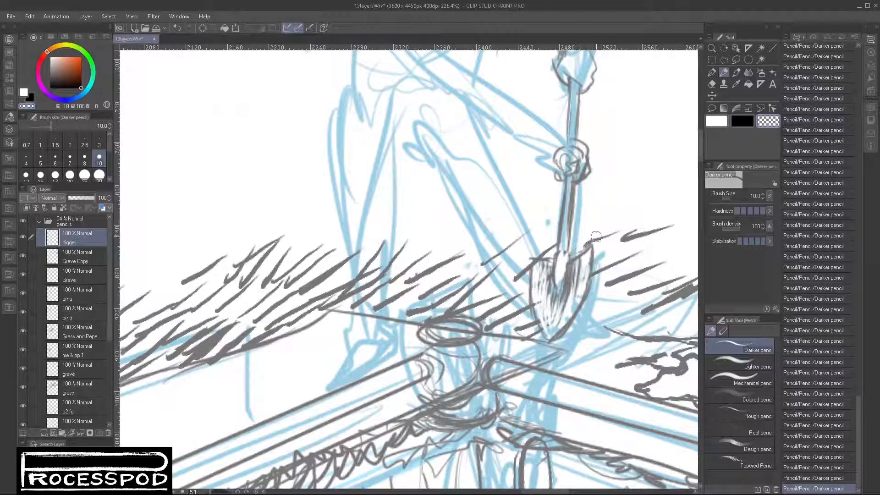
left_click(741, 122)
mouse_move(559, 255)
left_mouse_down()
mouse_move(544, 260)
mouse_move(533, 293)
mouse_move(546, 337)
mouse_move(571, 311)
left_mouse_up()
left_click_drag(590, 257, 552, 343)
mouse_move(578, 314)
left_mouse_down()
mouse_move(552, 344)
mouse_move(557, 338)
left_mouse_up()
- Add white highlights inside the shovel blade, then define the rounded socket and the lower shaft edge in black
left_click(717, 122)
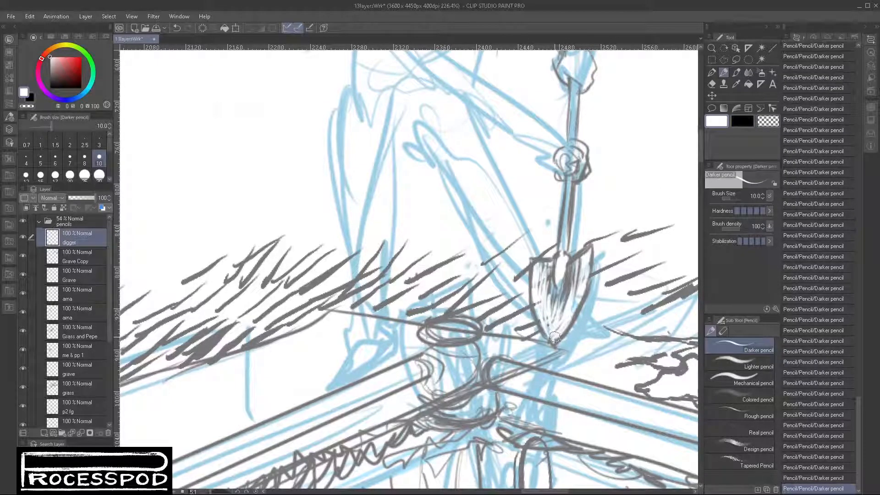
mouse_move(582, 260)
left_mouse_down()
mouse_move(558, 310)
mouse_move(562, 278)
mouse_move(552, 318)
left_mouse_up()
left_click(741, 121)
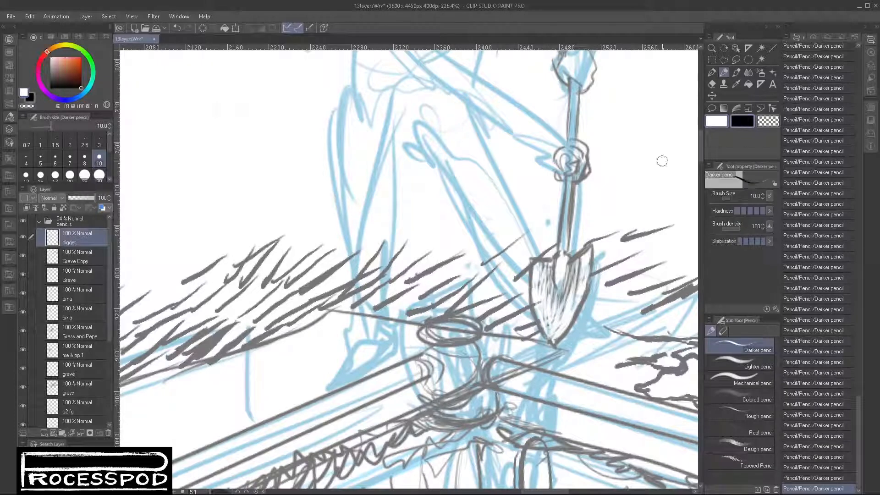
mouse_move(556, 264)
left_mouse_down()
mouse_move(555, 290)
mouse_move(570, 276)
left_mouse_up()
mouse_move(572, 188)
left_mouse_down()
mouse_move(569, 256)
mouse_move(574, 251)
mouse_move(566, 254)
left_mouse_up()
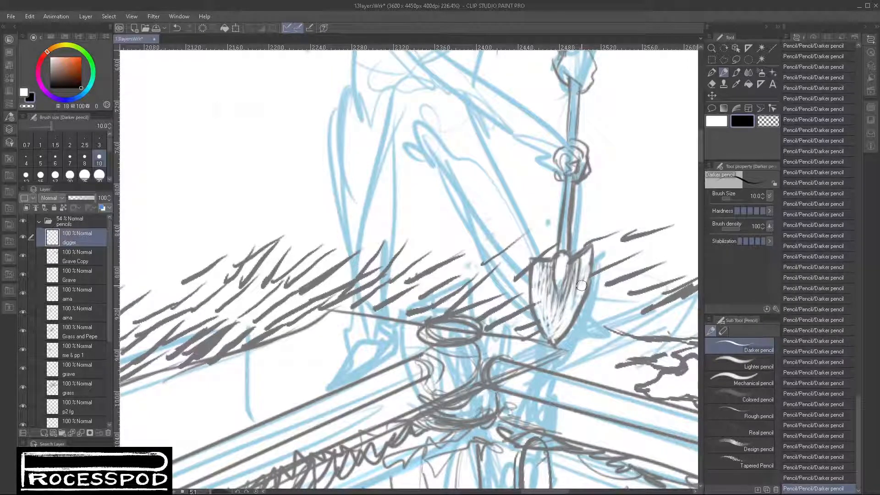
key("c")
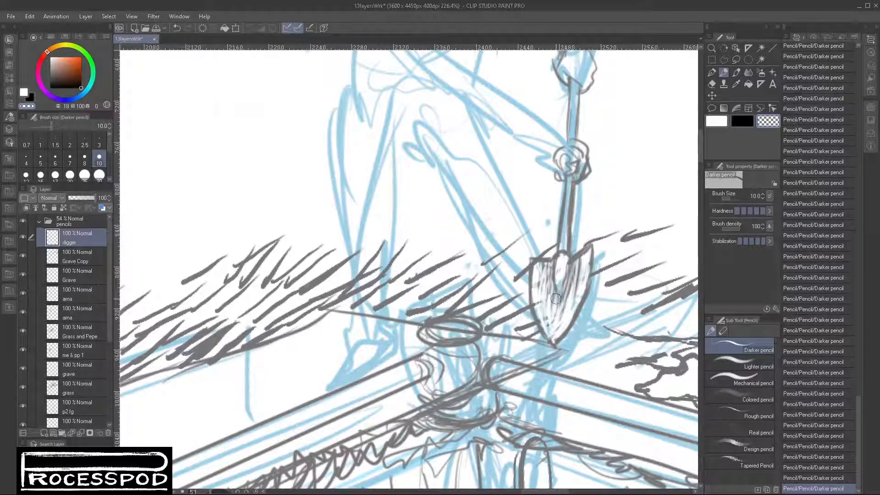
left_click(741, 123)
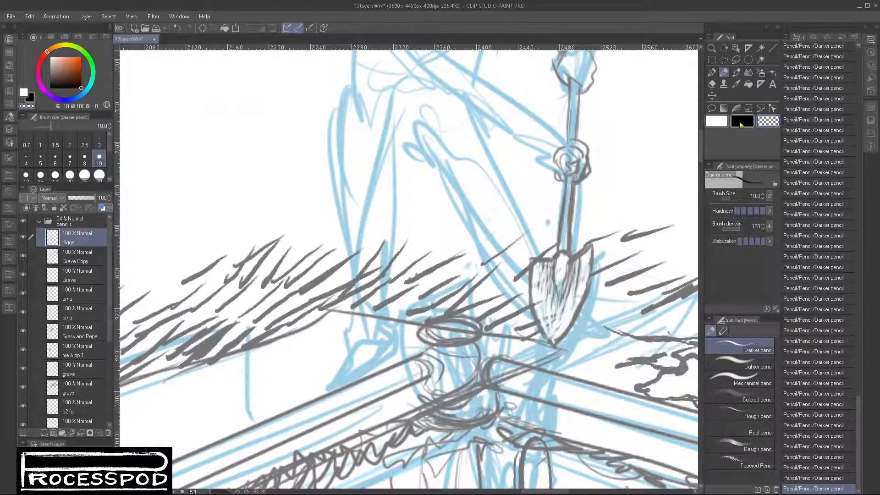
- Draw the digger's lower arm from the sleeve to the gripping fist with wrinkles and cuff, and darken the other wrist's cuff
left_click_drag(606, 182, 592, 262)
mouse_move(545, 215)
left_mouse_down()
mouse_move(531, 221)
mouse_move(549, 208)
mouse_move(527, 231)
mouse_move(536, 208)
left_mouse_up()
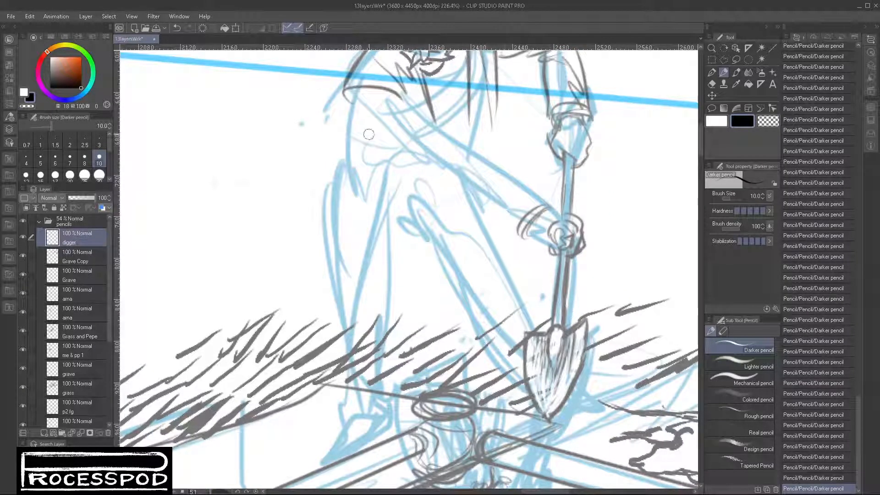
left_click_drag(359, 126, 517, 238)
mouse_move(403, 103)
left_mouse_down()
mouse_move(548, 204)
mouse_move(520, 227)
mouse_move(522, 216)
mouse_move(527, 236)
mouse_move(551, 210)
mouse_move(522, 223)
mouse_move(511, 241)
mouse_move(526, 242)
left_mouse_up()
left_click_drag(482, 212, 502, 226)
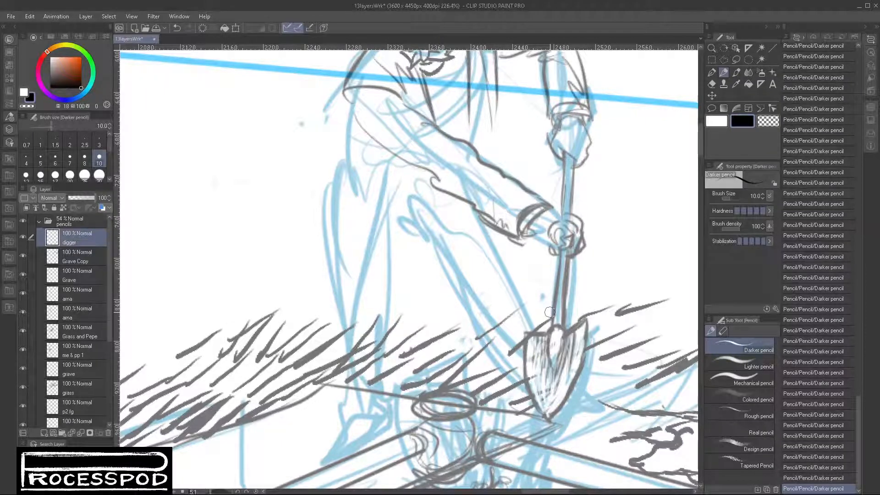
left_click_drag(485, 213, 499, 219)
mouse_move(497, 204)
left_mouse_down()
mouse_move(508, 239)
mouse_move(505, 206)
left_mouse_up()
mouse_move(554, 85)
left_mouse_down()
mouse_move(596, 92)
mouse_move(556, 103)
left_mouse_up()
left_click_drag(554, 97, 594, 109)
- Add a row of short vertical garment folds at the waist beneath the digger's extended forearm
left_click_drag(437, 248, 437, 260)
mouse_move(368, 151)
left_mouse_down()
mouse_move(363, 202)
mouse_move(370, 205)
left_mouse_up()
left_click_drag(379, 158, 378, 212)
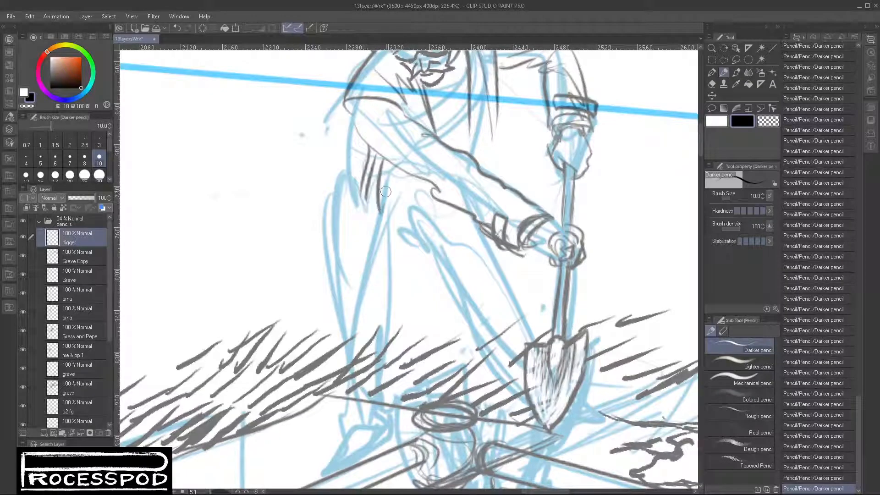
left_click_drag(388, 181, 386, 206)
left_click_drag(395, 171, 400, 197)
mouse_move(404, 175)
left_mouse_down()
mouse_move(409, 198)
mouse_move(421, 196)
left_mouse_up()
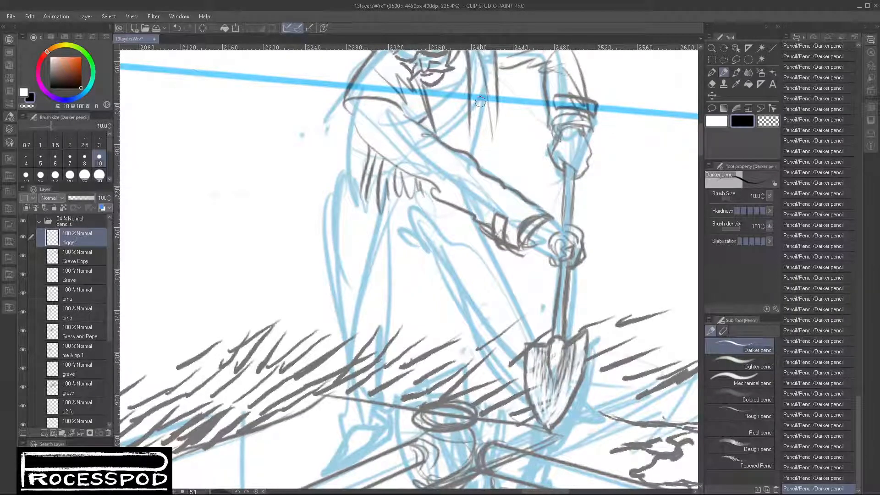
- Draw pointed, hatched garment folds hanging from the chest beside the digger's bent arm
left_click_drag(508, 84, 467, 253)
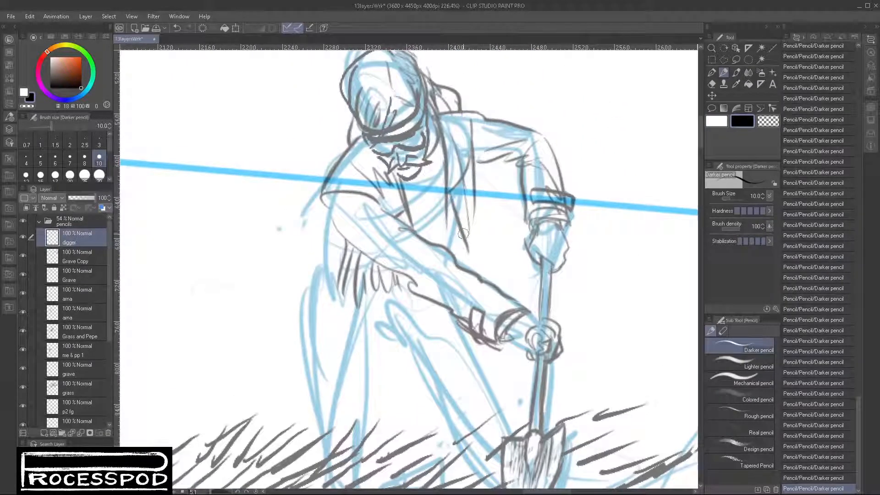
mouse_move(462, 195)
left_mouse_down()
mouse_move(473, 247)
mouse_move(479, 215)
mouse_move(492, 216)
left_mouse_up()
left_click_drag(475, 165, 493, 214)
mouse_move(477, 159)
left_mouse_down()
mouse_move(497, 190)
mouse_move(494, 217)
left_mouse_up()
left_click_drag(488, 213, 475, 246)
- Outline the digger's outer torso edge and the flared coat skirt down to its curved hem
left_click_drag(497, 281, 595, 167)
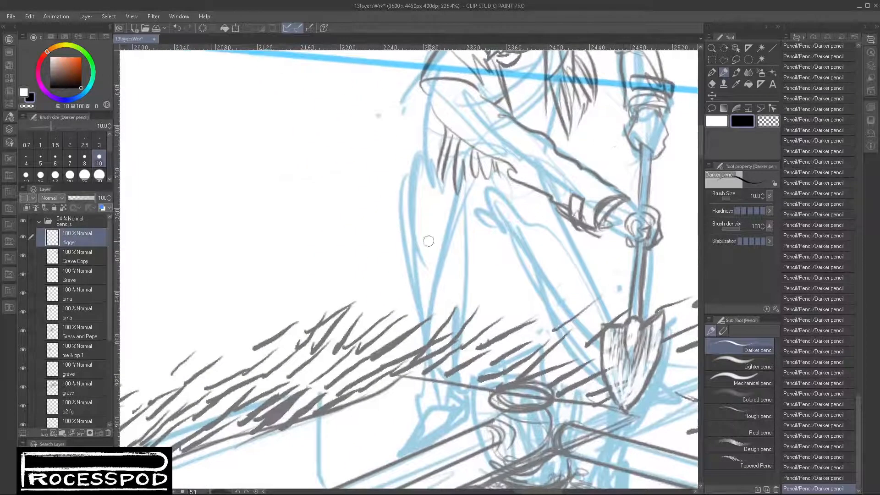
mouse_move(425, 76)
left_mouse_down()
mouse_move(420, 190)
mouse_move(430, 197)
left_mouse_up()
left_click_drag(428, 202, 411, 313)
left_click_drag(387, 267, 376, 336)
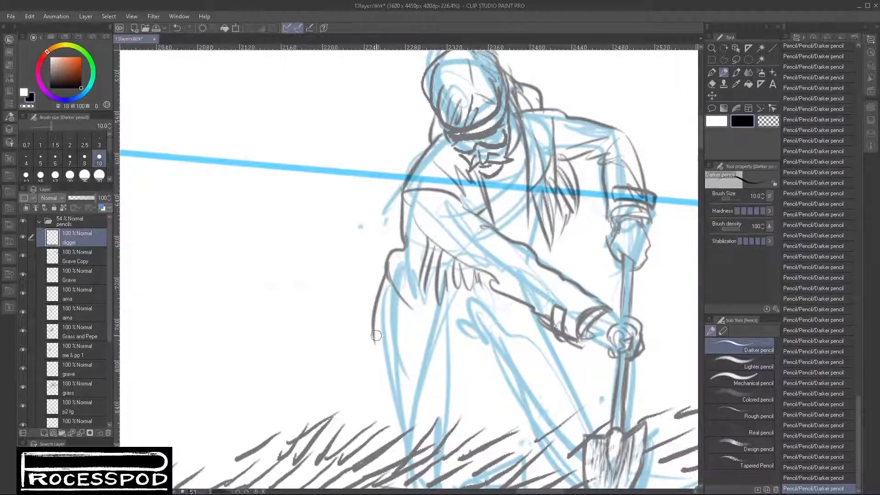
left_click_drag(523, 385, 495, 365)
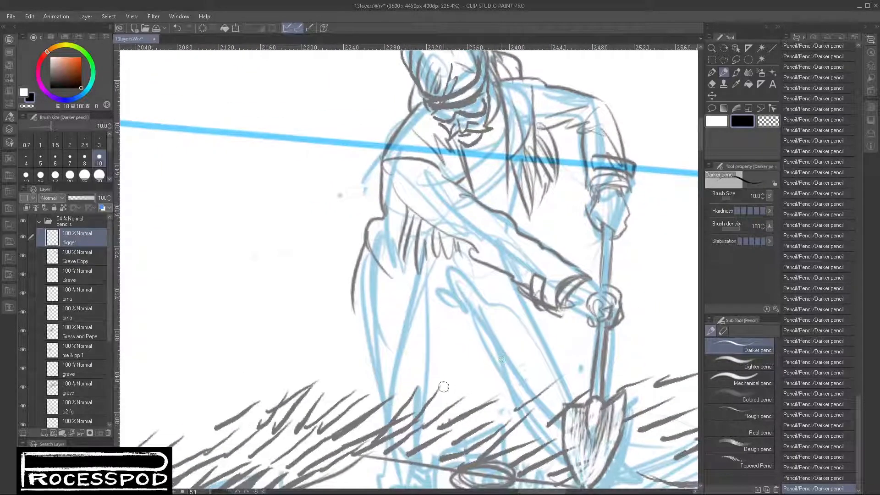
left_click_drag(347, 294, 434, 328)
left_click_drag(436, 332, 459, 299)
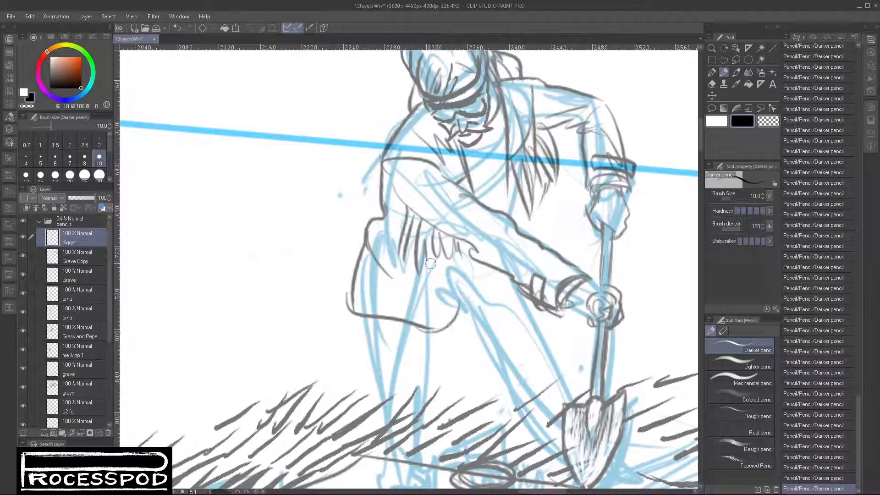
- Draw the flap and pocket shape on the coat skirt, close its inner edge, and add a small fold above the forearm
mouse_move(398, 268)
left_mouse_down()
mouse_move(394, 298)
mouse_move(426, 300)
left_mouse_up()
mouse_move(405, 253)
left_mouse_down()
mouse_move(437, 269)
mouse_move(455, 259)
mouse_move(428, 250)
mouse_move(455, 253)
left_mouse_up()
mouse_move(451, 260)
left_mouse_down()
mouse_move(446, 292)
mouse_move(424, 306)
mouse_move(464, 311)
mouse_move(436, 332)
left_mouse_up()
left_click_drag(462, 307, 428, 337)
left_click_drag(538, 251, 491, 276)
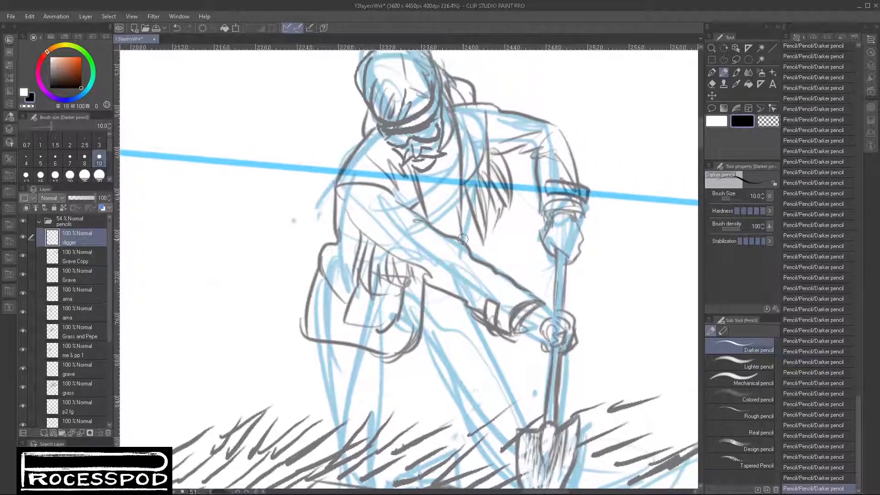
mouse_move(472, 237)
left_mouse_down()
mouse_move(499, 242)
mouse_move(491, 243)
mouse_move(505, 271)
left_mouse_up()
mouse_move(466, 304)
left_mouse_down()
mouse_move(483, 328)
mouse_move(496, 316)
mouse_move(496, 276)
left_mouse_up()
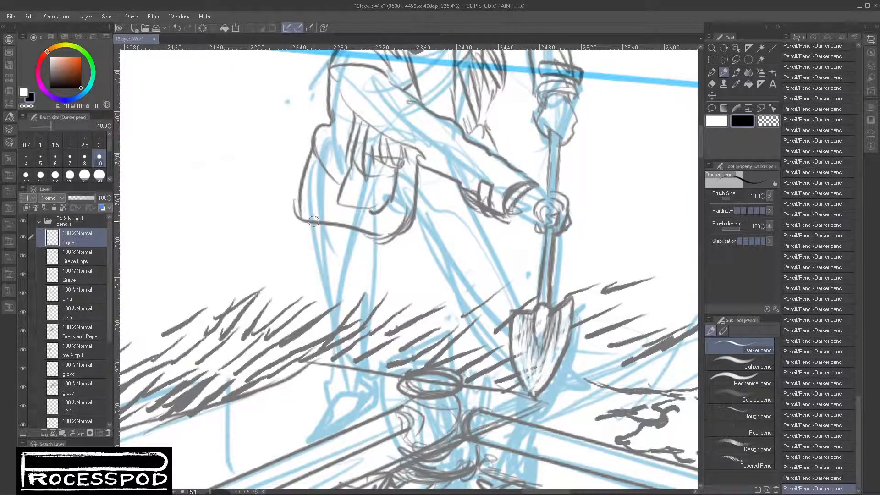
- Draw the digger's rear leg from the coat hem to the ankle, with trouser folds and the lower cuff
left_click_drag(373, 230, 382, 373)
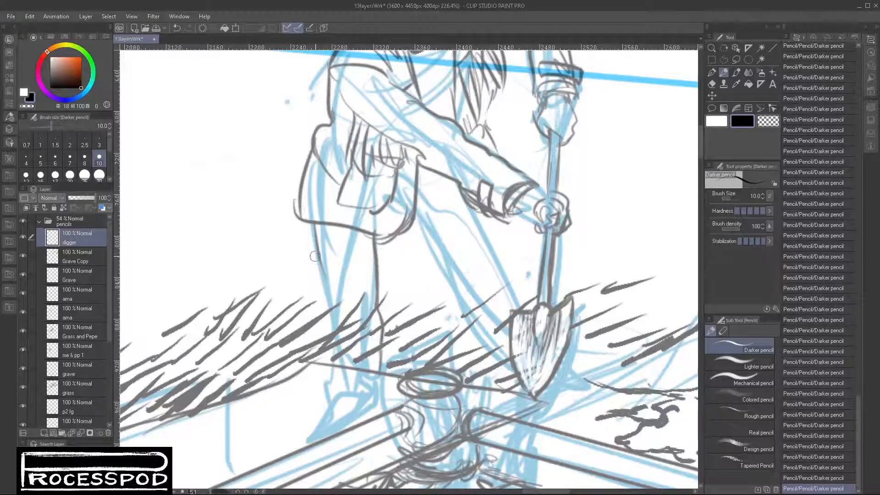
left_click_drag(314, 256, 349, 364)
mouse_move(336, 317)
left_mouse_down()
mouse_move(344, 423)
mouse_move(380, 422)
left_mouse_up()
mouse_move(381, 368)
left_mouse_down()
mouse_move(385, 422)
mouse_move(365, 401)
left_mouse_up()
mouse_move(356, 387)
left_mouse_down()
mouse_move(379, 400)
mouse_move(372, 360)
left_mouse_up()
left_click_drag(353, 276, 365, 360)
left_click_drag(361, 236, 366, 277)
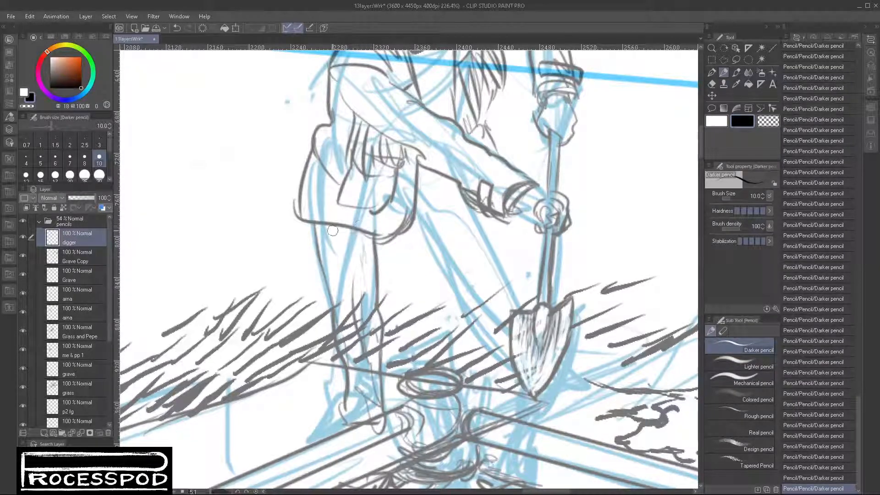
left_click_drag(333, 231, 338, 319)
- Move the digger layer slightly up and to the left relative to the grave railing
left_click_drag(408, 386, 409, 237)
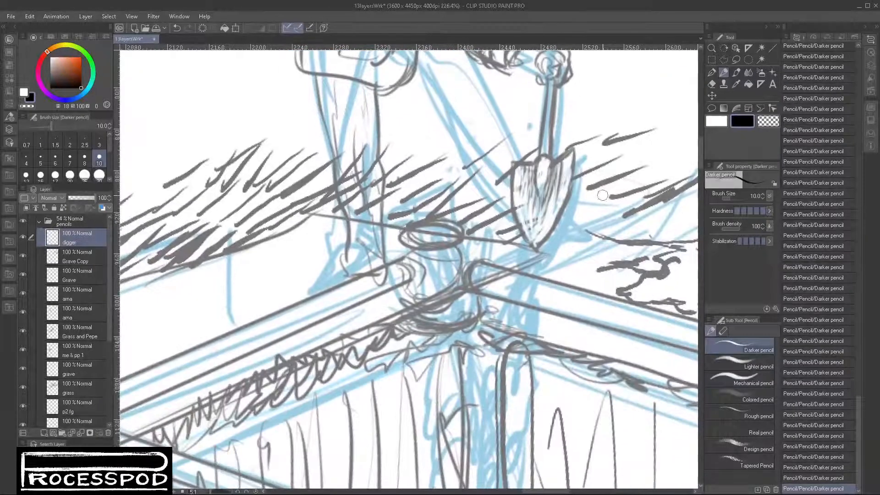
left_click(712, 96)
left_click_drag(519, 177, 504, 138)
left_click_drag(555, 188, 444, 379)
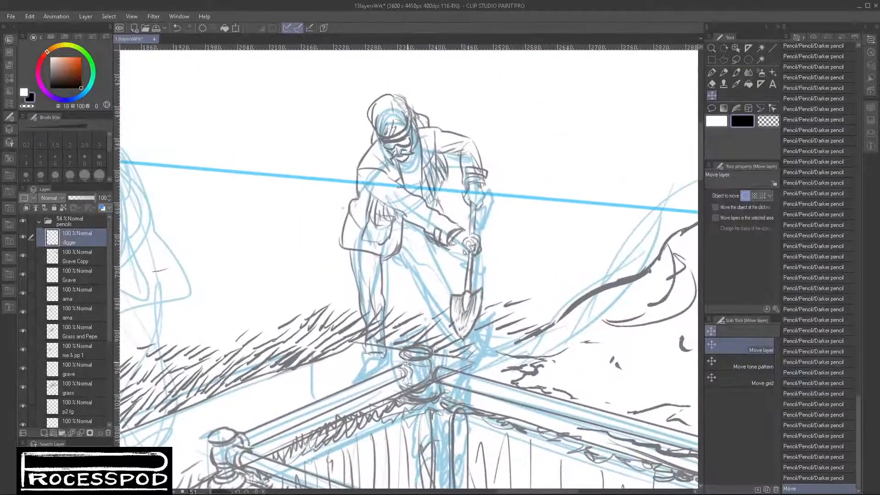
left_click_drag(411, 337, 432, 340)
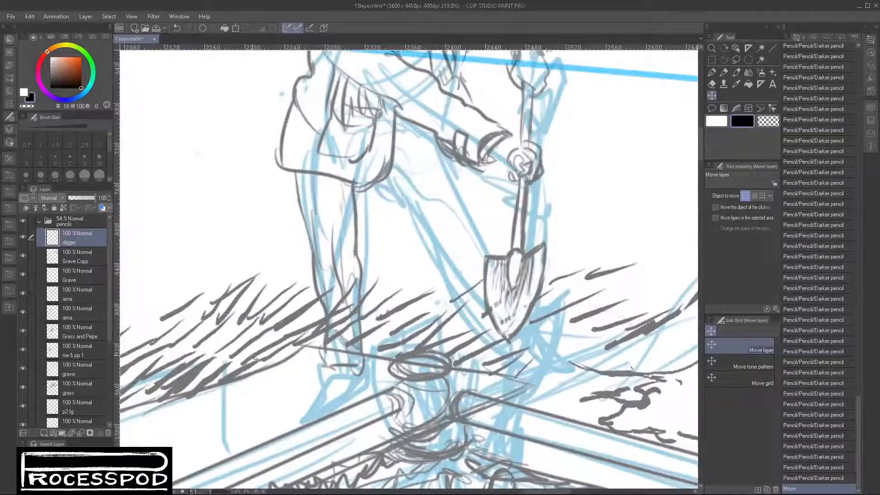
- Extend the rear trouser cuff with the Darker pencil and draw the boot with its toe and sole behind the rail
left_click(723, 73)
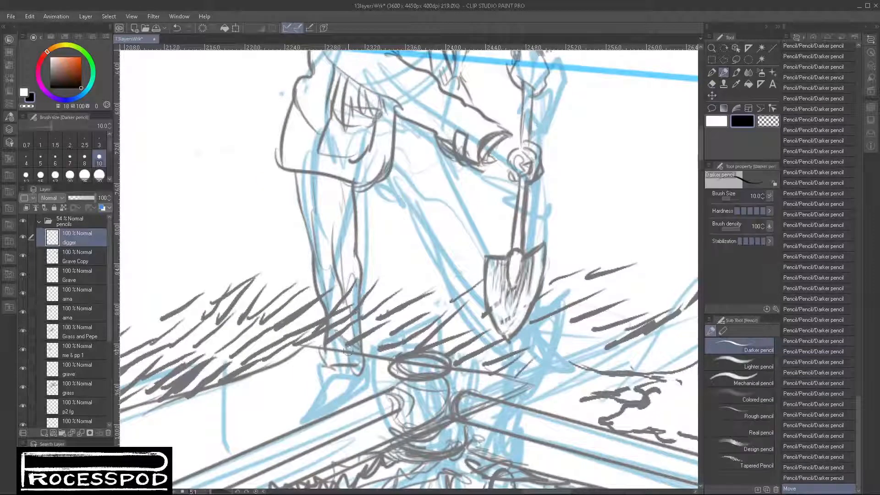
mouse_move(328, 364)
left_mouse_down()
mouse_move(369, 265)
mouse_move(390, 271)
mouse_move(344, 312)
mouse_move(324, 316)
left_mouse_up()
mouse_move(322, 321)
left_mouse_down()
mouse_move(394, 271)
mouse_move(372, 306)
left_mouse_up()
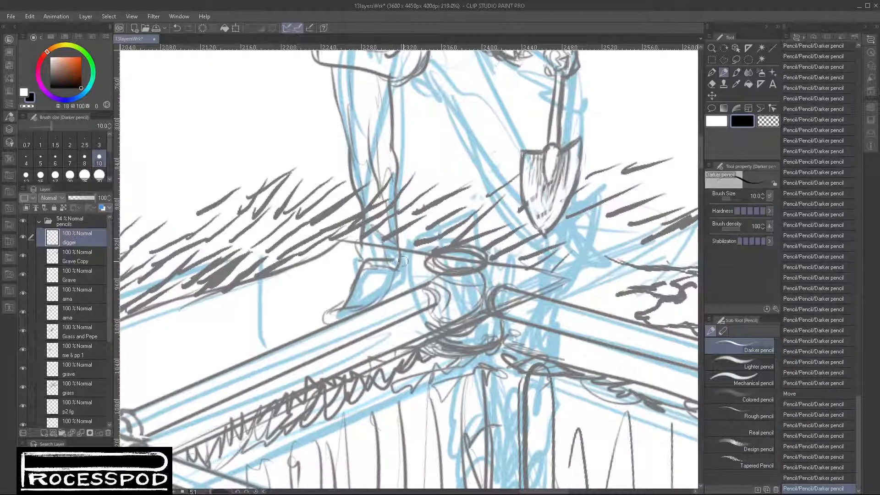
mouse_move(406, 257)
left_mouse_down()
mouse_move(365, 305)
mouse_move(337, 307)
mouse_move(325, 322)
left_mouse_up()
left_click_drag(324, 313, 338, 324)
left_click_drag(331, 322, 374, 322)
mouse_move(339, 325)
left_mouse_down()
mouse_move(382, 318)
mouse_move(361, 323)
mouse_move(395, 292)
left_mouse_up()
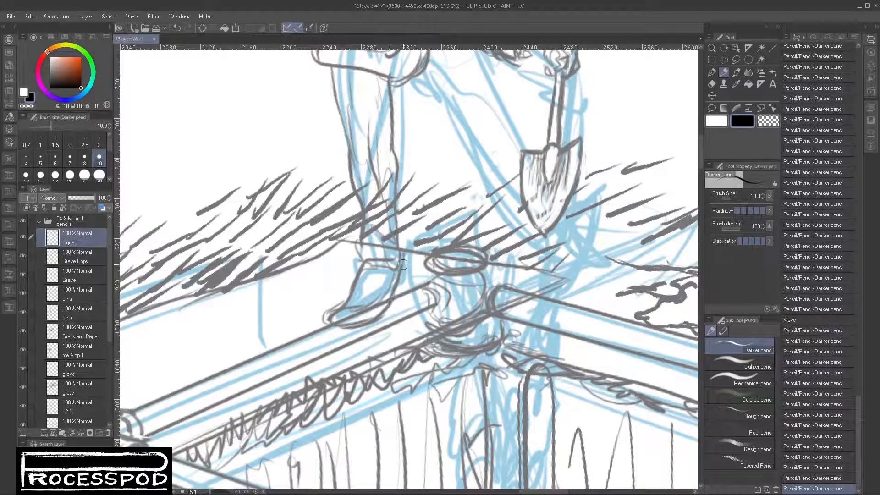
- Darken the rear leg's inner edge, clean it up with transparent colour, and redraw it in black with folds near the ankle
mouse_move(403, 259)
left_mouse_down()
mouse_move(397, 289)
mouse_move(399, 213)
left_mouse_up()
mouse_move(391, 165)
left_mouse_down()
mouse_move(393, 120)
mouse_move(402, 228)
left_mouse_up()
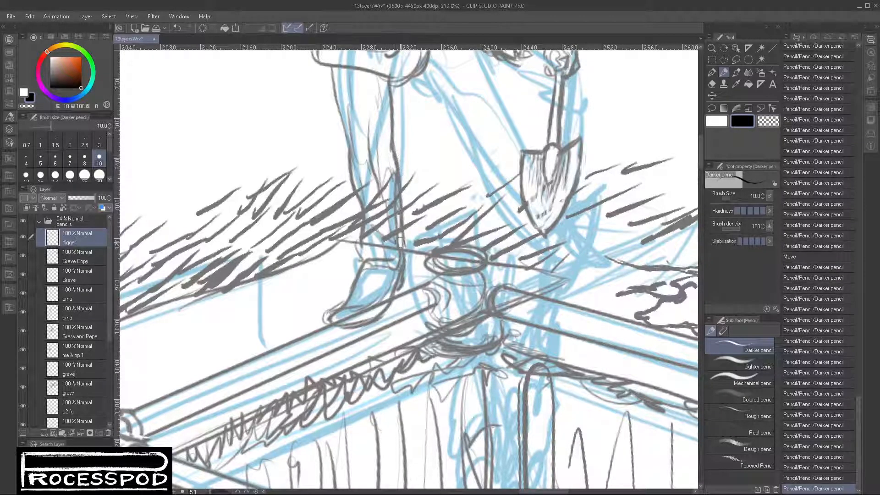
left_click(770, 121)
left_click_drag(402, 188, 395, 264)
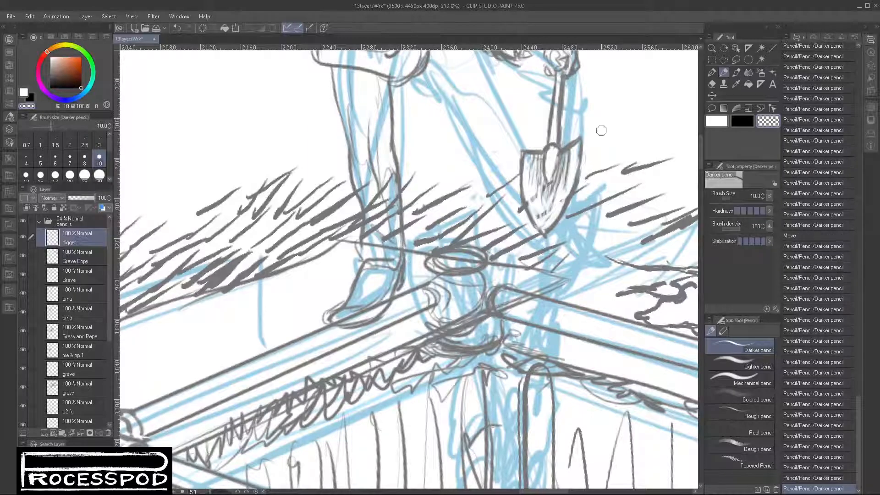
left_click(745, 120)
mouse_move(399, 173)
left_mouse_down()
mouse_move(404, 249)
mouse_move(395, 262)
left_mouse_up()
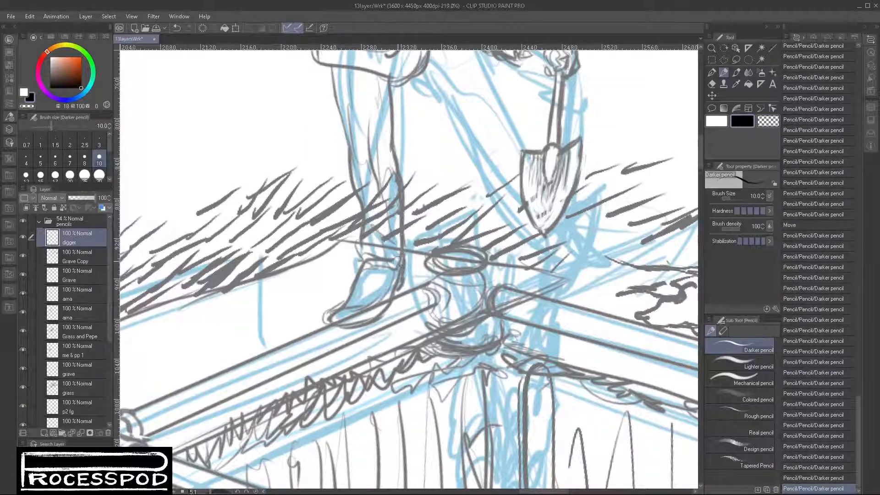
mouse_move(370, 226)
left_mouse_down()
mouse_move(395, 244)
mouse_move(395, 235)
mouse_move(403, 325)
left_mouse_up()
mouse_move(384, 212)
left_mouse_down()
mouse_move(400, 255)
mouse_move(399, 230)
left_mouse_up()
left_click_drag(388, 176, 395, 210)
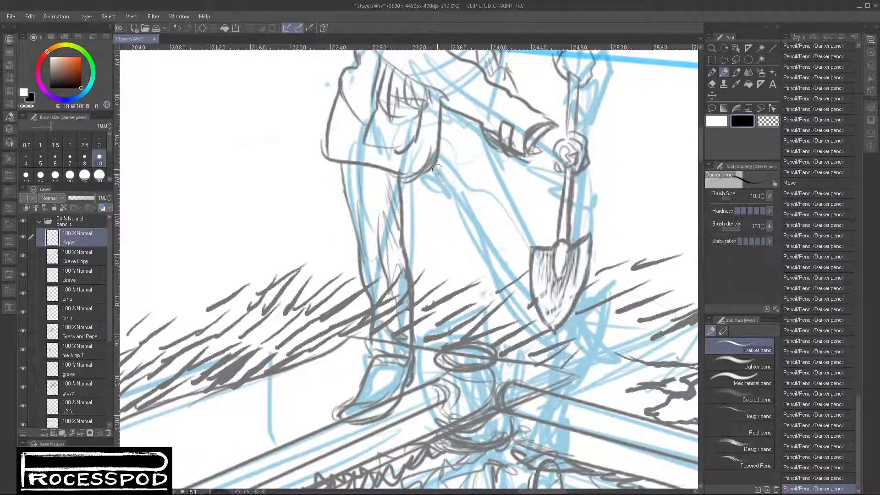
- Outline both sides of the digger's forward thigh, continue the inner edge down the shin, and add light folds
left_click_drag(434, 163, 472, 232)
left_click_drag(488, 143, 512, 229)
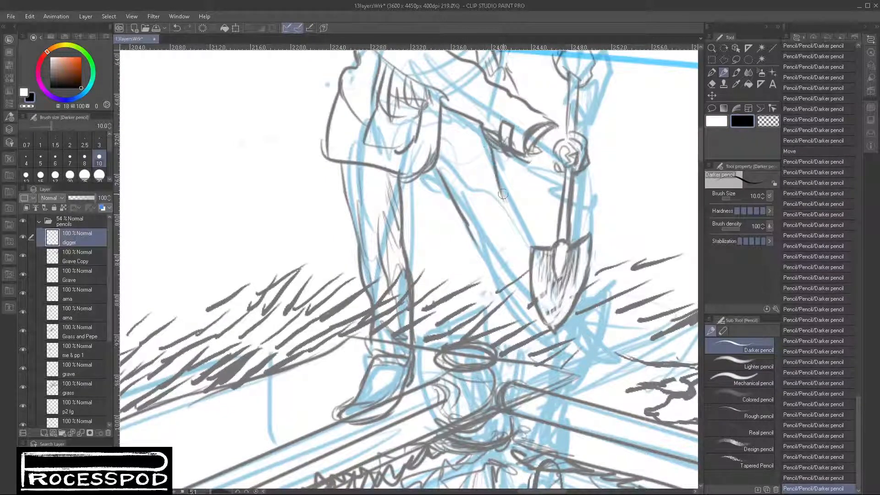
mouse_move(501, 188)
left_mouse_down()
mouse_move(493, 249)
mouse_move(466, 230)
mouse_move(504, 318)
left_mouse_up()
left_click_drag(487, 214, 506, 302)
mouse_move(443, 120)
left_mouse_down()
mouse_move(467, 136)
mouse_move(442, 153)
mouse_move(437, 173)
left_mouse_up()
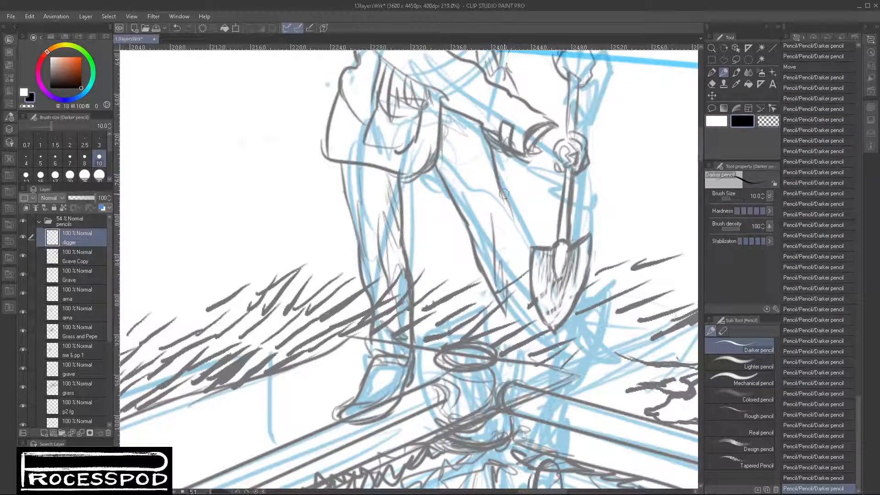
- Extend the forward leg's outer edge to the shovel blade and draw the lower leg and foot beneath the blade's tip
left_click_drag(502, 190, 531, 255)
left_click_drag(511, 294, 538, 325)
mouse_move(518, 276)
left_mouse_down()
mouse_move(522, 348)
mouse_move(537, 351)
mouse_move(530, 356)
mouse_move(566, 336)
mouse_move(534, 353)
mouse_move(546, 352)
mouse_move(518, 351)
left_mouse_up()
left_click_drag(576, 337, 546, 311)
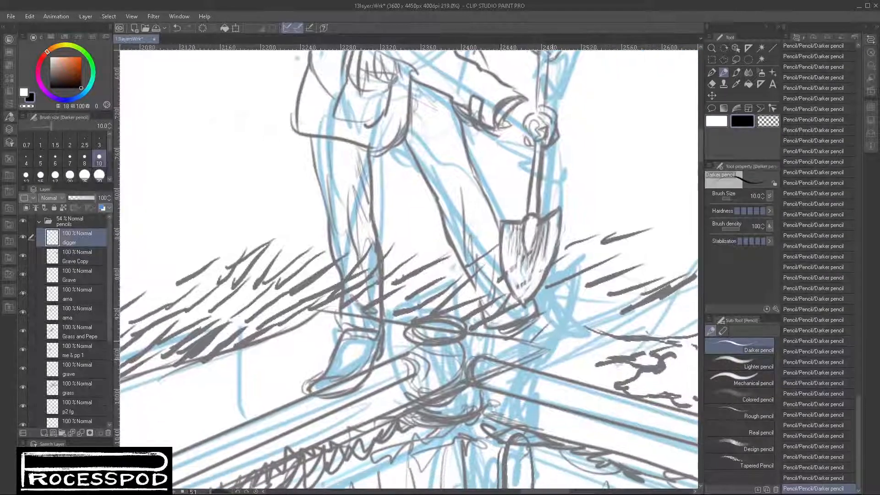
- Draw the digger's forward boot beneath the shovel's tip, with ankle, instep, toe and sole lines, using the Darker pencil
left_click_drag(502, 335, 508, 349)
left_click_drag(536, 314, 569, 342)
left_click_drag(514, 337, 570, 364)
mouse_move(544, 327)
left_mouse_down()
mouse_move(588, 354)
mouse_move(555, 362)
mouse_move(593, 355)
mouse_move(574, 361)
mouse_move(575, 338)
mouse_move(598, 343)
mouse_move(574, 341)
mouse_move(594, 353)
mouse_move(570, 359)
left_mouse_up()
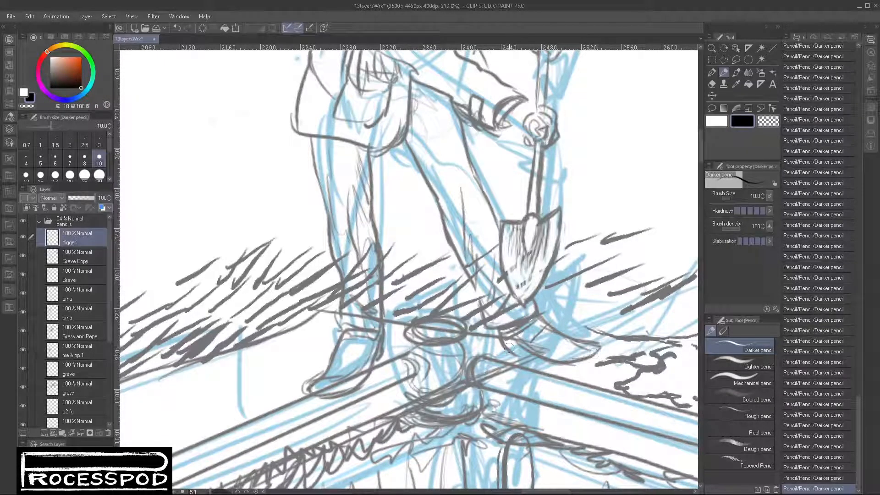
mouse_move(514, 351)
left_mouse_down()
mouse_move(530, 355)
mouse_move(532, 342)
mouse_move(575, 358)
mouse_move(595, 354)
mouse_move(572, 362)
mouse_move(501, 344)
left_mouse_up()
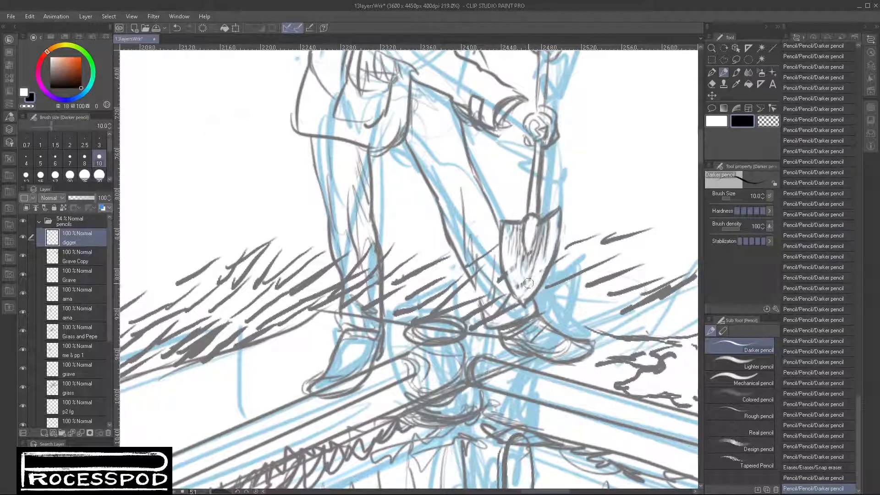
- Add fold lines along the digger's forward trouser leg and reinforce the rear leg's outer edge below the coat hem
left_click_drag(476, 288, 494, 323)
left_click_drag(481, 257, 497, 302)
left_click_drag(488, 265, 497, 294)
left_click_drag(447, 191, 465, 243)
left_click_drag(410, 111, 427, 163)
mouse_move(445, 126)
left_mouse_down()
mouse_move(493, 218)
mouse_move(457, 170)
mouse_move(470, 217)
left_mouse_up()
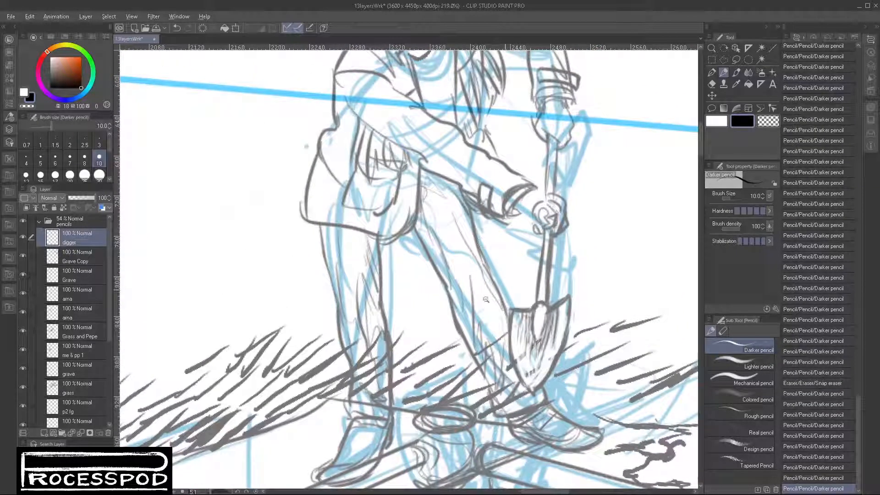
left_click_drag(329, 227, 331, 290)
left_click_drag(326, 247, 335, 300)
left_click_drag(324, 227, 339, 323)
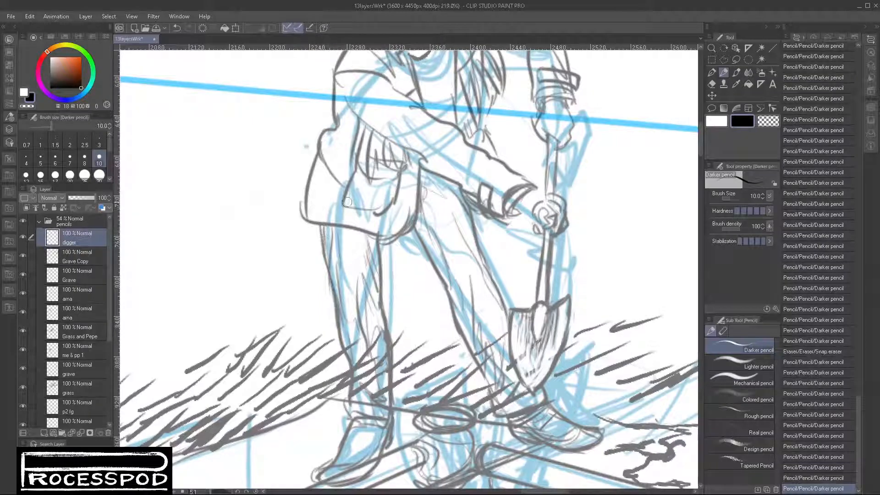
- Define the coat's edge above the forward forearm and hatch the shadow on the coat between the chest and the far arm
scroll(535, 278, "down", 4)
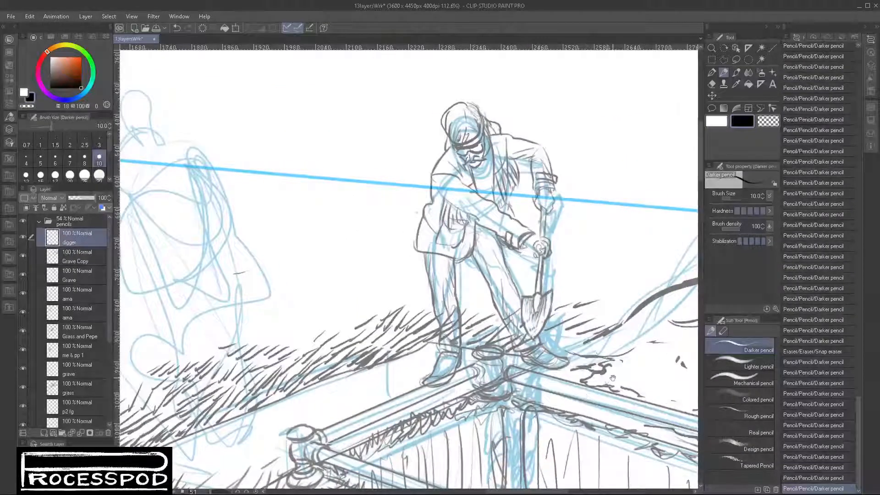
scroll(609, 362, "down", 3)
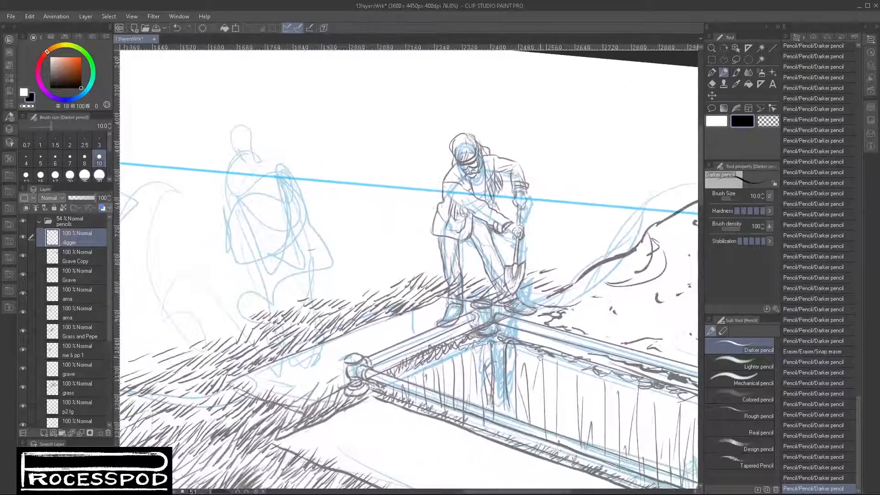
scroll(518, 206, "up", 5)
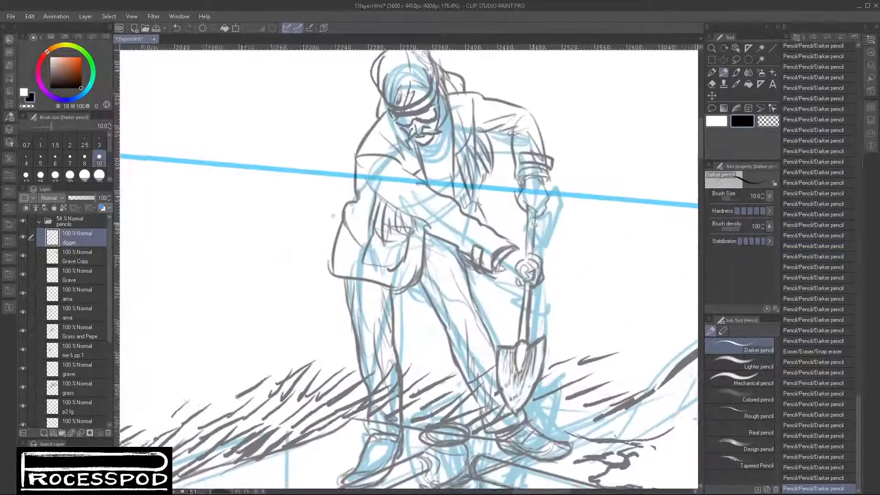
left_click_drag(479, 262, 480, 268)
left_click_drag(475, 203, 491, 228)
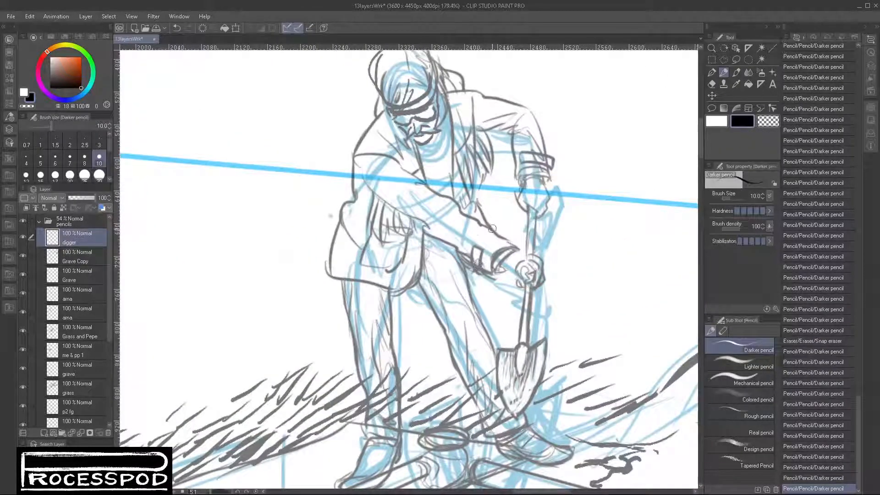
left_click_drag(476, 186, 476, 158)
mouse_move(477, 132)
left_mouse_down()
mouse_move(493, 158)
mouse_move(482, 188)
mouse_move(462, 178)
mouse_move(471, 197)
left_mouse_up()
left_click_drag(464, 163, 451, 194)
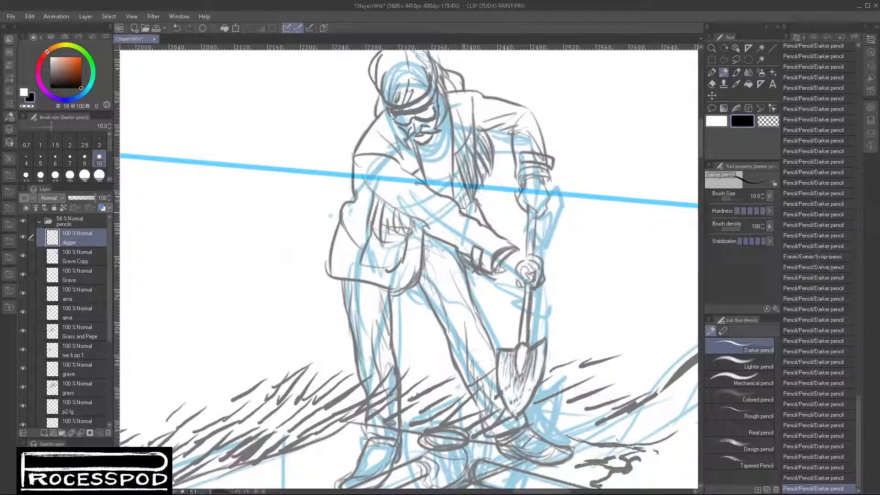
- Darken the shirt shading at the digger's waist and add fold lines along the near sleeve and forearm
mouse_move(380, 214)
left_mouse_down()
mouse_move(369, 224)
mouse_move(391, 240)
left_mouse_up()
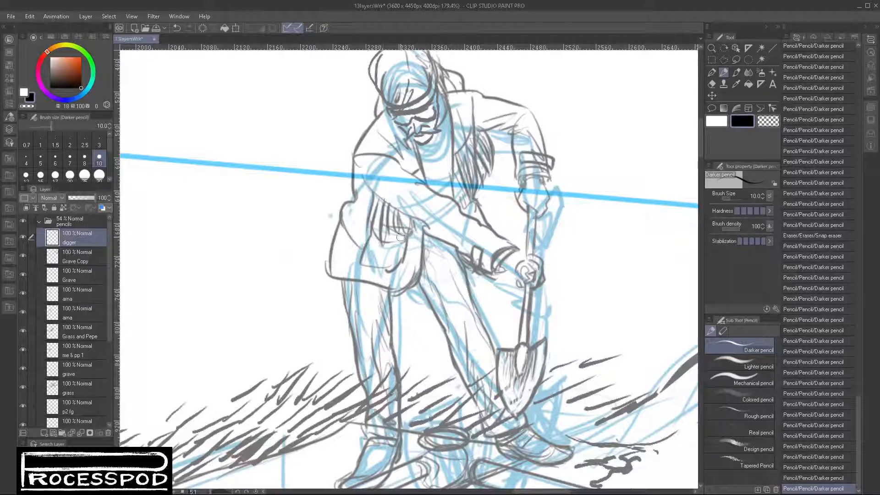
mouse_move(361, 177)
left_mouse_down()
mouse_move(441, 239)
mouse_move(395, 172)
mouse_move(427, 188)
left_mouse_up()
mouse_move(430, 217)
left_mouse_down()
mouse_move(454, 214)
mouse_move(479, 242)
left_mouse_up()
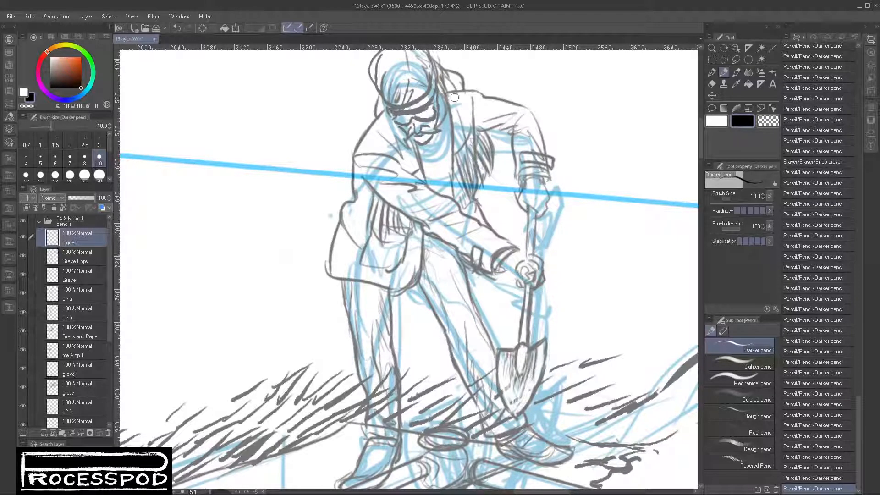
- Refine the coat's collar and lapel beside the neck and add folds at the near shoulder and upper sleeve
left_click_drag(455, 98, 471, 131)
left_click_drag(375, 149, 357, 159)
mouse_move(393, 118)
left_mouse_down()
mouse_move(367, 158)
mouse_move(368, 184)
left_mouse_up()
left_click_drag(394, 154, 411, 178)
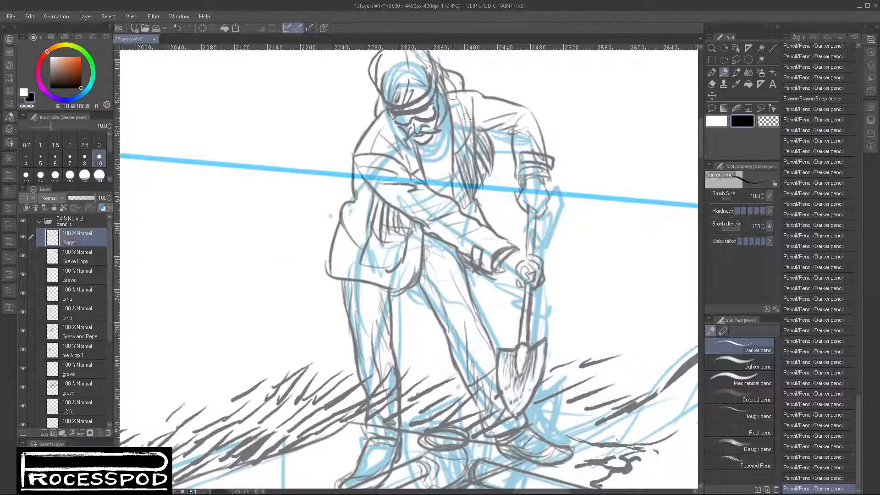
left_click_drag(452, 95, 451, 147)
mouse_move(397, 133)
left_mouse_down()
mouse_move(422, 167)
mouse_move(384, 101)
left_mouse_up()
left_click_drag(448, 92, 460, 138)
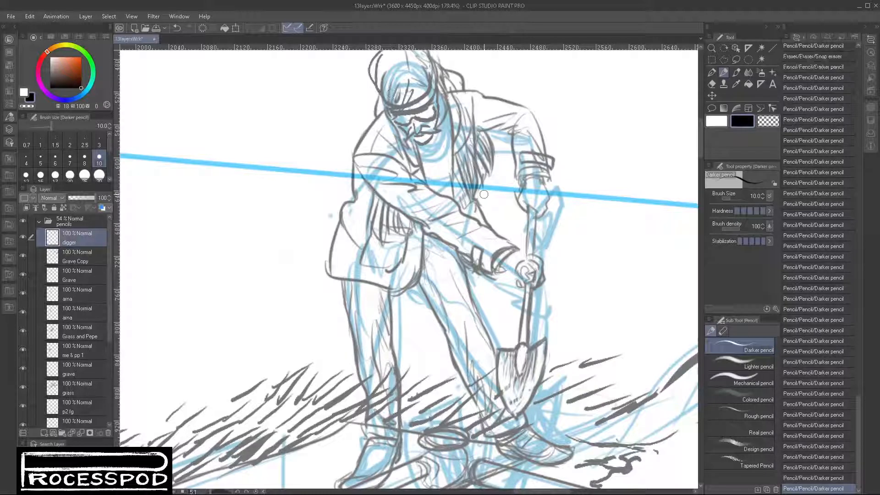
- Reinforce the far shoulder and sleeve outline down to the cuff, and define the lower hand gripping the shovel handle
mouse_move(440, 86)
left_mouse_down()
mouse_move(482, 97)
mouse_move(477, 135)
mouse_move(517, 131)
left_mouse_up()
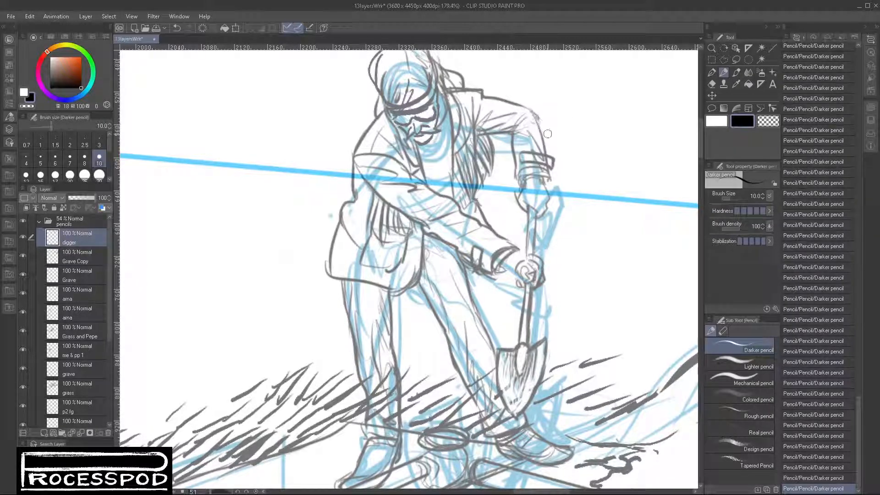
mouse_move(537, 117)
left_mouse_down()
mouse_move(549, 172)
mouse_move(541, 181)
left_mouse_up()
mouse_move(507, 258)
left_mouse_down()
mouse_move(496, 272)
mouse_move(522, 286)
left_mouse_up()
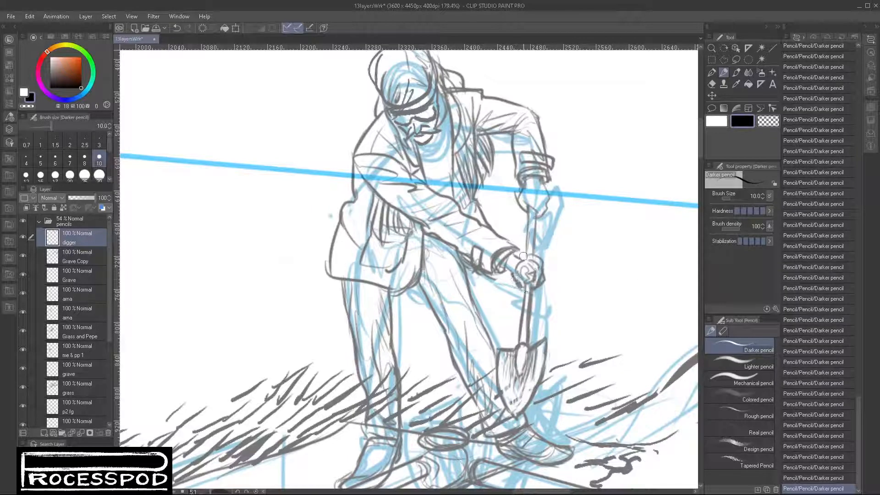
mouse_move(523, 256)
left_mouse_down()
mouse_move(517, 272)
mouse_move(532, 268)
mouse_move(520, 278)
mouse_move(533, 276)
mouse_move(530, 262)
left_mouse_up()
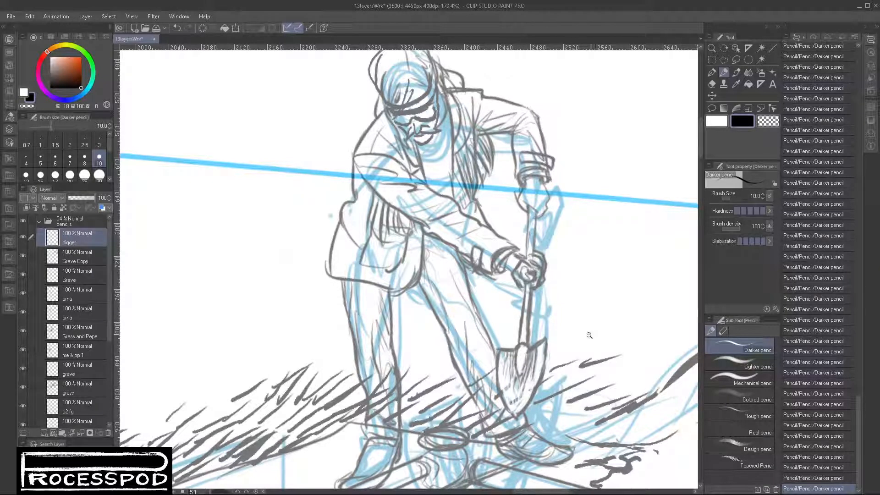
- Shift the digger layer slightly up and to the left with the Move layer tool
left_click_drag(593, 332, 581, 340)
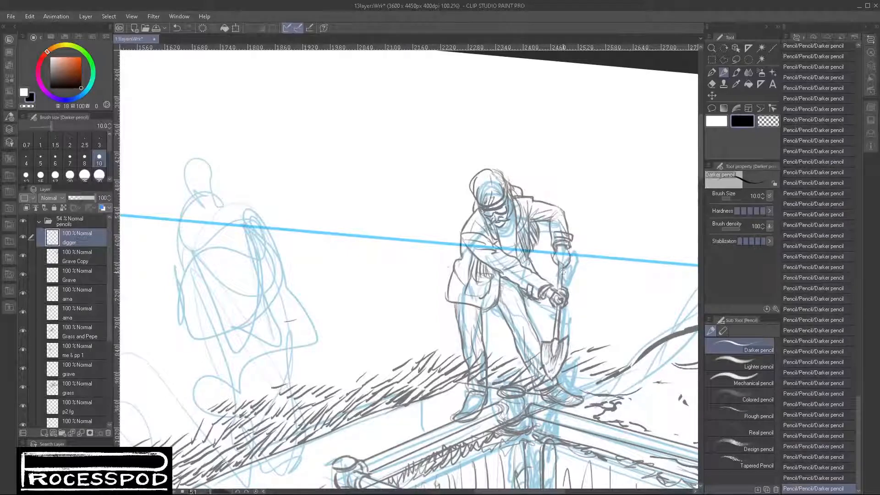
left_click_drag(647, 365, 612, 289)
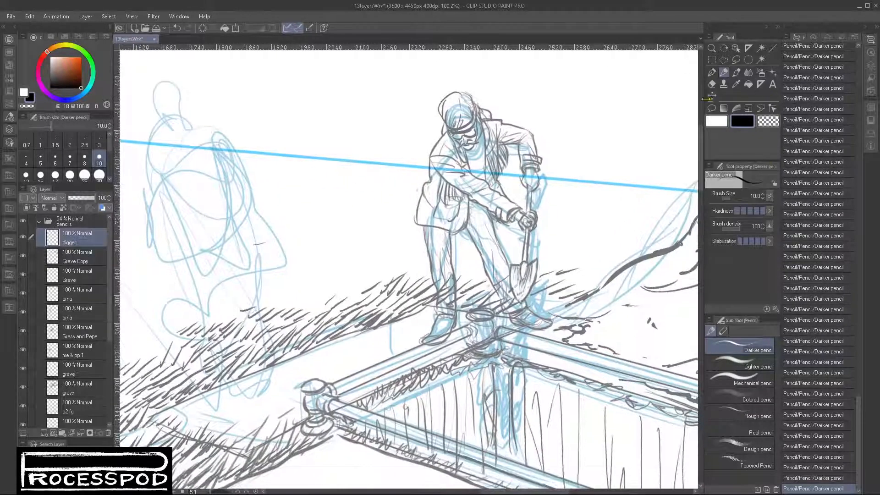
left_click(712, 96)
mouse_move(515, 206)
left_mouse_down()
mouse_move(510, 194)
mouse_move(529, 171)
left_mouse_up()
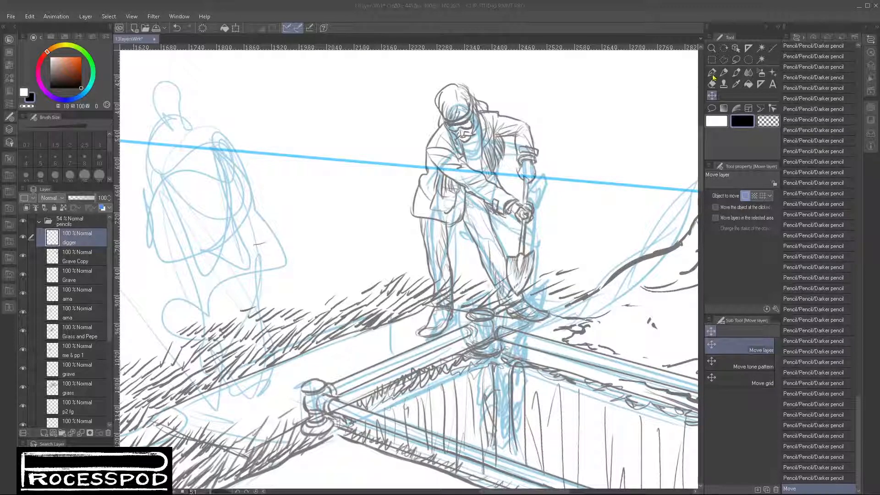
left_click(692, 15)
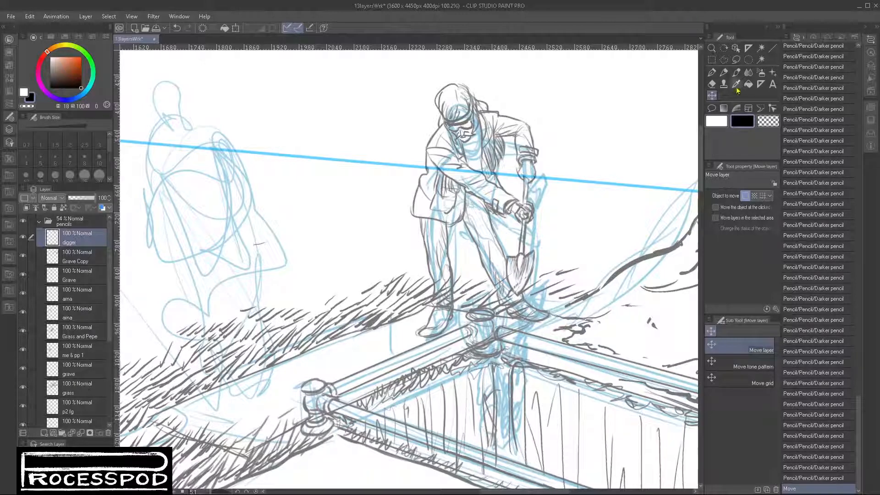
- Lasso loosely around the digger, try shrinking the selection to the figure with Auto select, and undo that Auto select
left_click(736, 60)
mouse_move(437, 78)
left_mouse_down()
mouse_move(410, 165)
mouse_move(394, 349)
mouse_move(597, 166)
mouse_move(487, 50)
left_mouse_up()
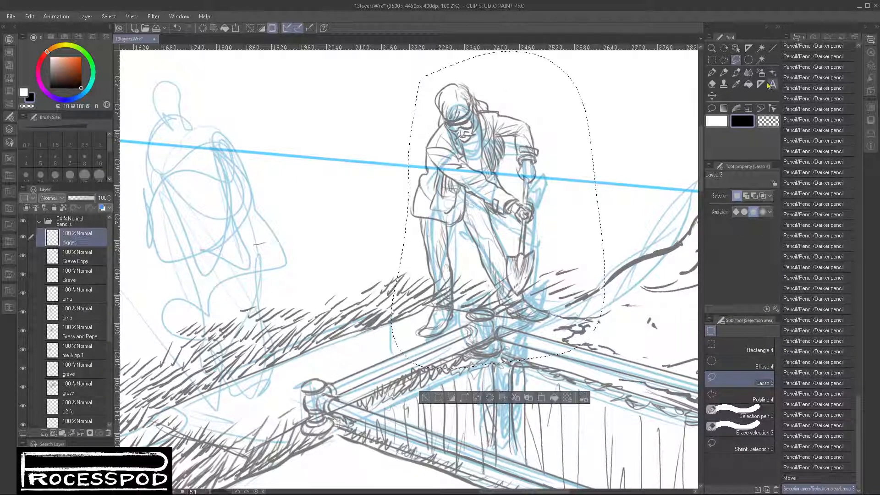
left_click(761, 60)
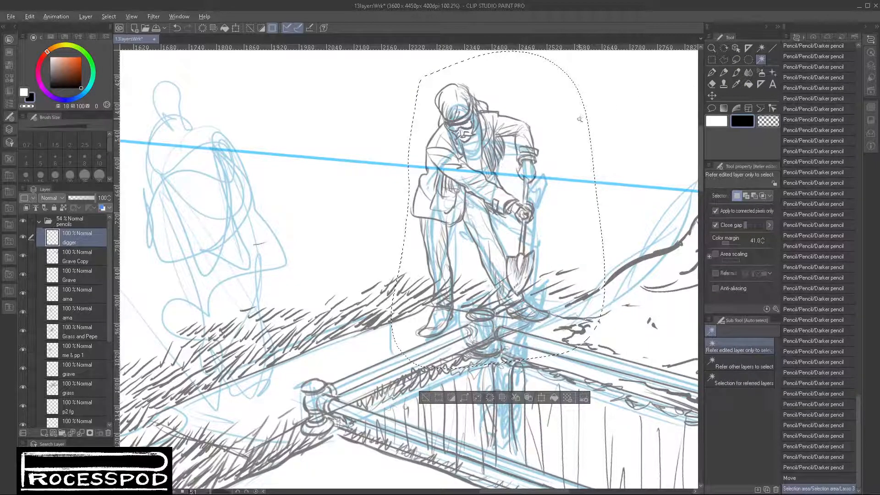
left_click(579, 118)
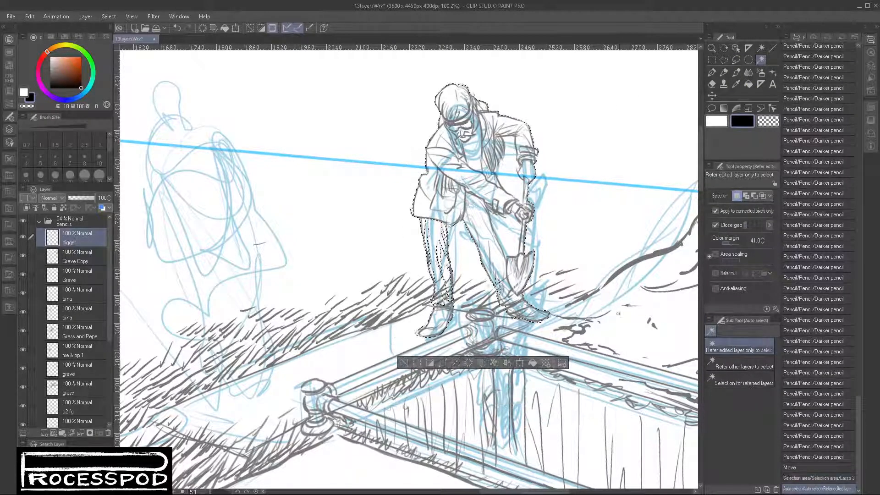
key("ctrl+z")
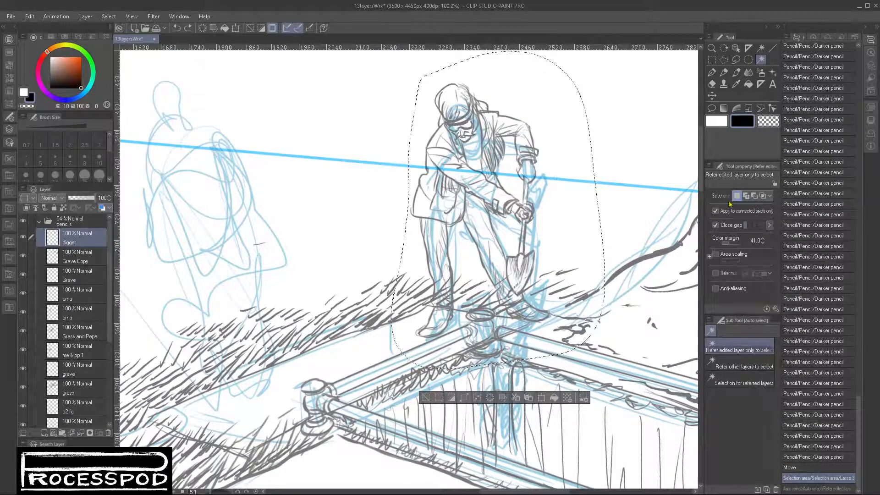
- Adjust the Close gap setting and use Auto select to reduce the selection to the figure, excluding the background and enclosed gaps
key("alt")
key("alt")
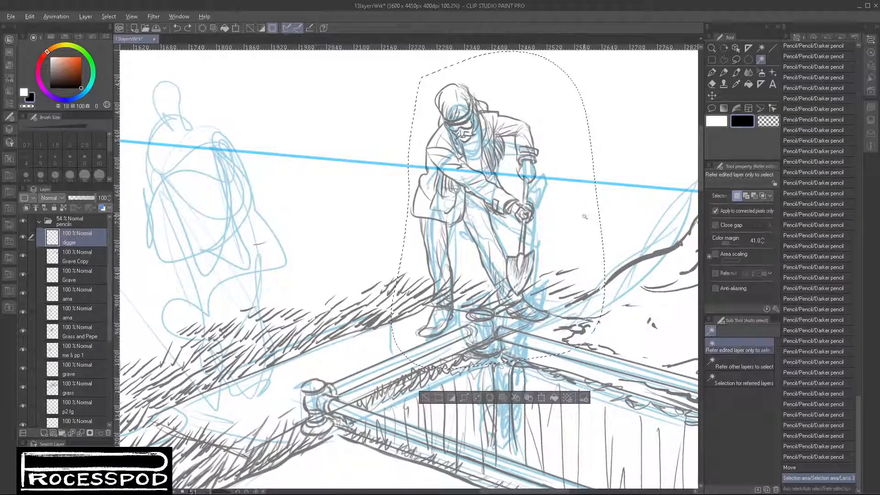
left_click(715, 225)
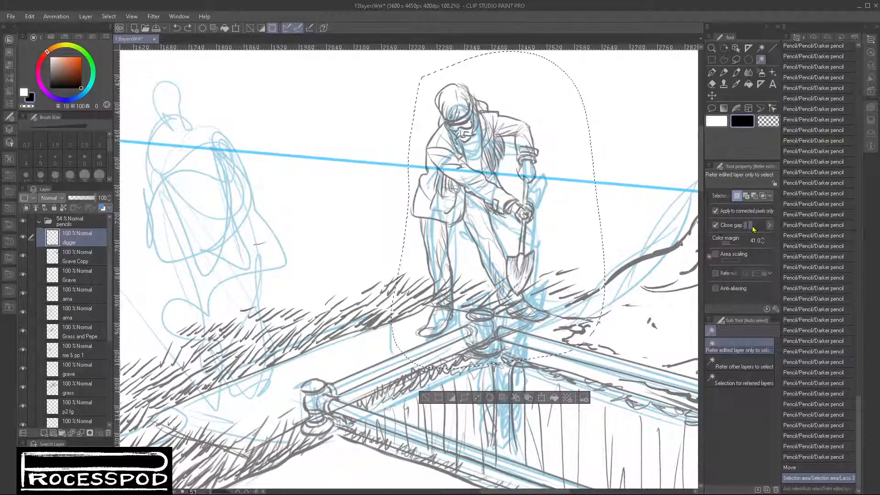
left_click(594, 234)
left_click(509, 235, "alt")
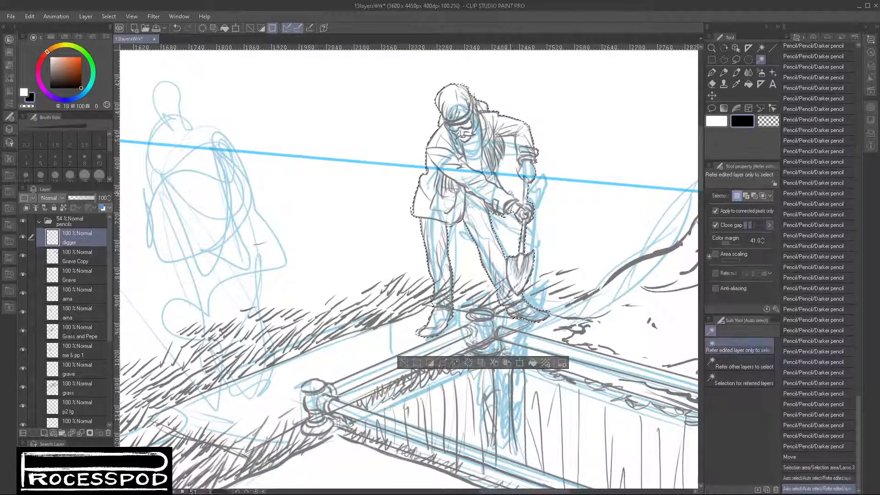
left_click(510, 172, "alt")
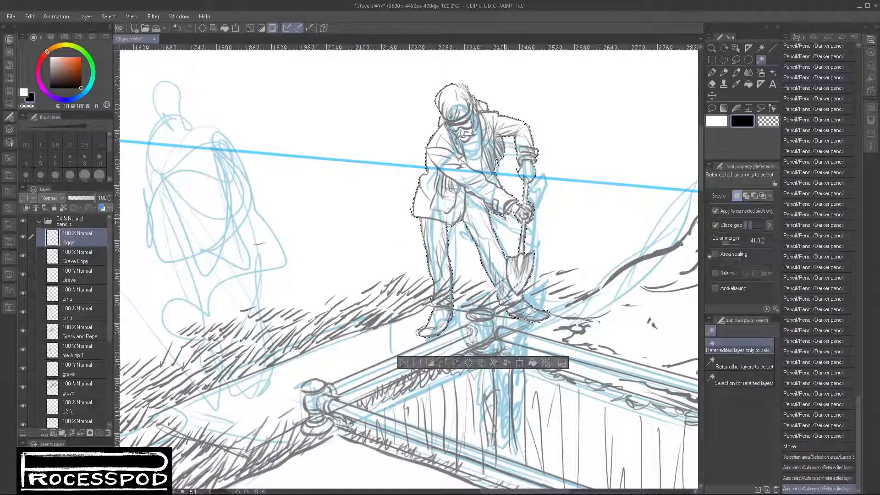
left_click(653, 340, "alt")
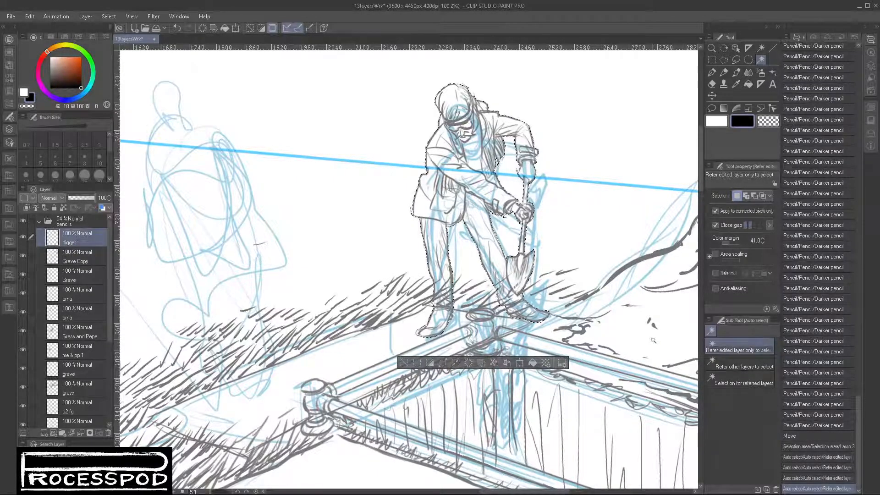
- Add a new raster layer directly beneath the digger layer and name it mask
left_click(90, 260)
left_click(43, 433)
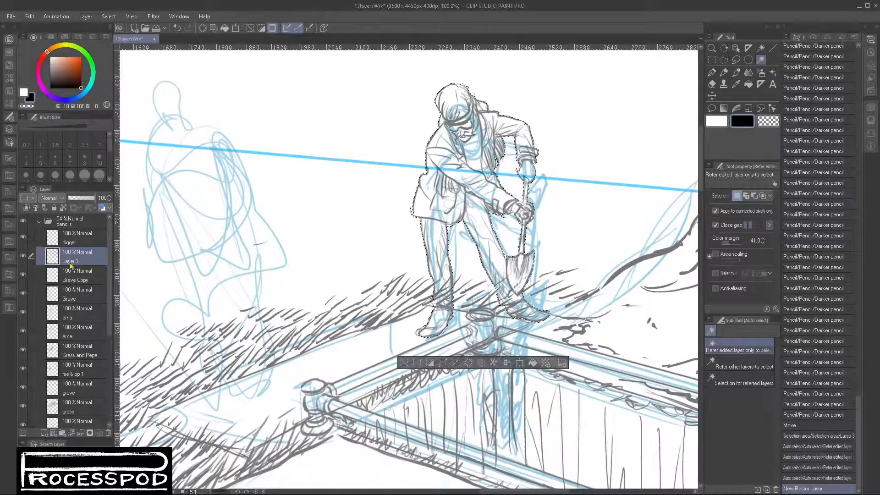
double_click(83, 263)
type("mask")
key("Return")
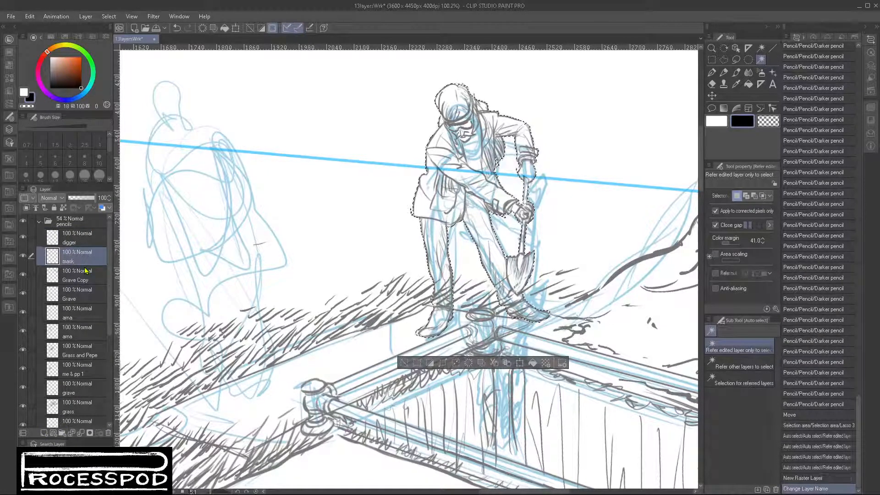
- Fill the digger-shaped selection with white on the mask layer and deselect it
left_click(718, 122)
left_click(533, 363)
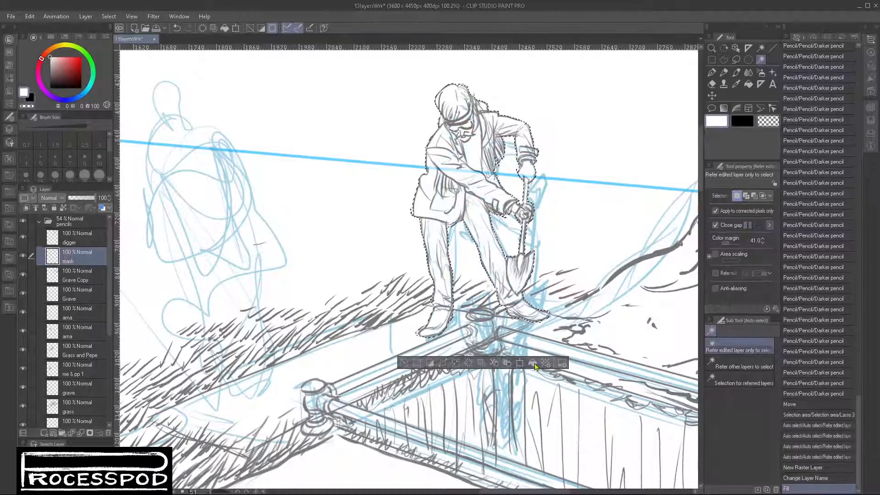
key("ctrl+d")
- Toggle the Grave Copy layer's visibility to examine its railings, and review the masked digger within the whole panel
left_click_drag(488, 389, 449, 392)
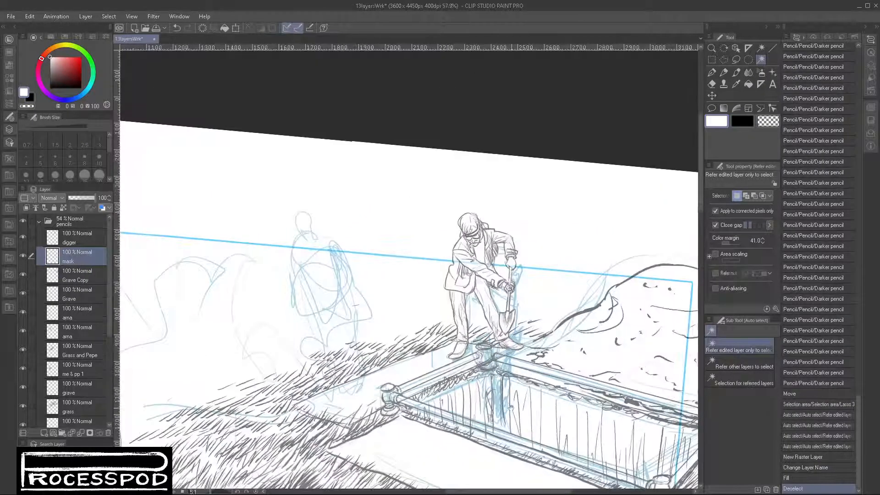
left_click_drag(511, 406, 422, 340)
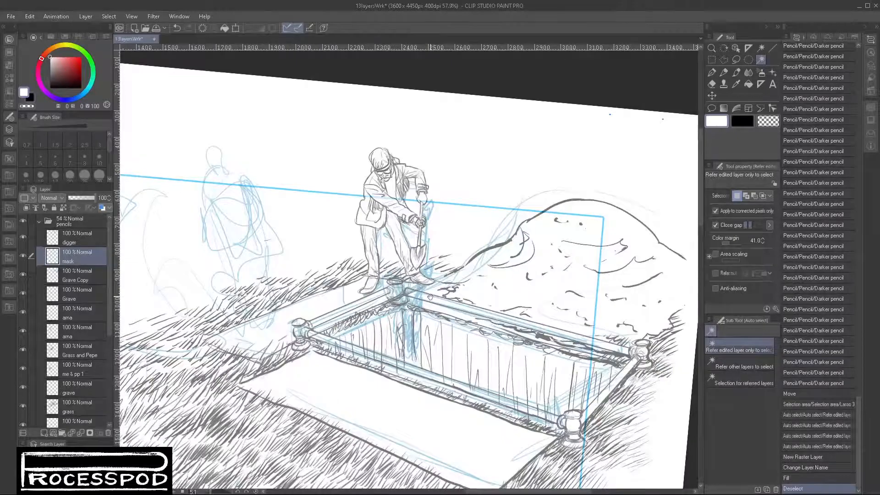
left_click_drag(424, 412, 490, 348)
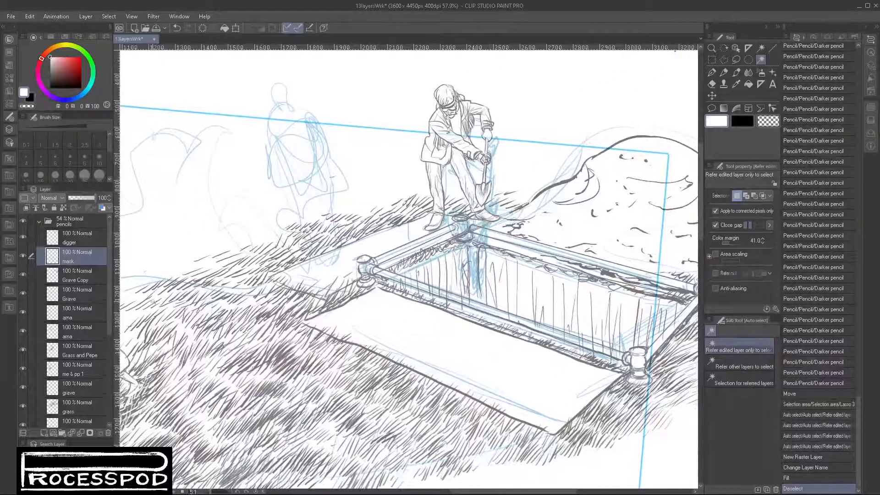
left_click(22, 275)
left_click(22, 278)
left_click(21, 278)
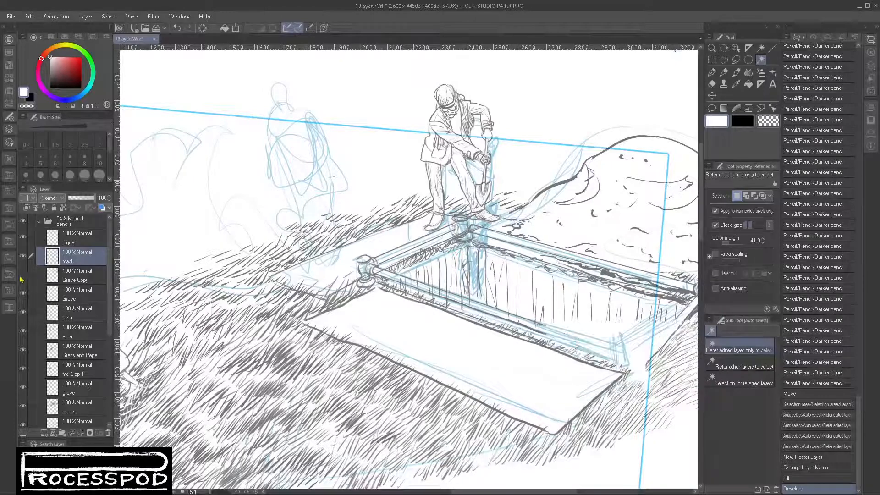
left_click(21, 277)
left_click(22, 276)
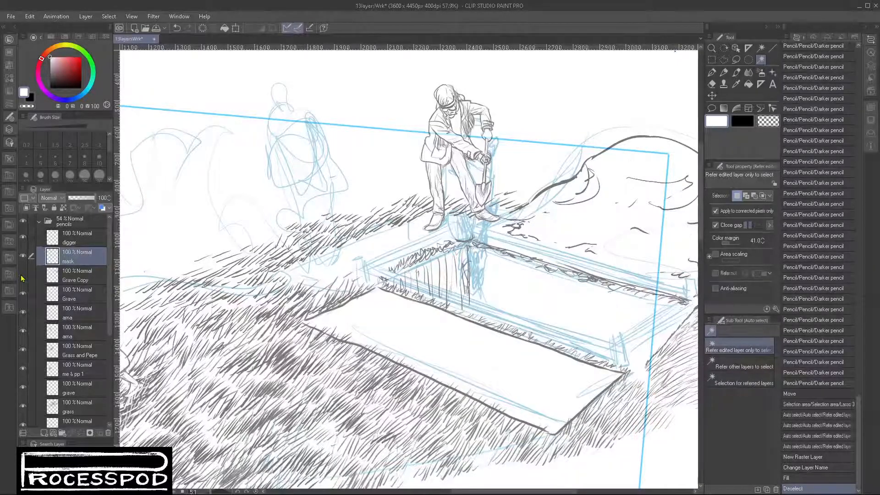
left_click(22, 277)
left_click(23, 276)
left_click(22, 277)
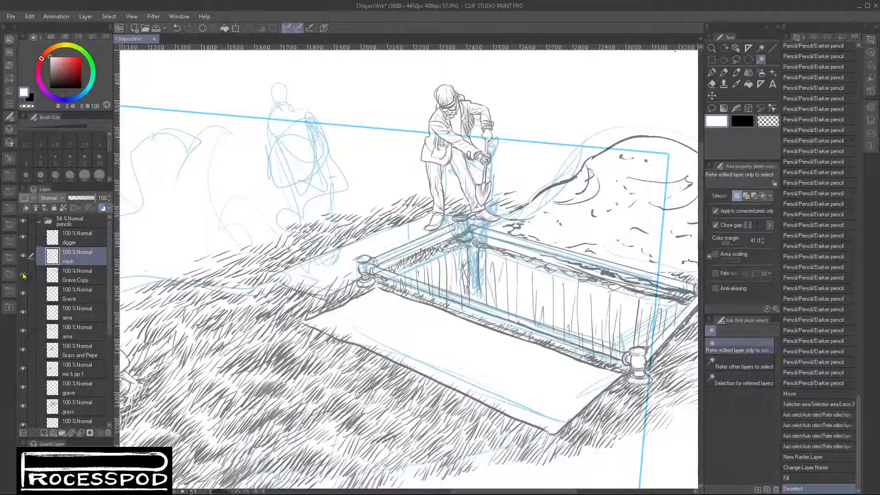
scroll(451, 321, "up", 3)
scroll(452, 321, "down", 4)
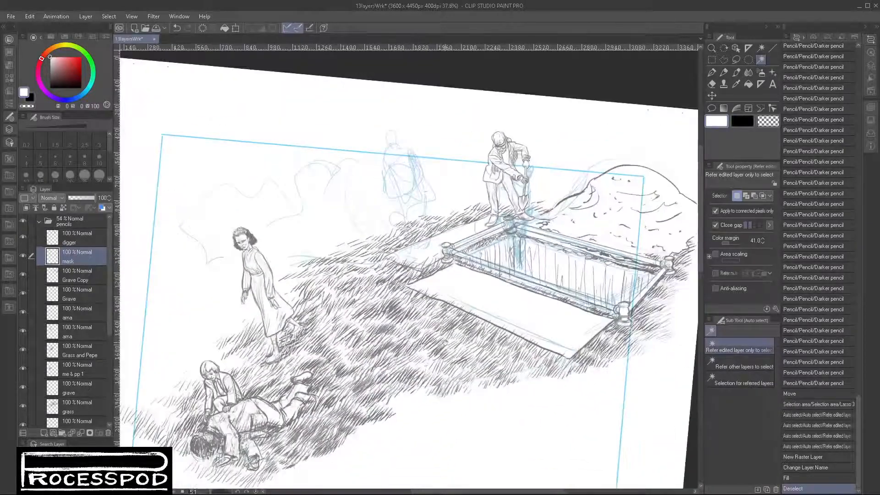
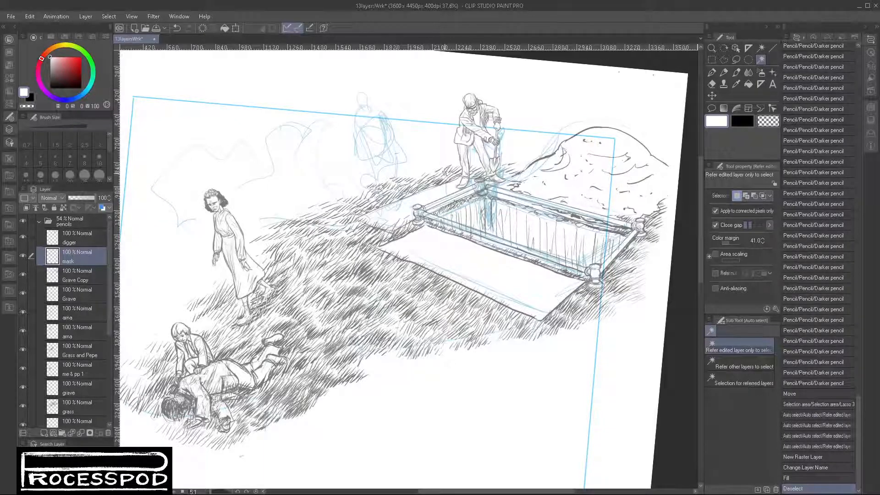
- Choose the Darker pencil and add a new raster layer directly above the digger layer
left_click_drag(403, 168, 431, 172)
left_click_drag(412, 182, 434, 220)
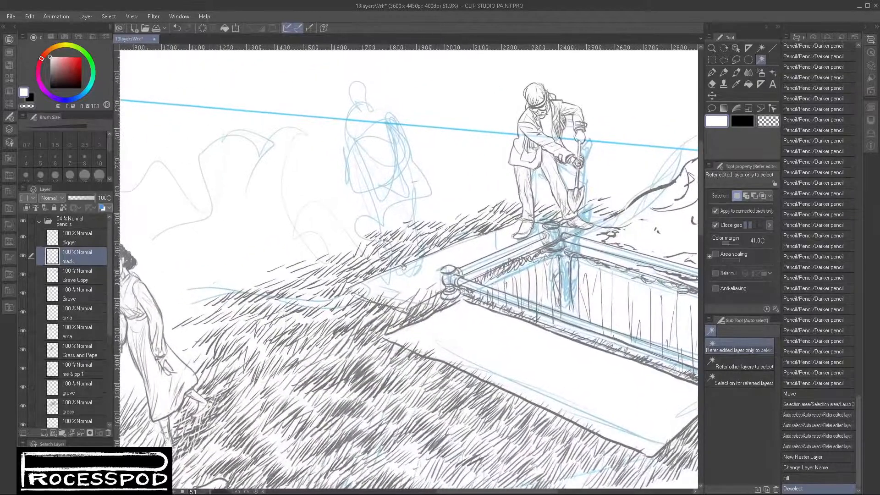
key("p")
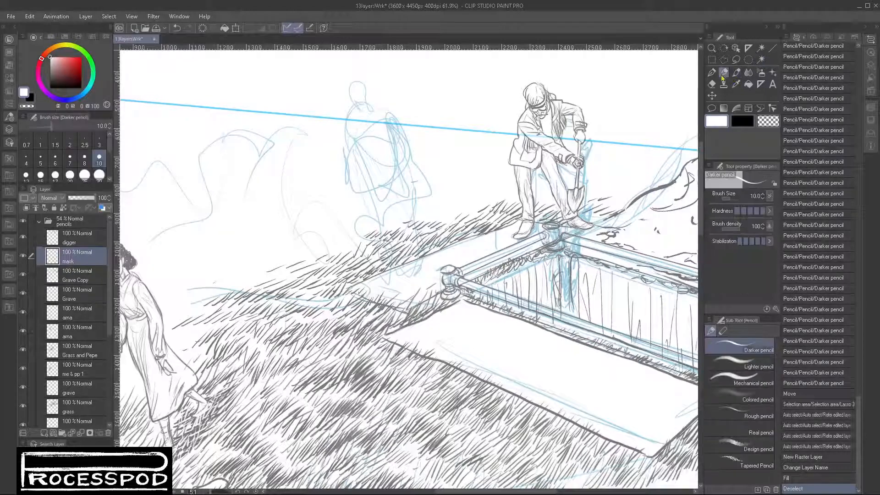
left_click(80, 241)
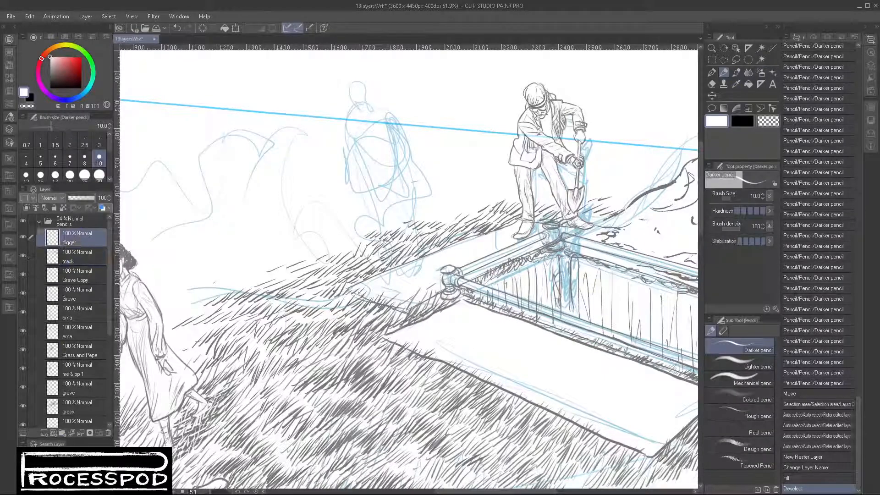
left_click(44, 433)
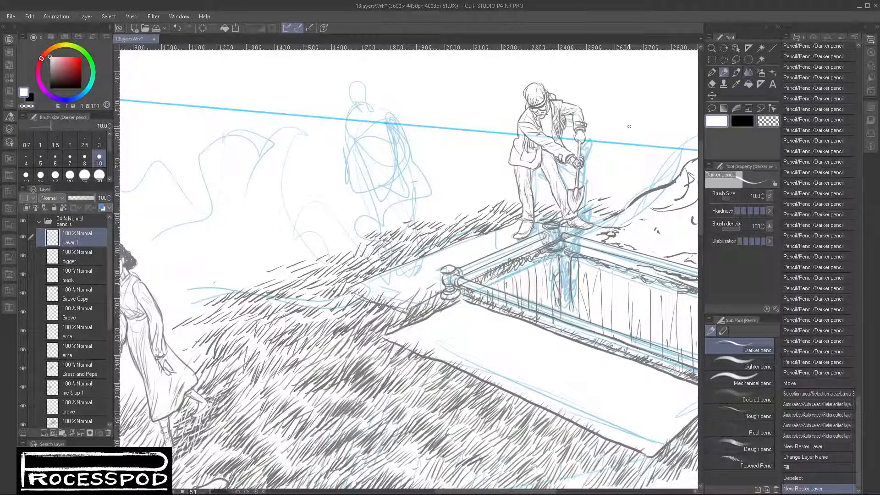
- Pencil black grass blades along the slope's upper edge as far as the gravedigger's legs, undoing the last two strokes
left_click_drag(339, 232, 351, 242)
left_click_drag(340, 229, 355, 245)
mouse_move(333, 220)
left_mouse_down()
mouse_move(387, 219)
mouse_move(339, 234)
left_mouse_up()
left_click(741, 125)
left_click_drag(331, 245, 348, 233)
left_click_drag(342, 246, 353, 233)
mouse_move(347, 247)
left_mouse_down()
mouse_move(402, 210)
mouse_move(376, 219)
left_mouse_up()
left_click_drag(367, 234, 391, 220)
left_click_drag(383, 234, 405, 220)
left_click_drag(398, 231, 420, 219)
left_click_drag(414, 229, 434, 211)
left_click_drag(426, 224, 439, 211)
left_click_drag(431, 223, 448, 210)
left_click_drag(440, 222, 458, 209)
left_click_drag(451, 221, 465, 209)
left_click_drag(456, 220, 468, 207)
left_click_drag(461, 219, 473, 205)
left_click_drag(464, 217, 476, 204)
left_click_drag(469, 215, 483, 201)
left_click_drag(478, 212, 493, 197)
left_click_drag(487, 208, 503, 193)
mouse_move(498, 205)
left_mouse_down()
mouse_move(509, 193)
mouse_move(520, 197)
left_mouse_up()
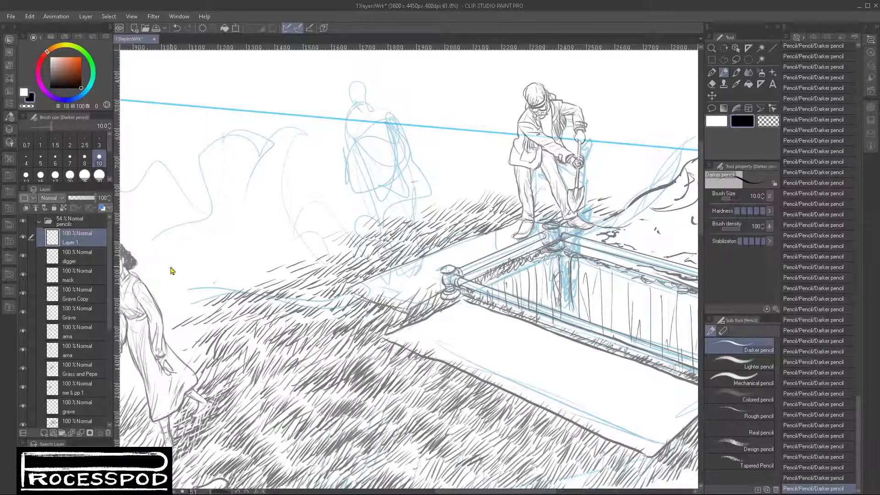
key("ctrl+z")
key("ctrl+z")
- Lasso the new grass strokes and cut and paste them onto their own layer directly above Grass and Pepe
key("m")
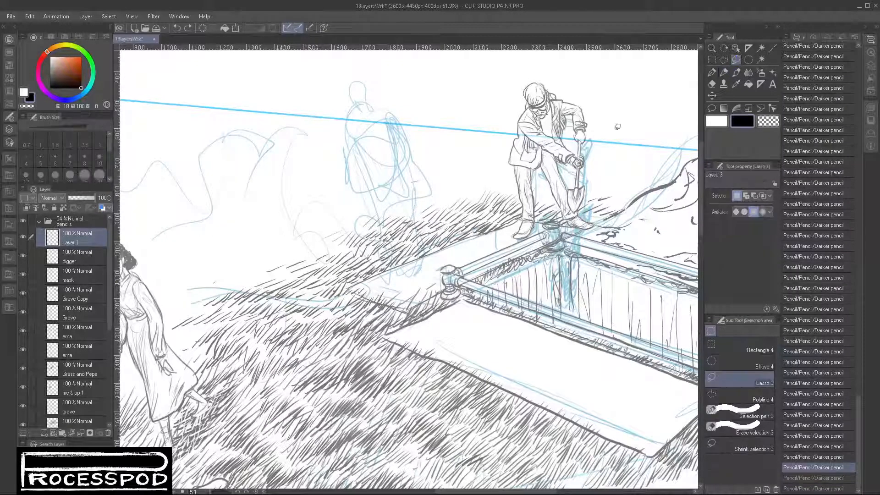
mouse_move(541, 164)
left_mouse_down()
mouse_move(332, 198)
mouse_move(591, 140)
mouse_move(537, 158)
left_mouse_up()
key("ctrl+x")
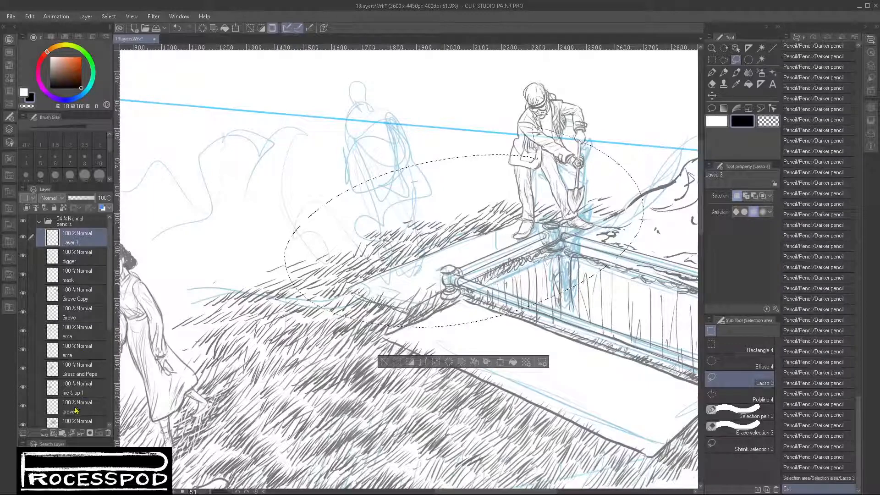
left_click(76, 369)
key("ctrl+v")
key("ctrl+d")
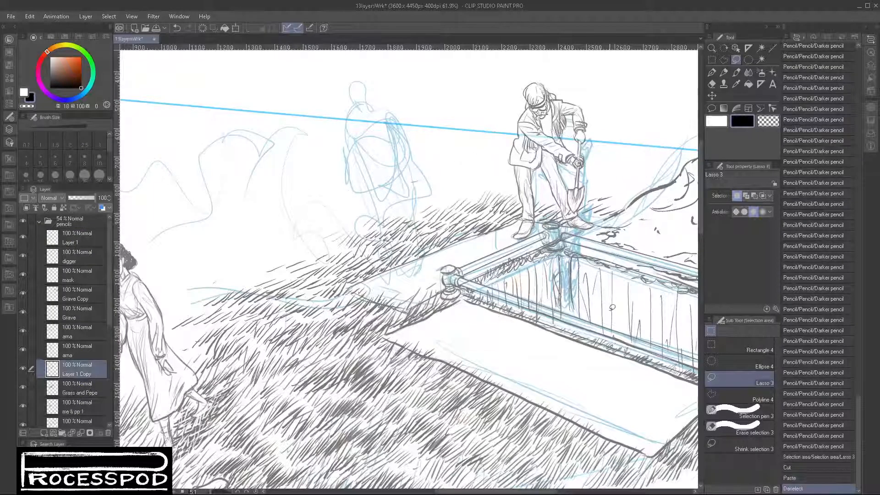
- On Layer 1, pencil a faint guide line from the gravedigger's head and rough in an oval head for a new standing figure
left_click(71, 235)
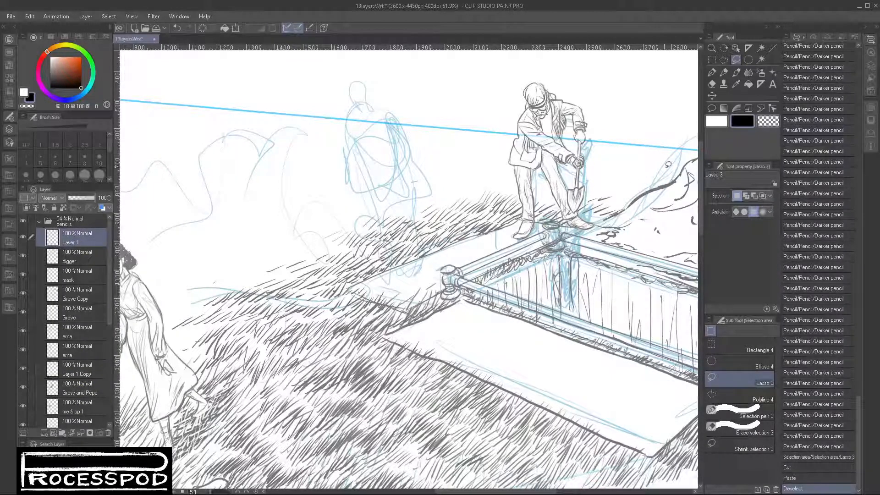
left_click(724, 73)
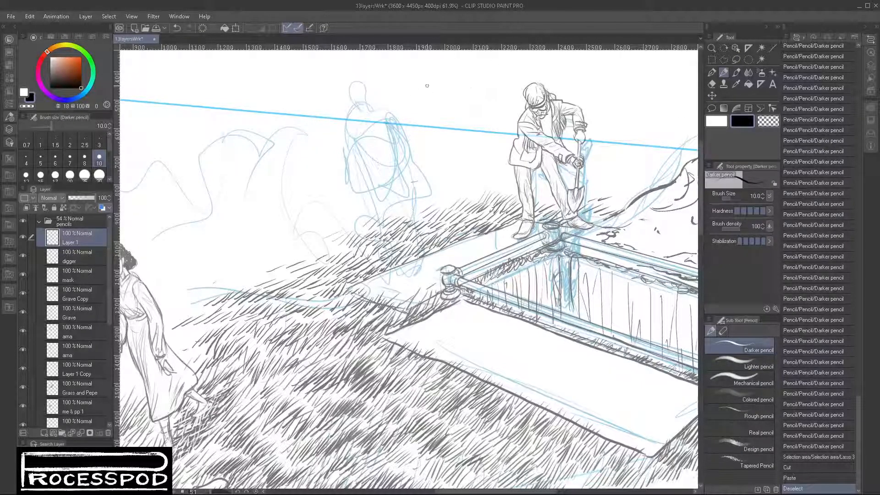
left_click_drag(376, 163, 372, 217)
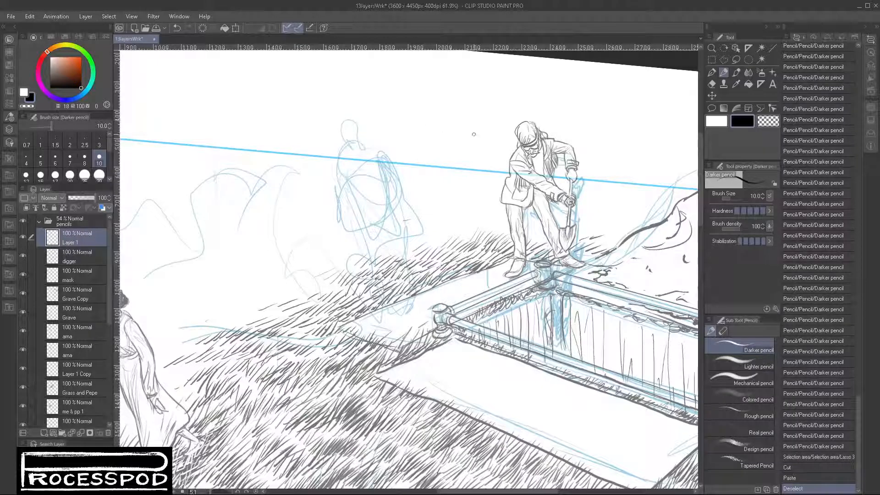
left_click_drag(480, 265, 441, 259)
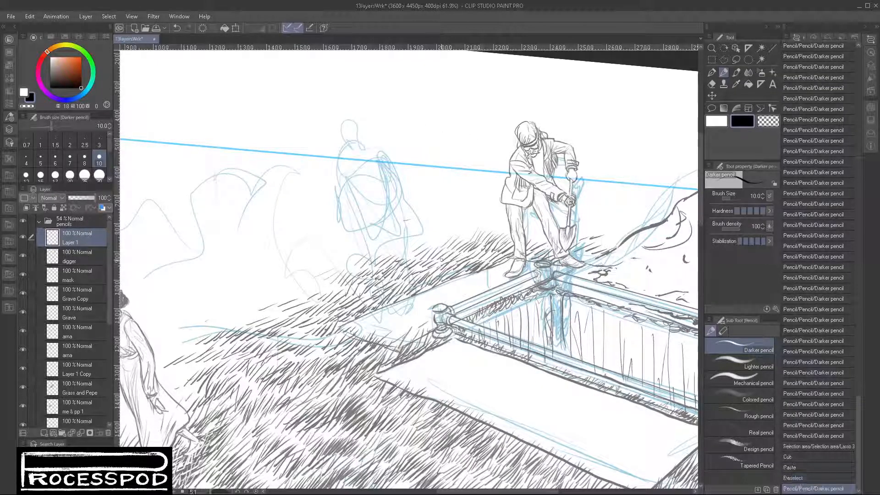
left_click_drag(420, 139, 442, 112)
left_click_drag(527, 132, 530, 135)
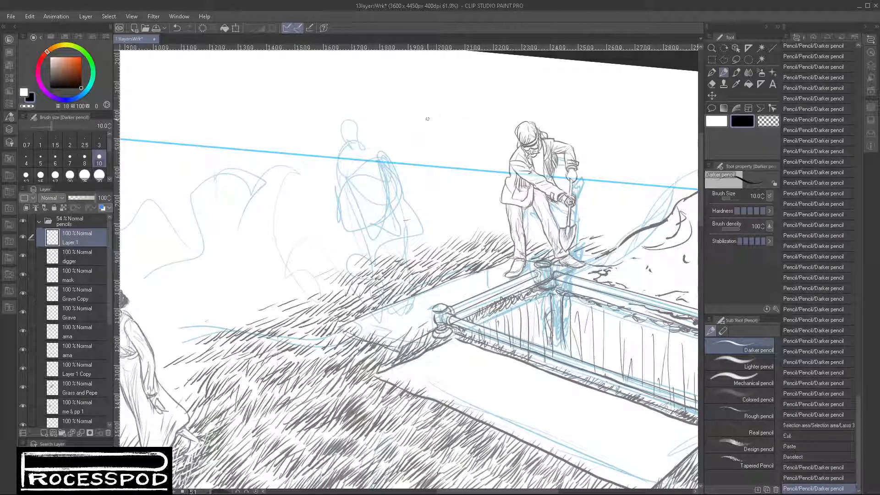
left_click_drag(440, 123, 513, 127)
mouse_move(427, 118)
left_mouse_down()
mouse_move(425, 106)
mouse_move(419, 115)
left_mouse_up()
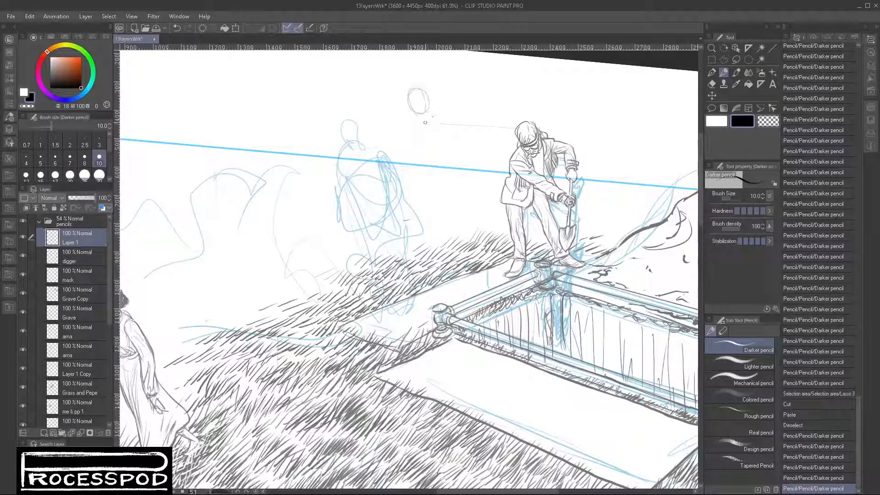
mouse_move(424, 109)
left_mouse_down()
mouse_move(418, 119)
mouse_move(458, 97)
mouse_move(421, 116)
mouse_move(437, 122)
left_mouse_up()
- Sketch glasses, nose, mouth and jaw on the new figure's head
scroll(417, 107, "up", 6)
mouse_move(417, 115)
left_mouse_down()
mouse_move(428, 124)
mouse_move(440, 105)
left_mouse_up()
left_click_drag(435, 124, 459, 96)
mouse_move(441, 104)
left_mouse_down()
mouse_move(459, 96)
mouse_move(451, 116)
mouse_move(463, 104)
left_mouse_up()
mouse_move(443, 102)
left_mouse_down()
mouse_move(461, 97)
mouse_move(450, 102)
mouse_move(460, 109)
mouse_move(431, 116)
mouse_move(434, 109)
mouse_move(420, 124)
mouse_move(424, 107)
mouse_move(445, 132)
mouse_move(445, 119)
mouse_move(426, 139)
mouse_move(467, 126)
mouse_move(419, 143)
mouse_move(438, 139)
left_mouse_up()
mouse_move(437, 139)
left_mouse_down()
mouse_move(446, 134)
mouse_move(443, 140)
left_mouse_up()
left_click_drag(444, 139, 453, 124)
mouse_move(397, 114)
left_mouse_down()
mouse_move(412, 139)
mouse_move(439, 149)
left_mouse_up()
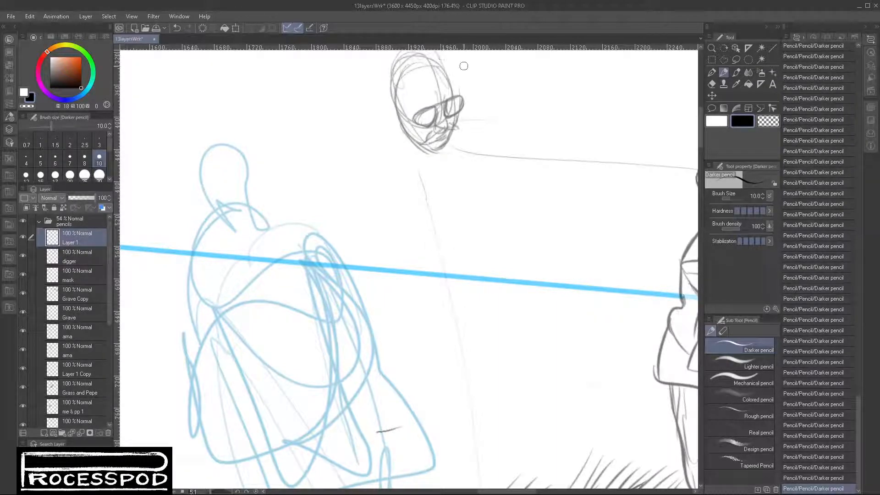
- Draw the man's hairline and ear, and add the eyes behind his glasses
mouse_move(414, 92)
left_mouse_down()
mouse_move(416, 67)
mouse_move(397, 79)
mouse_move(419, 63)
mouse_move(385, 89)
mouse_move(389, 68)
mouse_move(436, 62)
mouse_move(426, 61)
mouse_move(452, 94)
left_mouse_up()
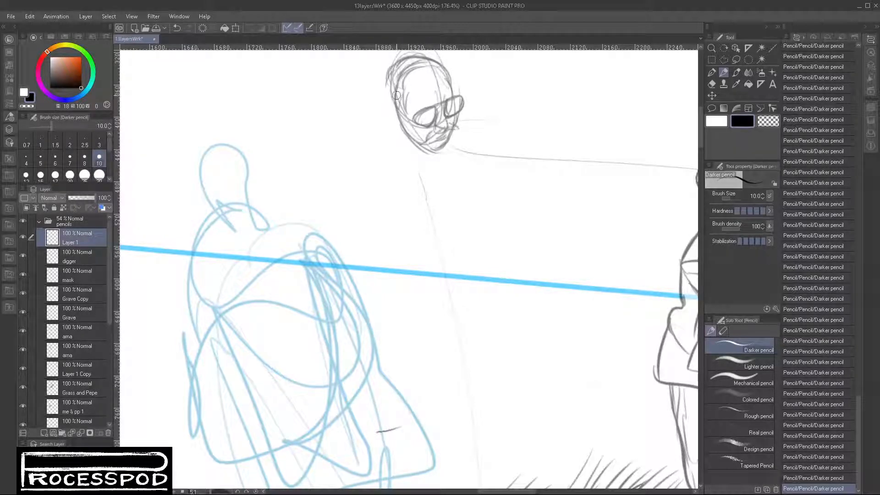
mouse_move(397, 96)
left_mouse_down()
mouse_move(423, 151)
mouse_move(400, 110)
left_mouse_up()
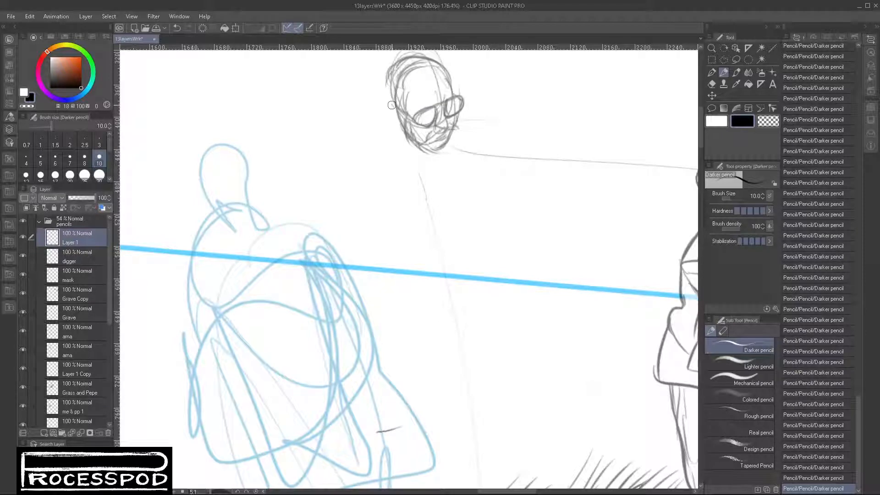
left_click_drag(386, 108, 402, 118)
mouse_move(388, 78)
left_mouse_down()
mouse_move(389, 102)
mouse_move(384, 93)
mouse_move(394, 101)
mouse_move(406, 95)
mouse_move(412, 125)
left_mouse_up()
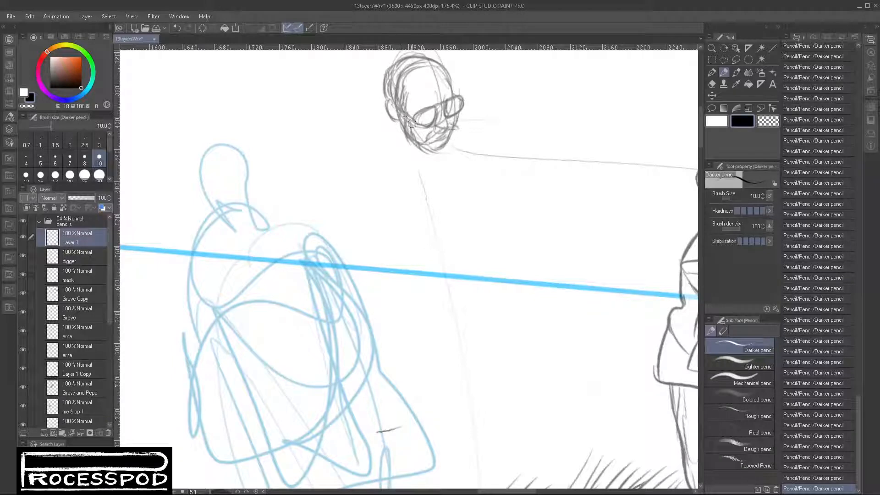
mouse_move(450, 71)
left_mouse_down()
mouse_move(457, 105)
mouse_move(435, 104)
mouse_move(430, 115)
mouse_move(459, 100)
left_mouse_up()
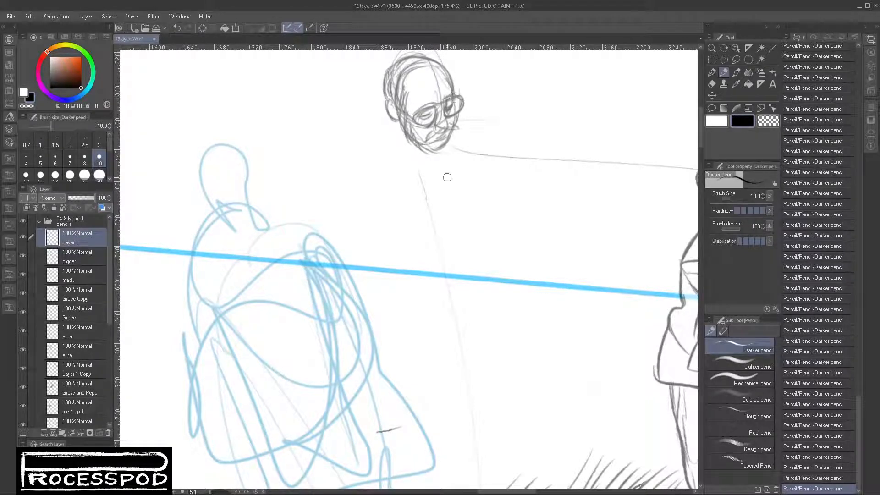
mouse_move(458, 112)
left_mouse_down()
mouse_move(457, 126)
mouse_move(420, 140)
mouse_move(428, 157)
left_mouse_up()
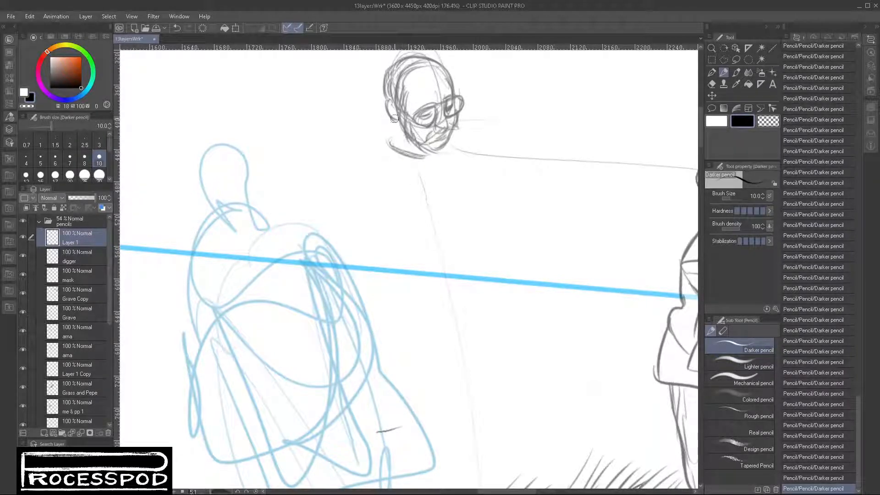
- Sketch the man's neck and collar and the two open front edges of his jacket
mouse_move(394, 120)
left_mouse_down()
mouse_move(391, 144)
mouse_move(437, 154)
left_mouse_up()
left_click_drag(385, 146, 414, 181)
left_click_drag(385, 147, 426, 201)
left_click_drag(441, 147, 461, 193)
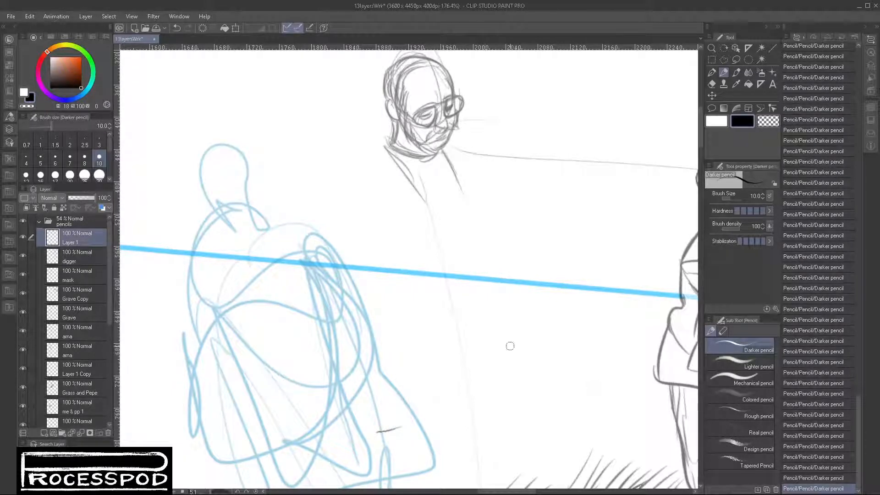
left_click_drag(440, 148, 475, 233)
left_click_drag(413, 172, 443, 256)
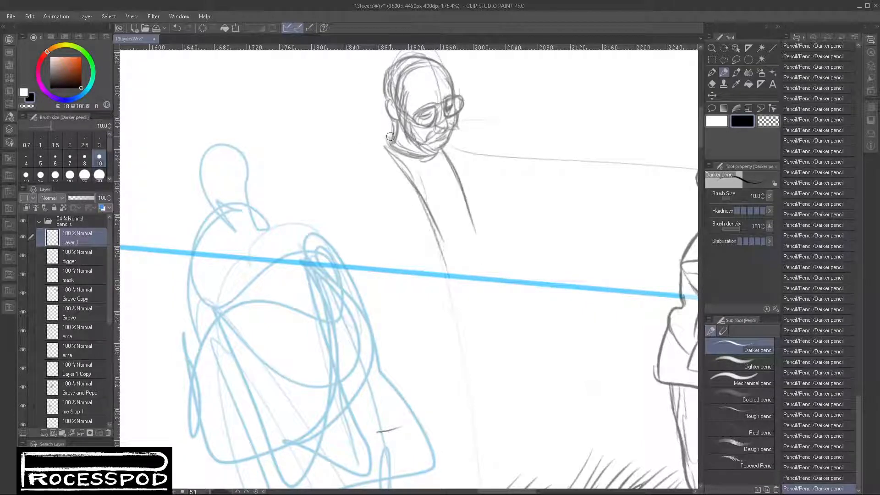
- Outline the man's shoulders and draw a yoke seam across each side of the jacket
mouse_move(390, 137)
left_mouse_down()
mouse_move(343, 178)
mouse_move(389, 211)
mouse_move(403, 235)
left_mouse_up()
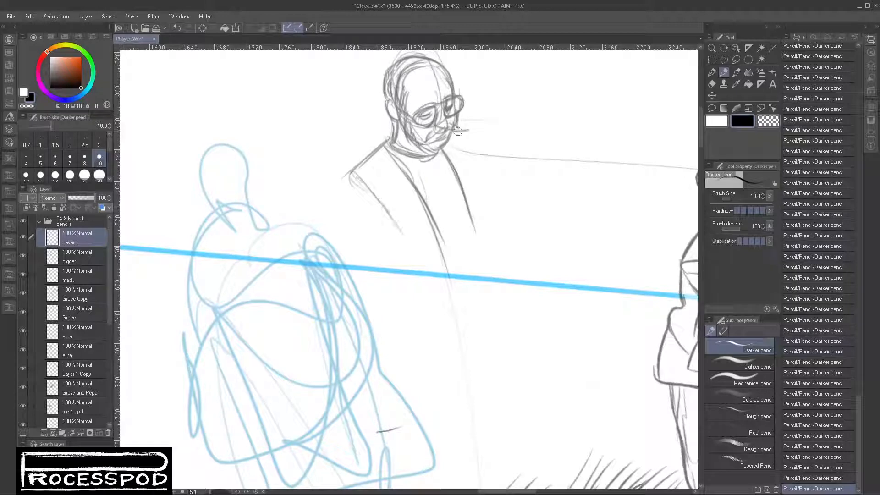
left_click_drag(457, 131, 482, 156)
left_click_drag(462, 133, 488, 171)
left_click_drag(379, 195, 397, 250)
left_click_drag(387, 202, 406, 254)
mouse_move(402, 211)
left_mouse_down()
mouse_move(407, 234)
mouse_move(412, 195)
left_mouse_up()
left_click_drag(449, 168, 488, 152)
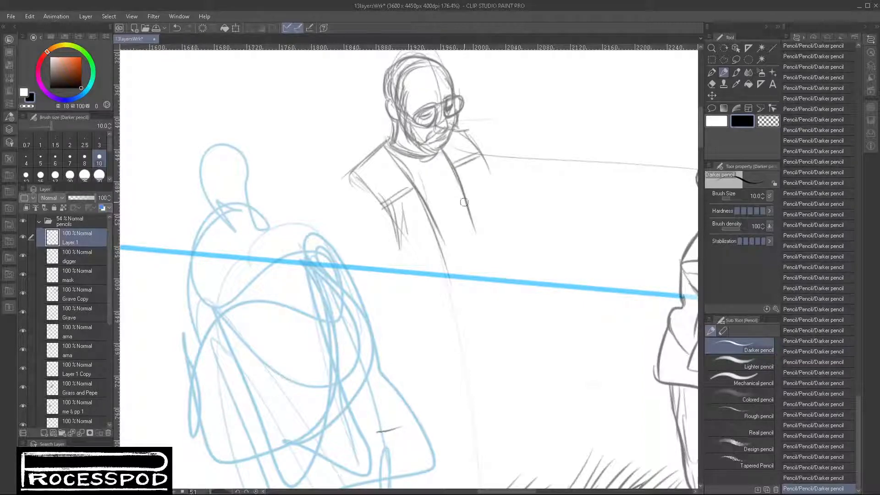
- Pencil fringe strokes hanging beneath the yoke seams on both sides of the jacket's chest
left_click_drag(399, 200, 398, 250)
left_click_drag(406, 193, 407, 247)
mouse_move(418, 193)
left_mouse_down()
mouse_move(415, 246)
mouse_move(419, 229)
left_mouse_up()
mouse_move(428, 195)
left_mouse_down()
mouse_move(430, 225)
mouse_move(422, 225)
mouse_move(434, 225)
left_mouse_up()
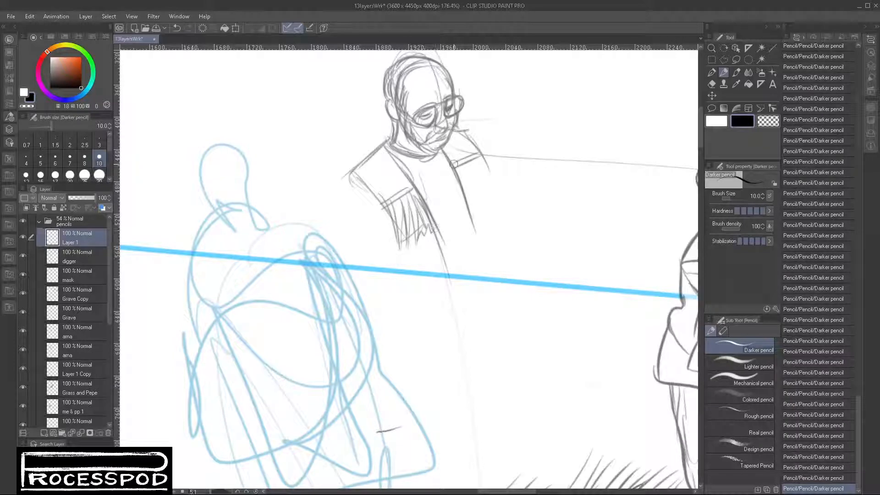
mouse_move(453, 165)
left_mouse_down()
mouse_move(478, 208)
mouse_move(489, 192)
mouse_move(497, 201)
mouse_move(496, 183)
mouse_move(491, 203)
left_mouse_up()
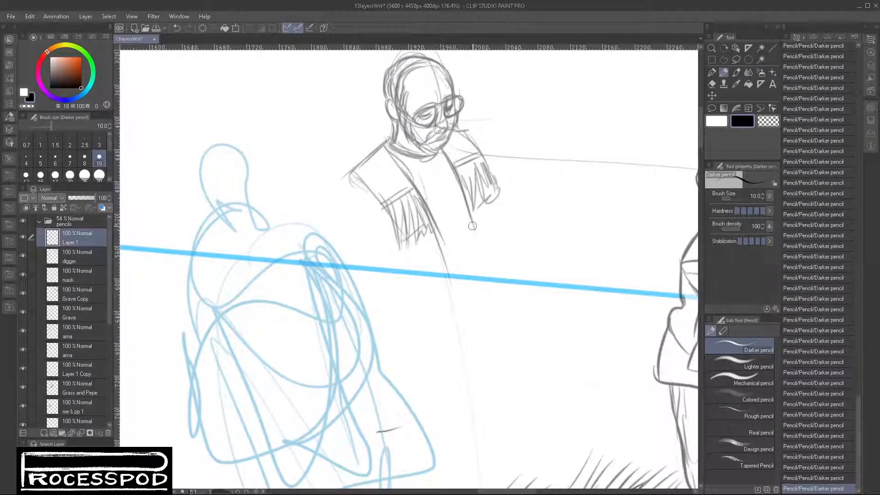
- Extend the jacket's front edges down to a curved hem and draw its side contours
left_click_drag(470, 216, 483, 270)
left_click_drag(428, 226, 438, 291)
left_click_drag(392, 262, 393, 283)
left_click_drag(388, 288, 452, 297)
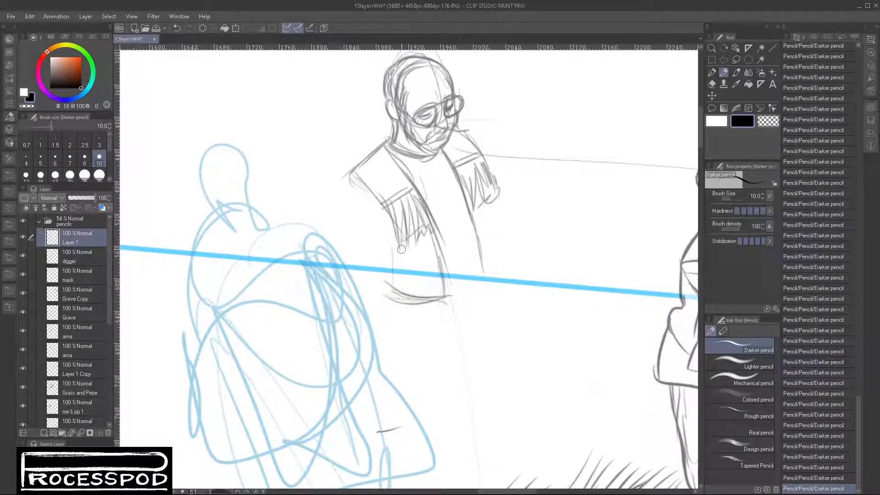
left_click_drag(401, 250, 394, 273)
left_click_drag(381, 205, 386, 246)
left_click_drag(366, 187, 385, 235)
left_click_drag(472, 202, 482, 293)
mouse_move(453, 179)
left_mouse_down()
mouse_move(482, 299)
mouse_move(503, 254)
left_mouse_up()
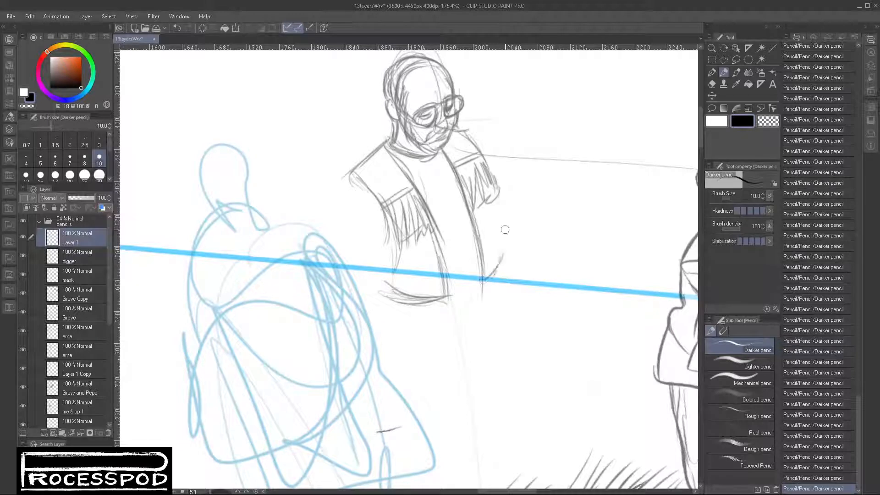
- Draw the jacket's far side panel and add fringe strokes along the hem
mouse_move(496, 198)
left_mouse_down()
mouse_move(504, 218)
mouse_move(486, 279)
left_mouse_up()
mouse_move(491, 216)
left_mouse_down()
mouse_move(503, 266)
mouse_move(485, 300)
left_mouse_up()
mouse_move(500, 256)
left_mouse_down()
mouse_move(488, 298)
mouse_move(497, 281)
left_mouse_up()
mouse_move(496, 222)
left_mouse_down()
mouse_move(504, 277)
mouse_move(487, 297)
left_mouse_up()
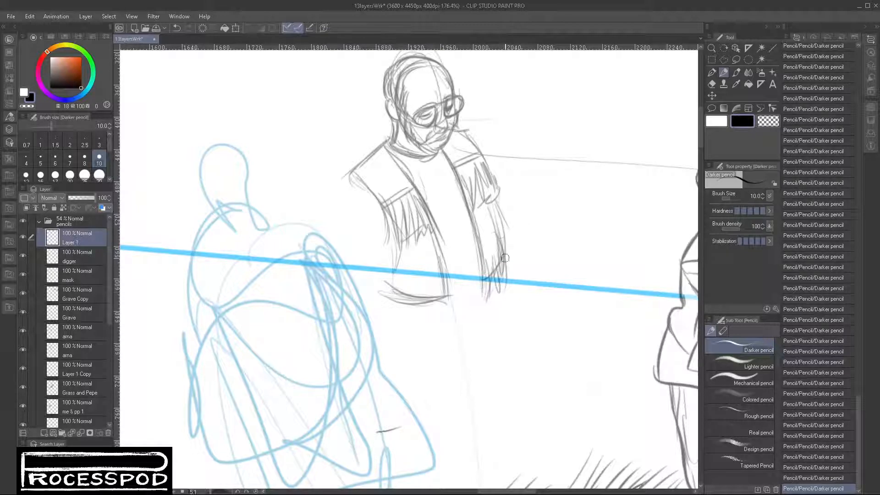
mouse_move(400, 287)
left_mouse_down()
mouse_move(410, 326)
mouse_move(423, 327)
mouse_move(434, 279)
mouse_move(439, 306)
left_mouse_up()
left_click_drag(443, 274, 452, 314)
left_click_drag(484, 275, 486, 281)
mouse_move(503, 247)
left_mouse_down()
mouse_move(510, 277)
mouse_move(516, 262)
mouse_move(495, 210)
mouse_move(500, 235)
left_mouse_up()
left_click_drag(491, 198, 506, 234)
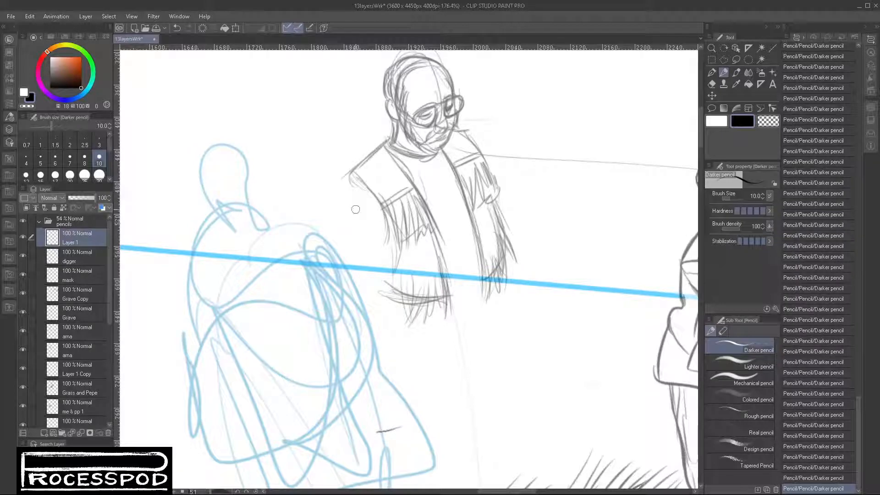
- Draw the sleeve of the man's near arm, hanging from the shoulder to below the elbow
mouse_move(352, 176)
left_mouse_down()
mouse_move(344, 202)
mouse_move(341, 193)
mouse_move(384, 210)
left_mouse_up()
mouse_move(352, 182)
left_mouse_down()
mouse_move(347, 230)
mouse_move(377, 275)
left_mouse_up()
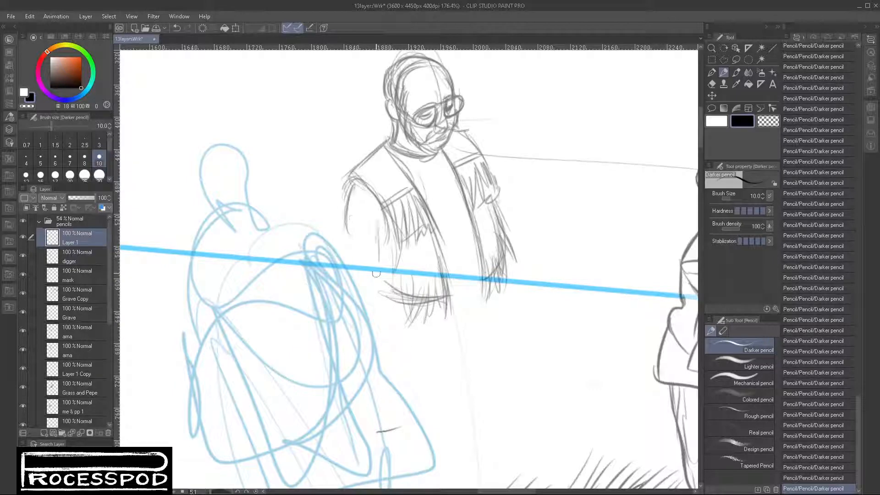
left_click_drag(384, 232, 378, 277)
left_click_drag(349, 227, 342, 266)
left_click_drag(348, 228, 347, 288)
left_click_drag(383, 241, 377, 315)
left_click_drag(350, 240, 374, 239)
left_click_drag(349, 279, 362, 325)
left_click_drag(385, 289, 390, 311)
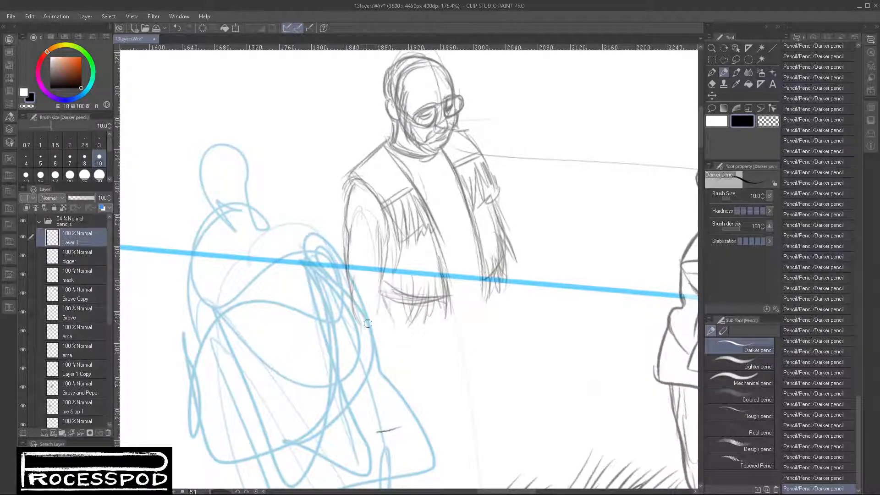
- Extend the near forearm down to the wrist and rough in the hand
left_click_drag(350, 285, 374, 357)
left_click_drag(381, 298, 402, 387)
mouse_move(373, 362)
left_mouse_down()
mouse_move(415, 384)
mouse_move(397, 382)
left_mouse_up()
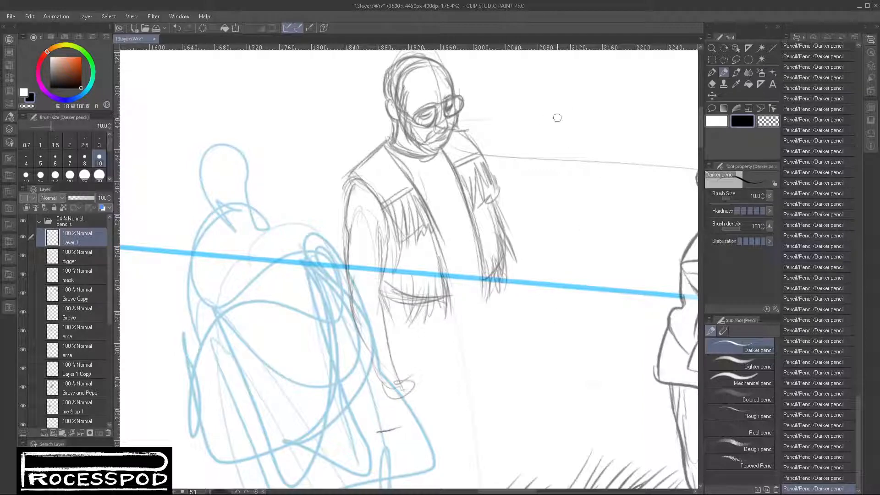
- Rough in a second standing figure between the man with glasses and the gravedigger
scroll(555, 324, "down", 5)
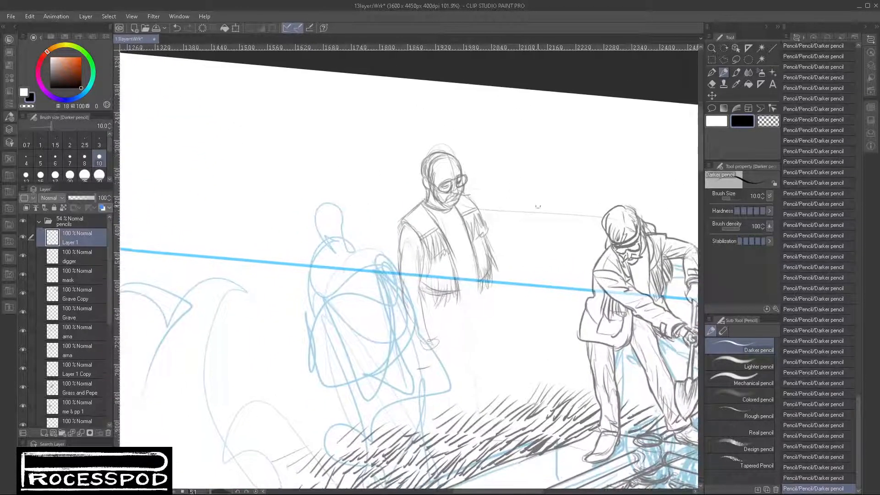
mouse_move(538, 196)
left_mouse_down()
mouse_move(536, 177)
mouse_move(525, 227)
mouse_move(560, 374)
left_mouse_up()
mouse_move(550, 285)
left_mouse_down()
mouse_move(517, 376)
mouse_move(529, 285)
mouse_move(524, 228)
mouse_move(513, 213)
mouse_move(551, 202)
mouse_move(519, 258)
mouse_move(524, 299)
mouse_move(509, 204)
mouse_move(505, 284)
mouse_move(502, 244)
mouse_move(531, 193)
mouse_move(557, 206)
mouse_move(563, 257)
mouse_move(528, 231)
mouse_move(537, 201)
mouse_move(546, 245)
mouse_move(529, 280)
mouse_move(550, 280)
mouse_move(520, 165)
mouse_move(516, 179)
mouse_move(528, 160)
mouse_move(511, 165)
mouse_move(521, 154)
mouse_move(522, 197)
left_mouse_up()
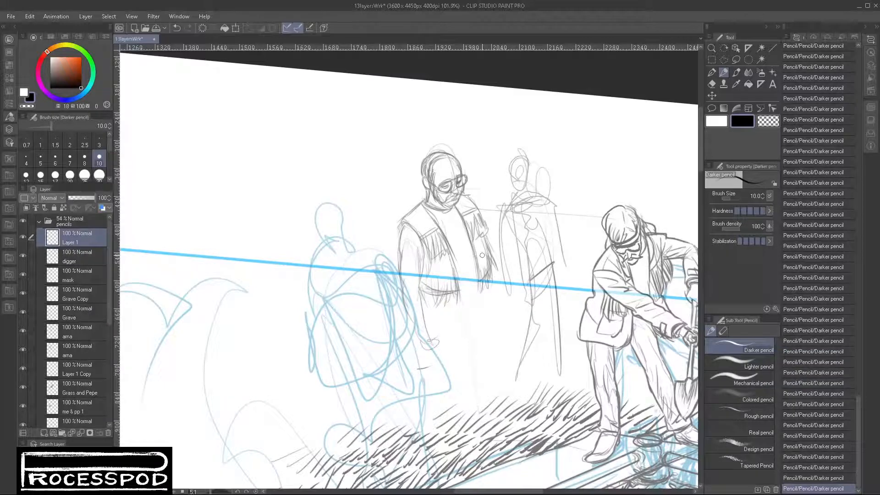
- Cut the rough second standing figure out of Layer 1, paste it onto its own layer, and place that layer directly beneath Layer 1
left_click(736, 60)
mouse_move(496, 149)
left_mouse_down()
mouse_move(502, 337)
mouse_move(533, 386)
mouse_move(568, 374)
mouse_move(578, 214)
mouse_move(508, 140)
left_mouse_up()
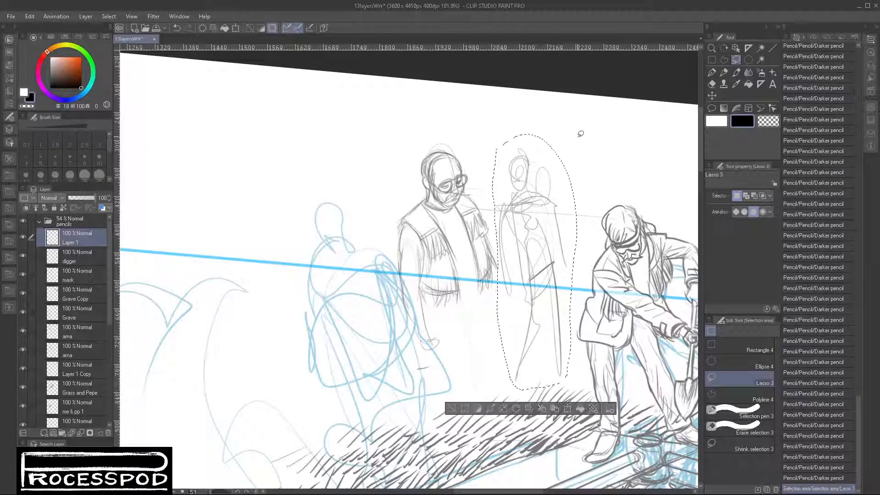
key("ctrl+x")
key("ctrl+v")
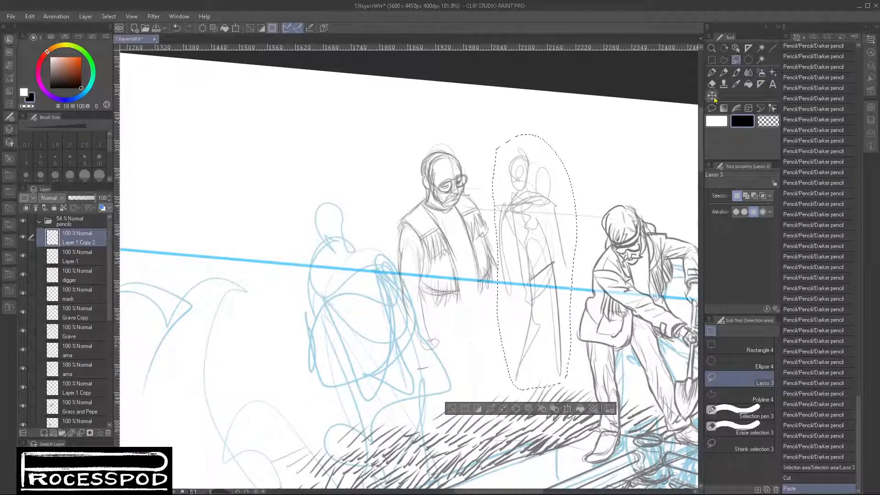
left_click_drag(80, 267, 81, 268)
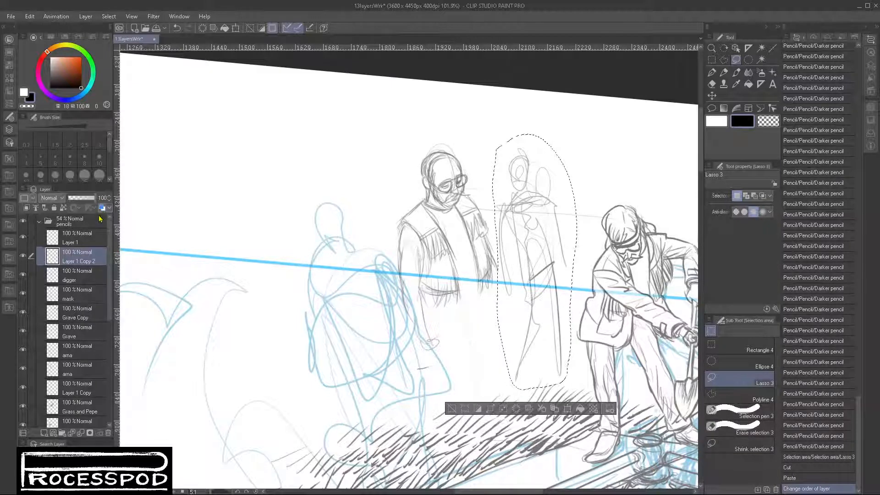
- Tint the separated figure's layer red and clear the selection
left_click(102, 208)
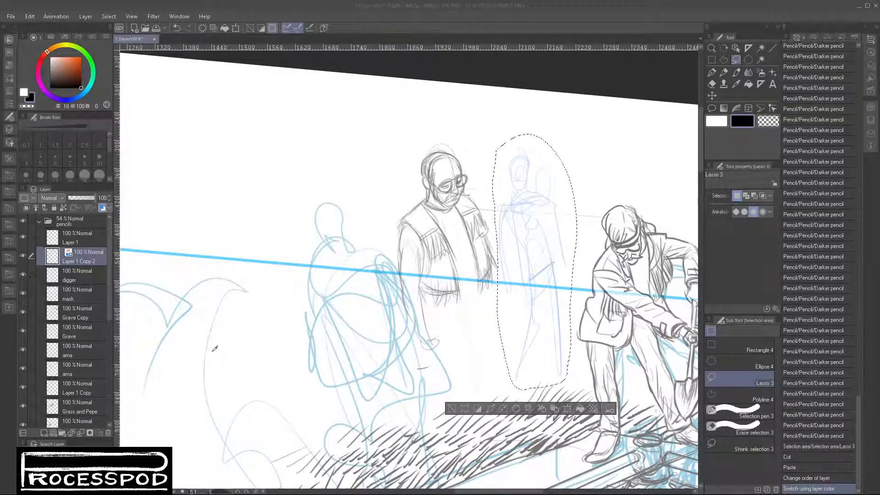
left_click(357, 283)
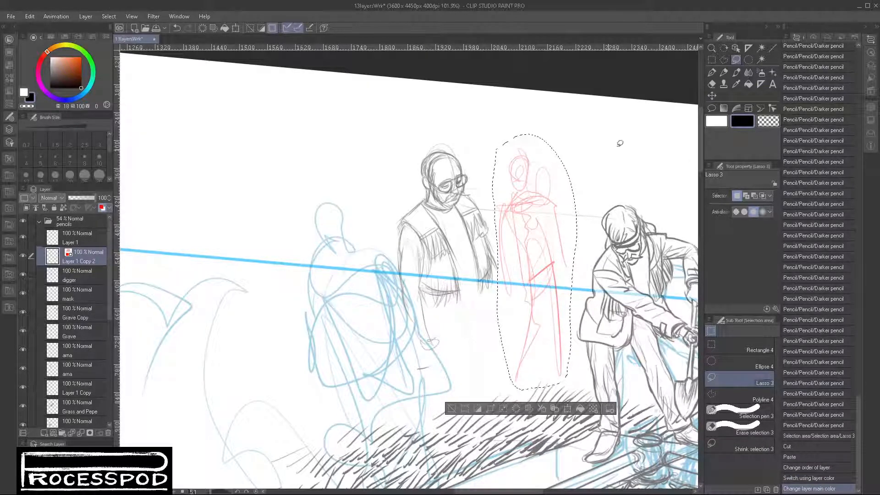
left_click(451, 408)
- Move the red figure over the man with glasses and scale it to 129% as a body guide
left_click(712, 95)
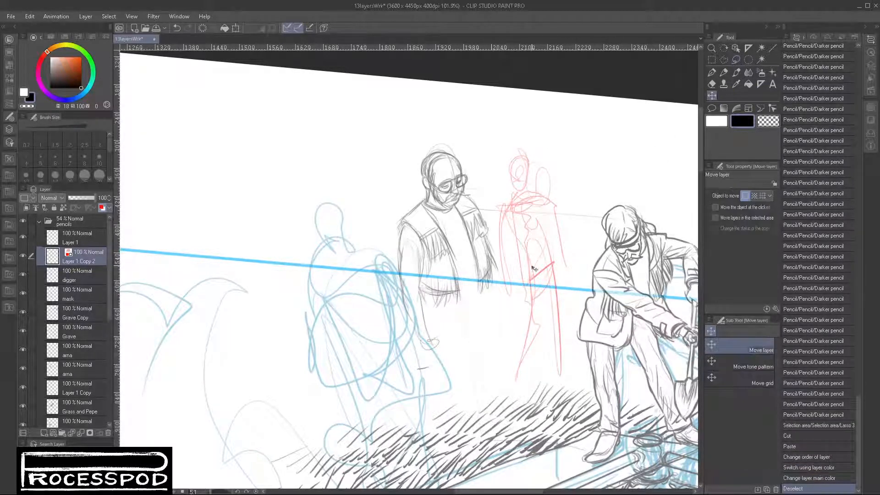
mouse_move(534, 269)
left_mouse_down()
mouse_move(452, 273)
mouse_move(462, 272)
mouse_move(445, 254)
mouse_move(439, 265)
mouse_move(411, 226)
left_mouse_up()
key("ctrl+t")
left_click_drag(467, 401, 535, 455)
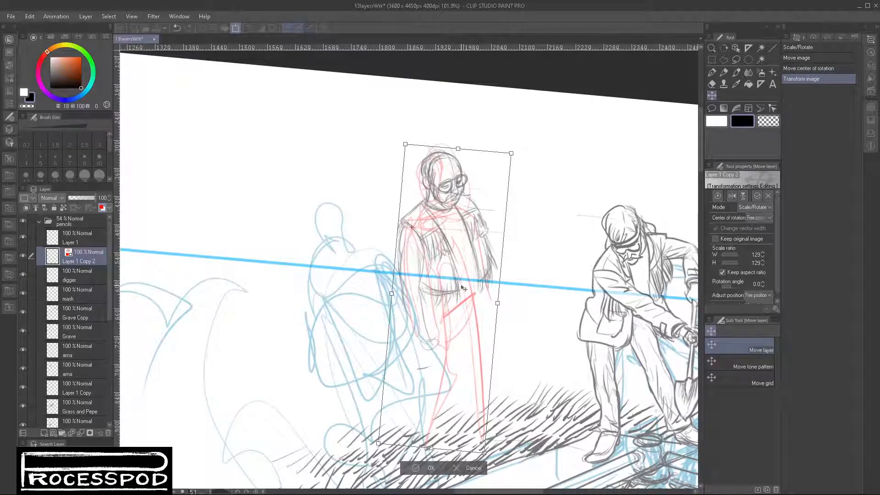
key("Return")
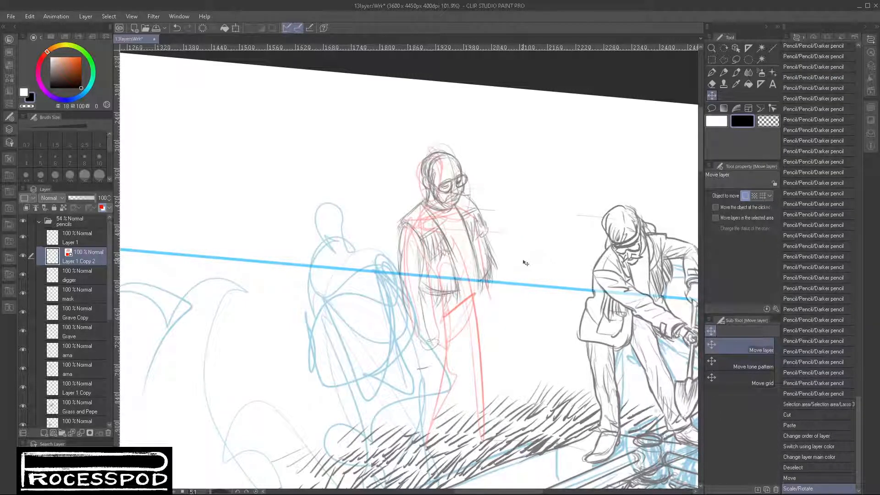
- Pencil the man's hips and far leg down to the shoe on Layer 1, using the red guide
left_click(724, 72)
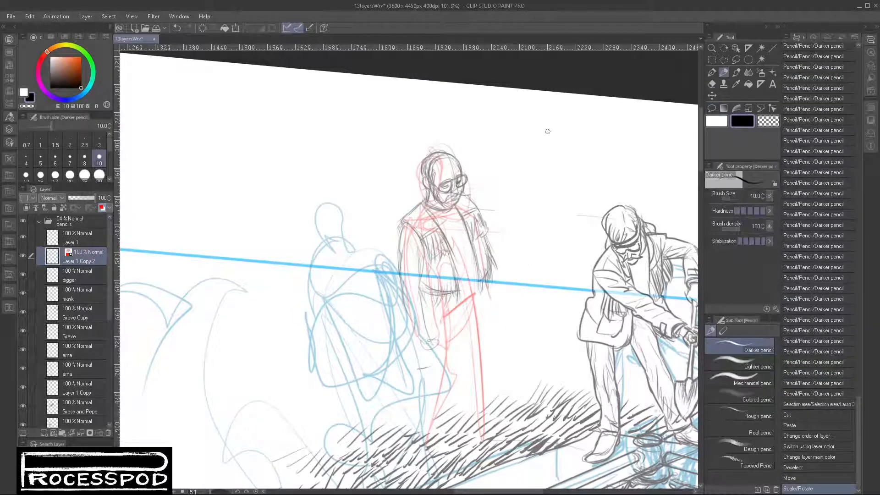
left_click(86, 242)
left_click_drag(437, 300, 439, 319)
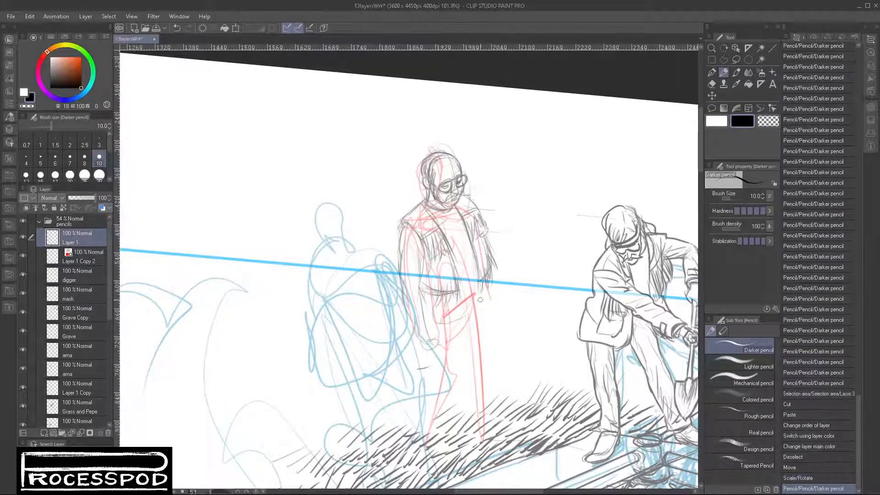
mouse_move(479, 298)
left_mouse_down()
mouse_move(448, 321)
mouse_move(480, 288)
mouse_move(478, 319)
mouse_move(455, 326)
left_mouse_up()
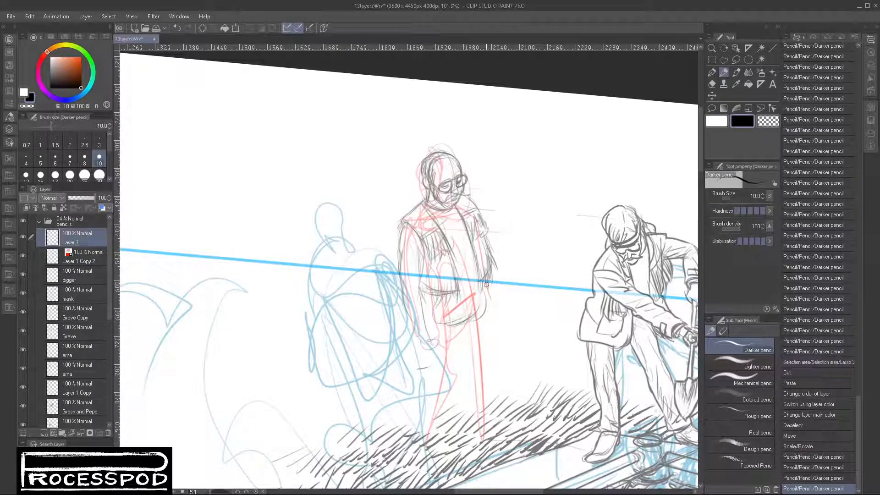
left_click_drag(484, 279, 494, 361)
mouse_move(464, 330)
left_mouse_down()
mouse_move(476, 438)
mouse_move(522, 443)
left_mouse_up()
mouse_move(492, 321)
left_mouse_down()
mouse_move(501, 424)
mouse_move(478, 431)
mouse_move(502, 430)
left_mouse_up()
mouse_move(470, 347)
left_mouse_down()
mouse_move(471, 422)
mouse_move(492, 407)
mouse_move(499, 425)
mouse_move(489, 426)
mouse_move(521, 431)
mouse_move(518, 439)
mouse_move(519, 426)
mouse_move(527, 432)
mouse_move(508, 438)
mouse_move(534, 438)
left_mouse_up()
- Draw the man's near leg from thigh to shoe, with the inner contour and fold lines
left_click_drag(460, 323, 453, 375)
left_click_drag(459, 339, 454, 366)
mouse_move(427, 340)
left_mouse_down()
mouse_move(436, 339)
mouse_move(431, 378)
left_mouse_up()
left_click_drag(432, 366, 421, 421)
left_click_drag(425, 389, 421, 423)
left_click_drag(423, 403, 420, 431)
mouse_move(456, 366)
left_mouse_down()
mouse_move(431, 398)
mouse_move(437, 403)
mouse_move(448, 394)
mouse_move(421, 441)
mouse_move(427, 467)
mouse_move(432, 455)
left_mouse_up()
mouse_move(446, 450)
left_mouse_down()
mouse_move(424, 471)
mouse_move(436, 469)
left_mouse_up()
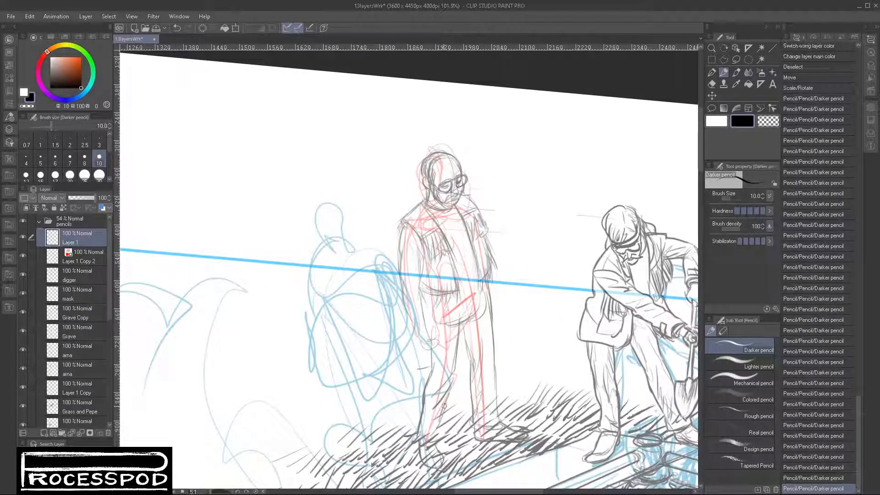
left_click_drag(453, 383, 440, 411)
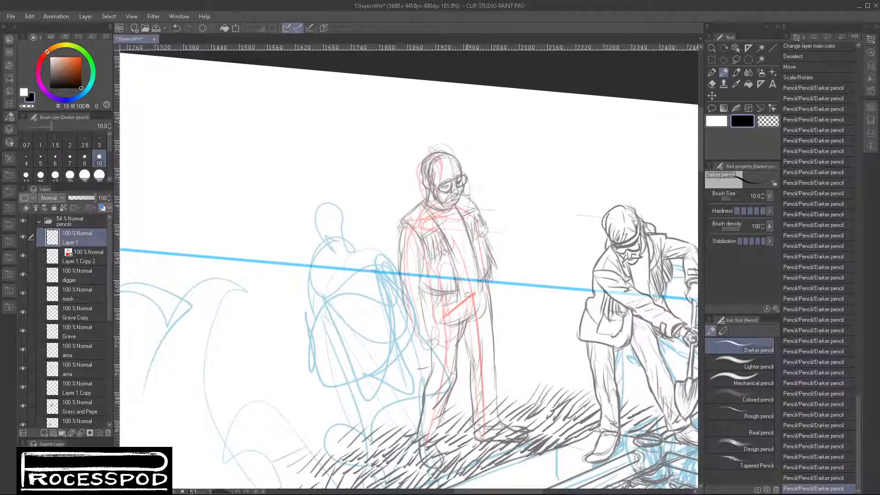
- Draw the man's waistline and hip contour, and add fold strokes to the upper trousers
mouse_move(482, 280)
left_mouse_down()
mouse_move(446, 298)
mouse_move(451, 303)
left_mouse_up()
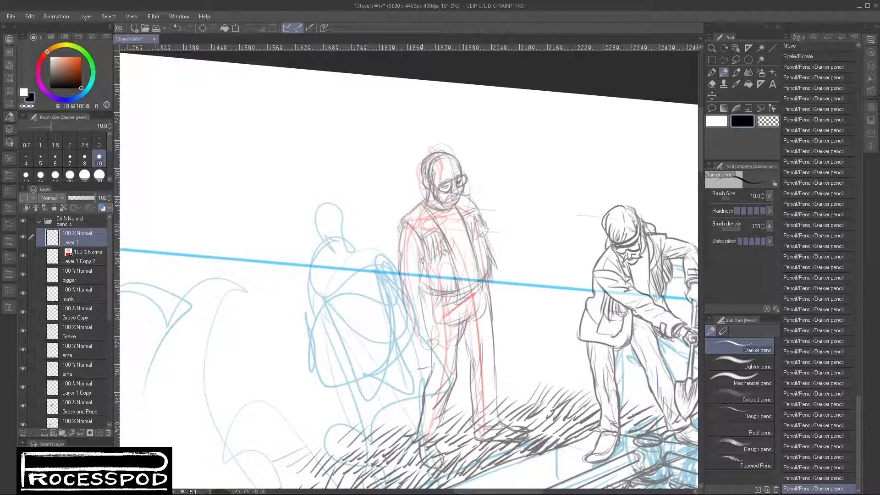
mouse_move(422, 260)
left_mouse_down()
mouse_move(437, 300)
mouse_move(432, 339)
left_mouse_up()
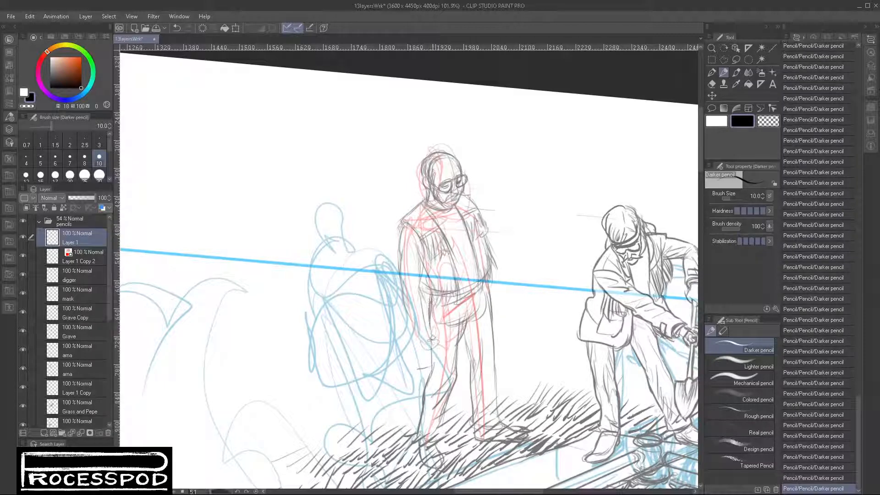
left_click_drag(439, 294, 431, 362)
left_click_drag(454, 300, 451, 361)
left_click_drag(464, 327, 454, 376)
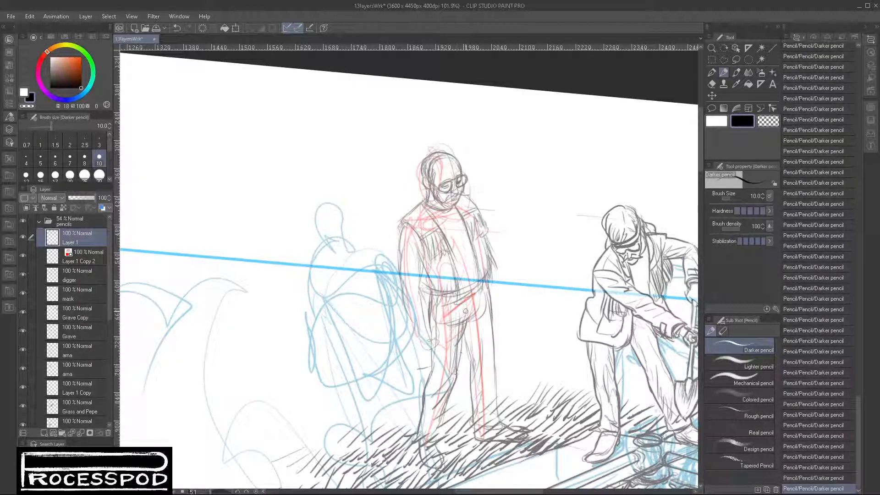
left_click_drag(465, 311, 458, 372)
mouse_move(461, 313)
left_mouse_down()
mouse_move(481, 291)
mouse_move(491, 309)
mouse_move(486, 329)
mouse_move(464, 335)
mouse_move(490, 321)
mouse_move(472, 382)
left_mouse_up()
mouse_move(489, 350)
left_mouse_down()
mouse_move(478, 369)
mouse_move(482, 404)
left_mouse_up()
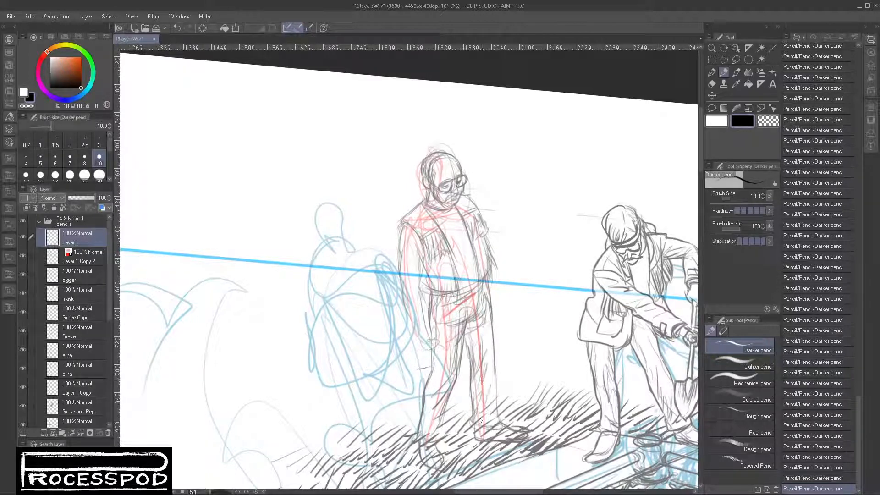
left_click_drag(489, 313, 497, 372)
- Draw the man's far arm, define both hands, and add the short sleeve edges and waistband strokes to his clothing
mouse_move(466, 193)
left_mouse_down()
mouse_move(506, 296)
mouse_move(517, 278)
mouse_move(517, 294)
mouse_move(505, 295)
mouse_move(512, 314)
mouse_move(523, 298)
mouse_move(517, 318)
left_mouse_up()
mouse_move(417, 331)
left_mouse_down()
mouse_move(413, 351)
mouse_move(425, 357)
mouse_move(428, 331)
mouse_move(432, 349)
mouse_move(432, 357)
mouse_move(414, 353)
mouse_move(431, 361)
left_mouse_up()
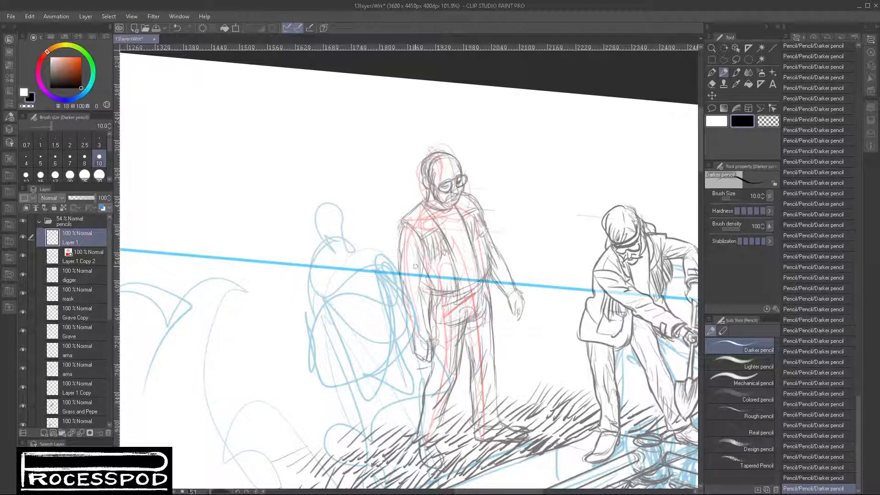
left_click_drag(402, 279, 421, 282)
mouse_move(413, 237)
left_mouse_down()
mouse_move(408, 259)
mouse_move(423, 277)
mouse_move(411, 283)
left_mouse_up()
left_click_drag(480, 210, 489, 242)
mouse_move(463, 287)
left_mouse_down()
mouse_move(467, 266)
mouse_move(464, 293)
left_mouse_up()
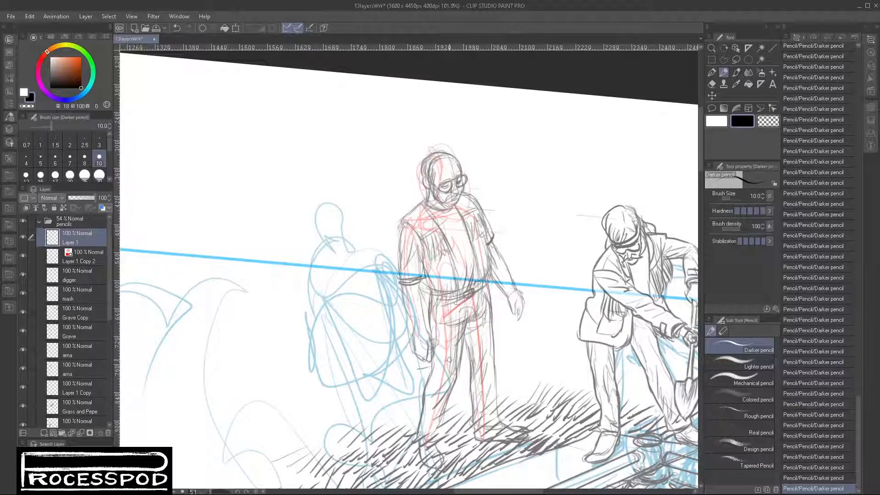
- Darken the contours of the man's trouser legs, shoes and near forearm
left_click_drag(461, 337, 468, 433)
mouse_move(491, 328)
left_mouse_down()
mouse_move(488, 424)
mouse_move(498, 419)
left_mouse_up()
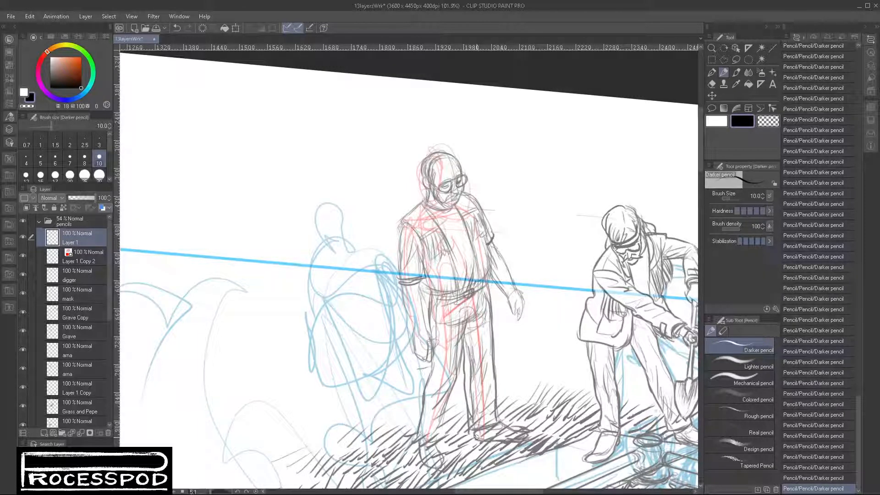
mouse_move(461, 360)
left_mouse_down()
mouse_move(442, 446)
mouse_move(447, 465)
mouse_move(440, 448)
mouse_move(516, 436)
left_mouse_up()
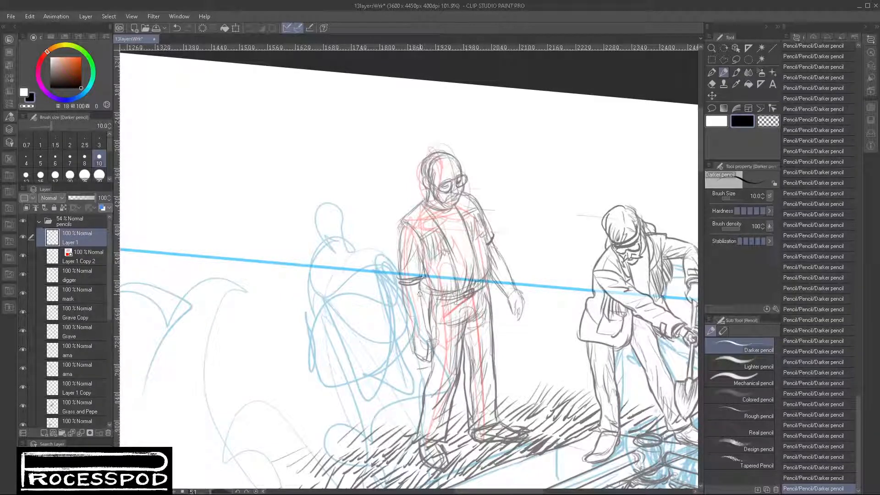
left_click_drag(418, 287, 426, 328)
left_click_drag(401, 291, 416, 341)
- Compare the man's pencil drawing with and without the red guide layer in the wider scene
left_click_drag(548, 370, 472, 390)
left_click_drag(403, 445, 397, 389)
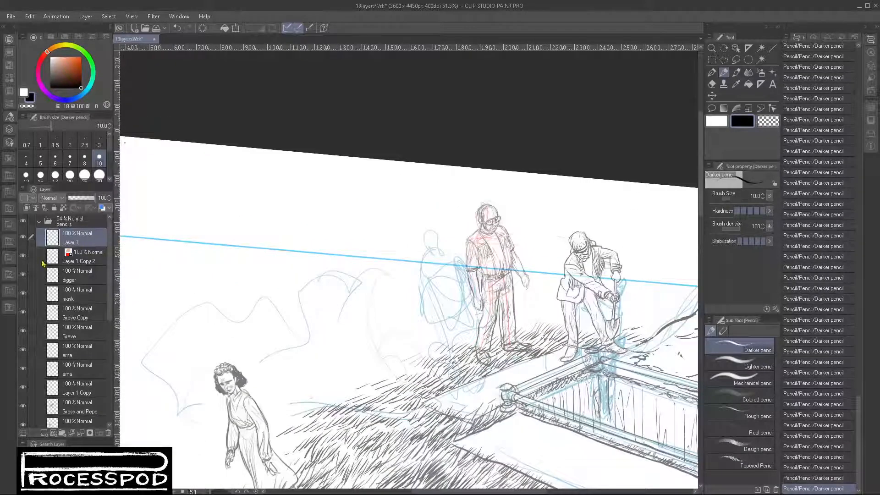
left_click(22, 256)
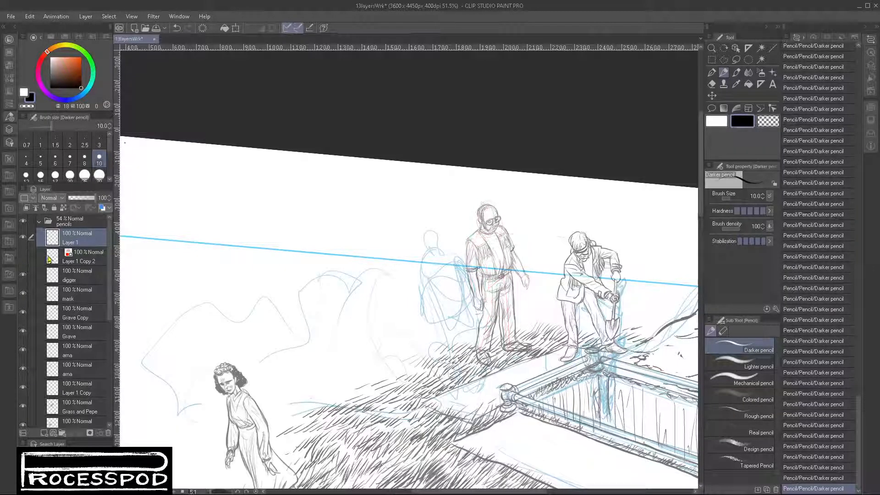
left_click(24, 256)
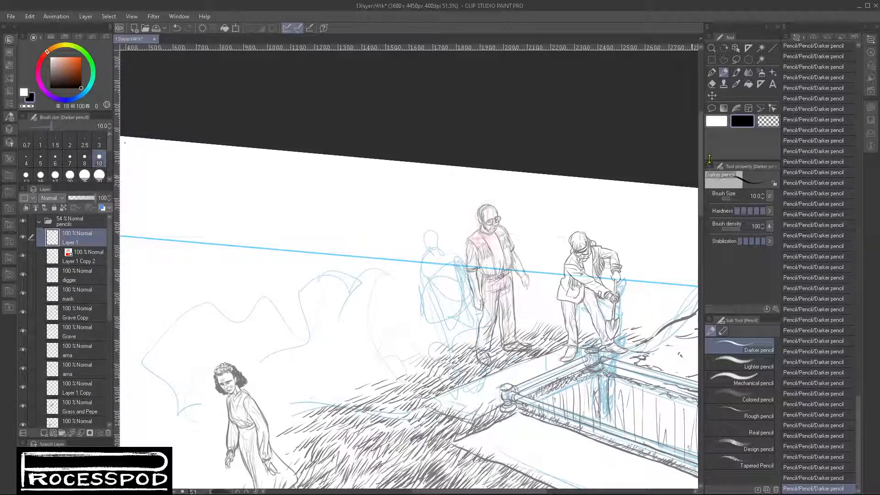
- Rough in the head and shoulders of a figure beside the man on the red layer with the Brush (Soft)
left_click(736, 72)
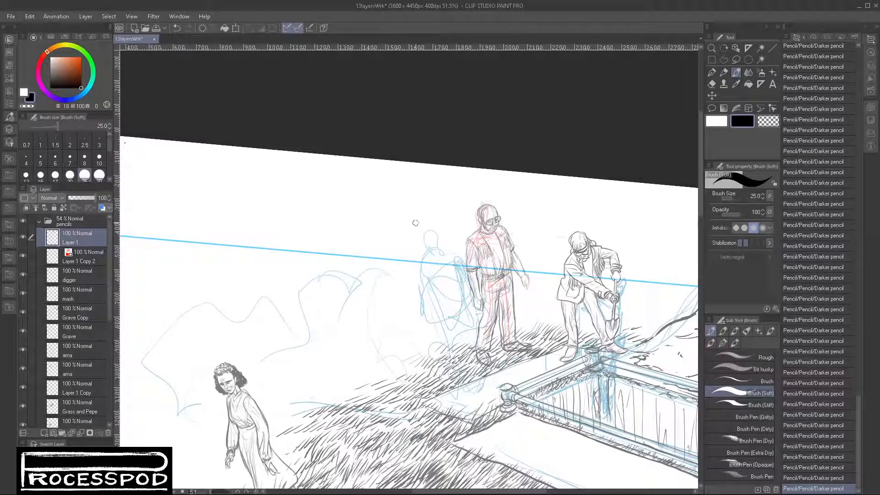
mouse_move(415, 223)
left_mouse_down()
mouse_move(430, 225)
mouse_move(417, 235)
left_mouse_up()
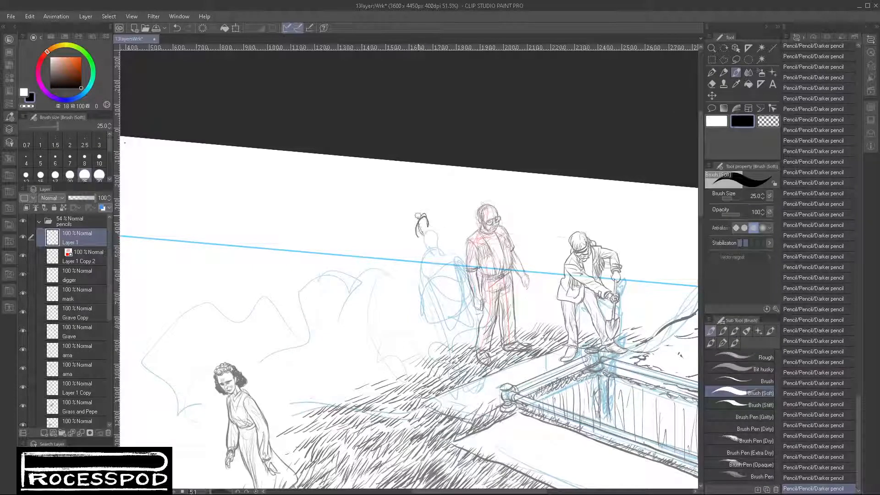
key("ctrl+z")
left_click(86, 257)
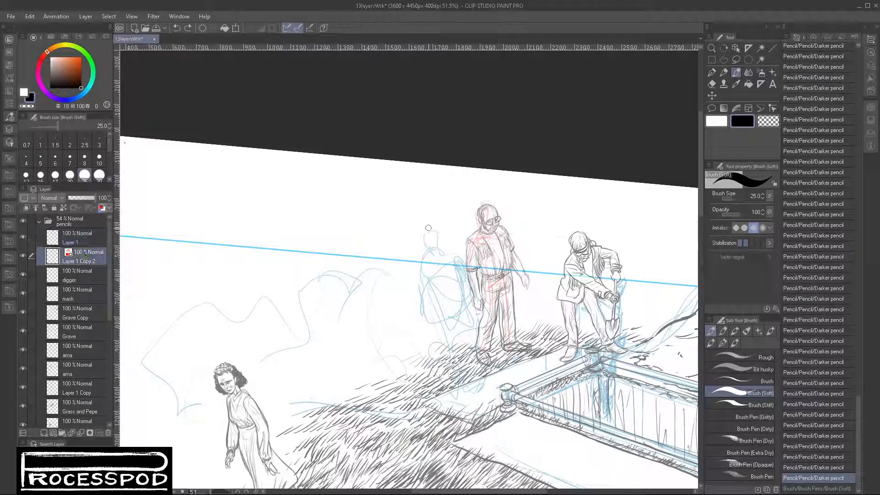
left_click_drag(427, 221, 438, 237)
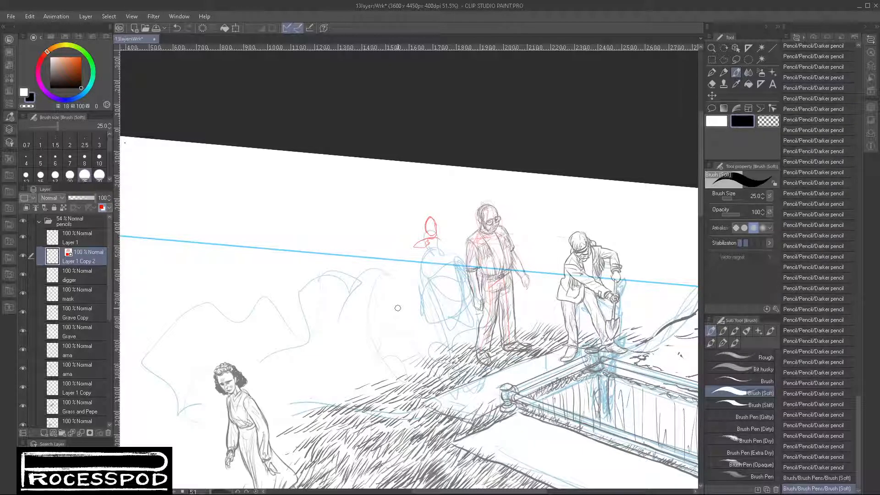
mouse_move(415, 241)
left_mouse_down()
mouse_move(442, 237)
mouse_move(445, 248)
mouse_move(422, 263)
mouse_move(438, 253)
left_mouse_up()
left_click_drag(423, 240, 418, 258)
- Rough in the red figure's torso, hips and both legs down to the feet
mouse_move(417, 247)
left_mouse_down()
mouse_move(420, 272)
mouse_move(435, 240)
mouse_move(424, 269)
mouse_move(440, 259)
mouse_move(423, 287)
mouse_move(447, 271)
mouse_move(450, 280)
mouse_move(434, 295)
mouse_move(420, 281)
mouse_move(439, 319)
left_mouse_up()
left_click_drag(440, 302, 445, 320)
left_click_drag(439, 273, 458, 328)
left_click_drag(433, 289, 441, 344)
mouse_move(438, 336)
left_mouse_down()
mouse_move(444, 351)
mouse_move(452, 348)
left_mouse_up()
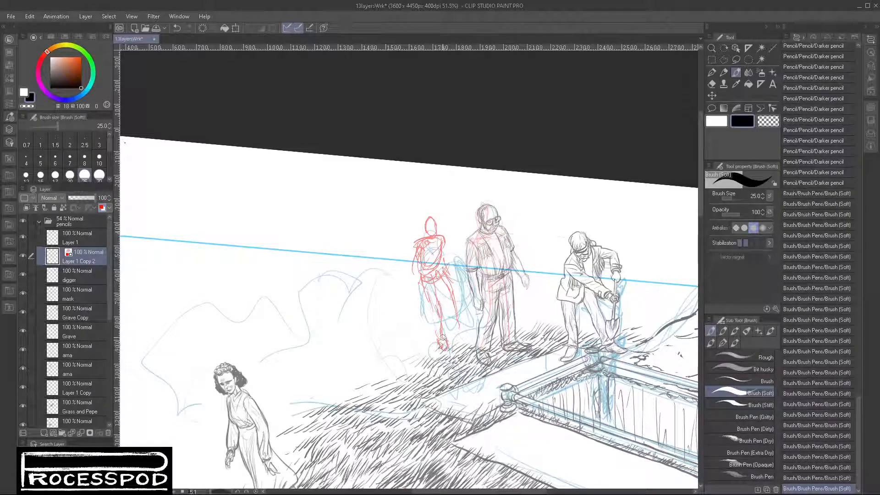
left_click_drag(452, 314, 460, 321)
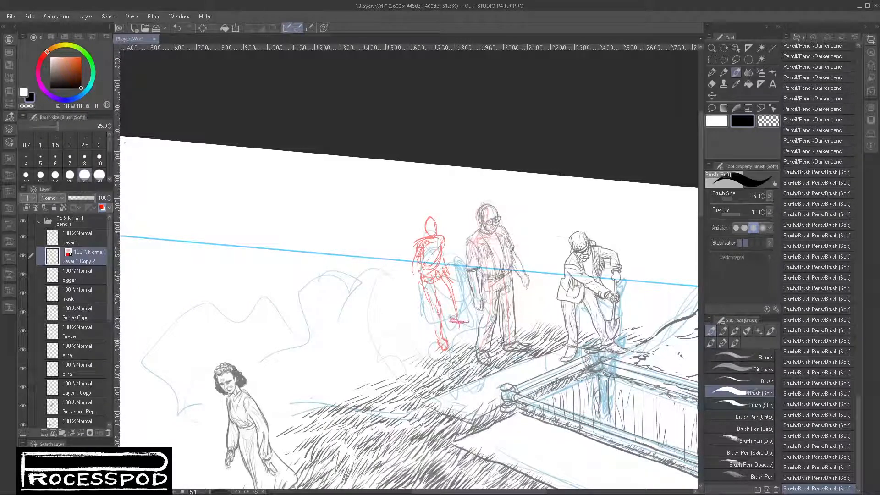
mouse_move(440, 277)
left_mouse_down()
mouse_move(452, 324)
mouse_move(469, 326)
mouse_move(464, 299)
mouse_move(462, 312)
mouse_move(462, 296)
mouse_move(451, 299)
mouse_move(441, 274)
mouse_move(468, 294)
mouse_move(449, 312)
left_mouse_up()
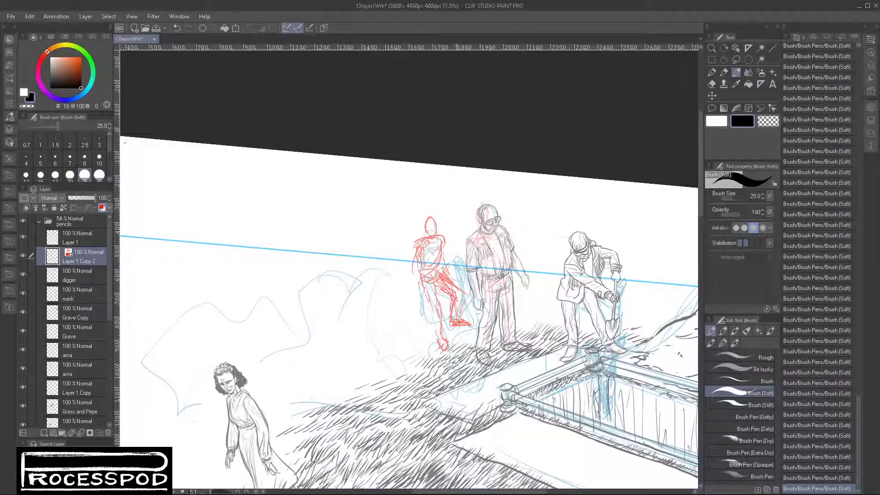
- Reinforce the red figure's thigh, arms and head with additional brush strokes
mouse_move(421, 281)
left_mouse_down()
mouse_move(434, 320)
mouse_move(437, 307)
left_mouse_up()
mouse_move(443, 242)
left_mouse_down()
mouse_move(446, 271)
mouse_move(414, 244)
mouse_move(418, 294)
left_mouse_up()
mouse_move(425, 218)
left_mouse_down()
mouse_move(433, 235)
mouse_move(421, 227)
mouse_move(437, 225)
left_mouse_up()
key("ctrl+z")
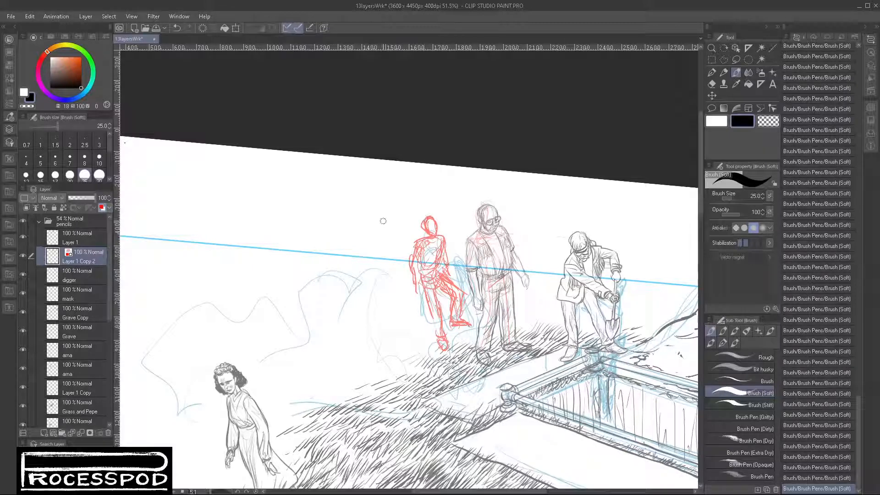
- Rough in another red standing figure on the far side of the first red one, from head to feet
left_click_drag(388, 222, 392, 223)
mouse_move(390, 218)
left_mouse_down()
mouse_move(383, 229)
mouse_move(396, 228)
mouse_move(383, 246)
mouse_move(397, 232)
mouse_move(403, 248)
mouse_move(387, 263)
left_mouse_up()
mouse_move(398, 232)
left_mouse_down()
mouse_move(397, 261)
mouse_move(375, 249)
mouse_move(383, 251)
mouse_move(382, 277)
mouse_move(411, 281)
mouse_move(394, 289)
mouse_move(400, 313)
left_mouse_up()
mouse_move(415, 300)
left_mouse_down()
mouse_move(408, 332)
mouse_move(438, 322)
left_mouse_up()
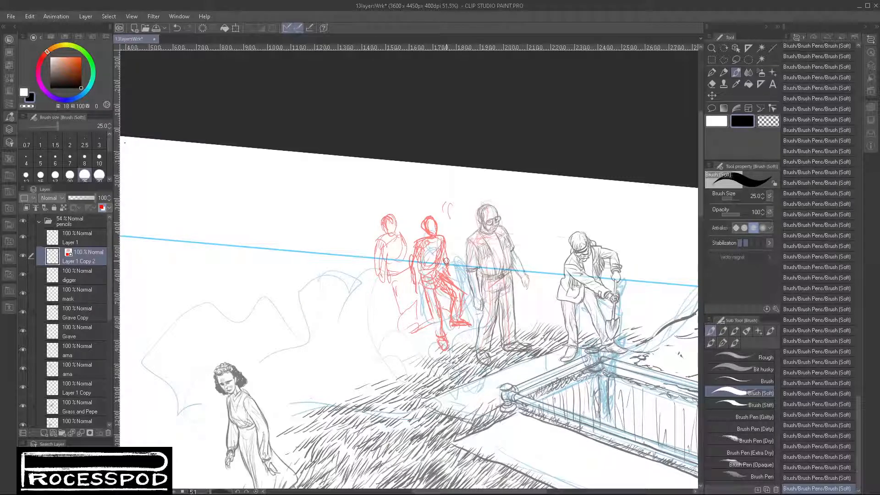
- Delete the two red rough figures beside the man with glasses and clear the selection
key("m")
mouse_move(449, 205)
left_mouse_down()
mouse_move(469, 295)
mouse_move(440, 353)
mouse_move(395, 179)
left_mouse_up()
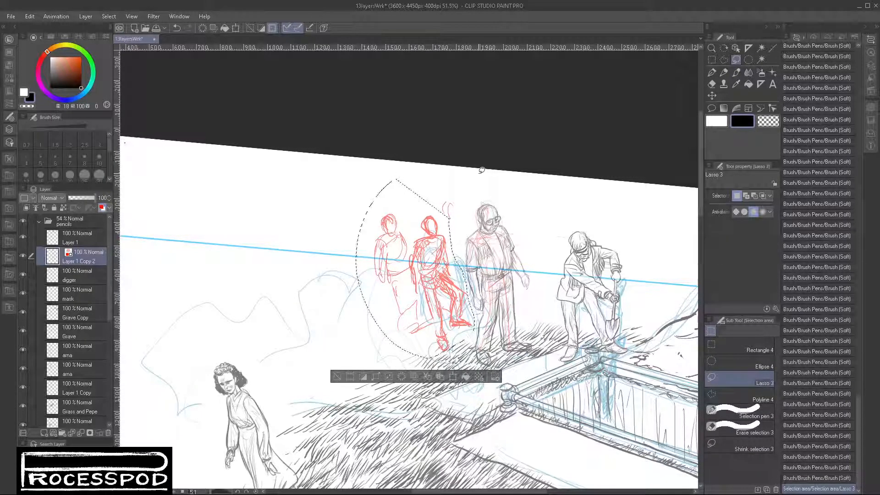
key("Delete")
key("ctrl+d")
- Sketch the head of a new red figure beside the man with glasses using the Darker pencil, increasing the brush size to 25
left_click(726, 72)
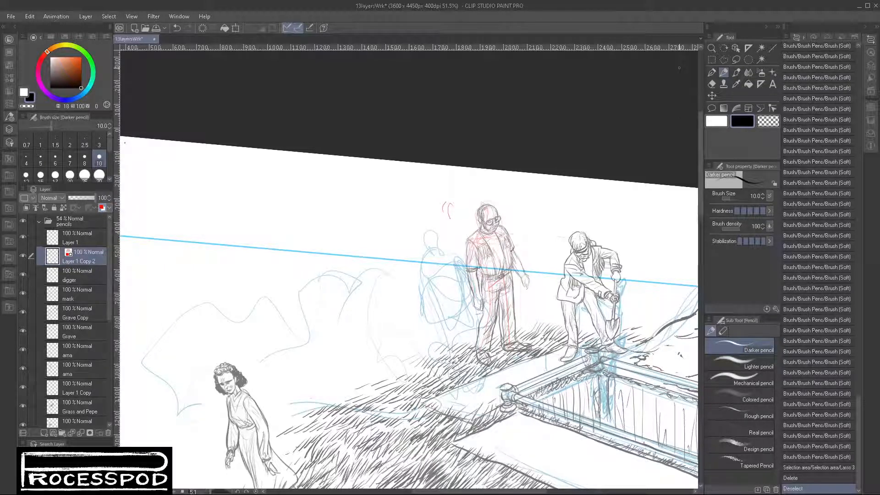
left_click_drag(435, 214, 426, 225)
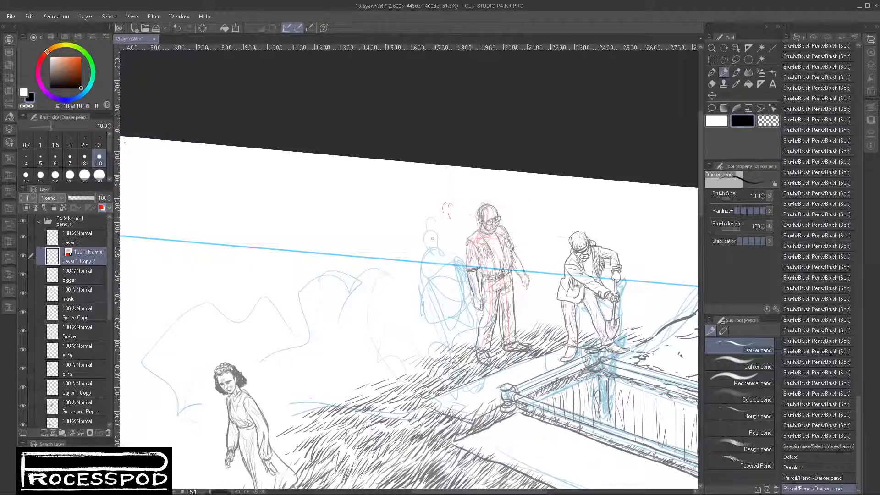
left_click_drag(432, 238, 435, 236)
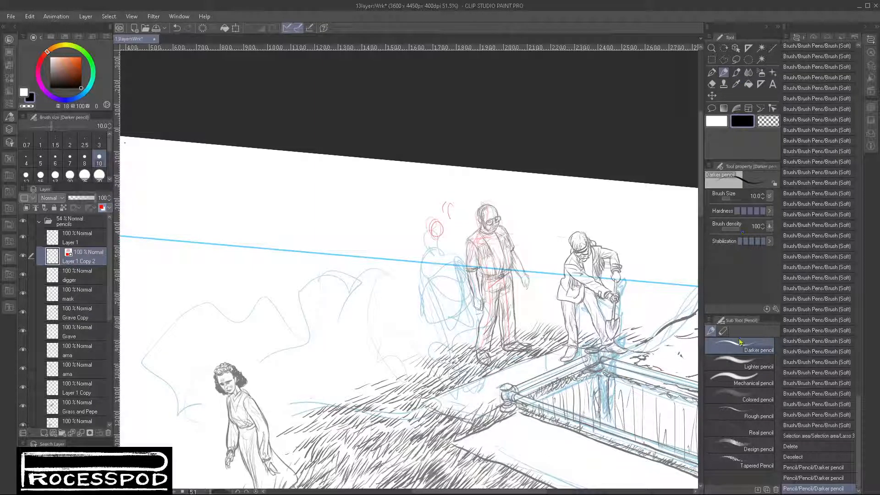
left_click(84, 175)
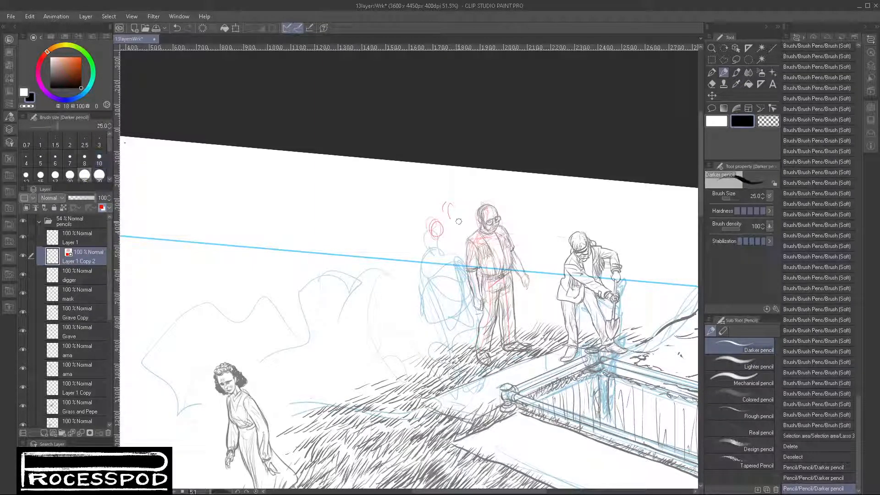
mouse_move(439, 219)
left_mouse_down()
mouse_move(430, 227)
mouse_move(438, 216)
left_mouse_up()
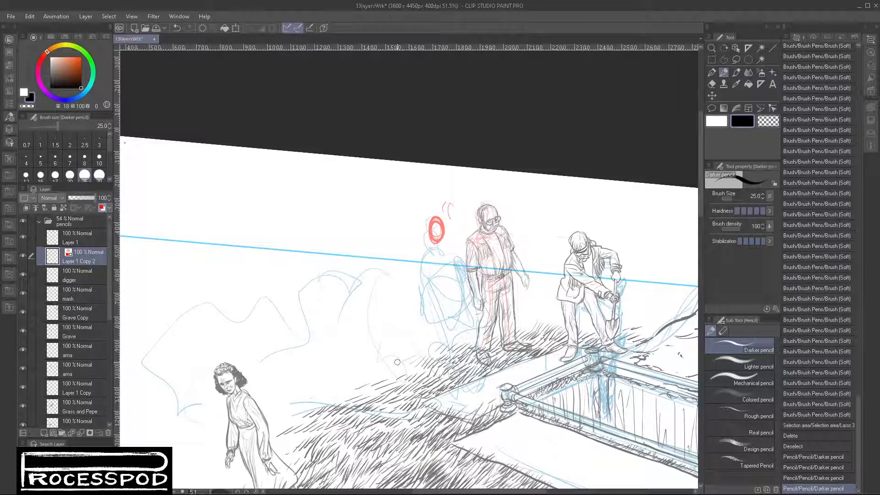
key("r")
mouse_move(595, 223)
left_mouse_down()
mouse_move(606, 279)
mouse_move(585, 295)
left_mouse_up()
key("m")
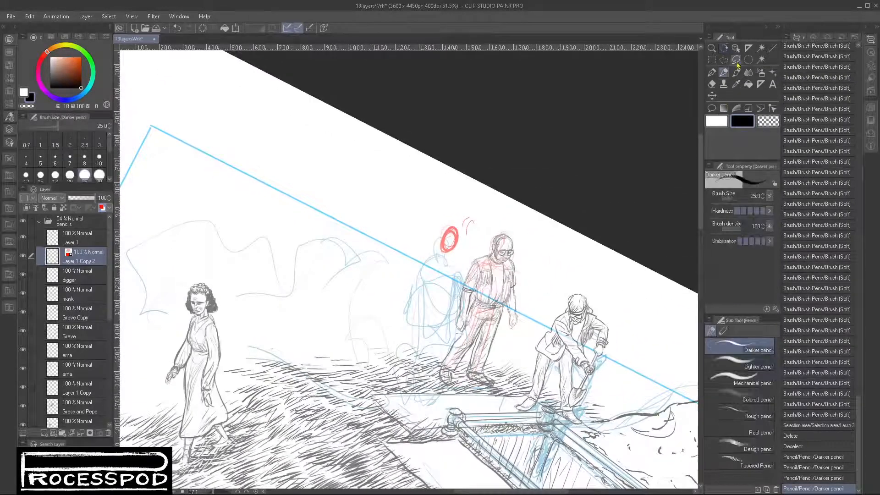
left_click_drag(444, 214, 458, 239)
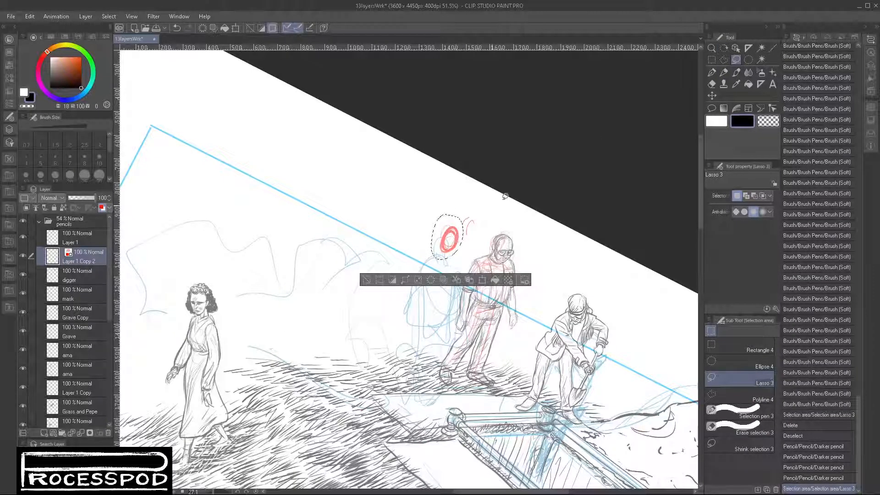
key("ctrl+d")
- Rough in the small red figure's shoulders, folded arms and lower body beneath the head using the Brush (Soft)
left_click(736, 75)
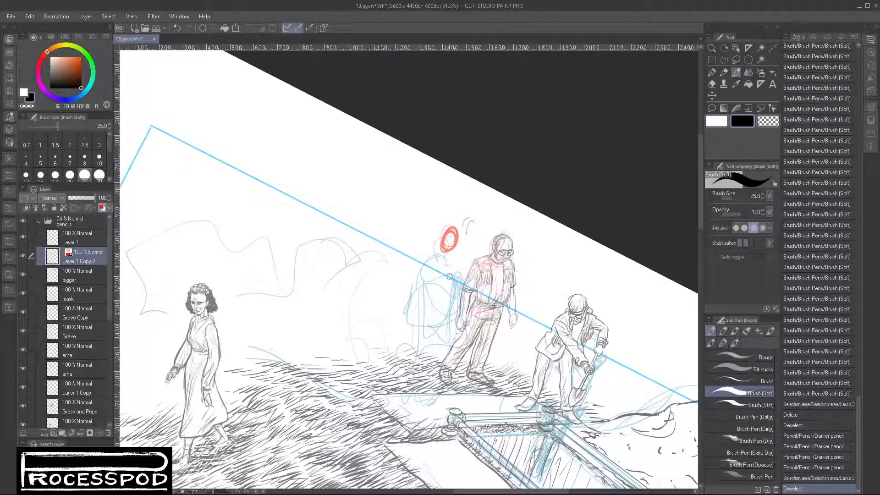
mouse_move(433, 267)
left_mouse_down()
mouse_move(443, 246)
mouse_move(458, 246)
mouse_move(434, 250)
mouse_move(431, 281)
left_mouse_up()
left_click_drag(456, 251, 448, 291)
mouse_move(427, 289)
left_mouse_down()
mouse_move(428, 311)
mouse_move(452, 290)
left_mouse_up()
mouse_move(457, 286)
left_mouse_down()
mouse_move(424, 351)
mouse_move(429, 364)
left_mouse_up()
- Block in the crowd's placement with a ground line at the feet and a wavy contour line over the heads
left_click_drag(360, 317, 428, 364)
left_click_drag(486, 231, 400, 193)
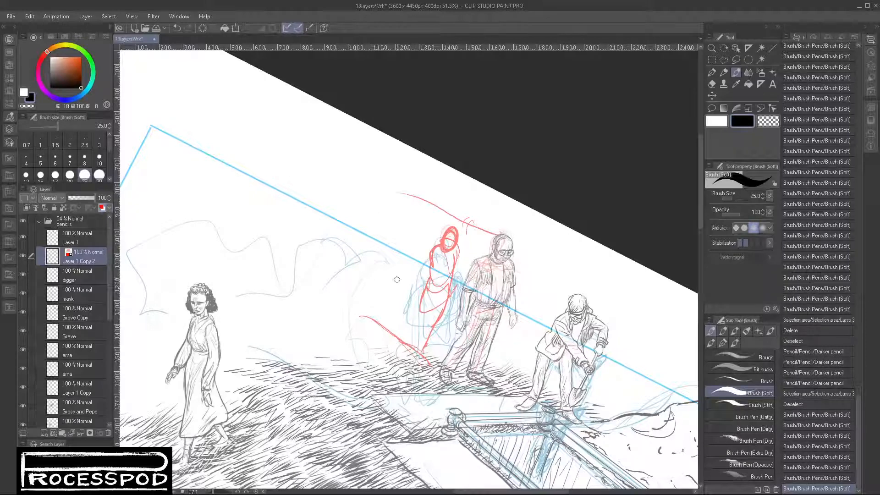
left_click_drag(404, 343, 355, 307)
mouse_move(403, 219)
left_mouse_down()
mouse_move(373, 191)
mouse_move(261, 225)
left_mouse_up()
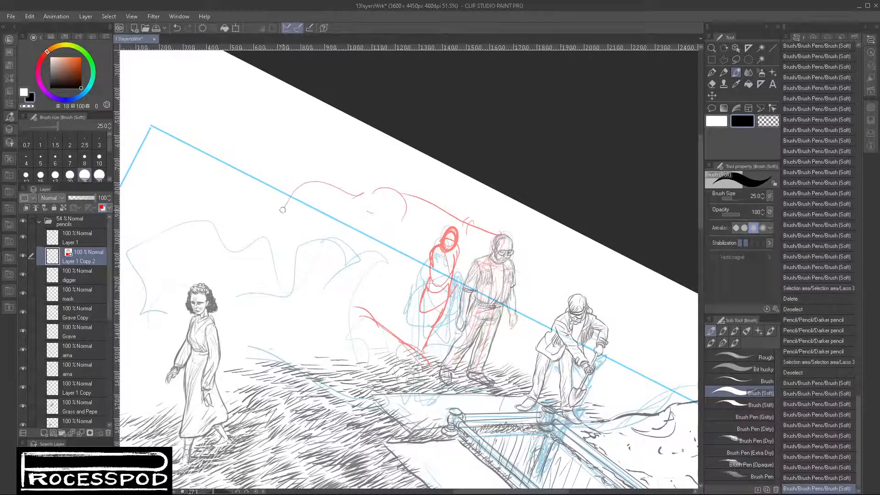
mouse_move(252, 300)
left_mouse_down()
mouse_move(320, 312)
mouse_move(369, 307)
left_mouse_up()
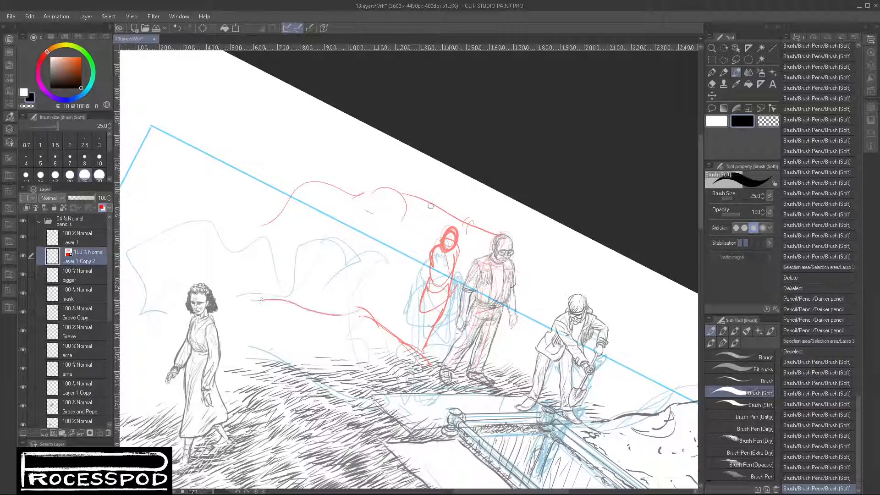
- Rough in the head of a bearded man with a brimmed hat, behind and above the small red figure
mouse_move(430, 207)
left_mouse_down()
mouse_move(420, 219)
mouse_move(441, 219)
mouse_move(435, 207)
left_mouse_up()
mouse_move(423, 205)
left_mouse_down()
mouse_move(435, 212)
mouse_move(420, 212)
mouse_move(430, 220)
left_mouse_up()
left_click_drag(426, 224, 423, 227)
left_click_drag(421, 229, 421, 228)
left_click_drag(418, 227, 421, 233)
left_click_drag(419, 232, 428, 231)
left_click_drag(427, 233, 430, 225)
- Sketch the hatted man's coat front, shoulder and hanging sleeve
mouse_move(430, 221)
left_mouse_down()
mouse_move(413, 223)
mouse_move(397, 263)
mouse_move(410, 267)
left_mouse_up()
left_click_drag(425, 238, 409, 280)
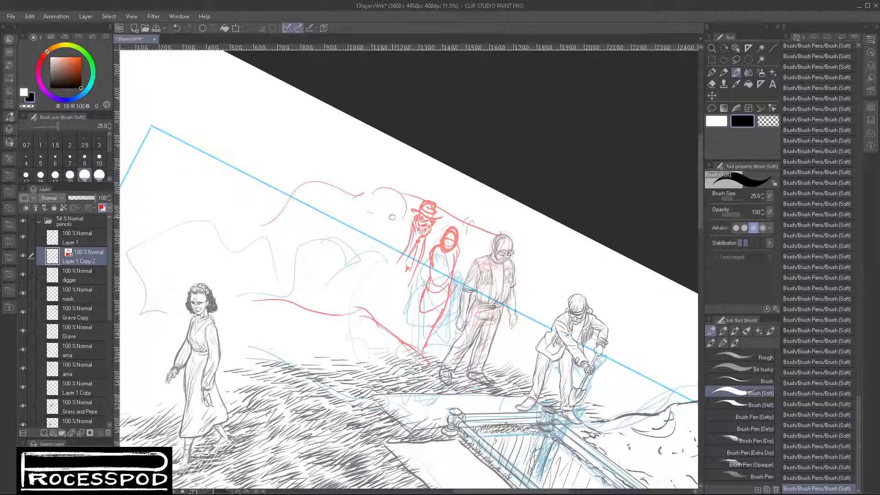
mouse_move(414, 222)
left_mouse_down()
mouse_move(394, 221)
mouse_move(416, 228)
left_mouse_up()
left_click_drag(393, 223, 373, 266)
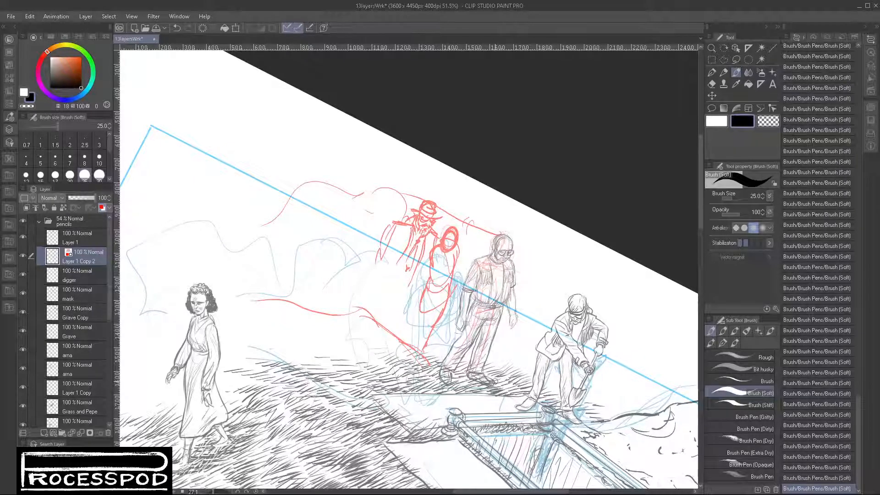
- Lasso the hatted man, move him slightly higher, tilt him more upright and clear the selection
left_click(735, 60)
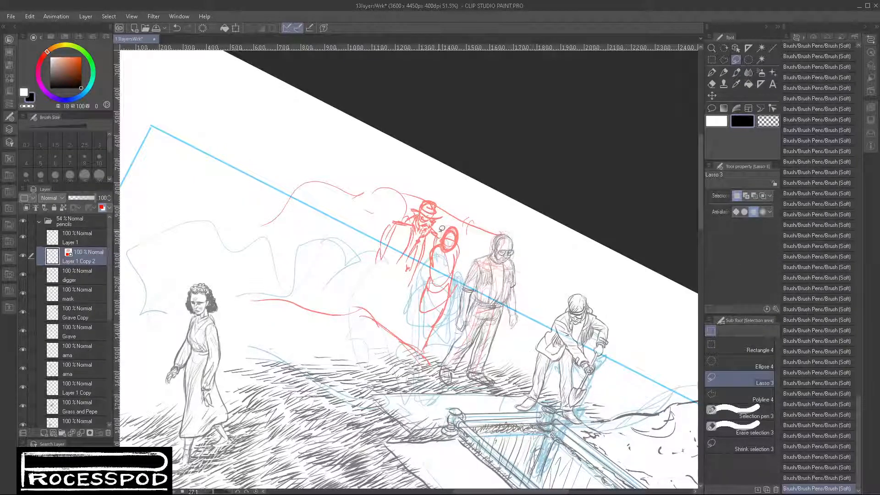
mouse_move(429, 253)
left_mouse_down()
mouse_move(370, 232)
mouse_move(443, 200)
mouse_move(443, 216)
mouse_move(424, 198)
left_mouse_up()
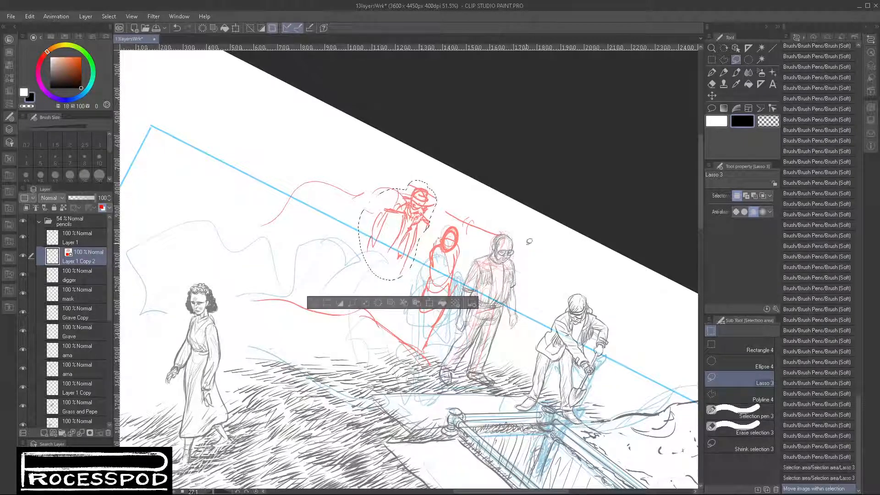
left_click_drag(408, 242, 415, 242)
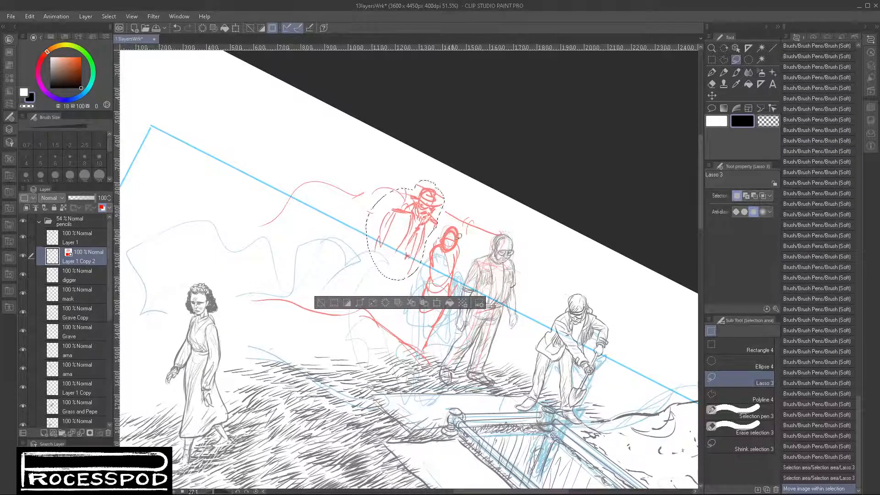
key("ctrl+t")
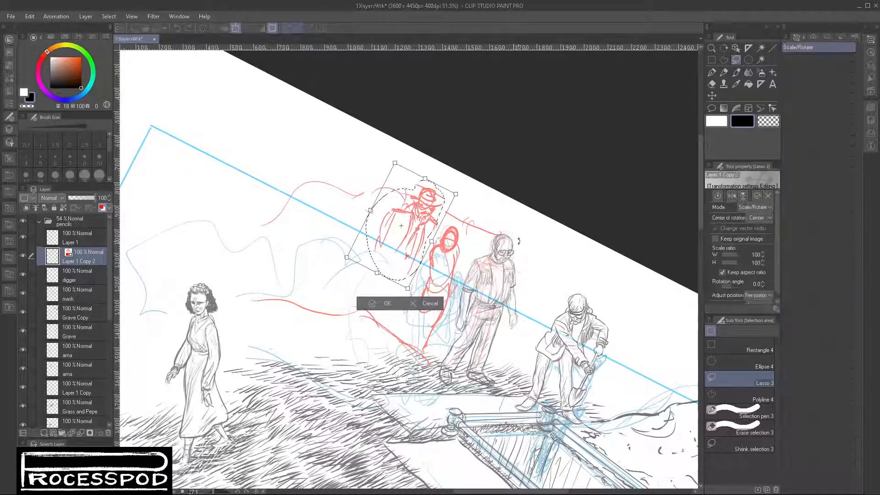
left_click_drag(531, 226, 531, 219)
key("Return")
key("ctrl+d")
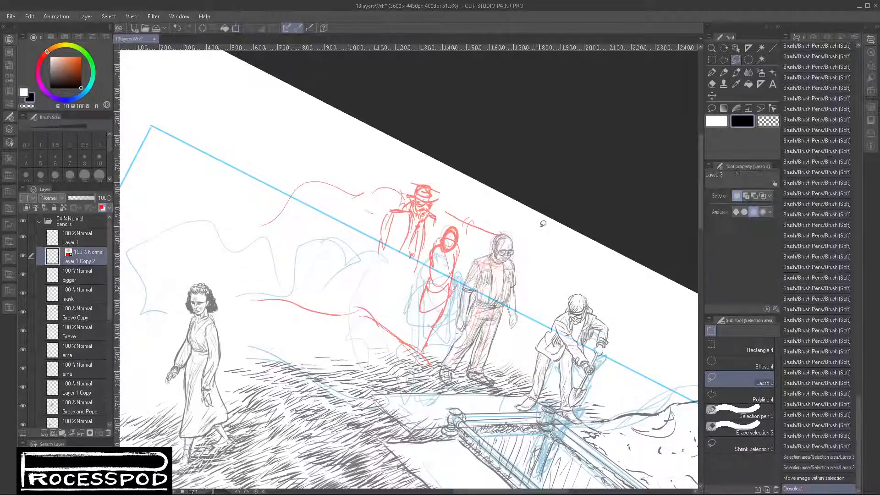
- Extend the hatted man with the Brush (Soft), roughing in his sleeve, waist, both legs and feet
left_click(735, 72)
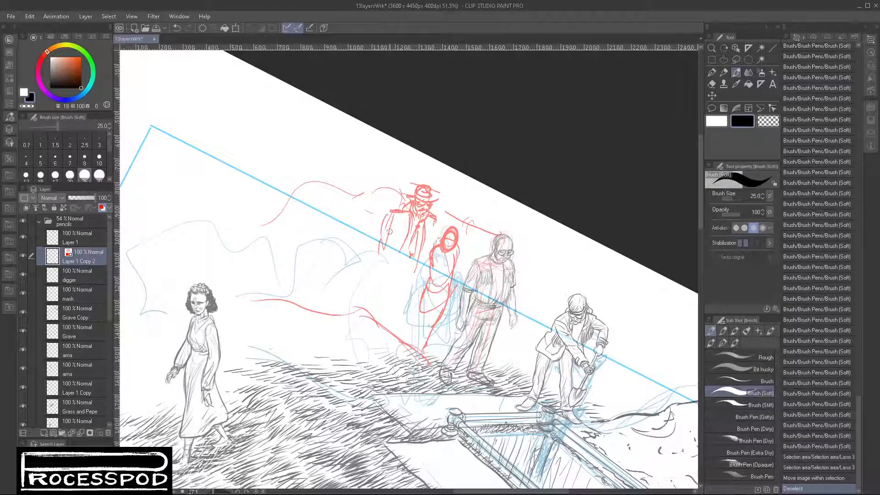
left_click_drag(389, 232, 393, 264)
left_click_drag(430, 218, 432, 228)
left_click_drag(430, 222, 433, 240)
mouse_move(394, 262)
left_mouse_down()
mouse_move(413, 272)
mouse_move(421, 266)
mouse_move(375, 339)
left_mouse_up()
mouse_move(432, 265)
left_mouse_down()
mouse_move(405, 321)
mouse_move(414, 337)
left_mouse_up()
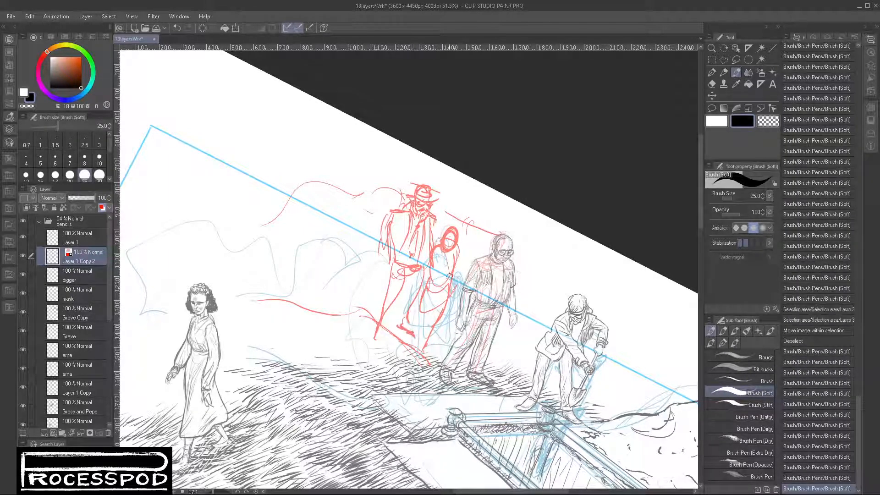
- Reinforce the hatted man's coat, hips and trouser legs with additional brush strokes
mouse_move(404, 284)
left_mouse_down()
mouse_move(405, 304)
mouse_move(393, 321)
mouse_move(410, 326)
mouse_move(419, 284)
mouse_move(406, 325)
mouse_move(395, 303)
mouse_move(387, 329)
mouse_move(367, 325)
mouse_move(392, 254)
mouse_move(396, 266)
mouse_move(405, 263)
left_mouse_up()
mouse_move(410, 224)
left_mouse_down()
mouse_move(400, 263)
mouse_move(416, 252)
mouse_move(426, 272)
left_mouse_up()
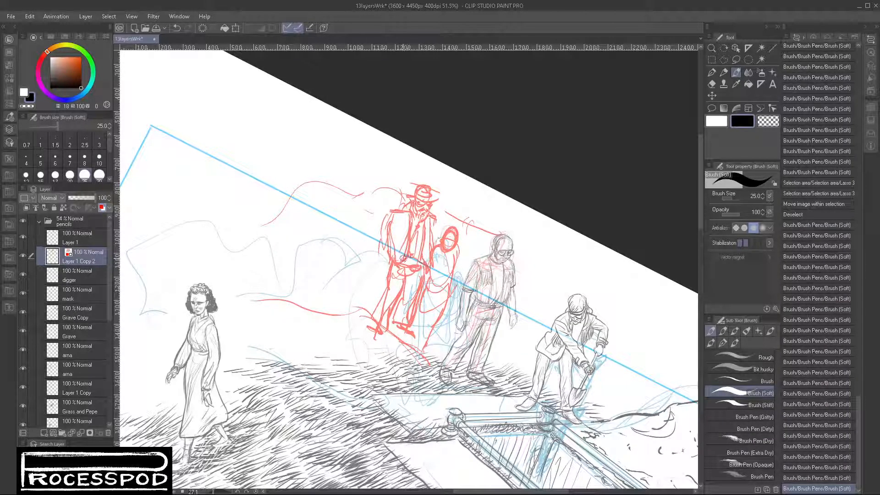
mouse_move(420, 260)
left_mouse_down()
mouse_move(399, 270)
mouse_move(408, 279)
left_mouse_up()
left_click_drag(406, 220, 388, 223)
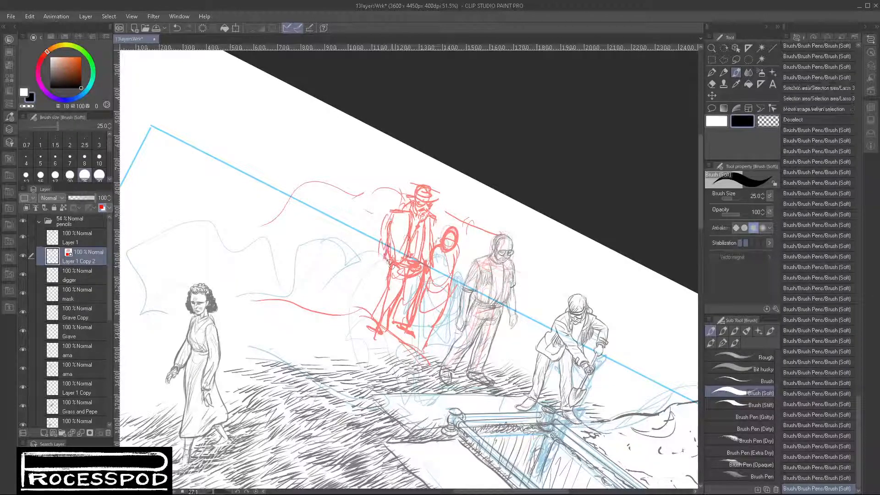
mouse_move(390, 265)
left_mouse_down()
mouse_move(474, 219)
mouse_move(418, 269)
left_mouse_up()
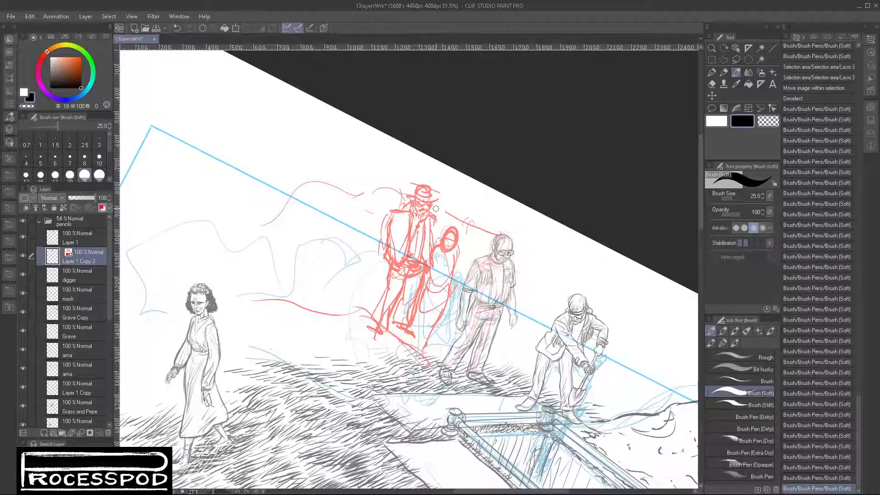
mouse_move(433, 226)
left_mouse_down()
mouse_move(431, 246)
mouse_move(435, 216)
mouse_move(437, 240)
mouse_move(391, 212)
mouse_move(380, 250)
mouse_move(391, 239)
mouse_move(407, 260)
left_mouse_up()
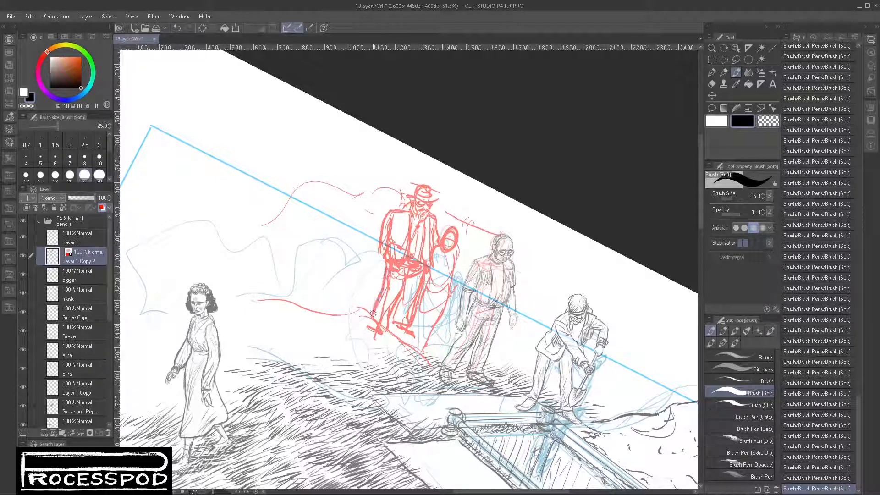
- Thicken the hatted man's lower leg and add heavy forearm strokes across his coat
left_click_drag(373, 314, 368, 331)
left_click_drag(389, 241, 412, 248)
mouse_move(390, 237)
left_mouse_down()
mouse_move(413, 247)
mouse_move(397, 240)
mouse_move(395, 216)
mouse_move(385, 249)
mouse_move(406, 249)
left_mouse_up()
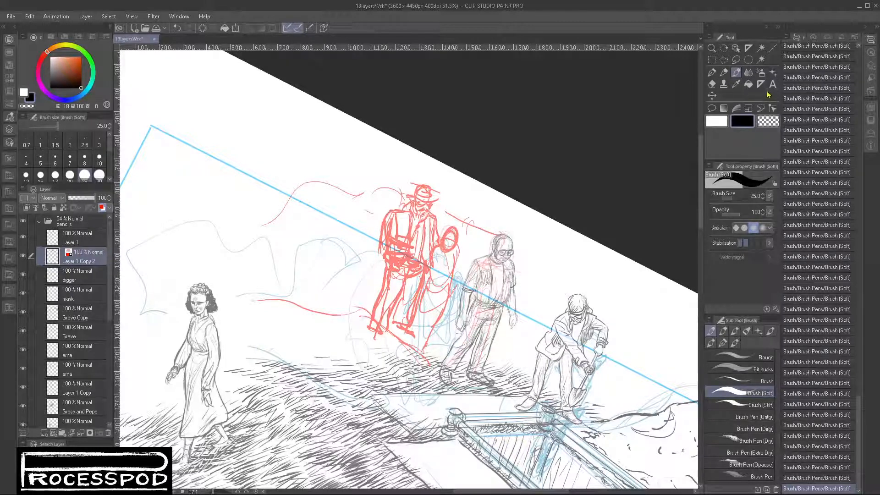
- Erase the heavy arm strokes on the hatted man's torso using the transparent colour
left_click(767, 121)
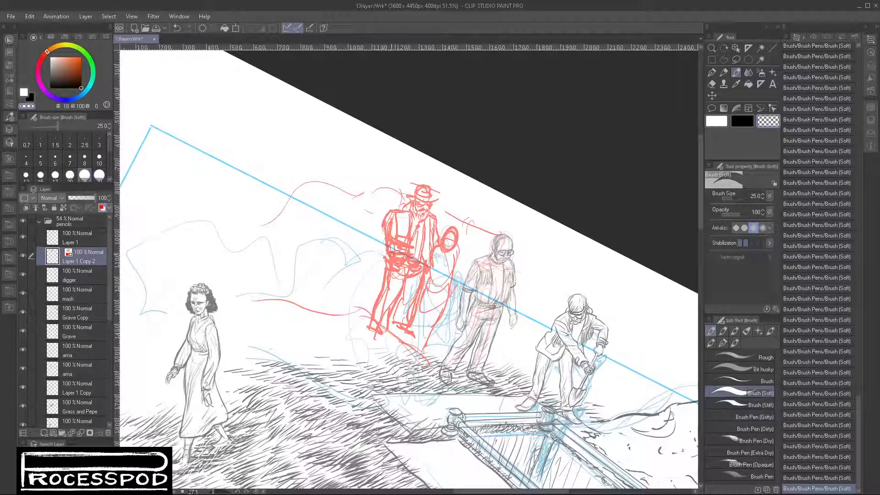
mouse_move(405, 251)
left_mouse_down()
mouse_move(390, 225)
mouse_move(405, 245)
mouse_move(396, 224)
mouse_move(400, 252)
mouse_move(382, 256)
mouse_move(405, 255)
mouse_move(392, 266)
mouse_move(407, 268)
mouse_move(396, 280)
mouse_move(389, 265)
mouse_move(387, 289)
left_mouse_up()
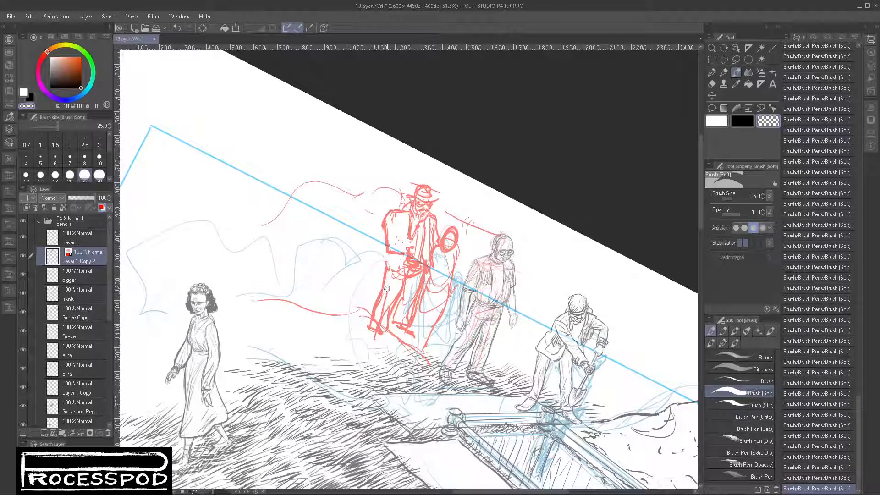
left_click(724, 72)
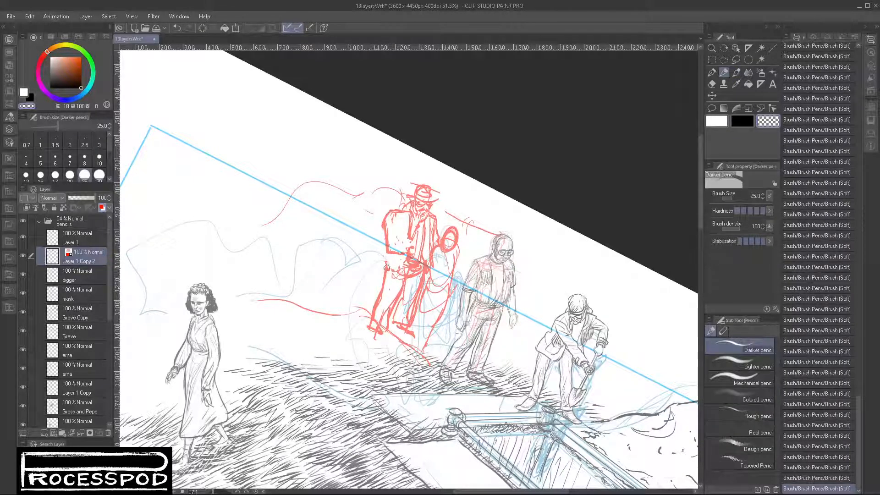
mouse_move(396, 272)
left_mouse_down()
mouse_move(395, 253)
mouse_move(387, 257)
mouse_move(395, 274)
mouse_move(407, 263)
mouse_move(386, 263)
mouse_move(398, 271)
mouse_move(384, 252)
mouse_move(398, 215)
mouse_move(383, 234)
left_mouse_up()
- Rework the hatted man's shoulder line and upper sleeve with the Darker pencil
left_click(742, 121)
left_click_drag(387, 214, 414, 206)
key("c")
key("c")
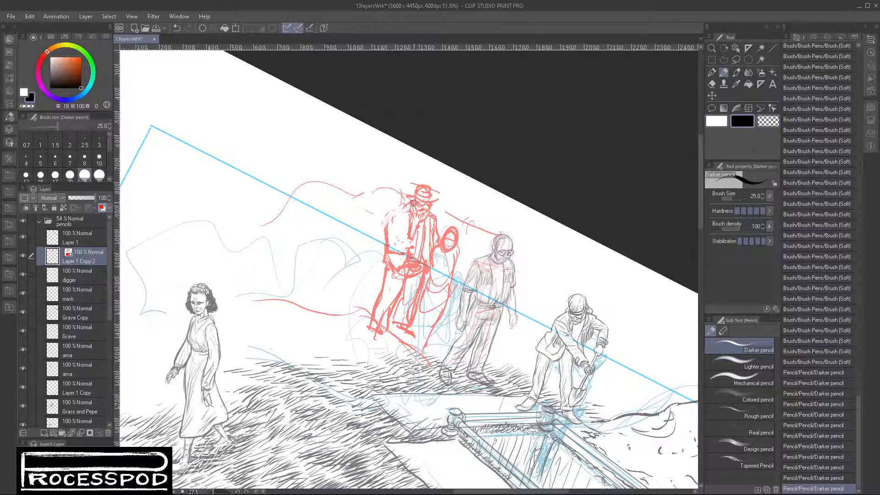
scroll(400, 212, "up", 5)
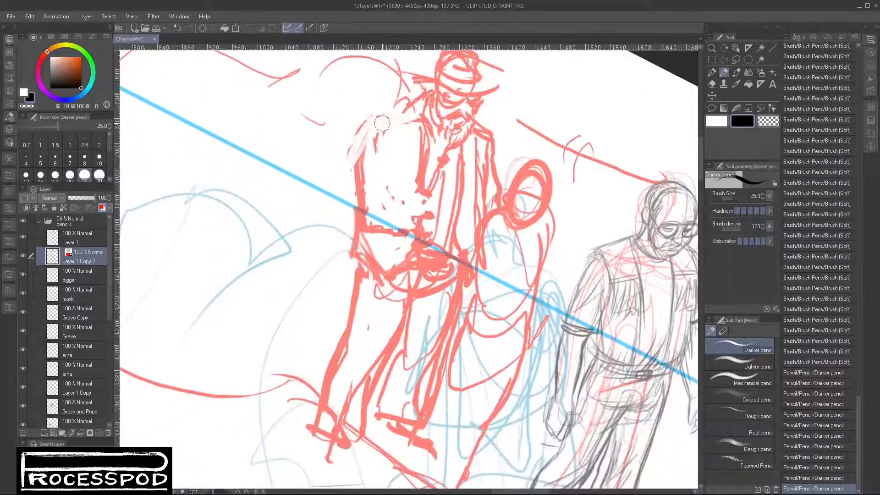
mouse_move(417, 114)
left_mouse_down()
mouse_move(388, 122)
mouse_move(379, 219)
left_mouse_up()
- Redraw the hatted man's bent arm down to the elbow and erase the dense strokes around his waist and hands
left_click_drag(371, 134, 374, 257)
left_click_drag(362, 262, 432, 314)
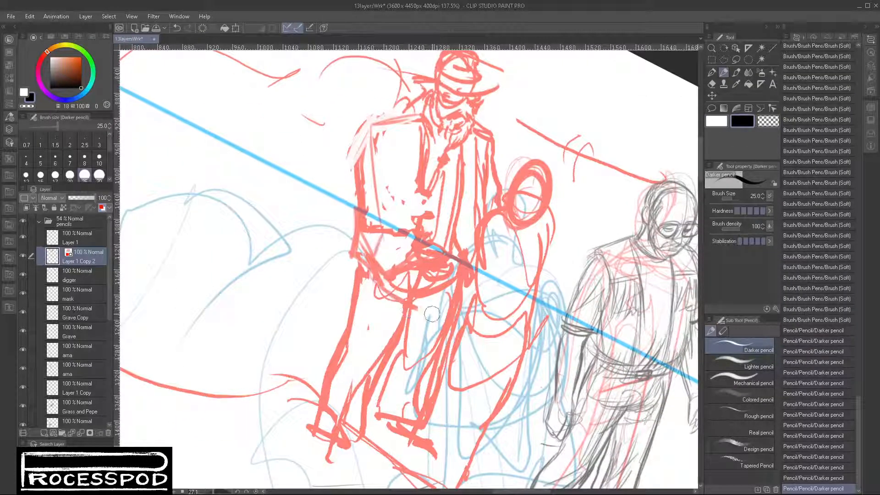
mouse_move(361, 123)
left_mouse_down()
mouse_move(359, 224)
mouse_move(350, 195)
mouse_move(345, 220)
mouse_move(378, 251)
left_mouse_up()
mouse_move(366, 209)
left_mouse_down()
mouse_move(395, 216)
mouse_move(384, 252)
mouse_move(412, 261)
mouse_move(422, 235)
mouse_move(419, 268)
mouse_move(433, 240)
mouse_move(405, 256)
mouse_move(354, 224)
mouse_move(357, 200)
mouse_move(356, 218)
mouse_move(398, 242)
mouse_move(412, 239)
mouse_move(373, 222)
mouse_move(360, 203)
mouse_move(360, 142)
mouse_move(386, 205)
left_mouse_up()
left_click(766, 126)
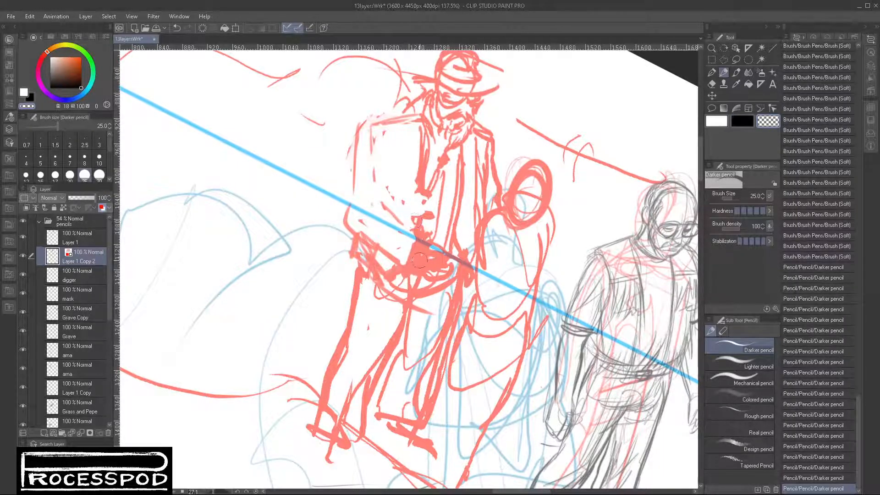
mouse_move(421, 257)
left_mouse_down()
mouse_move(434, 236)
mouse_move(417, 256)
mouse_move(450, 240)
mouse_move(424, 258)
mouse_move(440, 257)
mouse_move(434, 266)
mouse_move(402, 280)
mouse_move(356, 242)
mouse_move(370, 254)
mouse_move(362, 266)
mouse_move(392, 291)
mouse_move(358, 255)
mouse_move(355, 277)
mouse_move(400, 285)
mouse_move(422, 280)
mouse_move(415, 273)
mouse_move(416, 290)
mouse_move(462, 270)
mouse_move(461, 277)
mouse_move(406, 271)
mouse_move(433, 260)
mouse_move(460, 268)
mouse_move(461, 277)
mouse_move(454, 260)
mouse_move(462, 271)
mouse_move(464, 231)
mouse_move(467, 302)
left_mouse_up()
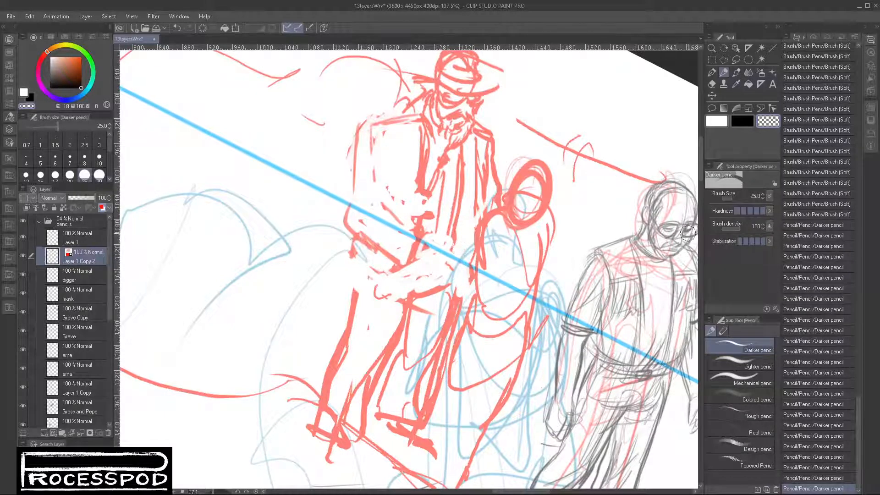
- Draw the small figure's arms, long skirt with its hem, and lower legs in bolder pencil strokes
left_click(742, 121)
mouse_move(475, 227)
left_mouse_down()
mouse_move(474, 282)
mouse_move(450, 365)
mouse_move(473, 304)
mouse_move(413, 401)
left_mouse_up()
mouse_move(413, 402)
left_mouse_down()
mouse_move(423, 429)
mouse_move(462, 426)
mouse_move(449, 408)
mouse_move(472, 376)
mouse_move(489, 390)
mouse_move(476, 437)
mouse_move(502, 454)
mouse_move(504, 366)
mouse_move(510, 465)
mouse_move(552, 231)
left_mouse_up()
mouse_move(508, 175)
left_mouse_down()
mouse_move(550, 248)
mouse_move(577, 178)
mouse_move(554, 254)
mouse_move(568, 167)
mouse_move(576, 190)
left_mouse_up()
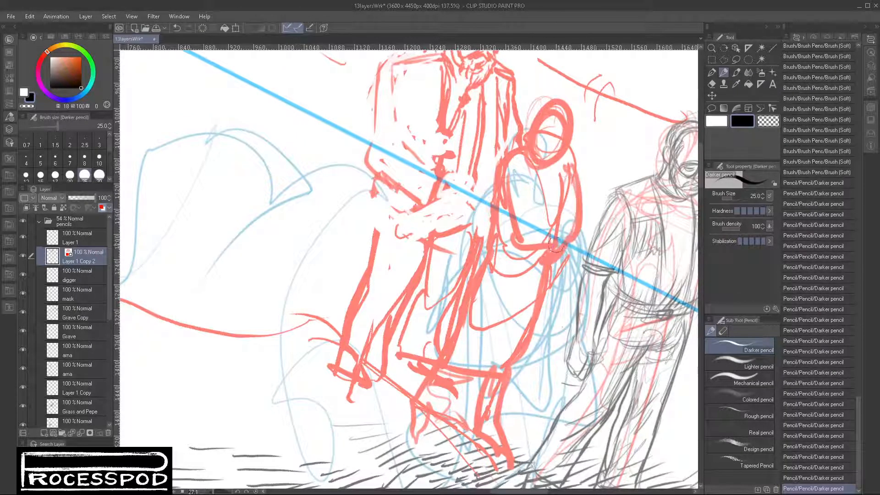
left_click_drag(525, 229, 511, 302)
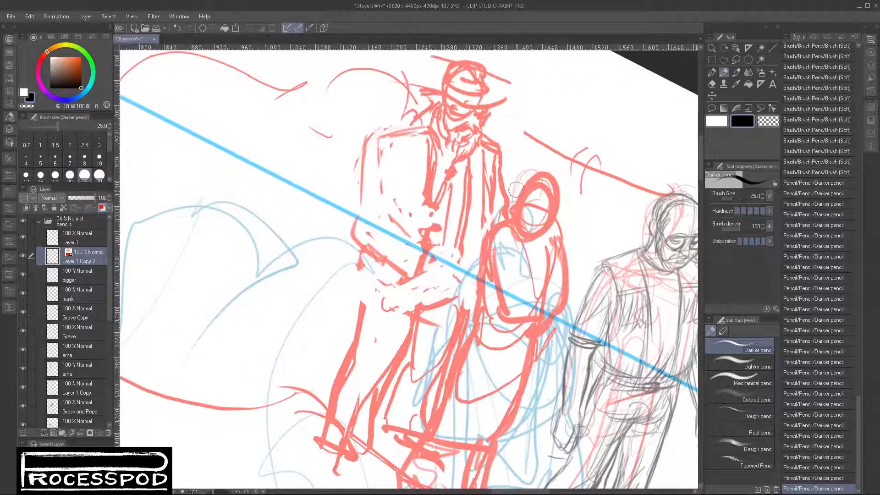
- Draw curly hair around the small figure's head and the hatted man's sleeve folds, belt and forearms with the Darker pencil
mouse_move(514, 192)
left_mouse_down()
mouse_move(527, 148)
mouse_move(568, 186)
mouse_move(568, 215)
mouse_move(536, 220)
mouse_move(504, 278)
left_mouse_up()
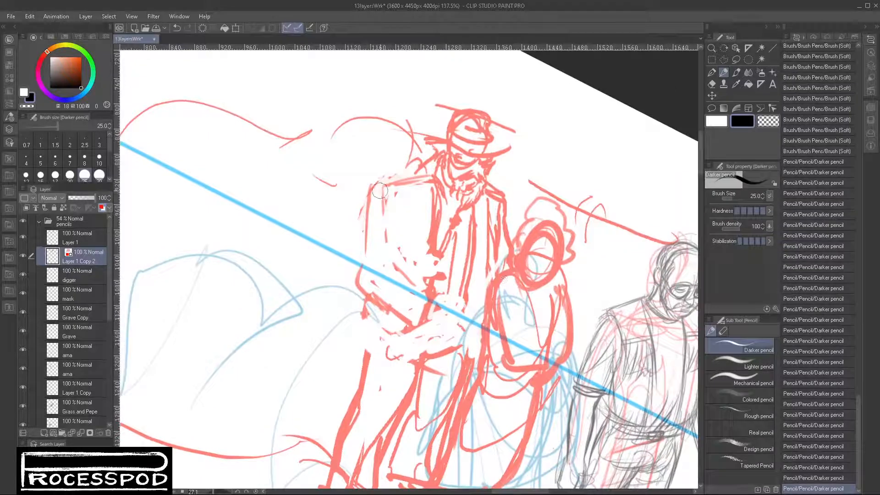
mouse_move(380, 190)
left_mouse_down()
mouse_move(365, 224)
mouse_move(372, 199)
mouse_move(393, 203)
mouse_move(397, 236)
left_mouse_up()
mouse_move(410, 194)
left_mouse_down()
mouse_move(406, 223)
mouse_move(412, 275)
left_mouse_up()
mouse_move(435, 307)
left_mouse_down()
mouse_move(464, 286)
mouse_move(448, 282)
mouse_move(470, 284)
mouse_move(455, 275)
mouse_move(443, 302)
mouse_move(469, 296)
mouse_move(465, 324)
left_mouse_up()
mouse_move(450, 279)
left_mouse_down()
mouse_move(480, 283)
mouse_move(476, 318)
mouse_move(457, 325)
mouse_move(470, 320)
mouse_move(433, 318)
mouse_move(468, 333)
mouse_move(434, 302)
mouse_move(427, 325)
mouse_move(433, 285)
mouse_move(396, 267)
mouse_move(361, 287)
mouse_move(426, 181)
mouse_move(418, 225)
mouse_move(432, 265)
mouse_move(384, 183)
mouse_move(364, 275)
mouse_move(380, 184)
mouse_move(397, 280)
mouse_move(508, 220)
mouse_move(495, 196)
mouse_move(503, 248)
mouse_move(483, 317)
mouse_move(434, 356)
left_mouse_up()
left_click_drag(434, 322, 419, 356)
mouse_move(363, 324)
left_mouse_down()
mouse_move(383, 358)
mouse_move(433, 339)
left_mouse_up()
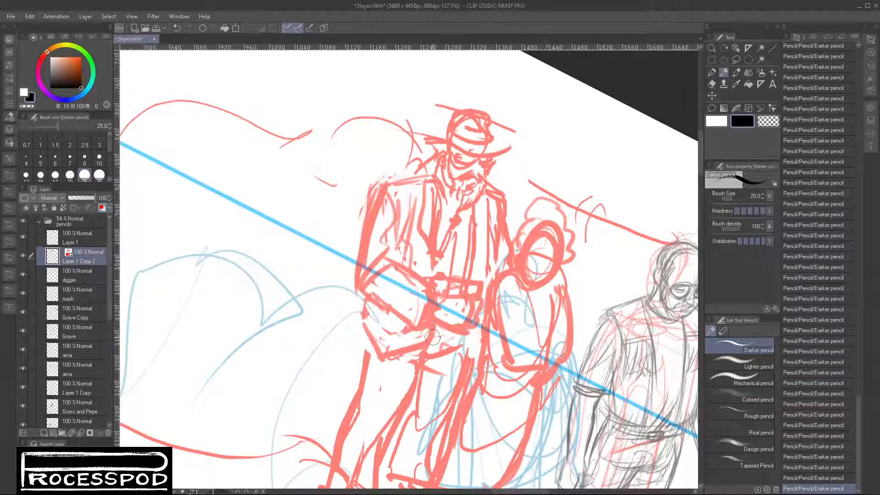
- Add pencil strokes to the lower legs and the skirt hem of the hatted man and small figure
left_click_drag(463, 386, 471, 278)
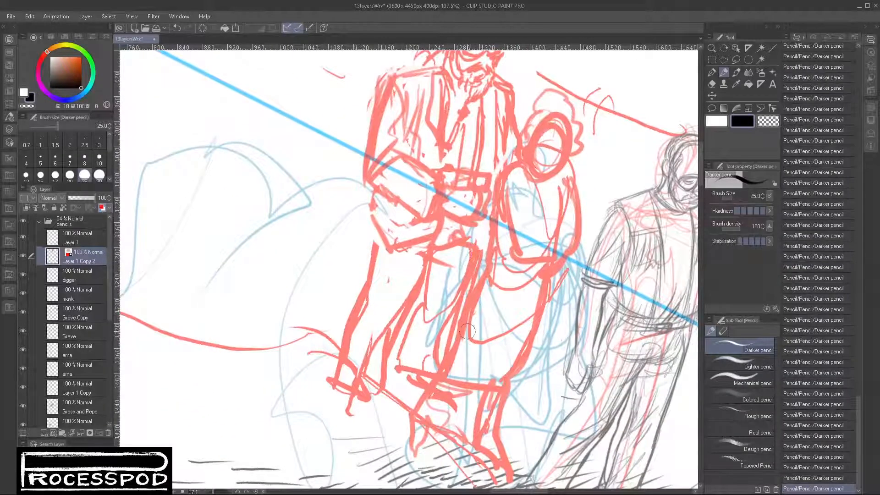
mouse_move(486, 346)
left_mouse_down()
mouse_move(460, 360)
mouse_move(455, 379)
mouse_move(475, 351)
left_mouse_up()
left_click_drag(437, 349, 440, 373)
mouse_move(440, 351)
left_mouse_down()
mouse_move(460, 347)
mouse_move(457, 381)
mouse_move(437, 364)
mouse_move(468, 392)
left_mouse_up()
- Set the layer opacity to 100 and rough in another mourner's head, torso and crossed arms beside the hatted man
left_click_drag(542, 380, 530, 377)
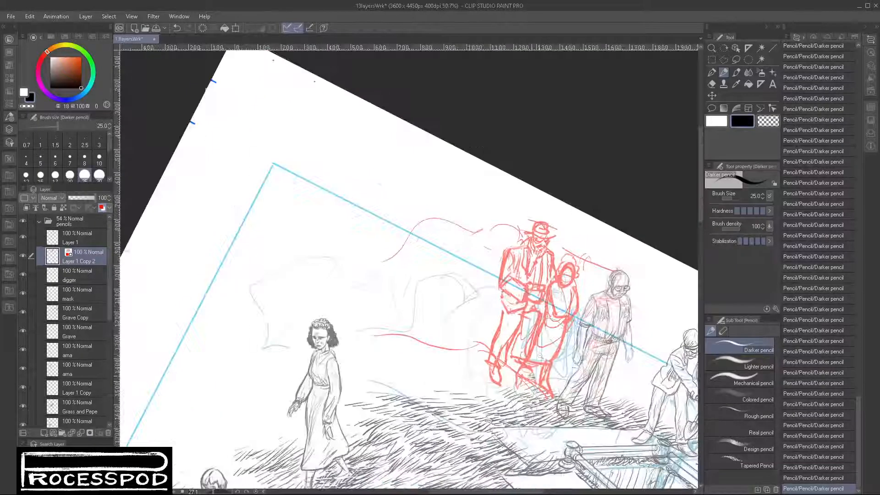
left_click_drag(514, 333, 399, 354)
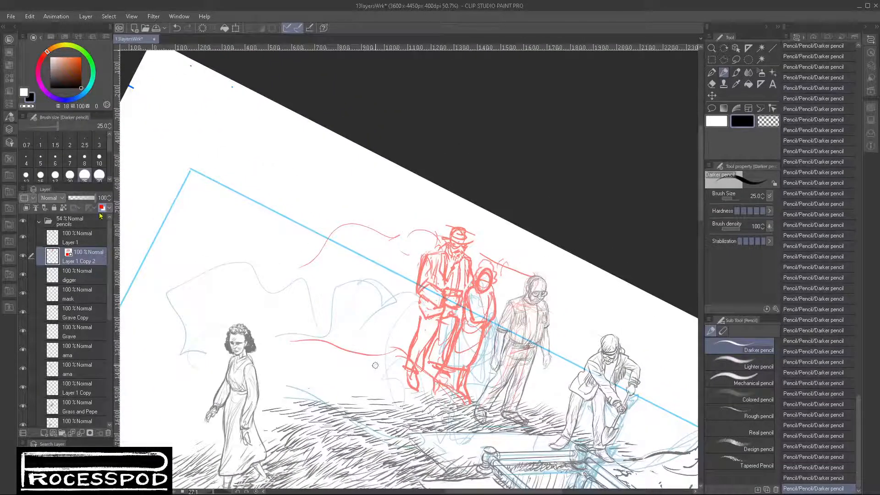
left_click_drag(84, 198, 111, 199)
mouse_move(407, 229)
left_mouse_down()
mouse_move(403, 237)
mouse_move(418, 241)
left_mouse_up()
scroll(409, 230, "up", 2)
mouse_move(413, 212)
left_mouse_down()
mouse_move(404, 247)
mouse_move(374, 267)
mouse_move(422, 262)
mouse_move(417, 280)
left_mouse_up()
mouse_move(375, 249)
left_mouse_down()
mouse_move(373, 283)
mouse_move(412, 283)
mouse_move(375, 304)
mouse_move(415, 317)
left_mouse_up()
mouse_move(376, 245)
left_mouse_down()
mouse_move(386, 284)
mouse_move(409, 271)
left_mouse_up()
mouse_move(415, 239)
left_mouse_down()
mouse_move(425, 256)
mouse_move(401, 286)
left_mouse_up()
left_click_drag(382, 279, 404, 292)
left_click_drag(404, 291, 390, 298)
left_click_drag(408, 234, 404, 215)
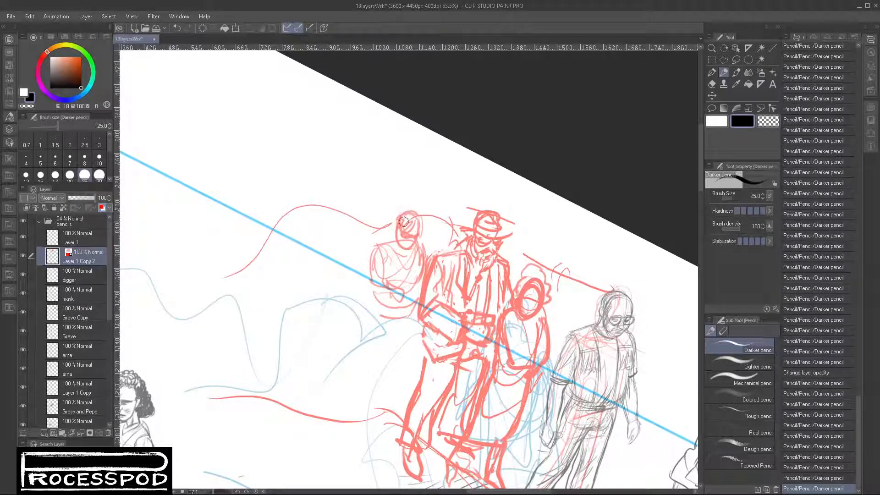
- Undo the last head strokes, redraw the new mourner's head outline, and build up his jacket and folded arms
mouse_move(404, 234)
left_mouse_down()
mouse_move(414, 235)
mouse_move(418, 220)
left_mouse_up()
key("ctrl+z")
key("ctrl+z")
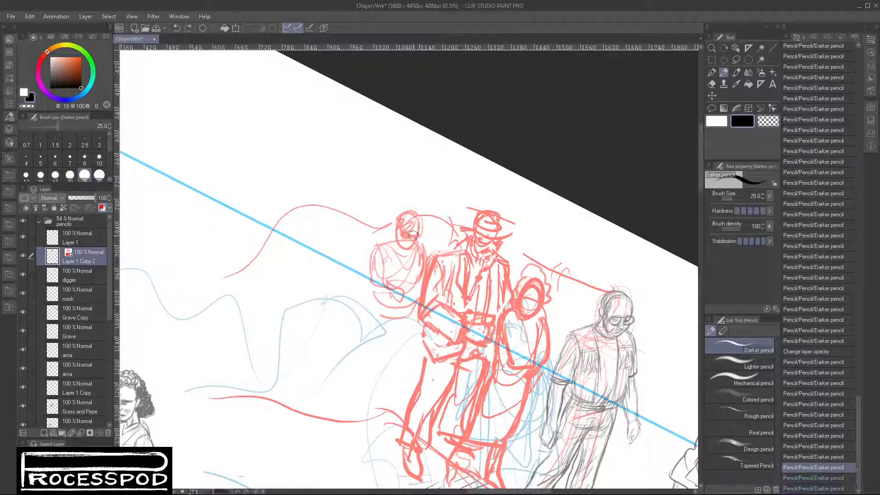
mouse_move(395, 222)
left_mouse_down()
mouse_move(398, 237)
mouse_move(422, 224)
left_mouse_up()
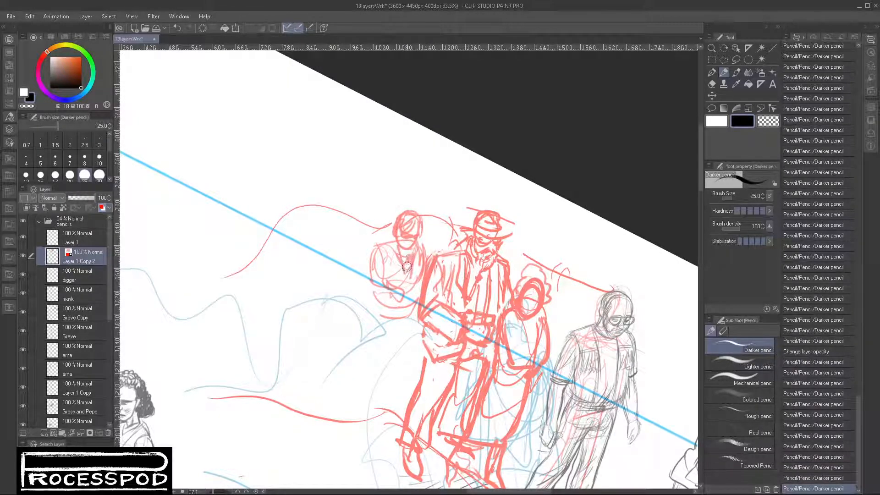
left_click_drag(406, 266, 410, 277)
left_click_drag(431, 247, 427, 269)
mouse_move(405, 301)
left_mouse_down()
mouse_move(376, 289)
mouse_move(408, 291)
mouse_move(402, 309)
mouse_move(408, 293)
mouse_move(378, 314)
mouse_move(403, 330)
mouse_move(370, 316)
mouse_move(429, 263)
left_mouse_up()
- Draw the cross-armed mourner's waist and long trouser legs down to the shoe, with fold lines along the inner legs
mouse_move(376, 273)
left_mouse_down()
mouse_move(384, 276)
mouse_move(381, 340)
left_mouse_up()
mouse_move(377, 280)
left_mouse_down()
mouse_move(366, 382)
mouse_move(383, 377)
left_mouse_up()
mouse_move(402, 323)
left_mouse_down()
mouse_move(414, 296)
mouse_move(398, 317)
mouse_move(390, 369)
left_mouse_up()
left_click_drag(376, 283, 366, 378)
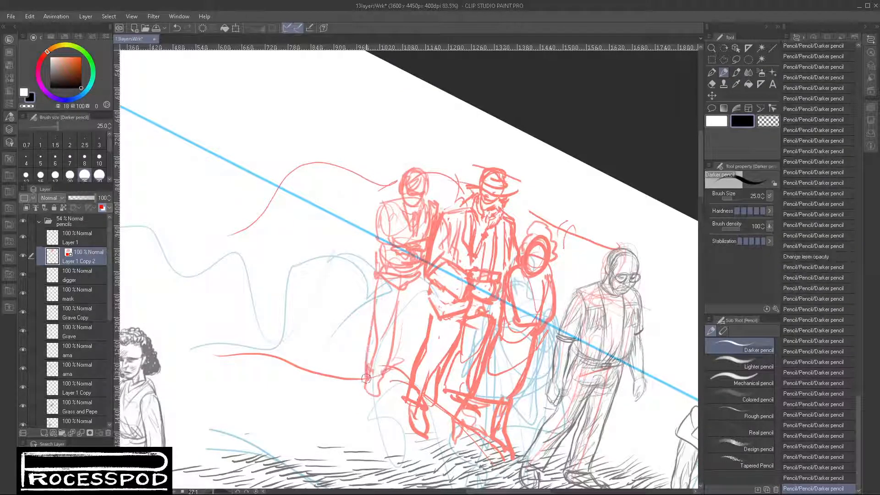
left_click_drag(421, 271, 422, 343)
left_click_drag(401, 306, 410, 372)
left_click_drag(425, 283, 416, 352)
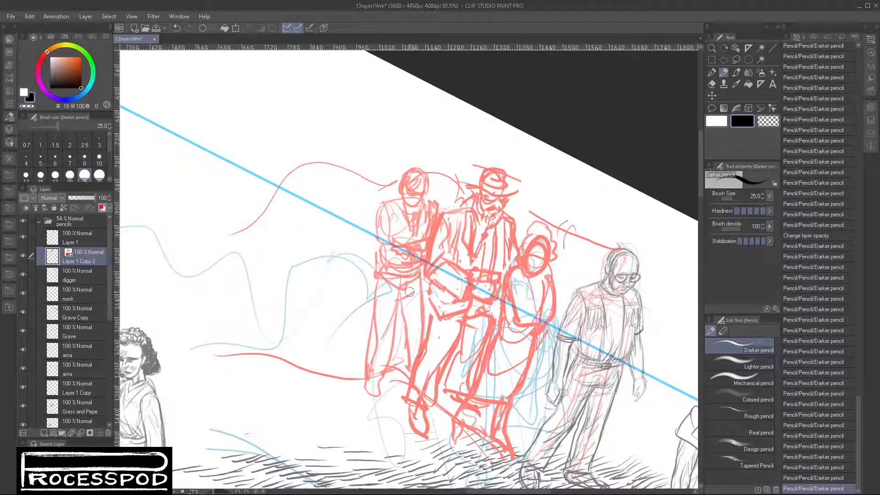
left_click_drag(425, 292, 422, 321)
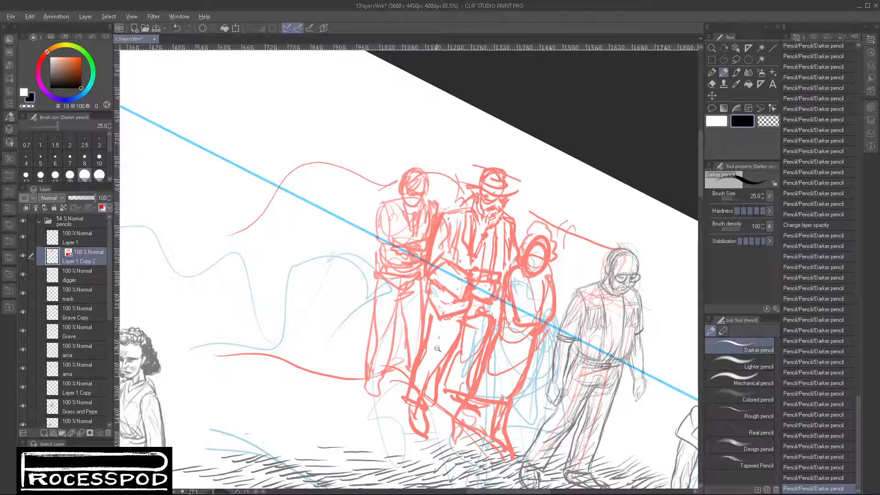
- Hatch shadow around the small figure's skirt and add a sloping background line above the digger
left_click_drag(436, 350, 405, 386)
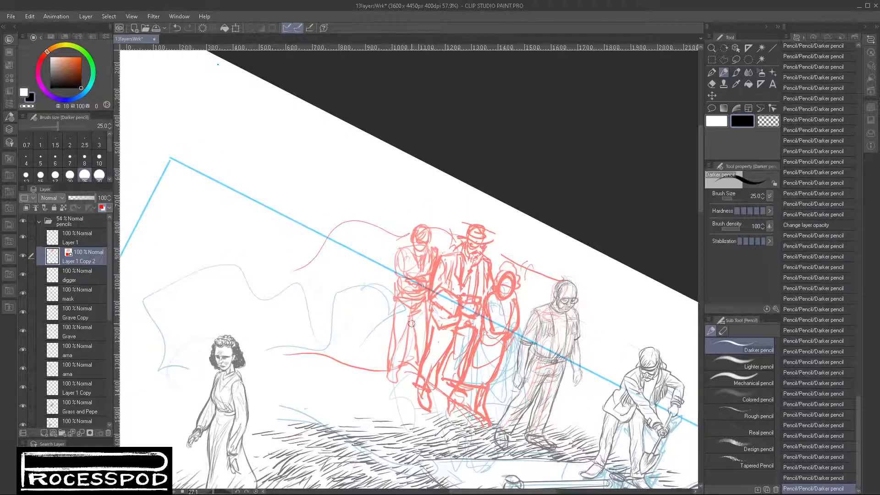
mouse_move(419, 368)
left_mouse_down()
mouse_move(423, 380)
mouse_move(460, 389)
mouse_move(489, 383)
mouse_move(462, 396)
mouse_move(454, 419)
mouse_move(469, 406)
left_mouse_up()
mouse_move(500, 373)
left_mouse_down()
mouse_move(495, 383)
mouse_move(515, 359)
left_mouse_up()
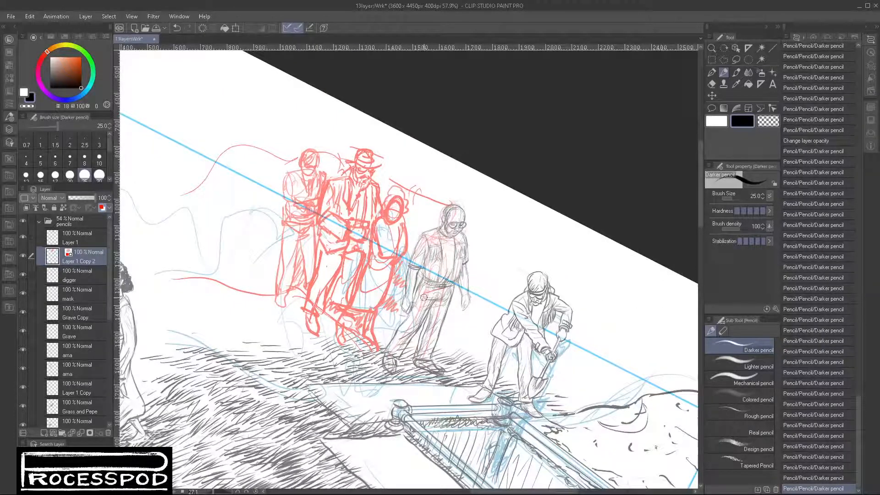
left_click_drag(492, 210, 542, 233)
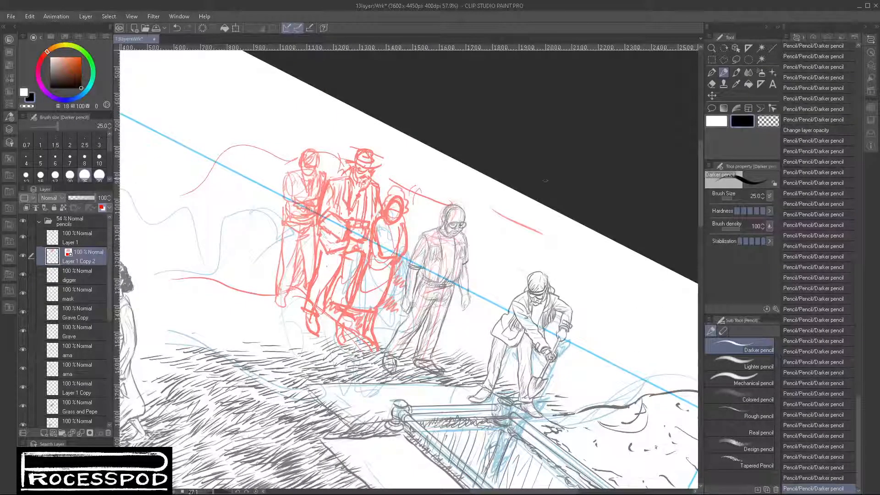
scroll(468, 270, "down", 3)
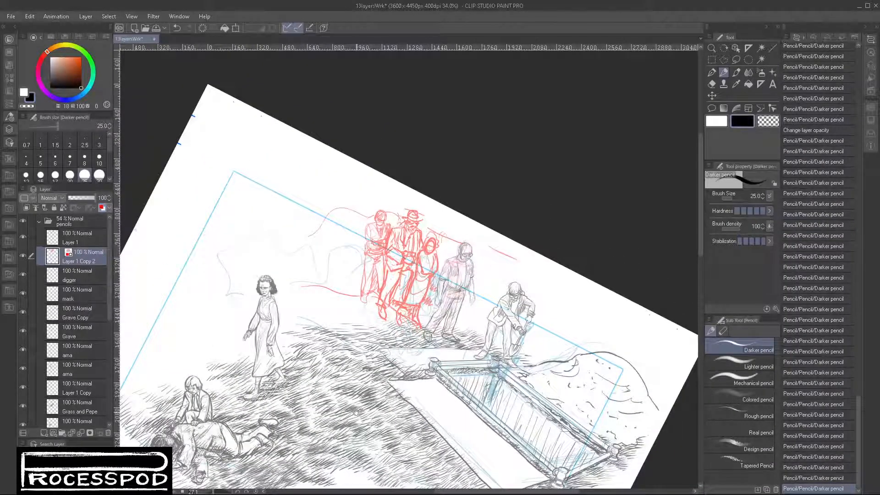
- Sketch the head, face and shoulders of a new figure further back along the slope, above the panel border
scroll(352, 278, "up", 3)
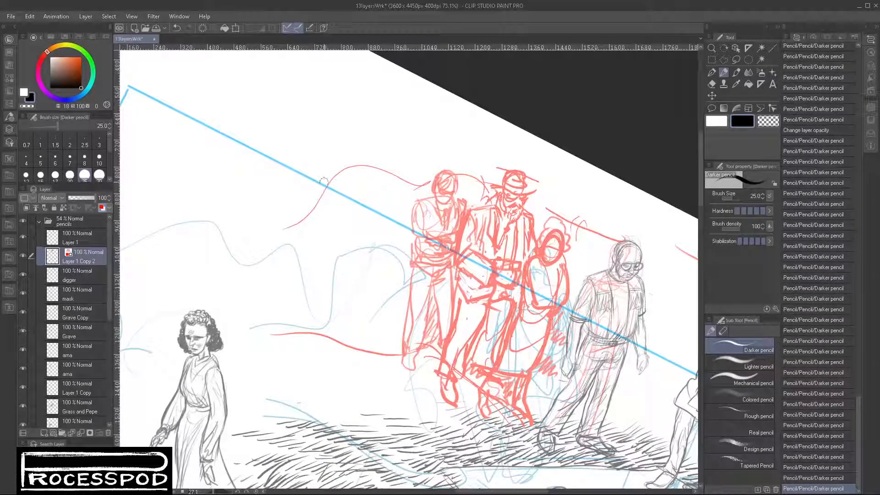
mouse_move(321, 146)
left_mouse_down()
mouse_move(322, 152)
mouse_move(314, 170)
mouse_move(316, 152)
mouse_move(325, 157)
mouse_move(307, 157)
mouse_move(323, 153)
mouse_move(313, 175)
left_mouse_up()
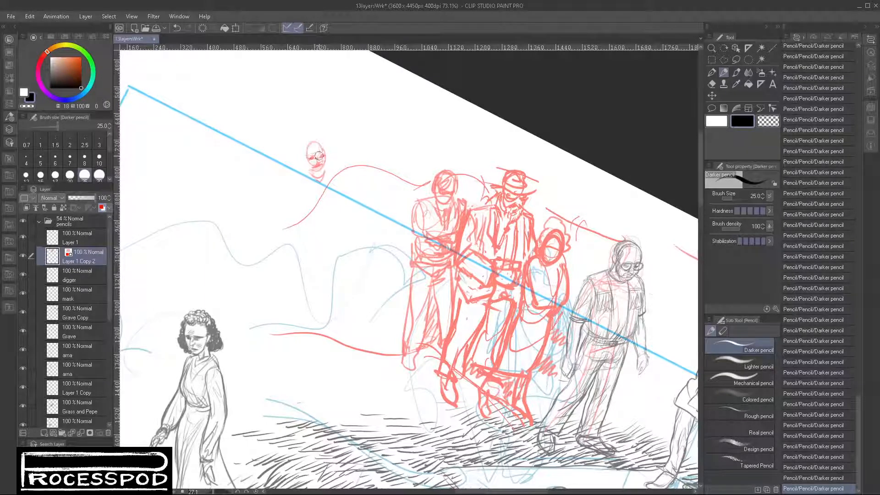
mouse_move(306, 150)
left_mouse_down()
mouse_move(309, 165)
mouse_move(321, 140)
left_mouse_up()
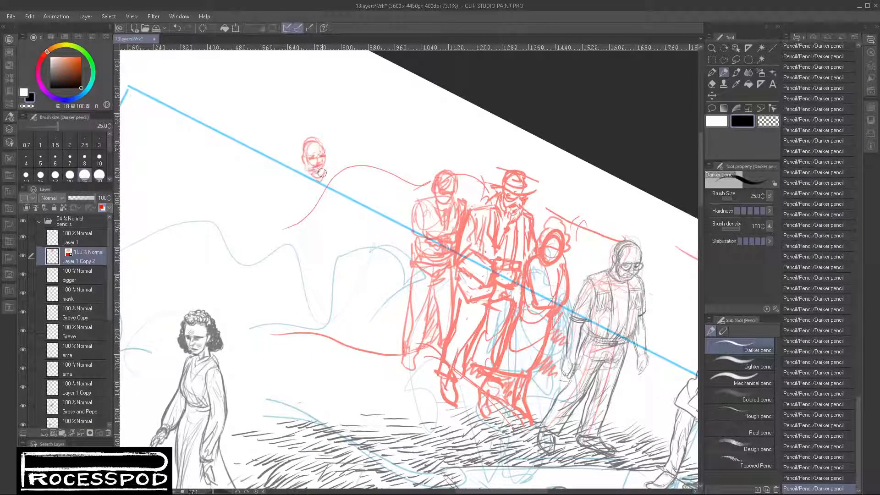
mouse_move(295, 183)
left_mouse_down()
mouse_move(336, 178)
mouse_move(319, 202)
mouse_move(333, 176)
mouse_move(320, 201)
mouse_move(291, 190)
mouse_move(304, 206)
mouse_move(323, 203)
mouse_move(318, 234)
left_mouse_up()
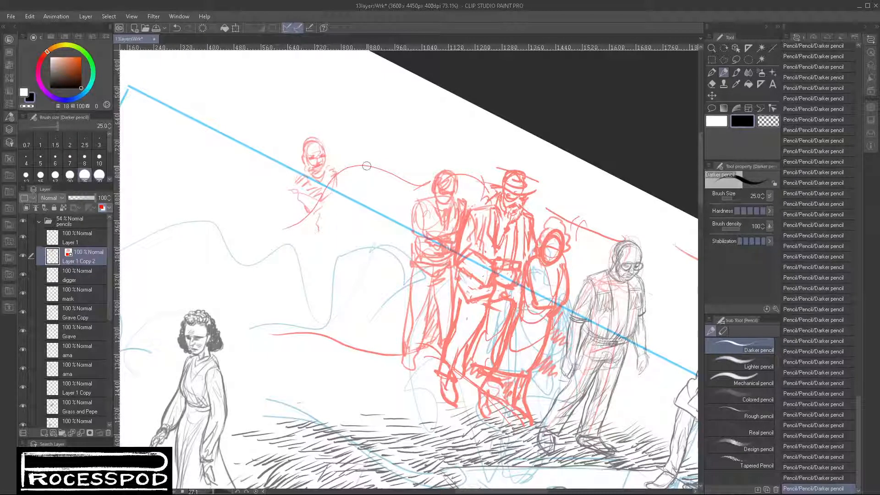
- Hatch a tall block of diagonal strokes in the panel corner above the dark-haired woman
left_click_drag(335, 303, 467, 337)
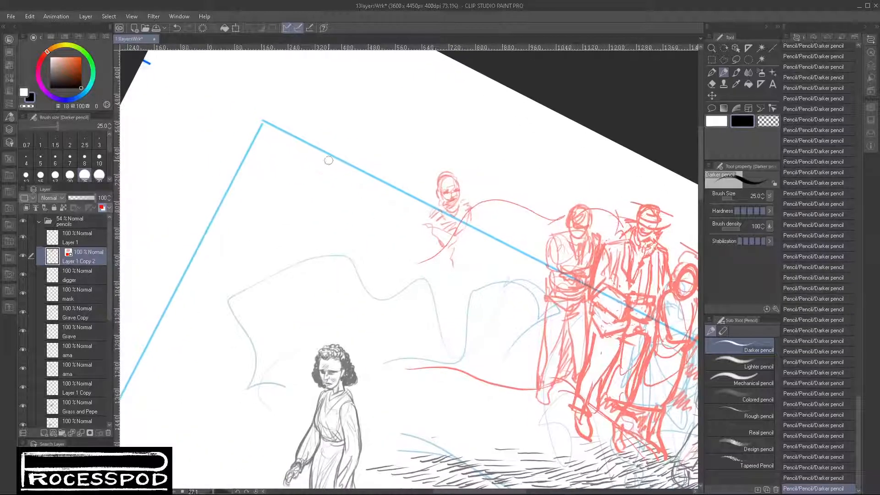
left_click_drag(304, 181, 315, 173)
left_click_drag(303, 176, 320, 171)
mouse_move(302, 199)
left_mouse_down()
mouse_move(330, 177)
mouse_move(327, 197)
mouse_move(348, 189)
mouse_move(314, 199)
mouse_move(339, 194)
mouse_move(324, 218)
mouse_move(346, 185)
mouse_move(345, 206)
mouse_move(322, 208)
mouse_move(320, 221)
mouse_move(343, 212)
mouse_move(347, 233)
left_mouse_up()
mouse_move(290, 236)
left_mouse_down()
mouse_move(307, 239)
mouse_move(326, 232)
mouse_move(304, 258)
mouse_move(327, 251)
mouse_move(331, 267)
mouse_move(305, 318)
mouse_move(327, 303)
mouse_move(320, 330)
left_mouse_up()
mouse_move(242, 275)
left_mouse_down()
mouse_move(279, 271)
mouse_move(291, 290)
mouse_move(274, 337)
mouse_move(306, 278)
mouse_move(279, 284)
mouse_move(298, 232)
mouse_move(265, 239)
mouse_move(295, 185)
mouse_move(278, 164)
left_mouse_up()
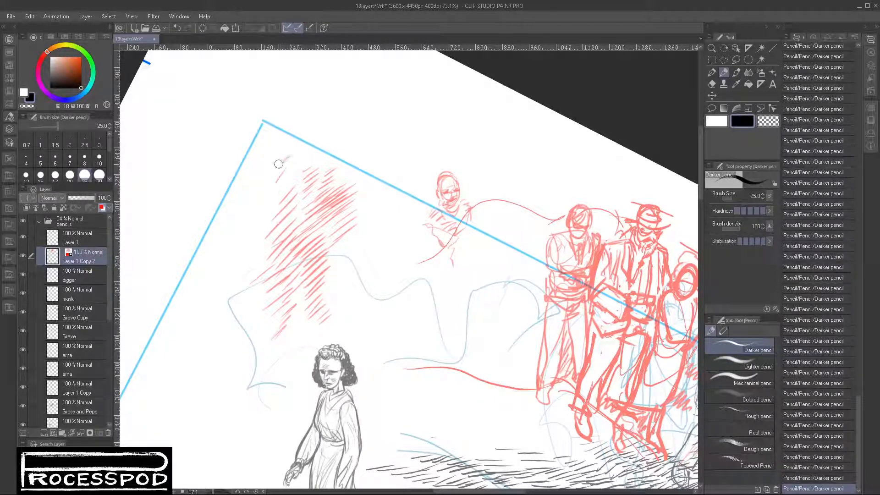
mouse_move(278, 197)
left_mouse_down()
mouse_move(287, 211)
mouse_move(311, 199)
left_mouse_up()
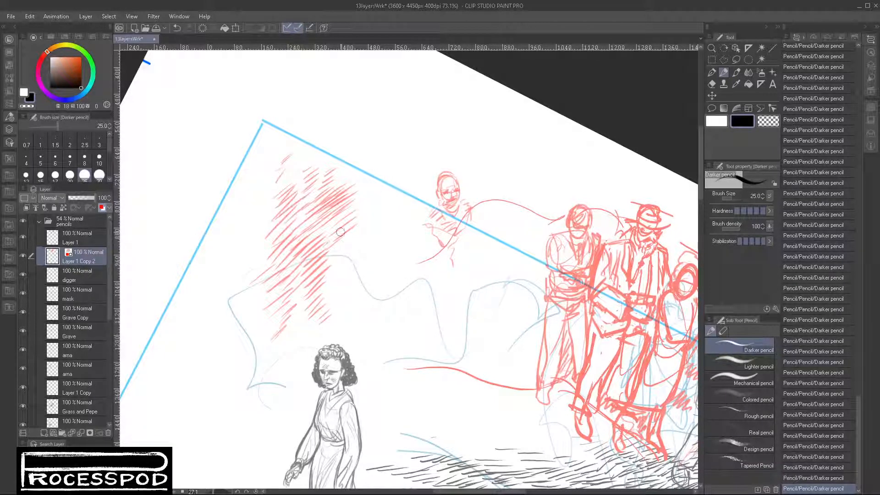
mouse_move(340, 232)
left_mouse_down()
mouse_move(330, 276)
mouse_move(352, 271)
mouse_move(334, 309)
left_mouse_up()
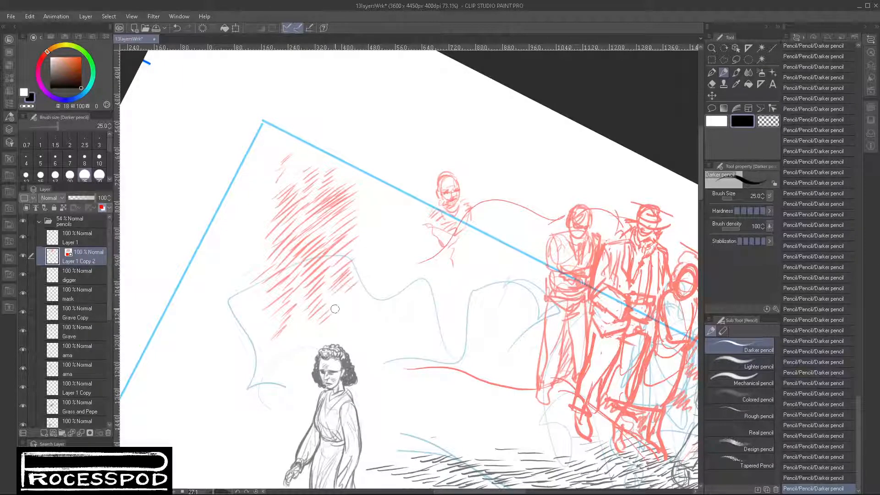
- Extend the diagonal background hatching from the tall block towards the newly sketched head
left_click_drag(351, 229, 346, 246)
mouse_move(366, 244)
left_mouse_down()
mouse_move(352, 255)
mouse_move(365, 277)
left_mouse_up()
left_click_drag(391, 203, 375, 214)
mouse_move(389, 221)
left_mouse_down()
mouse_move(366, 235)
mouse_move(367, 248)
left_mouse_up()
mouse_move(396, 250)
left_mouse_down()
mouse_move(366, 271)
mouse_move(367, 285)
left_mouse_up()
left_click_drag(396, 274, 369, 294)
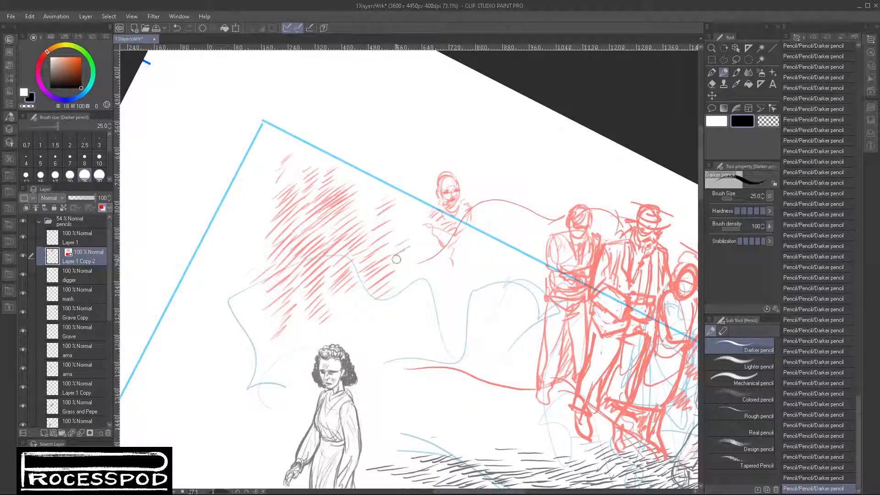
- Continue the hatching up to the new figure's shoulder and fill the gaps along the panel border
left_click_drag(415, 246, 392, 261)
mouse_move(431, 251)
left_mouse_down()
mouse_move(403, 265)
mouse_move(412, 267)
left_mouse_up()
left_click_drag(435, 262, 409, 276)
left_click_drag(417, 192, 396, 208)
mouse_move(420, 197)
left_mouse_down()
mouse_move(397, 216)
mouse_move(403, 220)
left_mouse_up()
left_click_drag(411, 221, 390, 234)
left_click_drag(435, 252, 418, 263)
mouse_move(377, 168)
left_mouse_down()
mouse_move(360, 180)
mouse_move(362, 188)
left_mouse_up()
left_click_drag(377, 188, 351, 220)
mouse_move(376, 211)
left_mouse_down()
mouse_move(353, 229)
mouse_move(379, 207)
left_mouse_up()
left_click_drag(360, 236, 380, 223)
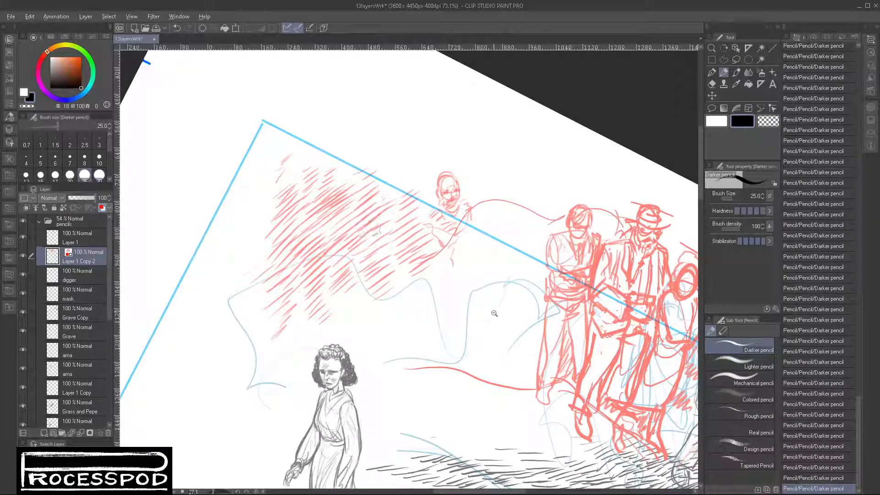
- Draw the bent arm and torso edges of the figure whose head rises above the panel border
left_click_drag(494, 313, 434, 339)
left_click_drag(422, 416, 388, 380)
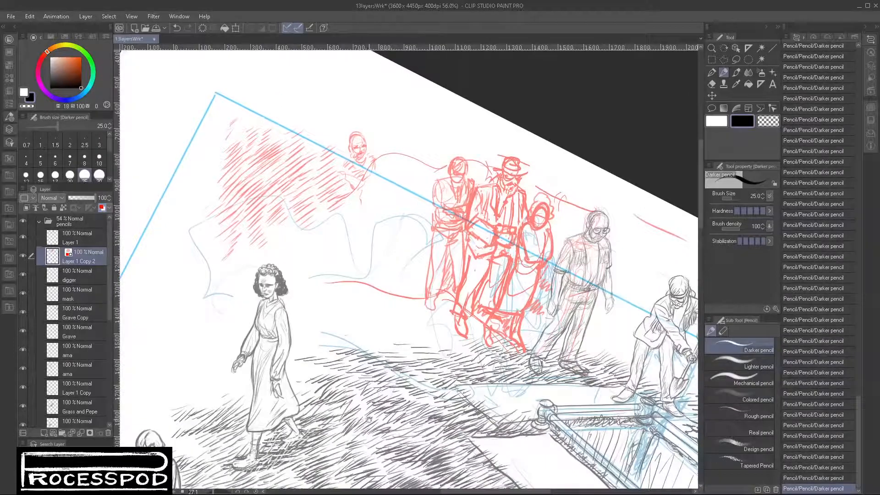
scroll(351, 201, "up", 3)
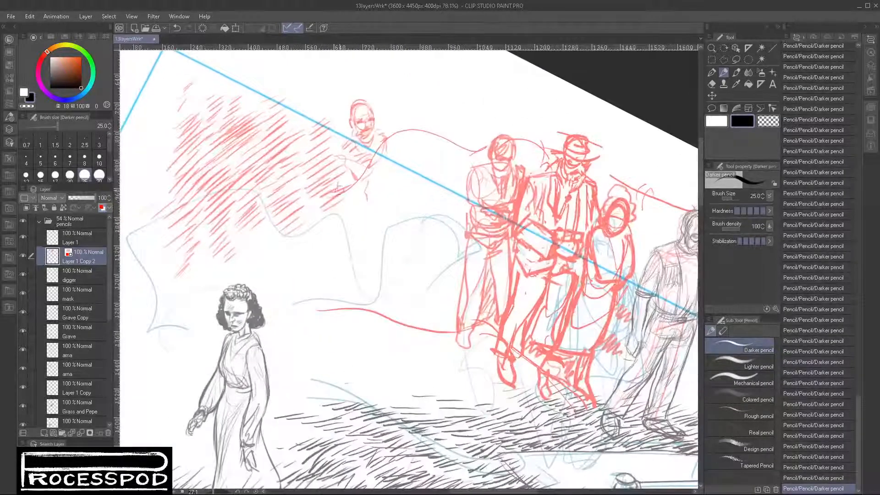
left_click_drag(334, 153, 357, 200)
left_click_drag(387, 145, 387, 186)
- Rough in a standing woman over the hatching, with head, torso, knee-length skirt, legs and shoes
mouse_move(289, 166)
left_mouse_down()
mouse_move(312, 151)
mouse_move(293, 152)
mouse_move(309, 169)
mouse_move(299, 182)
mouse_move(312, 182)
mouse_move(294, 190)
mouse_move(311, 173)
left_mouse_up()
mouse_move(305, 169)
left_mouse_down()
mouse_move(324, 176)
mouse_move(293, 205)
left_mouse_up()
mouse_move(305, 158)
left_mouse_down()
mouse_move(317, 169)
mouse_move(291, 205)
mouse_move(339, 170)
mouse_move(344, 227)
left_mouse_up()
mouse_move(293, 207)
left_mouse_down()
mouse_move(318, 231)
mouse_move(304, 252)
mouse_move(303, 292)
mouse_move(317, 302)
mouse_move(351, 238)
mouse_move(365, 306)
left_mouse_up()
left_click_drag(324, 307, 328, 356)
left_click_drag(333, 309, 332, 369)
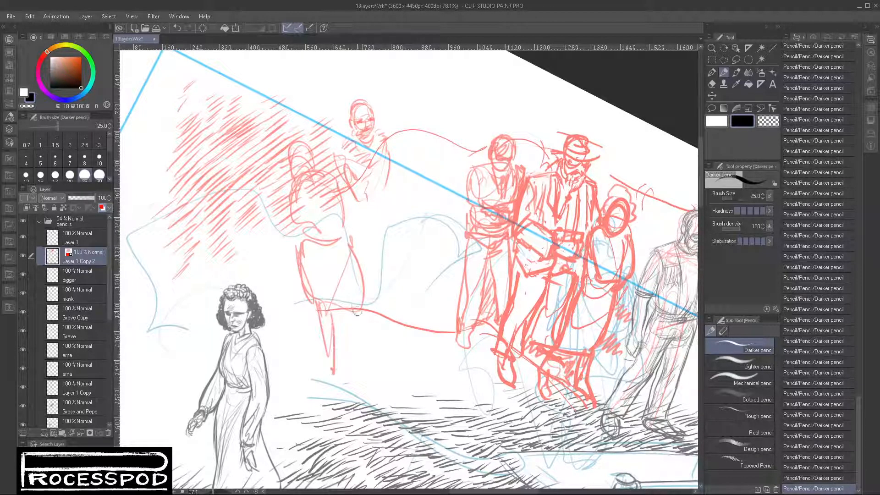
left_click_drag(358, 311, 364, 345)
mouse_move(330, 370)
left_mouse_down()
mouse_move(320, 394)
mouse_move(335, 376)
mouse_move(322, 394)
mouse_move(341, 382)
left_mouse_up()
- Define the standing woman's arms and face, and hatch her upper body and skirt
mouse_move(335, 188)
left_mouse_down()
mouse_move(343, 261)
mouse_move(346, 232)
mouse_move(289, 225)
left_mouse_up()
mouse_move(289, 193)
left_mouse_down()
mouse_move(296, 238)
mouse_move(300, 215)
left_mouse_up()
mouse_move(297, 166)
left_mouse_down()
mouse_move(321, 188)
mouse_move(312, 207)
mouse_move(326, 217)
mouse_move(296, 242)
mouse_move(338, 229)
mouse_move(303, 281)
left_mouse_up()
left_click_drag(350, 259, 307, 308)
mouse_move(360, 275)
left_mouse_down()
mouse_move(330, 312)
mouse_move(333, 323)
left_mouse_up()
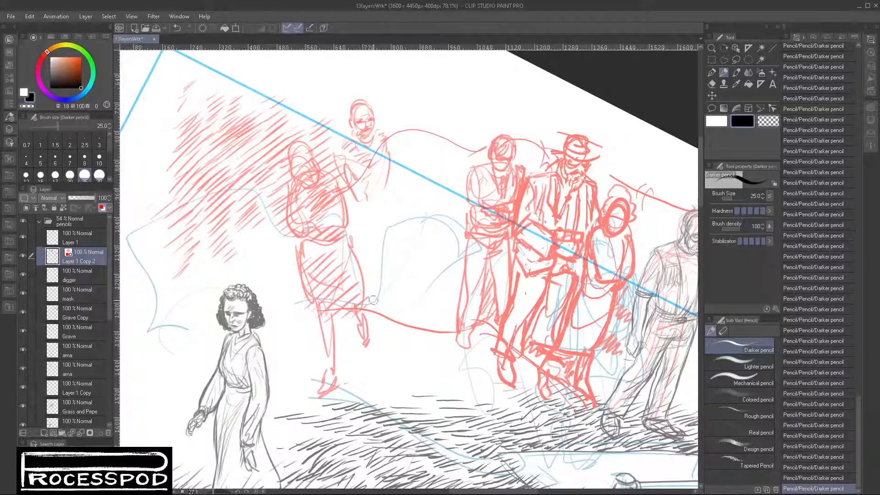
- Hatch shadow beside the woman's legs and draw the rear figure's long side down to the hem
mouse_move(379, 295)
left_mouse_down()
mouse_move(363, 316)
mouse_move(362, 356)
left_mouse_up()
left_click_drag(397, 345, 366, 361)
left_click_drag(453, 308, 407, 355)
mouse_move(343, 231)
left_mouse_down()
mouse_move(344, 315)
mouse_move(342, 308)
mouse_move(354, 305)
left_mouse_up()
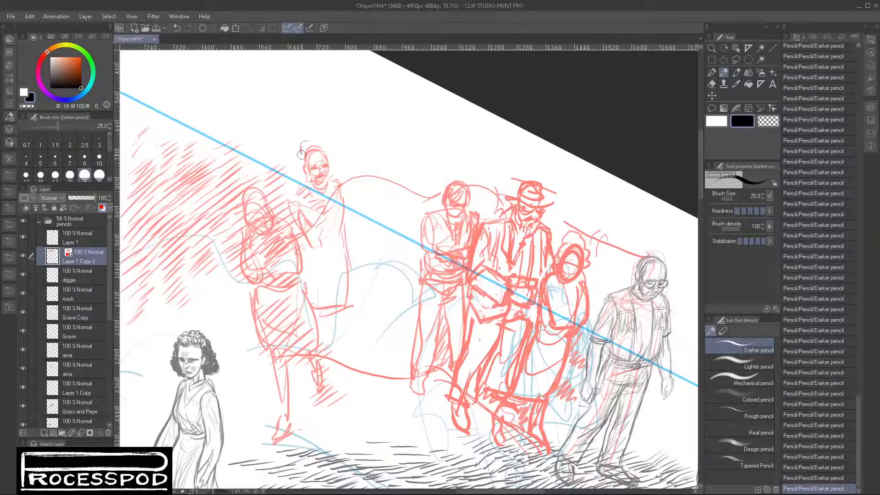
- Give the rear figure a curly hair outline and hatch the area beneath the hem
mouse_move(301, 155)
left_mouse_down()
mouse_move(308, 170)
mouse_move(333, 155)
mouse_move(329, 174)
left_mouse_up()
mouse_move(310, 313)
left_mouse_down()
mouse_move(351, 304)
mouse_move(332, 323)
mouse_move(343, 332)
mouse_move(330, 329)
mouse_move(339, 347)
mouse_move(319, 317)
mouse_move(352, 317)
mouse_move(361, 347)
left_mouse_up()
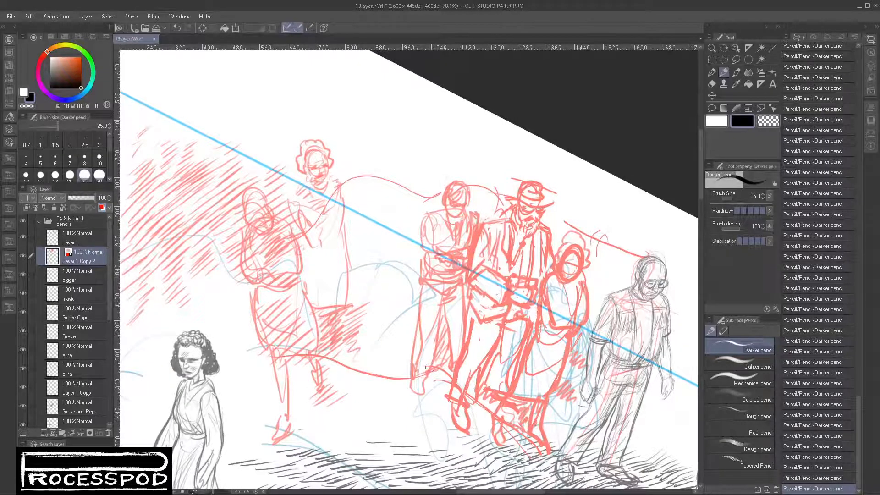
- Hatch shading over the small figure's face and upper body and the background behind
scroll(452, 381, "down", 3)
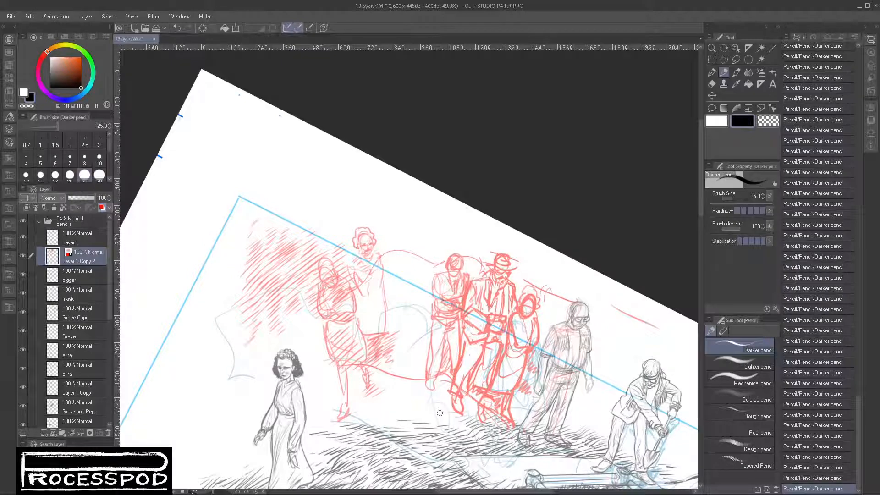
scroll(537, 290, "up", 5)
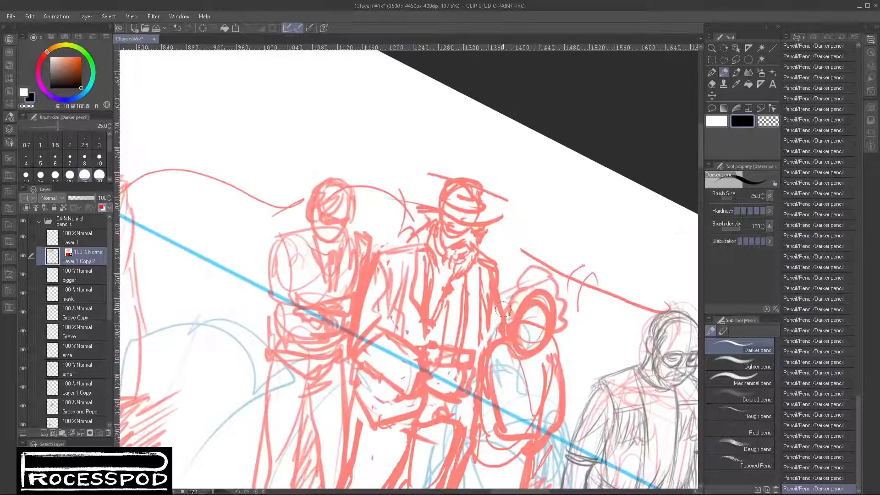
mouse_move(498, 328)
left_mouse_down()
mouse_move(532, 316)
mouse_move(527, 339)
mouse_move(540, 359)
mouse_move(532, 399)
mouse_move(564, 412)
mouse_move(556, 287)
mouse_move(547, 266)
left_mouse_up()
mouse_move(476, 215)
left_mouse_down()
mouse_move(481, 225)
mouse_move(465, 243)
mouse_move(495, 239)
mouse_move(489, 267)
mouse_move(547, 236)
mouse_move(474, 224)
mouse_move(486, 207)
mouse_move(550, 197)
mouse_move(573, 202)
mouse_move(589, 216)
mouse_move(584, 224)
left_mouse_up()
- Inspect the finished pencils of the figure lying in the grass and return to the mourners
left_click_drag(255, 421, 646, 90)
left_click_drag(274, 390, 619, 128)
left_click_drag(322, 339, 430, 238)
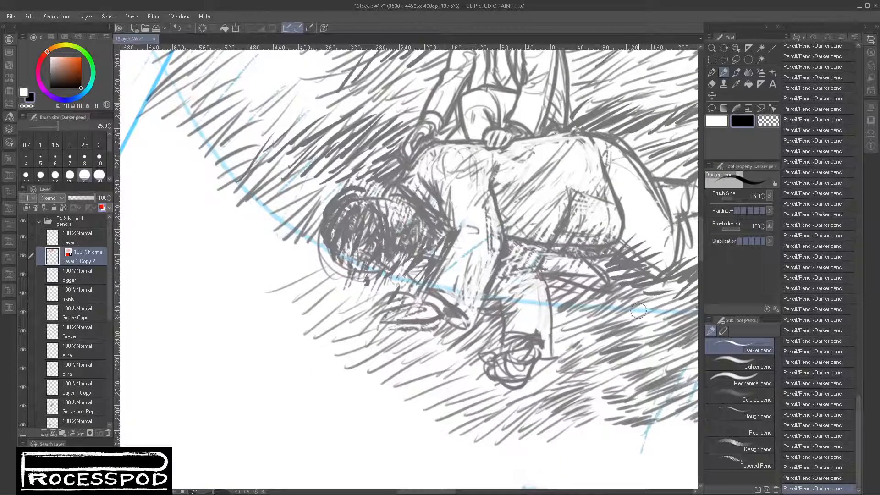
left_click_drag(600, 322, 485, 344)
left_click_drag(691, 271, 319, 343)
left_click_drag(404, 184, 495, 170)
left_click_drag(531, 84, 457, 229)
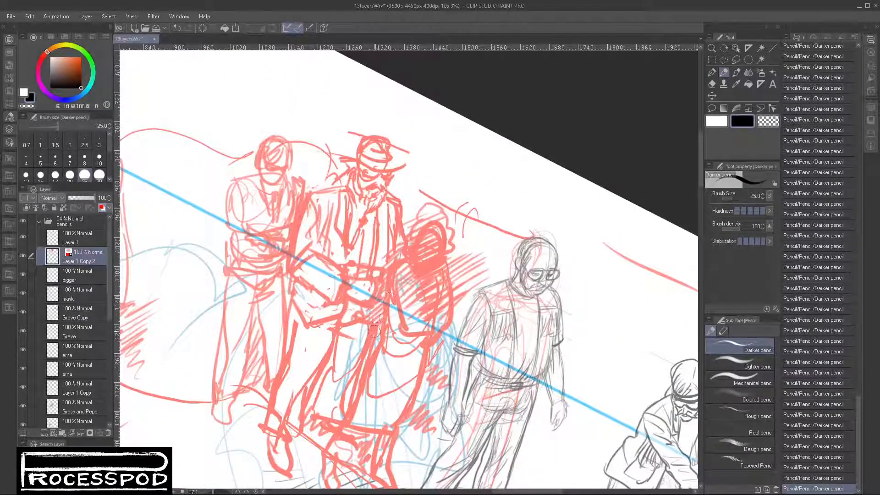
- Darken the trouser legs of the man in the hat and clean up the lines below his waist
mouse_move(374, 339)
left_mouse_down()
mouse_move(349, 397)
mouse_move(357, 394)
left_mouse_up()
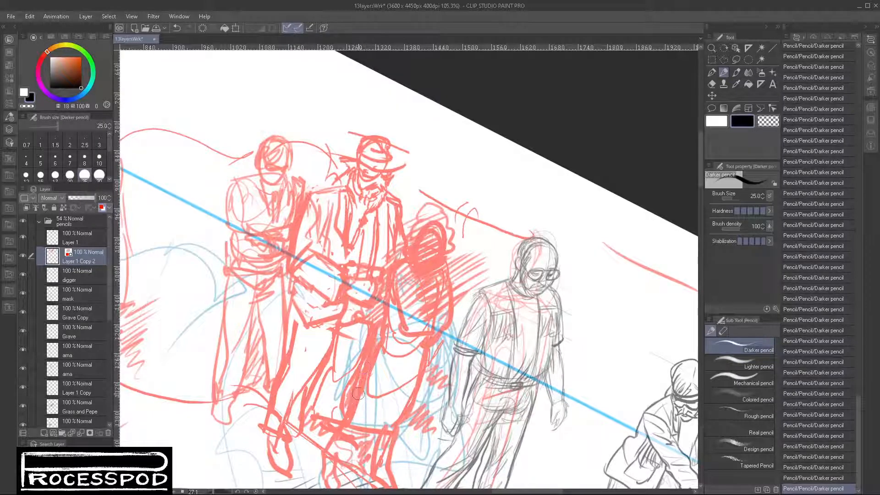
left_click_drag(329, 366, 312, 400)
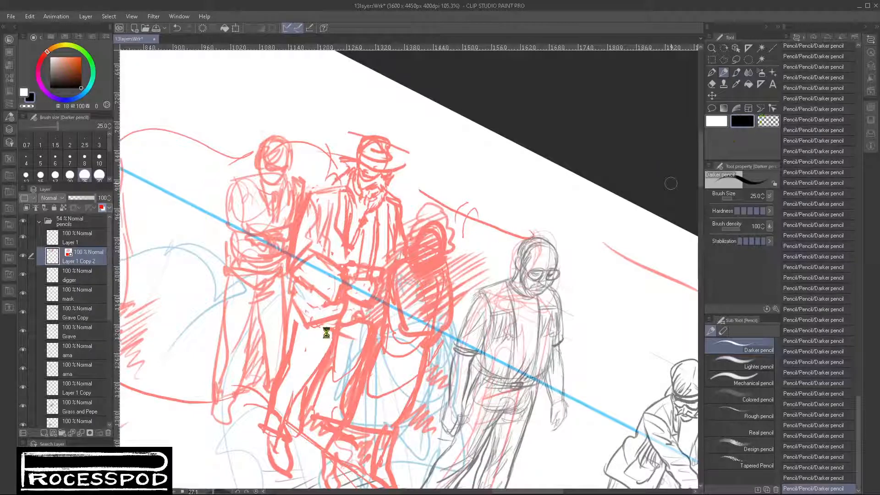
left_click_drag(327, 335, 355, 328)
left_click(773, 121)
left_click(742, 121)
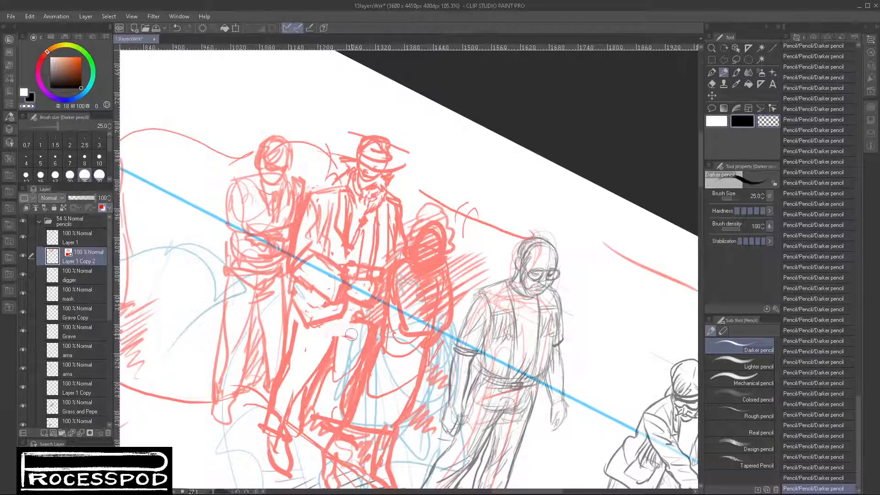
- Rework the hem of the hatted man's jacket, alternating erasing and drawing, and hatch more shadow down his trouser leg
left_click_drag(354, 312, 358, 327)
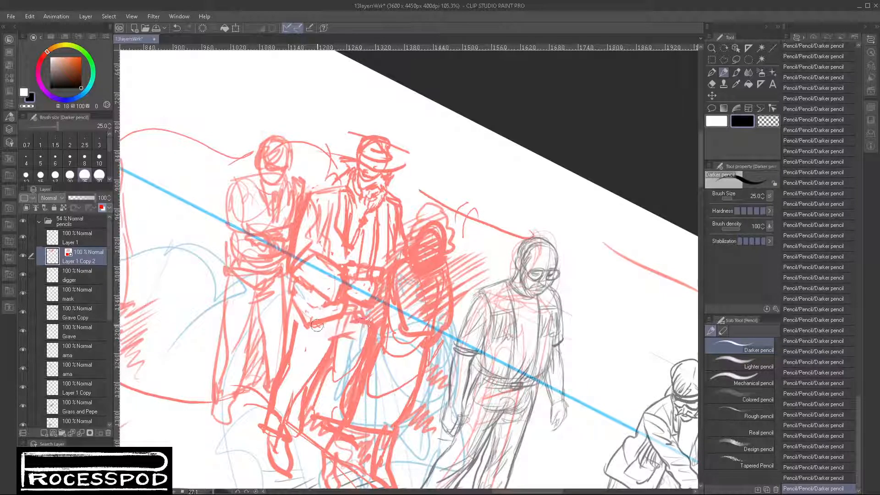
left_click_drag(290, 321, 283, 369)
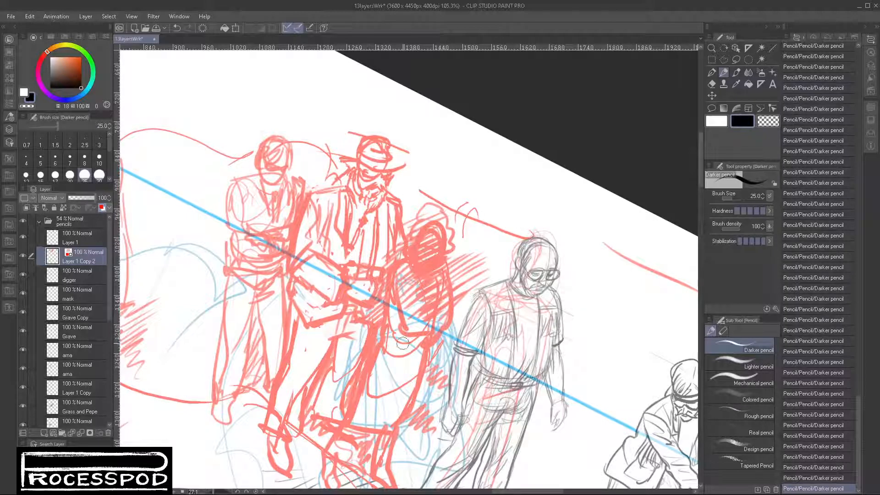
mouse_move(293, 306)
left_mouse_down()
mouse_move(303, 339)
mouse_move(344, 317)
mouse_move(316, 329)
mouse_move(341, 302)
mouse_move(317, 330)
mouse_move(293, 291)
mouse_move(314, 302)
mouse_move(307, 315)
left_mouse_up()
key("c")
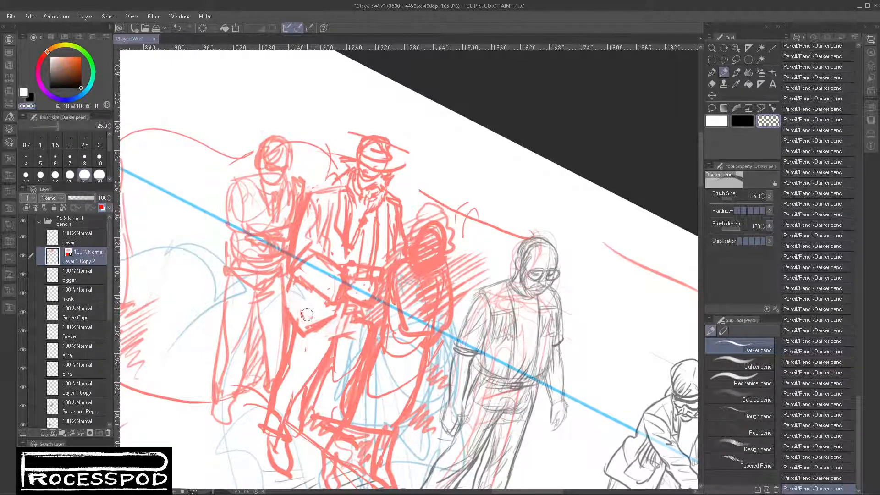
key("c")
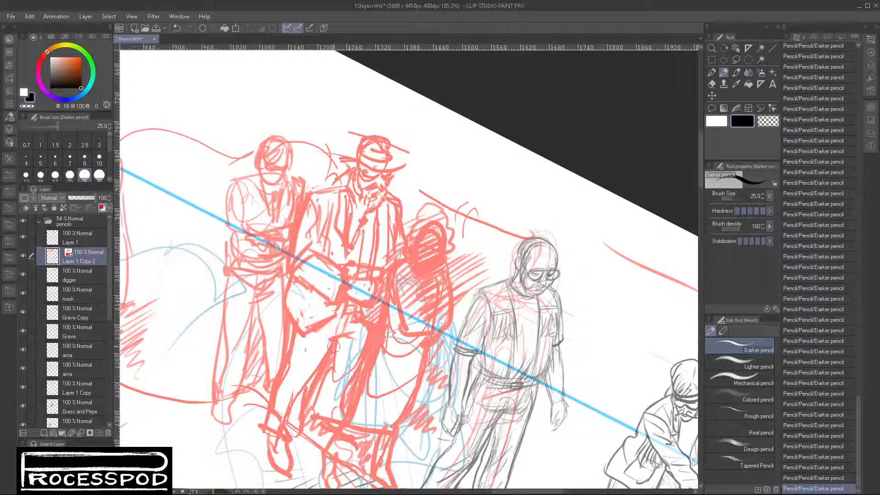
mouse_move(333, 346)
left_mouse_down()
mouse_move(311, 398)
mouse_move(291, 421)
left_mouse_up()
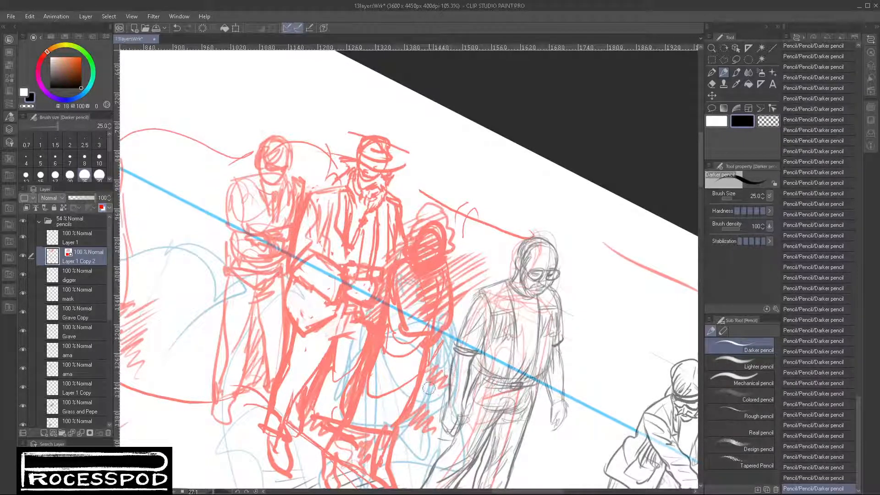
mouse_move(300, 288)
left_mouse_down()
mouse_move(294, 304)
mouse_move(316, 297)
mouse_move(311, 310)
left_mouse_up()
- Redraw the man's hat with a wide curved brim and clean crown, erasing the stray lines around it
left_click_drag(332, 148, 391, 153)
mouse_move(328, 151)
left_mouse_down()
mouse_move(404, 156)
mouse_move(397, 172)
left_mouse_up()
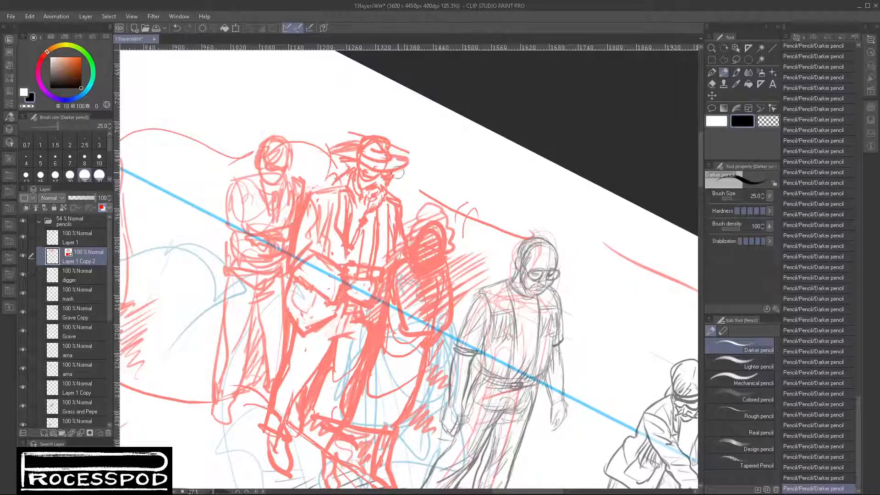
key("c")
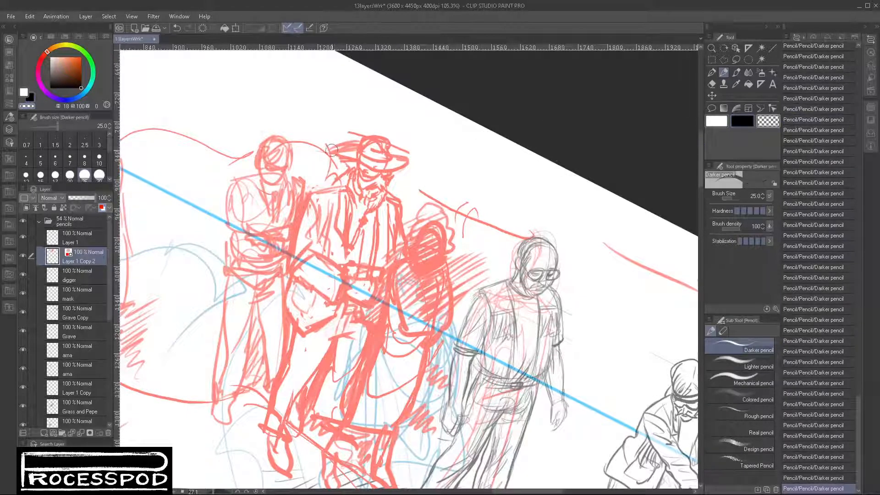
mouse_move(350, 144)
left_mouse_down()
mouse_move(396, 131)
mouse_move(382, 135)
mouse_move(405, 147)
left_mouse_up()
key("c")
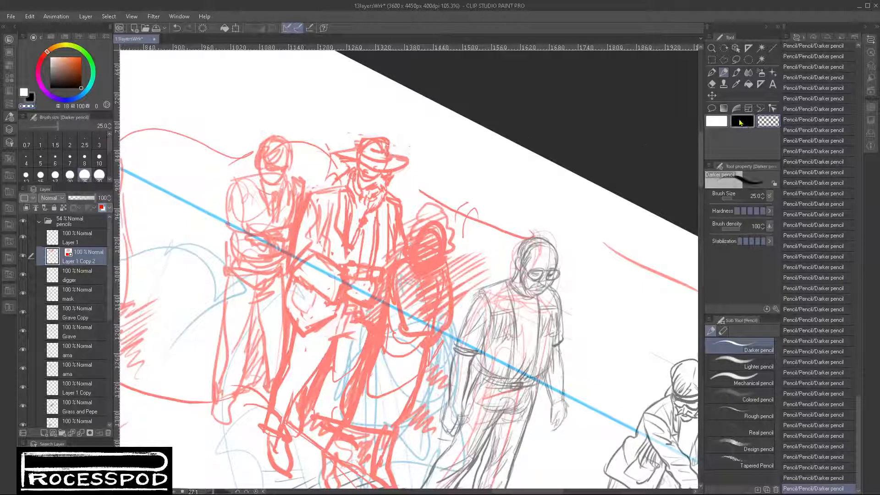
key("c")
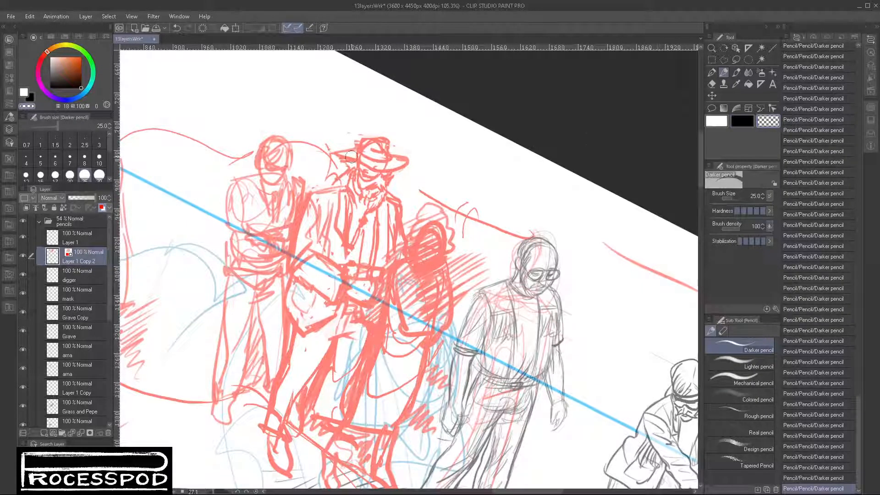
mouse_move(352, 157)
left_mouse_down()
mouse_move(398, 158)
mouse_move(385, 142)
mouse_move(362, 137)
mouse_move(389, 138)
mouse_move(359, 137)
mouse_move(371, 133)
mouse_move(390, 137)
mouse_move(387, 150)
left_mouse_up()
left_click(733, 120)
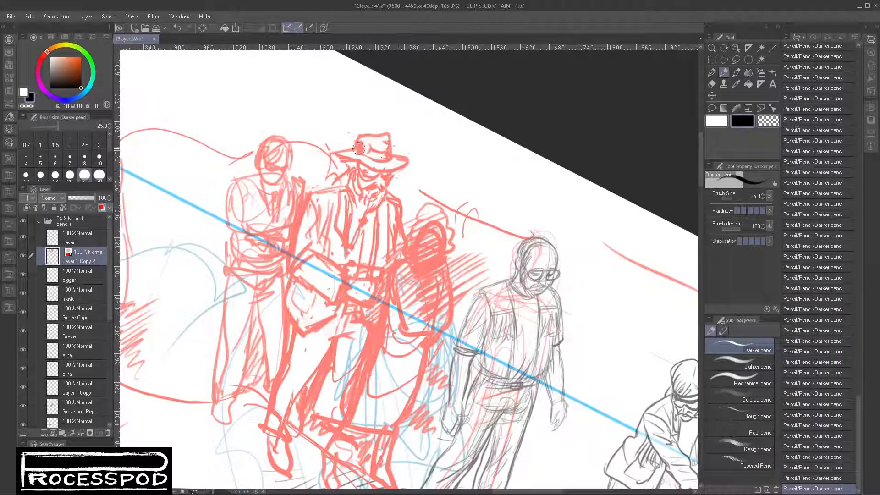
mouse_move(339, 158)
left_mouse_down()
mouse_move(364, 173)
mouse_move(339, 184)
left_mouse_up()
- Add a round background head beside the curly-haired woman and hatch over it and the area around its shoulders
scroll(451, 289, "down", 3)
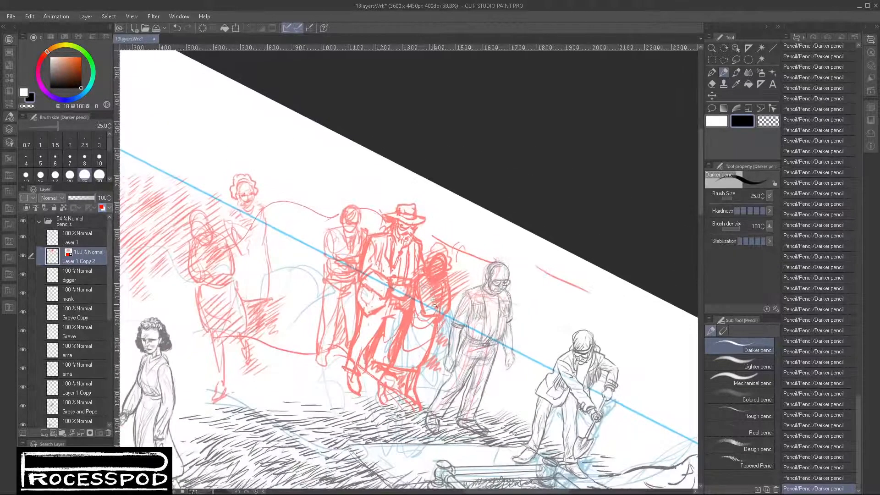
left_click_drag(475, 421, 505, 299)
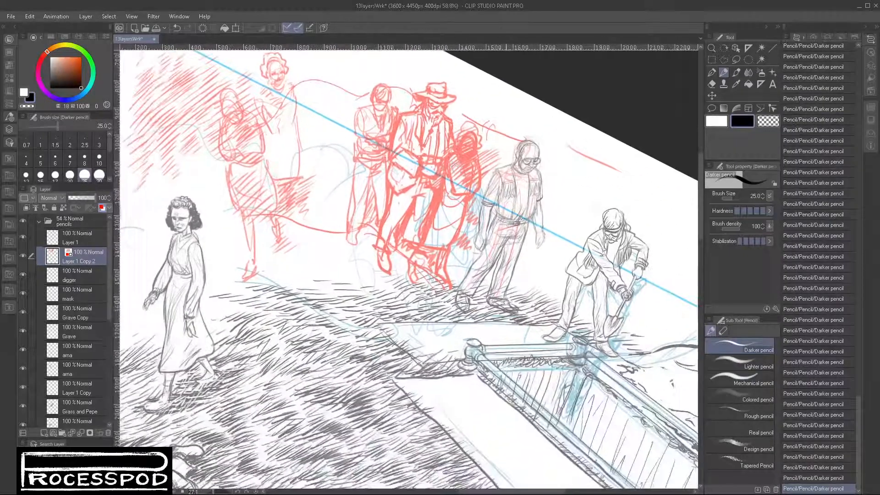
left_click_drag(398, 150, 413, 287)
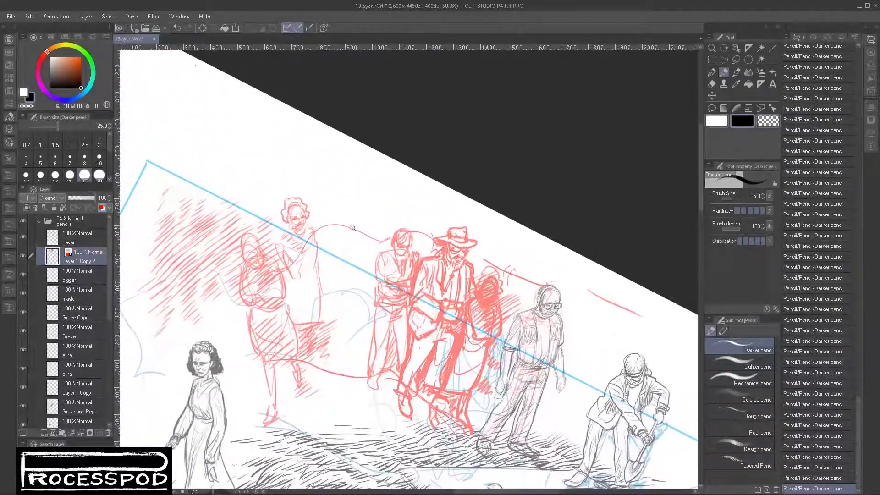
scroll(342, 206, "up", 2)
mouse_move(325, 203)
left_mouse_down()
mouse_move(345, 195)
mouse_move(354, 212)
mouse_move(331, 224)
mouse_move(329, 210)
left_mouse_up()
left_click_drag(353, 205, 330, 223)
left_click_drag(332, 226, 315, 233)
mouse_move(353, 222)
left_mouse_down()
mouse_move(320, 241)
mouse_move(331, 240)
left_mouse_up()
mouse_move(369, 228)
left_mouse_down()
mouse_move(294, 239)
mouse_move(314, 229)
mouse_move(294, 259)
left_mouse_up()
left_click_drag(338, 242, 298, 275)
left_click_drag(345, 255, 316, 275)
left_click_drag(384, 213, 347, 235)
left_click_drag(381, 220, 350, 244)
left_click_drag(374, 233, 347, 251)
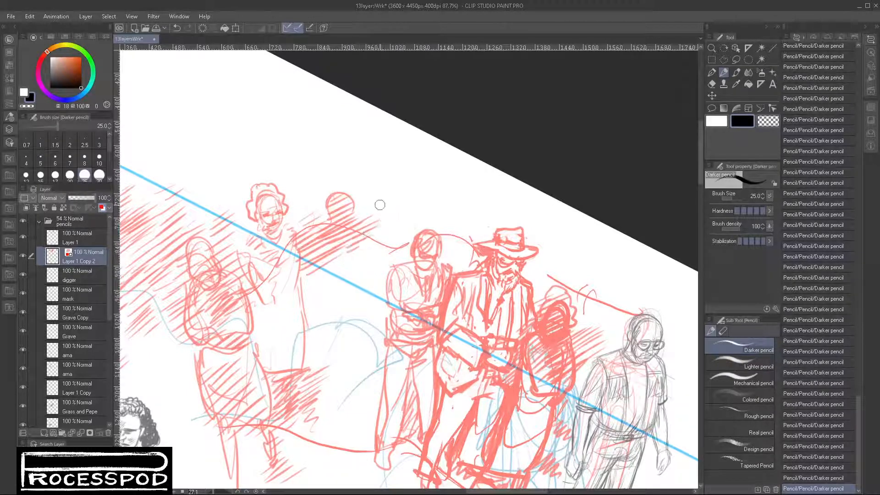
- Rough in another mourner behind the bareheaded man, with an oval head, eye line, shoulders and folded arm
mouse_move(384, 210)
left_mouse_down()
mouse_move(375, 235)
mouse_move(400, 224)
mouse_move(383, 245)
mouse_move(392, 216)
mouse_move(381, 246)
mouse_move(383, 222)
mouse_move(384, 247)
mouse_move(397, 231)
mouse_move(346, 254)
mouse_move(356, 300)
left_mouse_up()
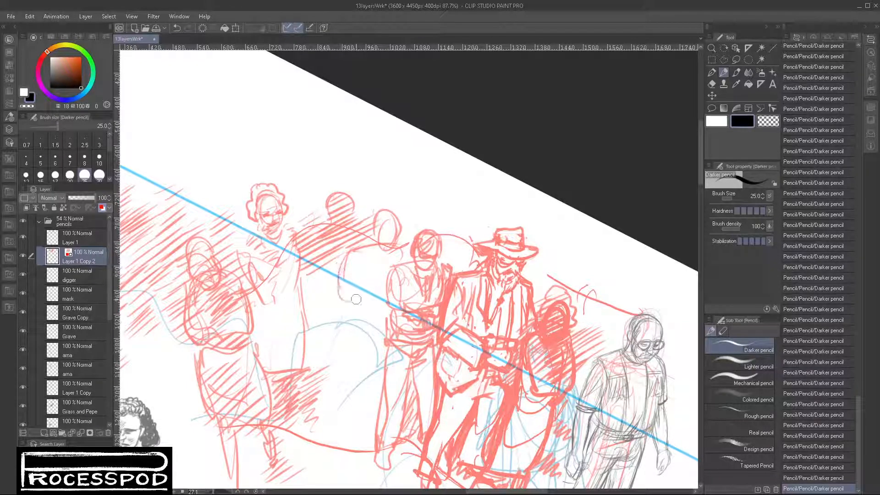
left_click_drag(357, 253, 354, 306)
mouse_move(383, 256)
left_mouse_down()
mouse_move(369, 289)
mouse_move(405, 246)
mouse_move(403, 274)
left_mouse_up()
left_click_drag(353, 309, 381, 314)
left_click_drag(379, 237, 396, 233)
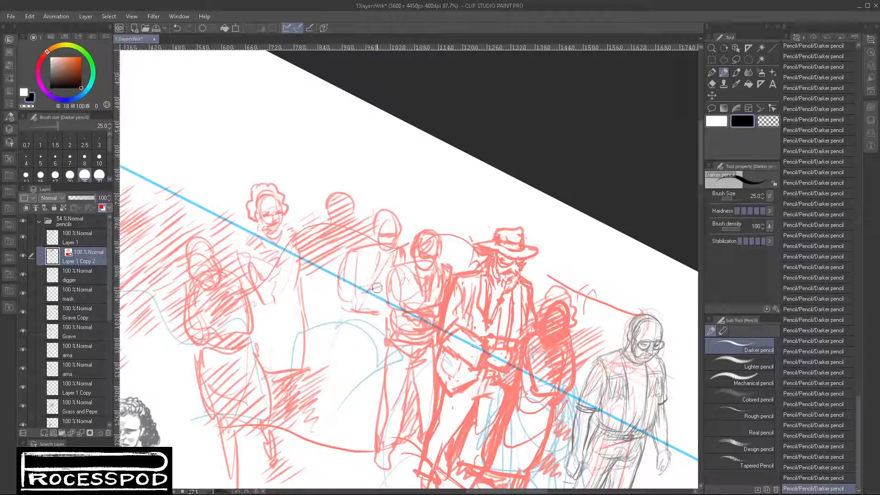
left_click_drag(366, 291, 386, 290)
- Hatch the gap between the curly-haired woman and the new mourner and sketch the mourner's leg
left_click_drag(303, 278, 342, 257)
left_click_drag(305, 293, 346, 268)
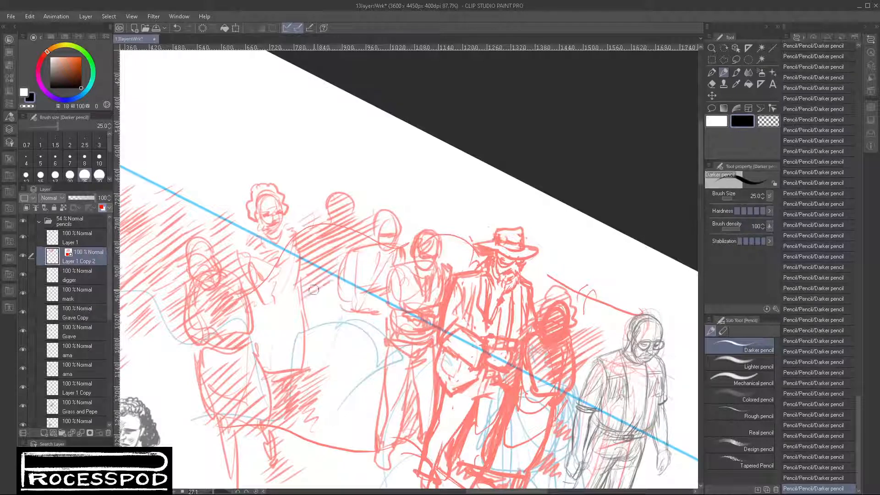
mouse_move(300, 312)
left_mouse_down()
mouse_move(332, 304)
mouse_move(353, 317)
mouse_move(346, 336)
mouse_move(368, 362)
mouse_move(356, 344)
mouse_move(368, 384)
left_mouse_up()
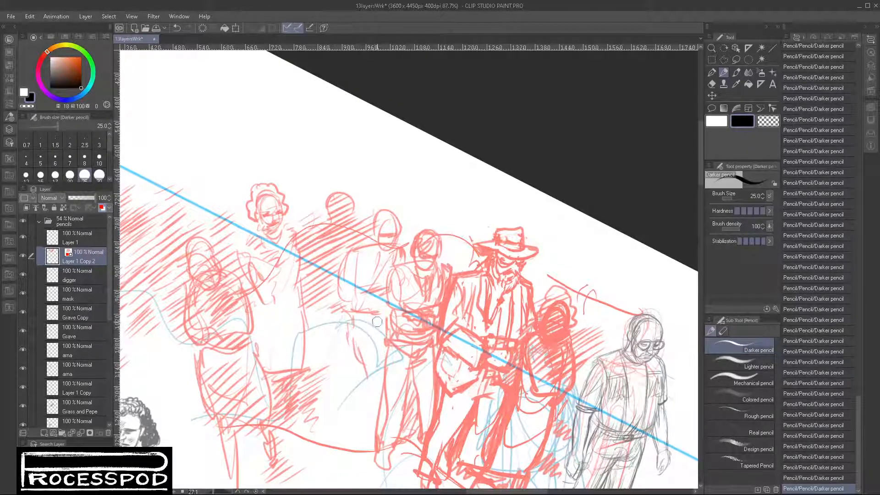
mouse_move(370, 332)
left_mouse_down()
mouse_move(384, 358)
mouse_move(384, 385)
mouse_move(364, 377)
mouse_move(367, 433)
mouse_move(389, 347)
left_mouse_up()
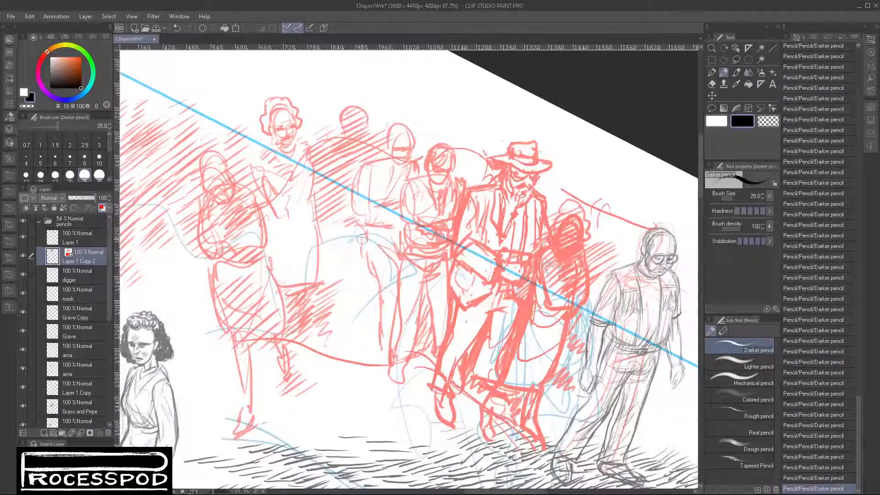
- Hatch the background between the woman's skirt and the mourners' legs down to the ground line
mouse_move(316, 277)
left_mouse_down()
mouse_move(358, 243)
mouse_move(371, 255)
left_mouse_up()
left_click_drag(327, 306, 376, 269)
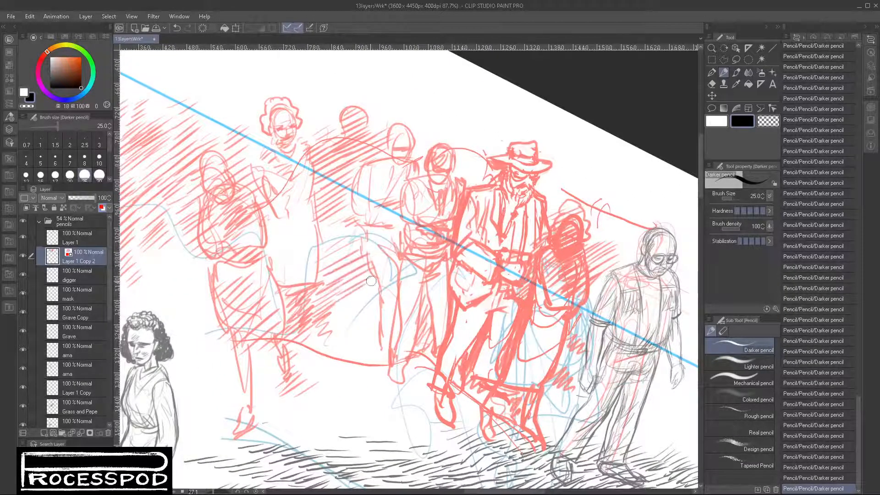
left_click_drag(332, 320, 378, 285)
left_click_drag(335, 337, 380, 303)
mouse_move(339, 362)
left_mouse_down()
mouse_move(386, 326)
mouse_move(384, 337)
left_mouse_up()
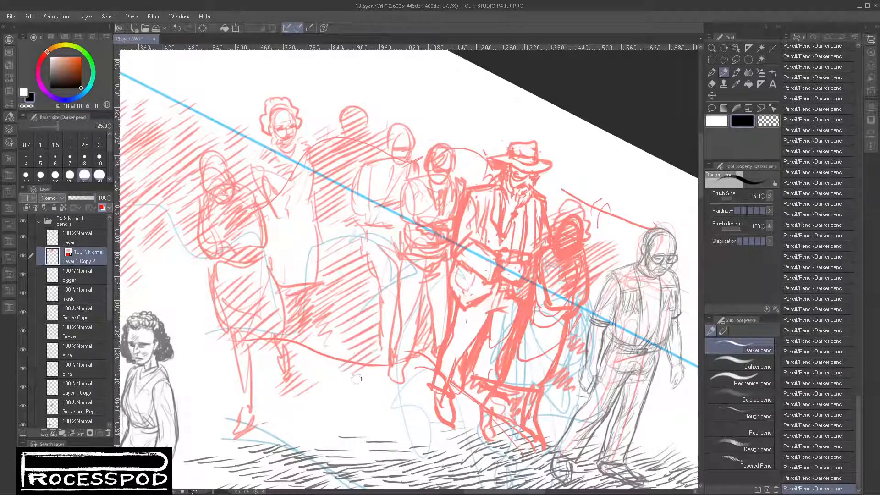
left_click_drag(352, 384, 373, 370)
mouse_move(402, 321)
left_mouse_down()
mouse_move(396, 339)
mouse_move(433, 349)
left_mouse_up()
mouse_move(406, 379)
left_mouse_down()
mouse_move(440, 353)
mouse_move(434, 371)
left_mouse_up()
- Build up a denser pass of hatching between the curly-haired woman and the new mourner from arm height to hem
mouse_move(316, 351)
left_mouse_down()
mouse_move(367, 320)
mouse_move(361, 310)
left_mouse_up()
left_click_drag(311, 296, 368, 268)
left_click_drag(321, 234, 367, 201)
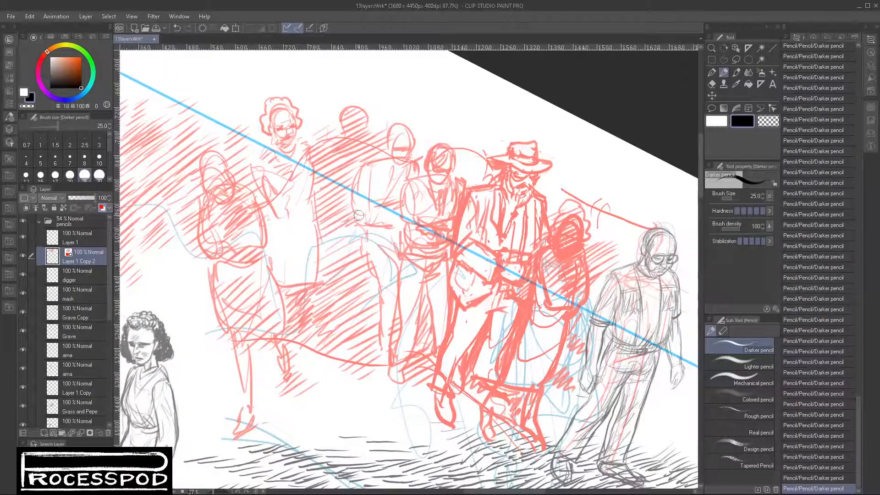
left_click_drag(317, 250, 366, 212)
left_click_drag(314, 266, 373, 227)
left_click_drag(324, 289, 376, 247)
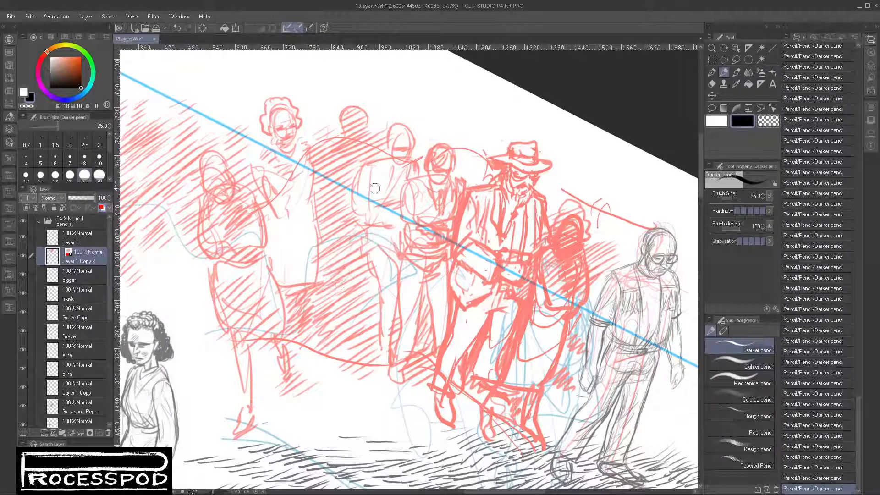
- Hatch light shading over the new mourner's torso and upper legs
left_click_drag(369, 206, 407, 188)
left_click_drag(367, 244, 399, 222)
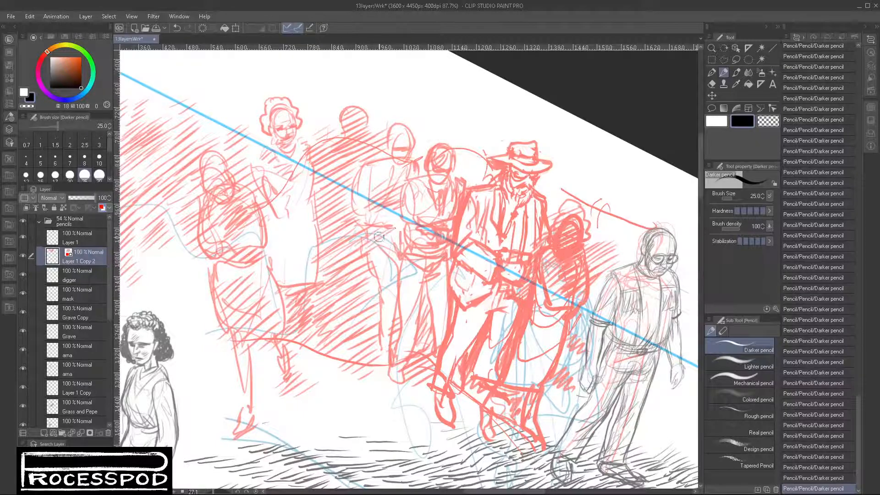
mouse_move(368, 264)
left_mouse_down()
mouse_move(400, 236)
mouse_move(400, 252)
left_mouse_up()
left_click_drag(385, 281, 408, 264)
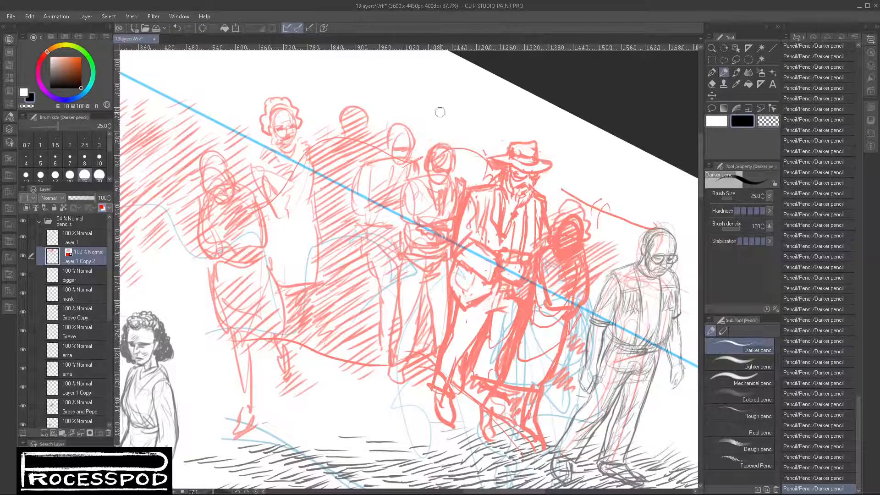
- Hatch the background around the two bareheaded mourners' heads up to the man's hat
left_click_drag(414, 139, 439, 122)
mouse_move(411, 152)
left_mouse_down()
mouse_move(439, 130)
mouse_move(432, 138)
left_mouse_up()
mouse_move(407, 173)
left_mouse_down()
mouse_move(451, 114)
mouse_move(486, 106)
left_mouse_up()
mouse_move(449, 143)
left_mouse_down()
mouse_move(497, 110)
mouse_move(497, 123)
left_mouse_up()
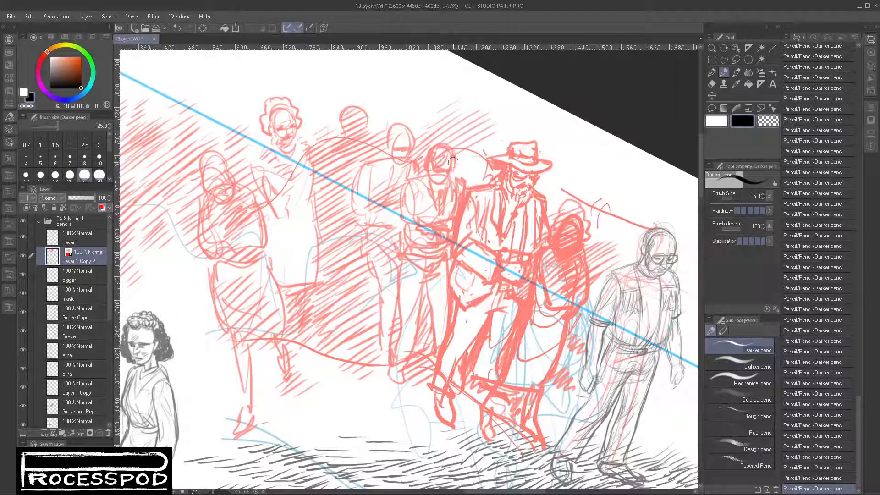
left_click_drag(453, 162, 485, 141)
mouse_move(451, 177)
left_mouse_down()
mouse_move(486, 152)
mouse_move(485, 161)
left_mouse_up()
left_click_drag(460, 184, 490, 170)
- Continue the background hatching from behind the man's hat down around the small figure's head
mouse_move(481, 186)
left_mouse_down()
mouse_move(495, 174)
mouse_move(569, 164)
left_mouse_up()
mouse_move(530, 202)
left_mouse_down()
mouse_move(580, 171)
mouse_move(591, 178)
left_mouse_up()
mouse_move(554, 213)
left_mouse_down()
mouse_move(604, 181)
mouse_move(614, 188)
left_mouse_up()
mouse_move(581, 219)
left_mouse_down()
mouse_move(617, 194)
mouse_move(619, 204)
left_mouse_up()
mouse_move(584, 231)
left_mouse_down()
mouse_move(622, 211)
mouse_move(624, 222)
left_mouse_up()
left_click_drag(588, 251, 635, 232)
mouse_move(591, 257)
left_mouse_down()
mouse_move(617, 230)
mouse_move(573, 213)
mouse_move(561, 222)
mouse_move(558, 209)
mouse_move(572, 206)
mouse_move(556, 243)
mouse_move(559, 203)
mouse_move(579, 207)
mouse_move(556, 239)
mouse_move(574, 225)
mouse_move(587, 229)
mouse_move(552, 232)
mouse_move(551, 242)
mouse_move(567, 239)
left_mouse_up()
left_click_drag(562, 379, 546, 387)
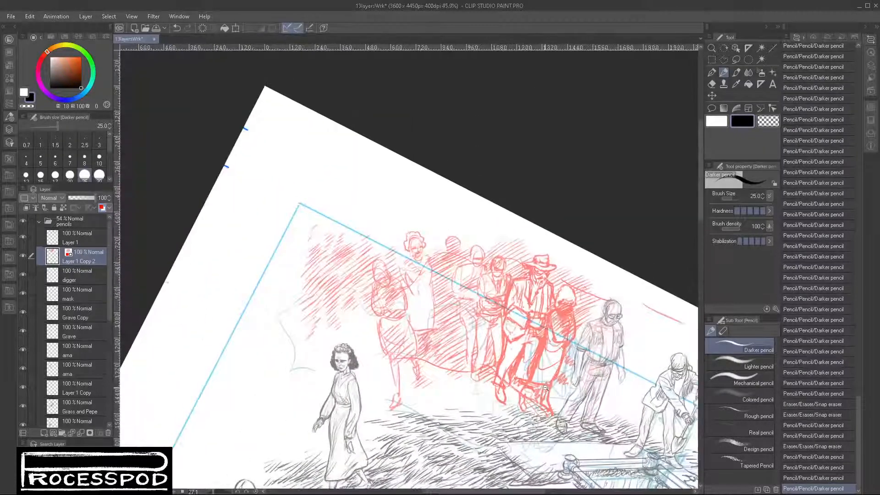
- Hatch the gap between the small figure and the man with glasses
left_click_drag(547, 479, 449, 426)
mouse_move(483, 264)
left_mouse_down()
mouse_move(514, 260)
mouse_move(527, 240)
left_mouse_up()
left_click_drag(481, 286, 507, 263)
left_click_drag(466, 316, 475, 303)
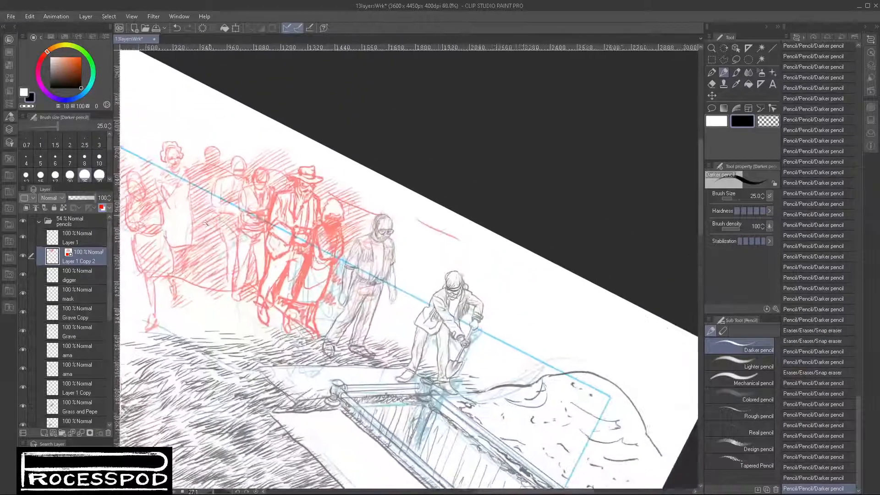
- Hatch the background beside the head, arm and legs of the man with glasses
scroll(231, 203, "down", 4)
mouse_move(241, 278)
left_mouse_down()
mouse_move(333, 300)
mouse_move(334, 319)
left_mouse_up()
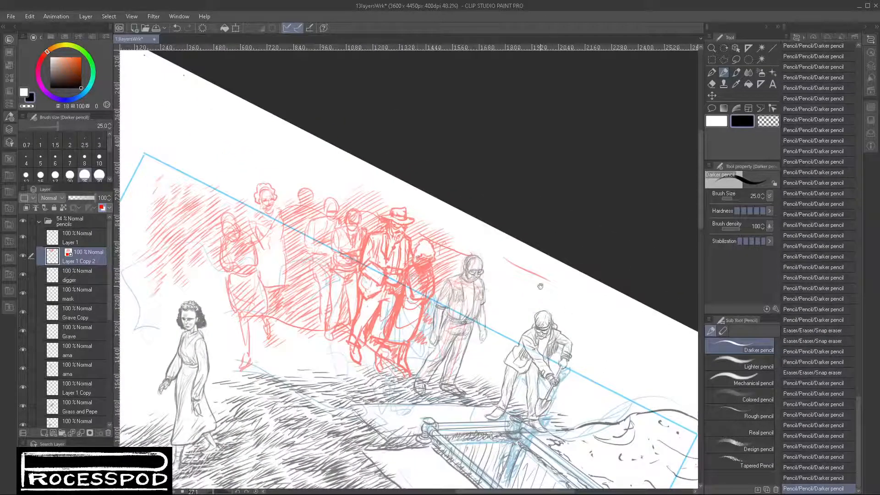
left_click_drag(486, 284, 512, 270)
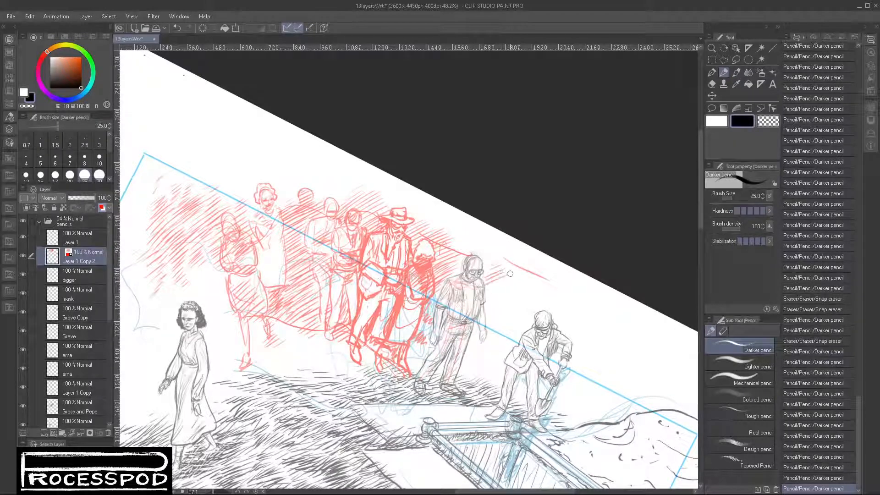
left_click_drag(495, 299, 513, 288)
left_click_drag(488, 306, 510, 300)
mouse_move(470, 334)
left_mouse_down()
mouse_move(479, 324)
mouse_move(480, 331)
left_mouse_up()
left_click_drag(469, 345, 481, 344)
left_click_drag(468, 357, 481, 355)
left_click_drag(463, 368, 480, 359)
- Fill the space between the man with glasses and the digger with diagonal background hatching
left_click_drag(487, 317, 511, 305)
left_click_drag(487, 322, 511, 316)
left_click_drag(487, 333, 508, 328)
left_click_drag(473, 352, 506, 336)
left_click_drag(491, 370, 510, 360)
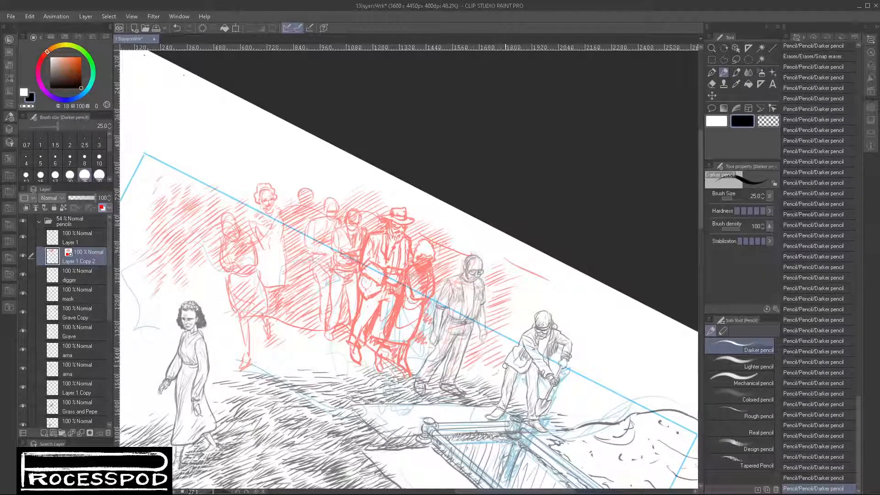
mouse_move(506, 290)
left_mouse_down()
mouse_move(520, 278)
mouse_move(523, 290)
left_mouse_up()
left_click_drag(500, 307, 521, 298)
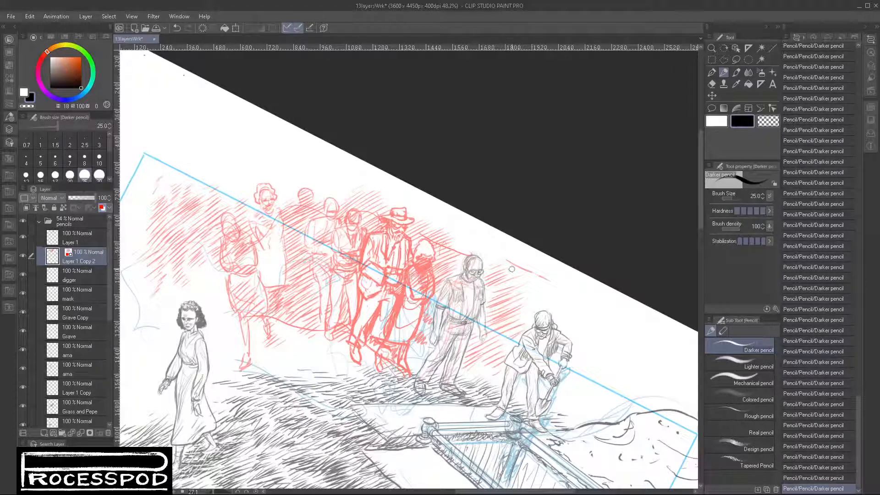
- Erase the stray edge lines above the man with glasses and extend the background hatching toward the digger's head
left_click_drag(512, 265, 561, 285)
mouse_move(439, 240)
left_mouse_down()
mouse_move(430, 238)
mouse_move(461, 252)
left_mouse_up()
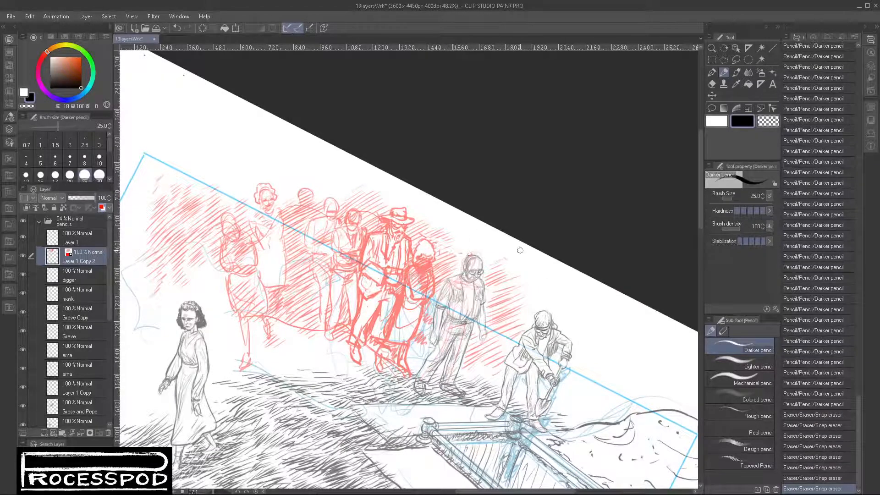
left_click_drag(521, 276, 528, 274)
left_click_drag(528, 274, 527, 285)
mouse_move(526, 285)
left_mouse_down()
mouse_move(517, 288)
mouse_move(527, 277)
left_mouse_up()
left_click_drag(496, 293, 528, 282)
mouse_move(497, 297)
left_mouse_down()
mouse_move(527, 288)
mouse_move(522, 295)
left_mouse_up()
left_click_drag(502, 308, 534, 298)
left_click_drag(513, 320, 539, 308)
left_click_drag(515, 326, 537, 312)
left_click_drag(517, 329, 533, 316)
- Hatch the background behind the digger's back and shovel, down to the edge of the dirt mound
left_click_drag(617, 390, 565, 341)
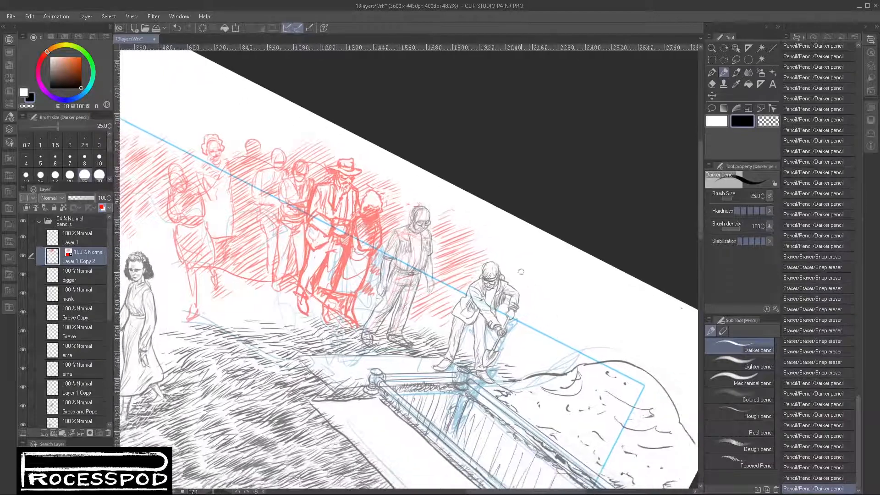
left_click_drag(516, 314, 547, 300)
left_click_drag(515, 317, 545, 309)
left_click_drag(514, 326, 546, 317)
mouse_move(515, 337)
left_mouse_down()
mouse_move(550, 321)
mouse_move(553, 329)
left_mouse_up()
left_click_drag(535, 346, 573, 338)
mouse_move(550, 351)
left_mouse_down()
mouse_move(580, 341)
mouse_move(582, 350)
left_mouse_up()
left_click_drag(513, 345, 546, 339)
left_click_drag(507, 355, 550, 348)
left_click_drag(520, 364, 573, 351)
left_click_drag(542, 362, 578, 357)
left_click_drag(551, 368, 568, 362)
- Hatch the small gaps around the digger's legs and between the small figure and the man with glasses
left_click_drag(463, 334, 473, 325)
left_click_drag(463, 338, 473, 334)
left_click_drag(483, 336, 494, 329)
left_click_drag(486, 340, 501, 333)
left_click_drag(490, 344, 501, 336)
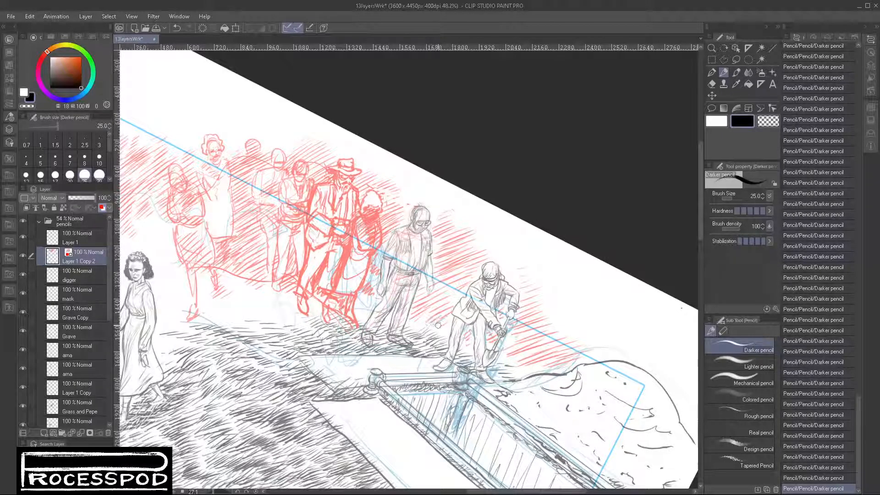
left_click_drag(363, 293, 379, 271)
left_click_drag(363, 281, 378, 259)
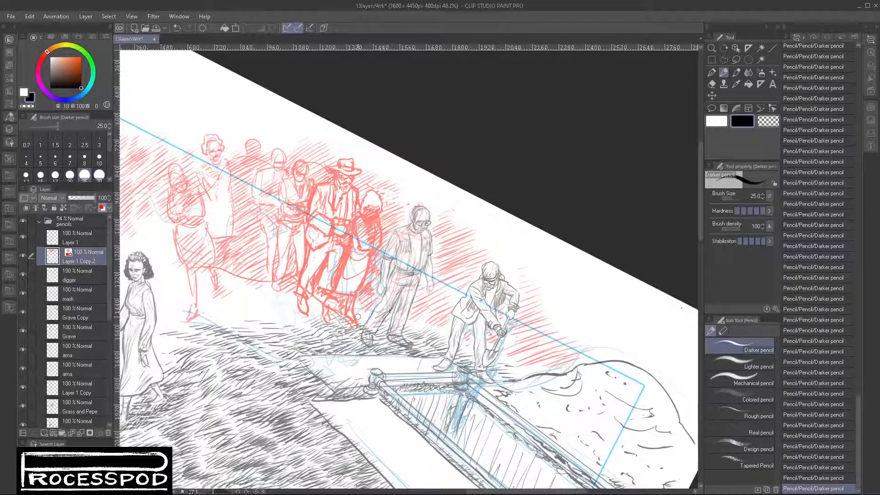
- Turn off the red layer colour on Layer 1 Copy 2 and touch up the hatching beside the man with glasses
scroll(494, 348, "down", 4)
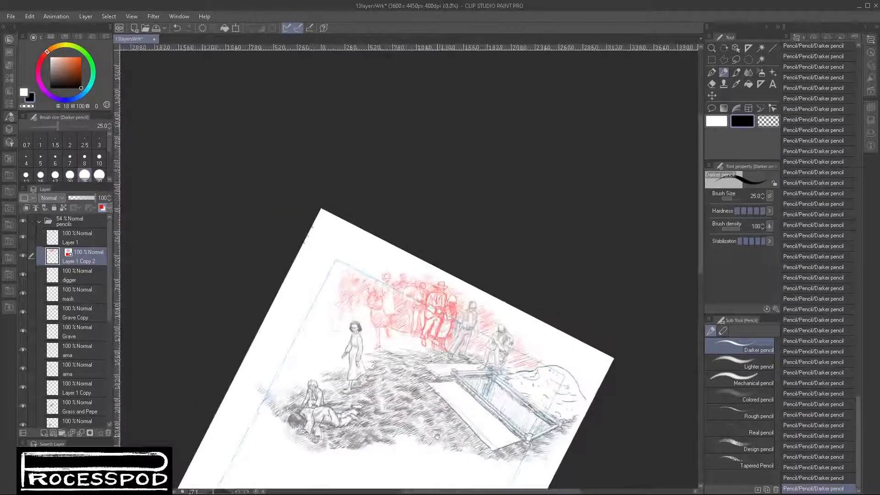
scroll(409, 365, "up", 4)
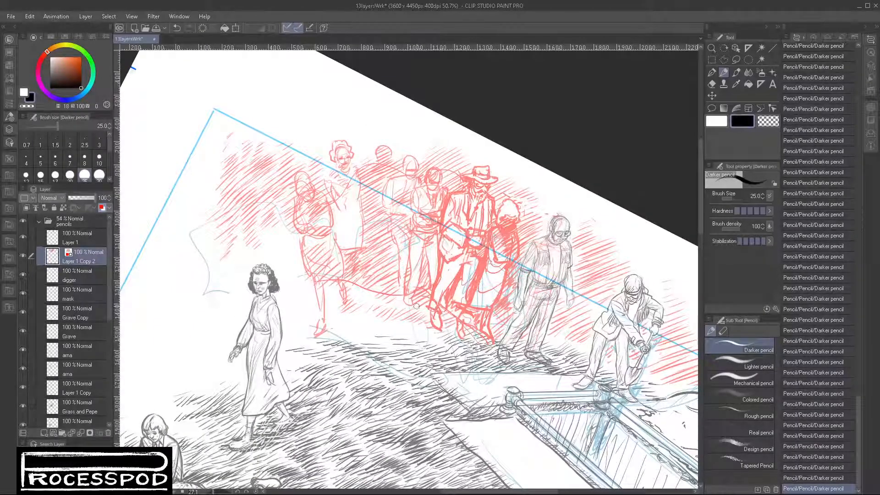
left_click(101, 207)
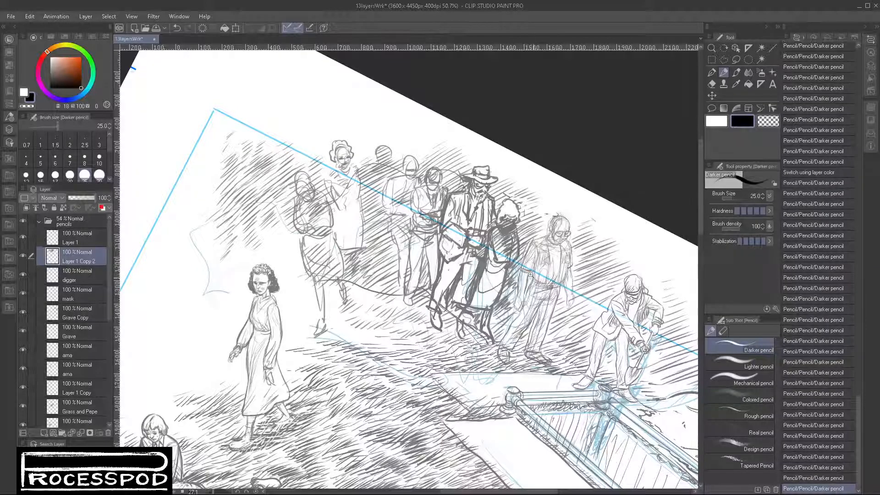
scroll(530, 274, "up", 3)
left_click_drag(536, 206, 522, 226)
scroll(584, 362, "down", 5)
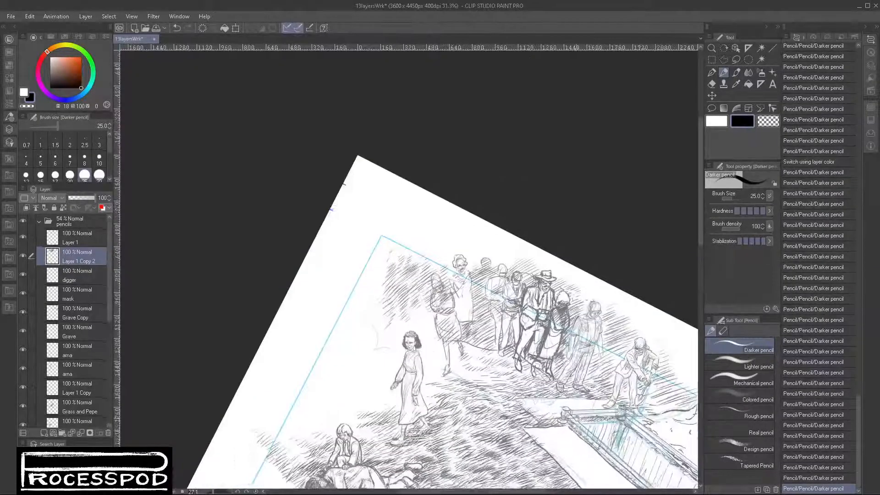
left_click_drag(584, 362, 465, 225)
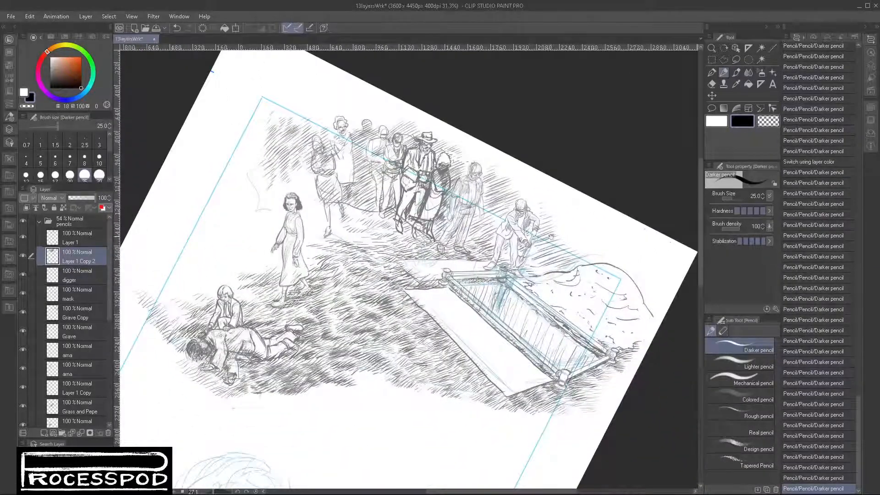
- Check what Layer 1 Copy 2 contains by hiding and reshowing it, and lower its opacity to 75%
scroll(485, 243, "up", 1)
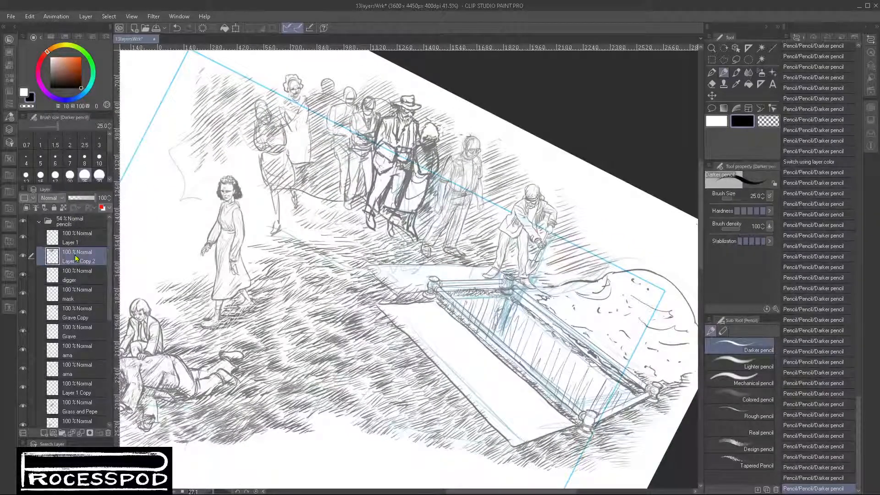
left_click(23, 256)
left_click(23, 256)
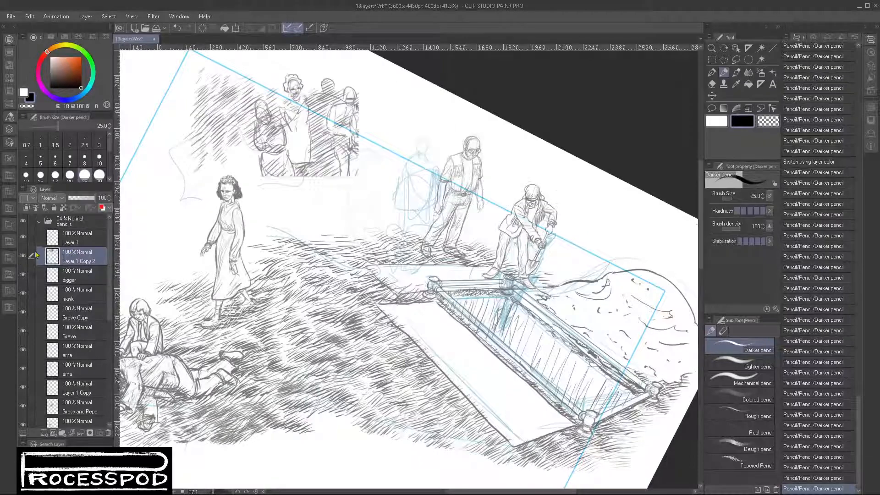
left_click(91, 200)
left_click(88, 198)
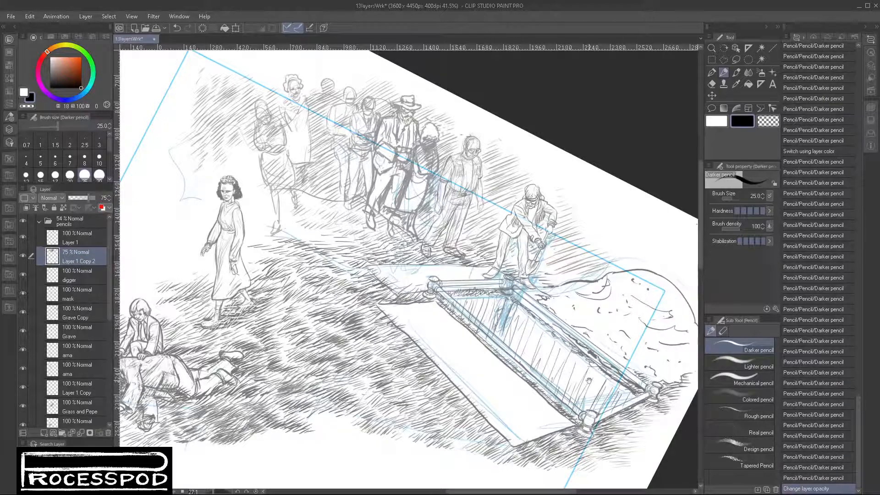
- Examine which part of the drawing each layer in the pencils folder holds by hiding and reshowing the layers one at a time
scroll(588, 380, "down", 2)
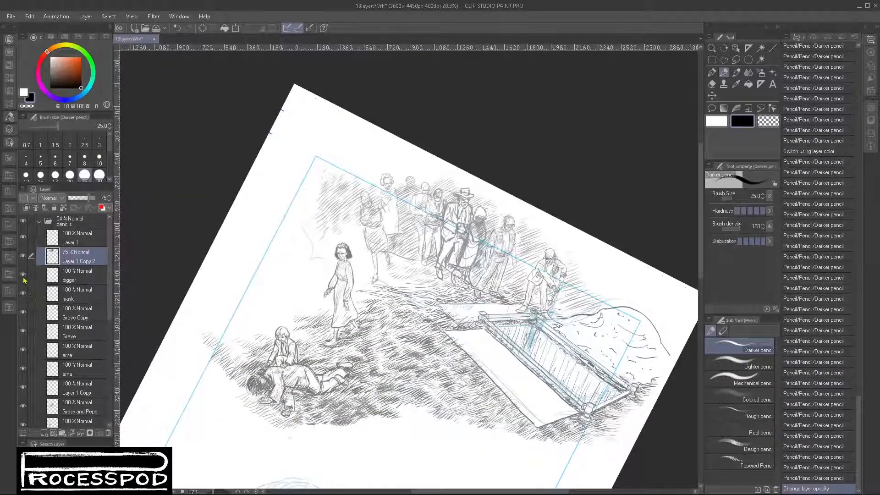
left_click(86, 281)
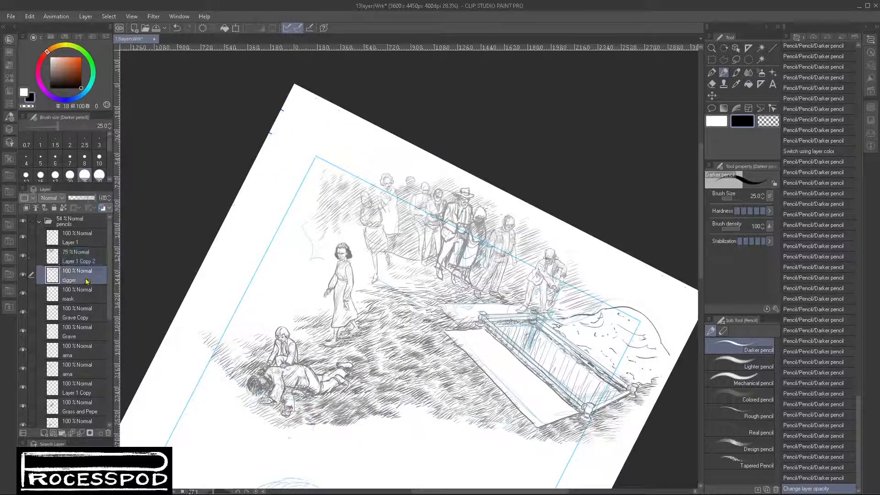
left_click(24, 295)
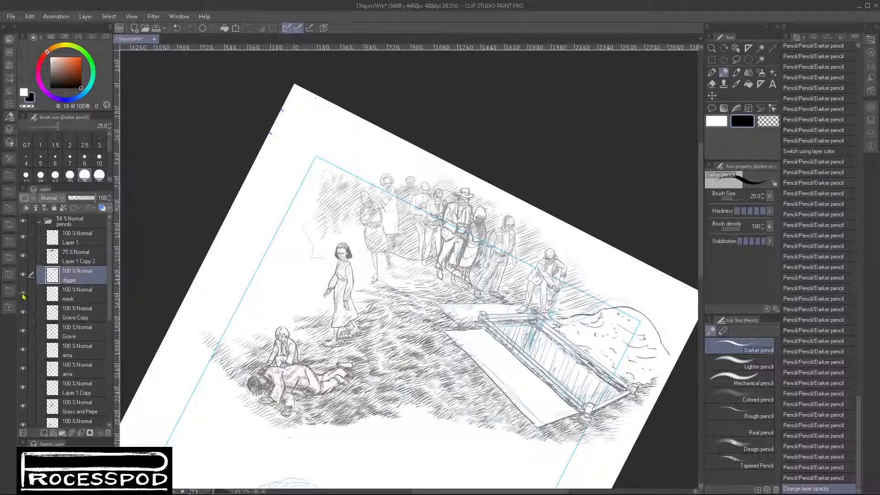
left_click(22, 350)
left_click(23, 350)
left_click(23, 371)
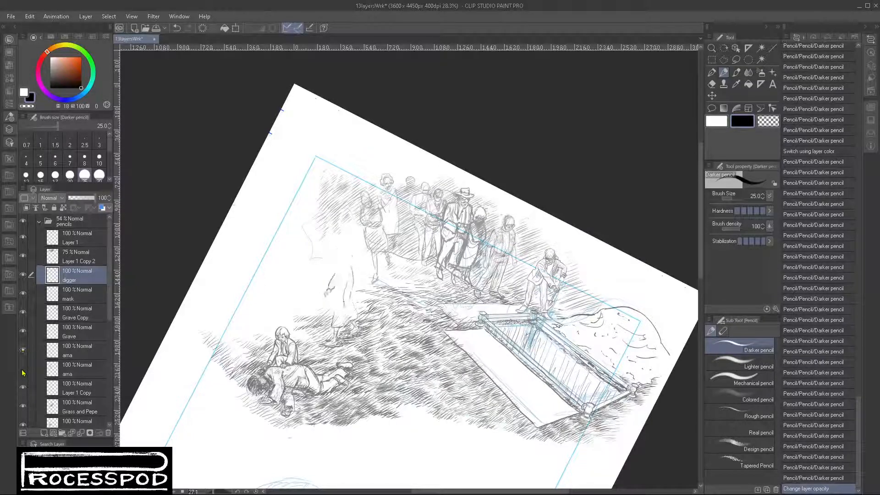
left_click(22, 371)
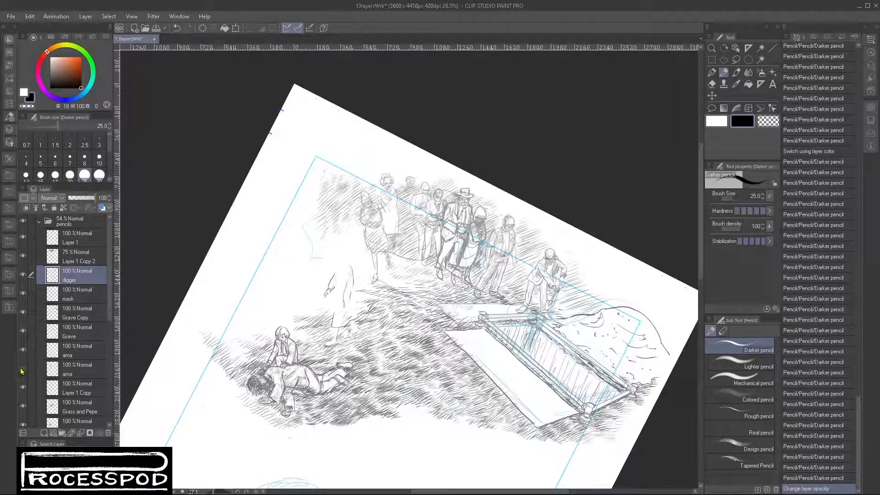
left_click(22, 257)
left_click(22, 256)
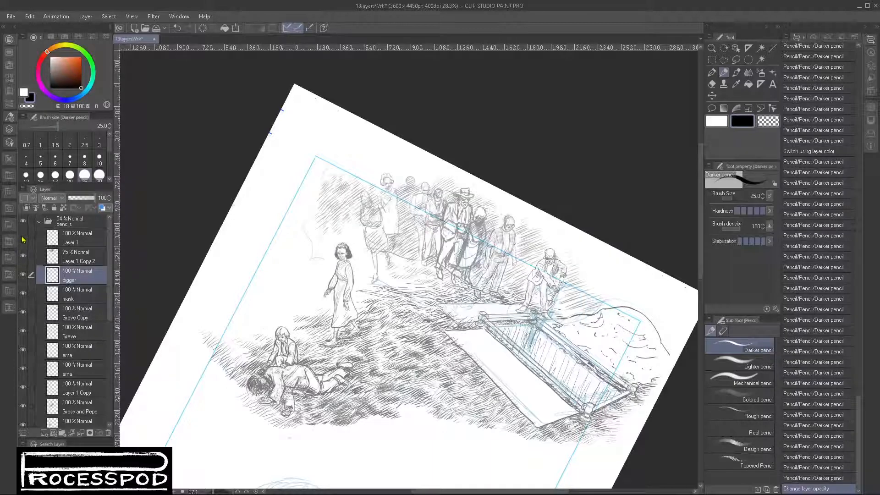
left_click(22, 237)
left_click(23, 237)
left_click(23, 294)
left_click(23, 294)
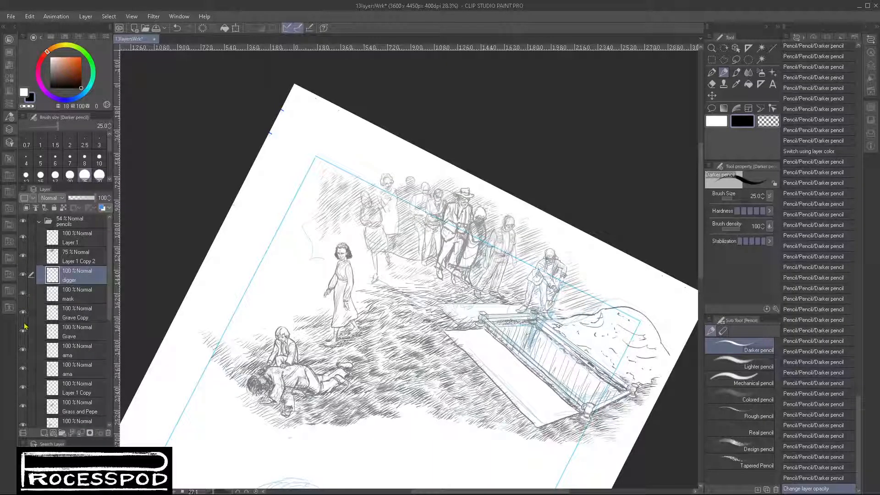
left_click(23, 313)
left_click(22, 313)
left_click(22, 350)
left_click(22, 350)
left_click(22, 388)
left_click(22, 388)
left_click(24, 406)
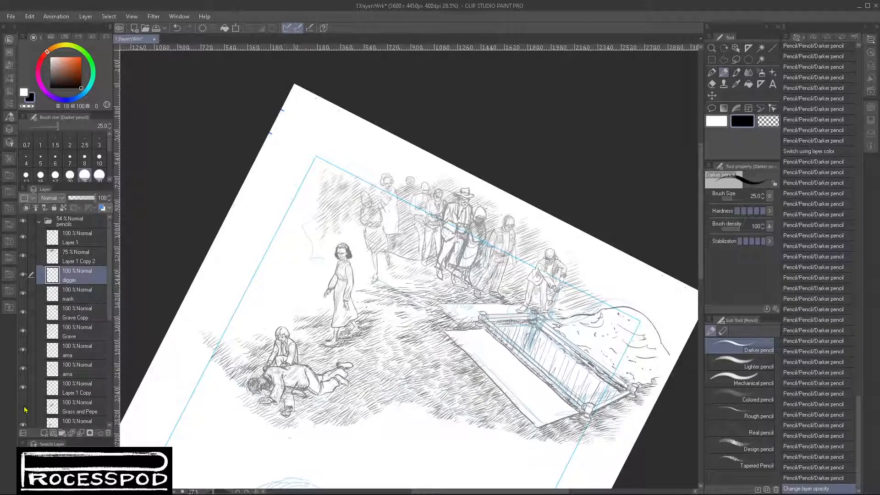
left_click(24, 407)
left_click(23, 425)
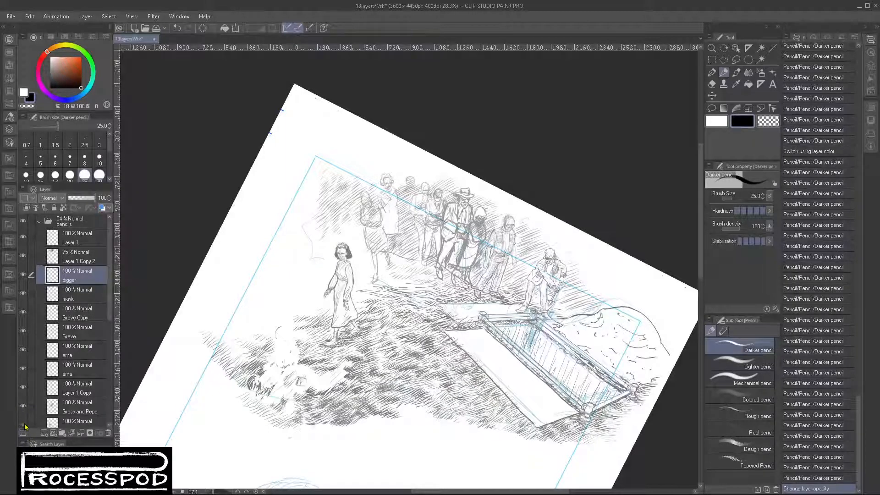
left_click(24, 425)
scroll(52, 387, "down", 4)
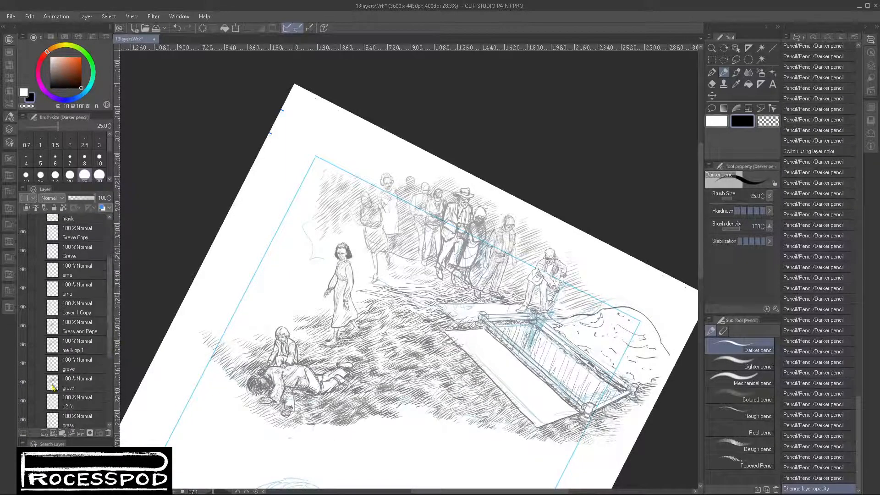
left_click(22, 388)
left_click(22, 387)
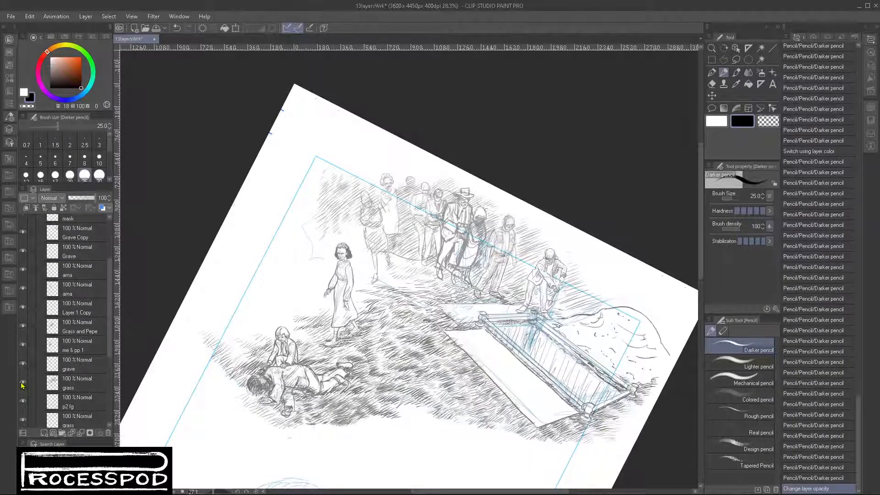
left_click(92, 389)
scroll(110, 312, "up", 3)
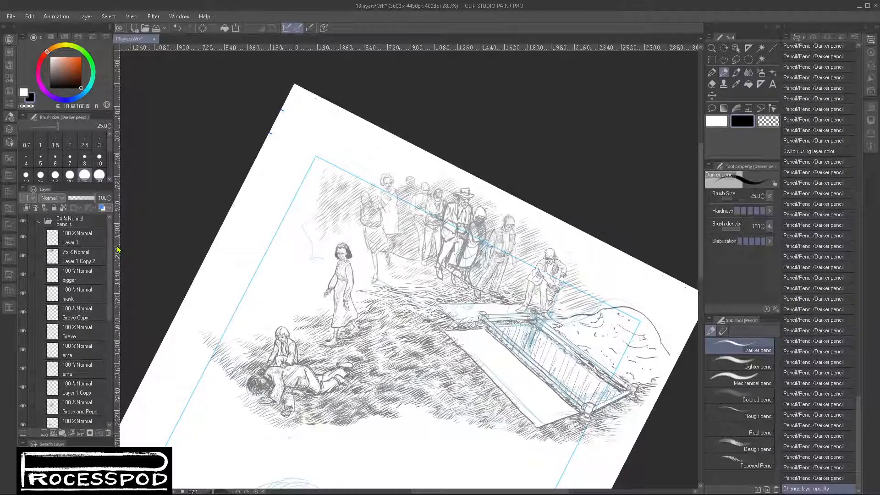
- Collapse the pencils folder and move its whole drawing down and to the left on the page
left_click(39, 221)
left_click(76, 226)
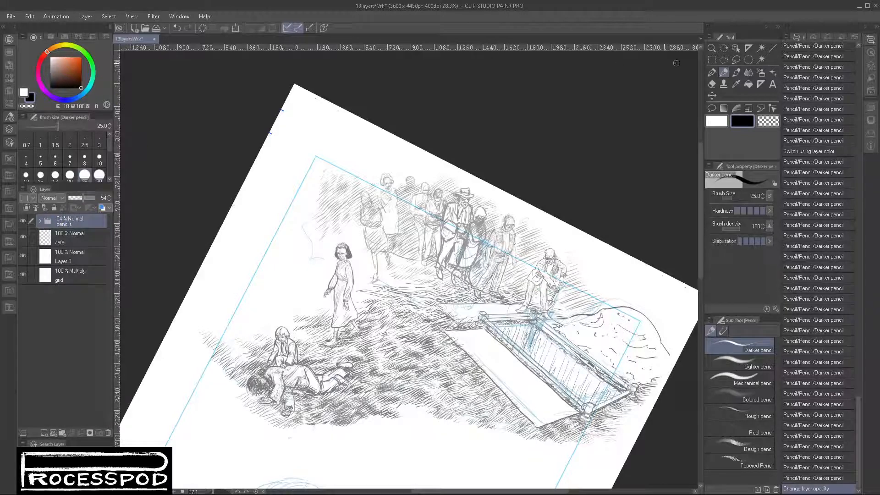
left_click(712, 96)
mouse_move(562, 390)
left_mouse_down()
mouse_move(539, 388)
mouse_move(531, 398)
left_mouse_up()
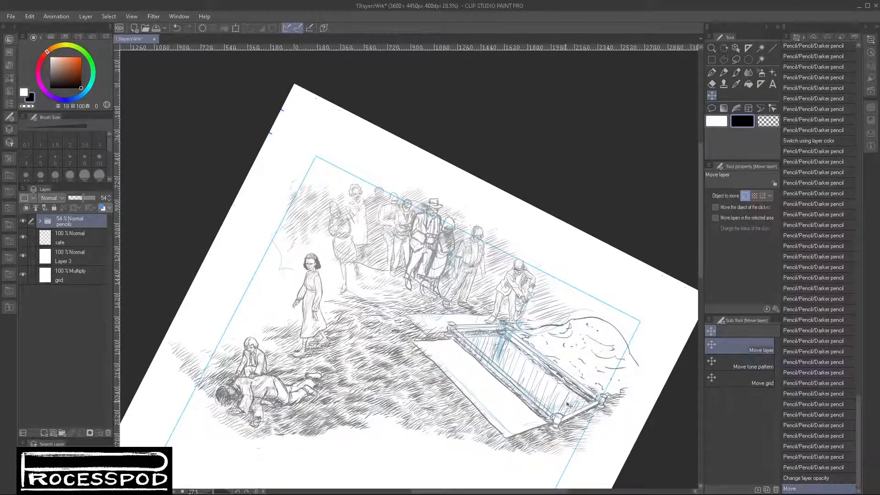
- Cancel the scale/rotate transform and reset the canvas rotation so the full page is upright
key("ctrl+t")
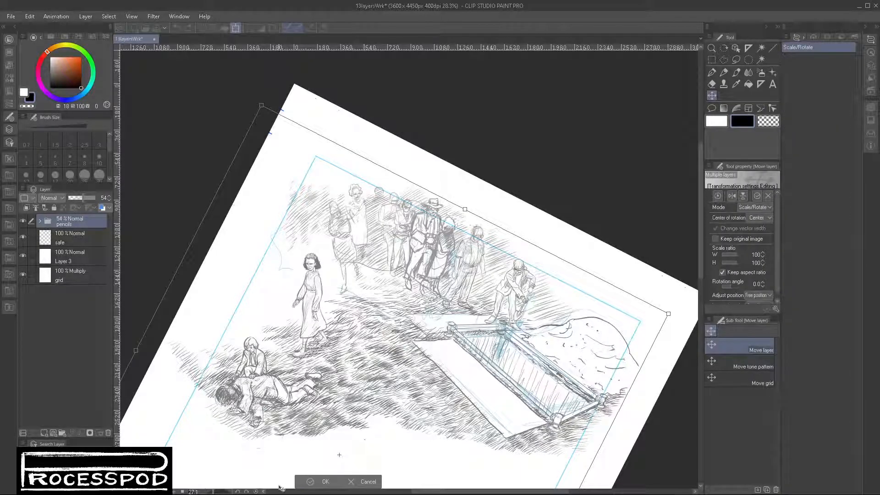
left_click(361, 481)
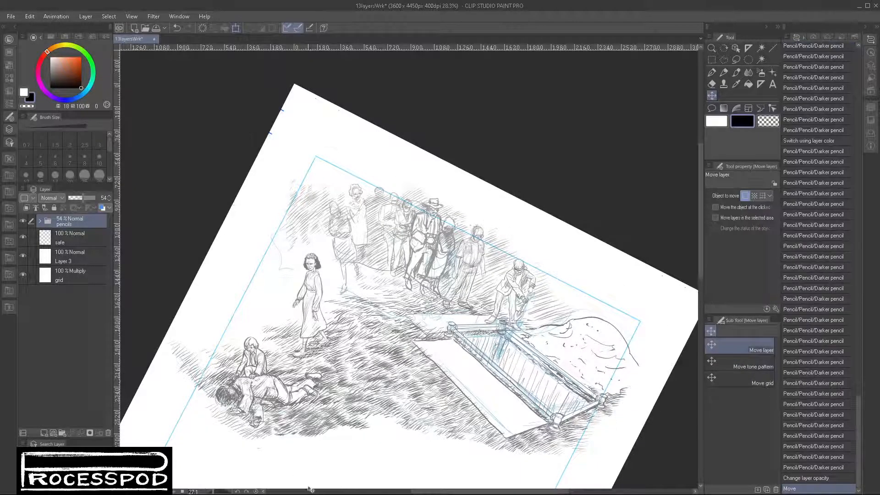
left_click(255, 491)
scroll(501, 360, "down", 4)
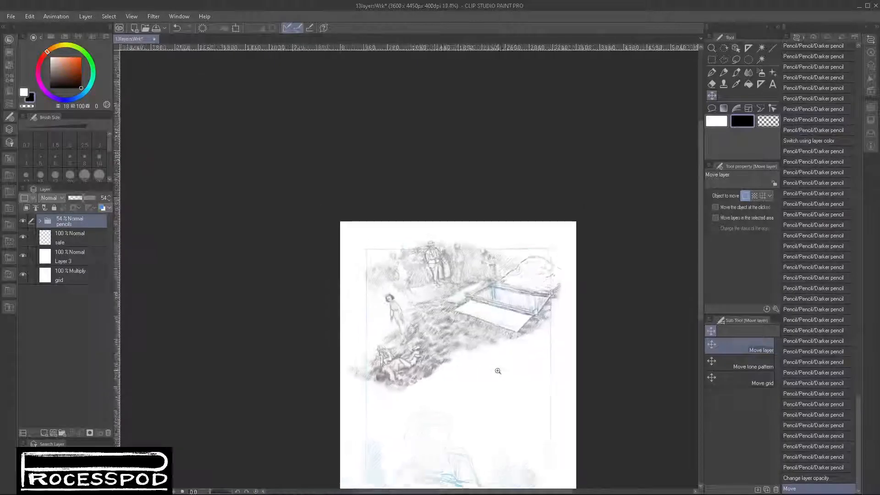
scroll(483, 326, "up", 2)
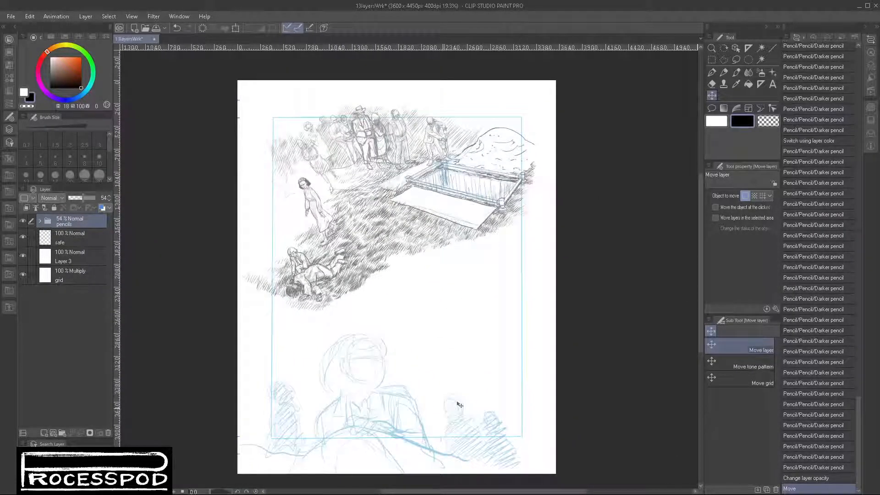
- Try rotating the whole pencils folder slightly clockwise, and undo the rotation
key("ctrl+t")
left_click_drag(612, 164, 614, 171)
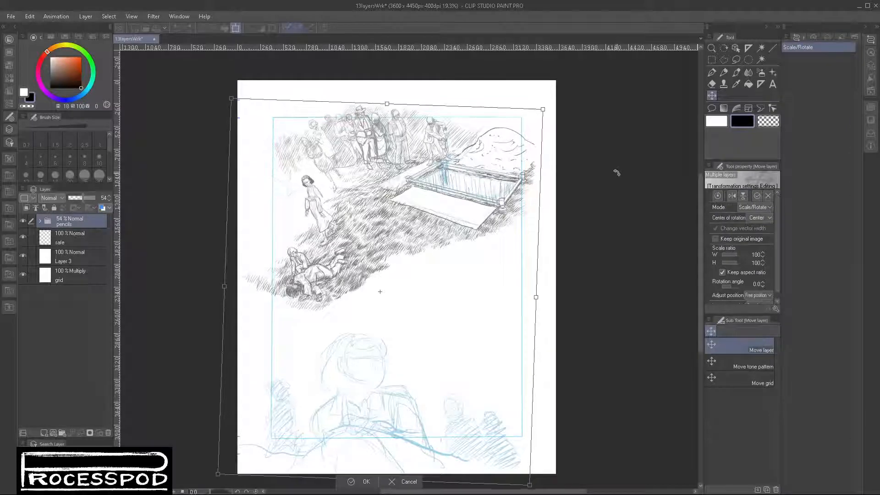
key("ctrl+z")
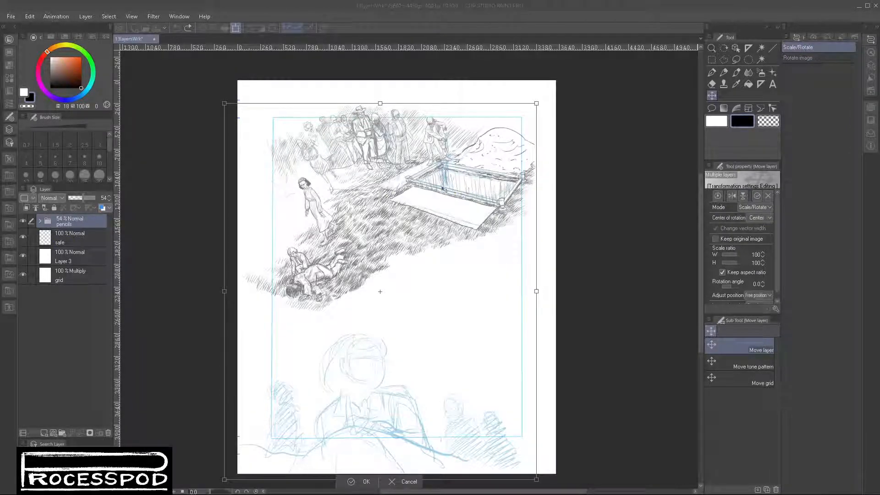
key("Return")
- Expand the pencils folder and create a new layer folder above it
left_click(40, 221)
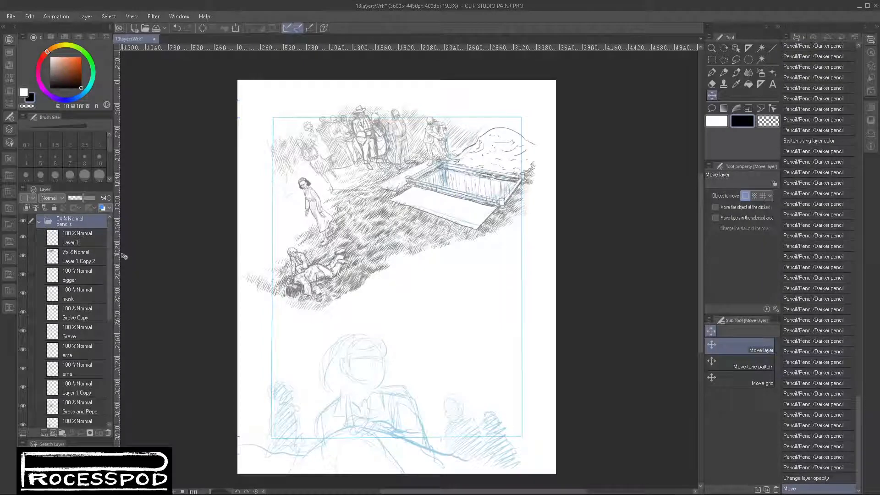
left_click(62, 432)
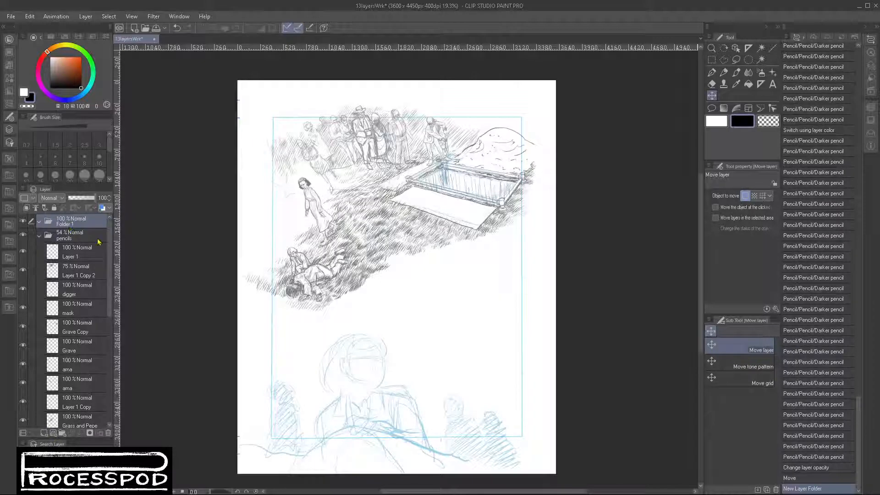
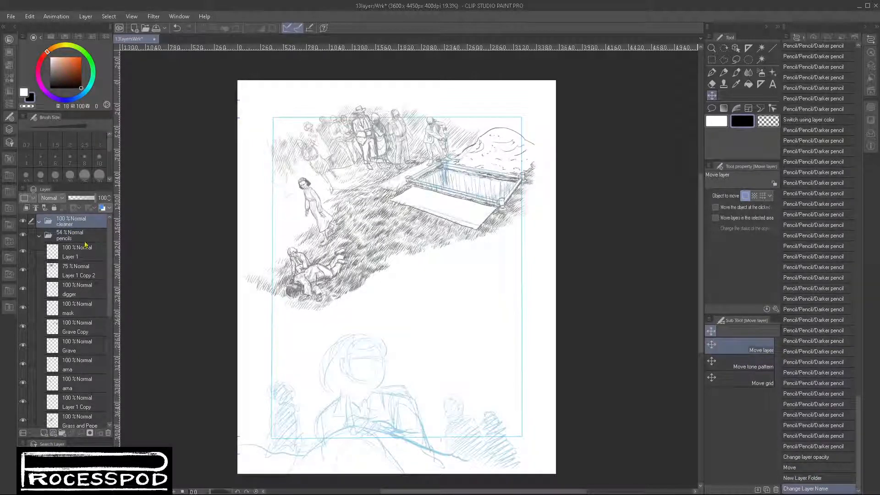
- Check what the p1 grave layer at the end of the pencils folder contains by hiding and reshowing it
left_click(105, 293)
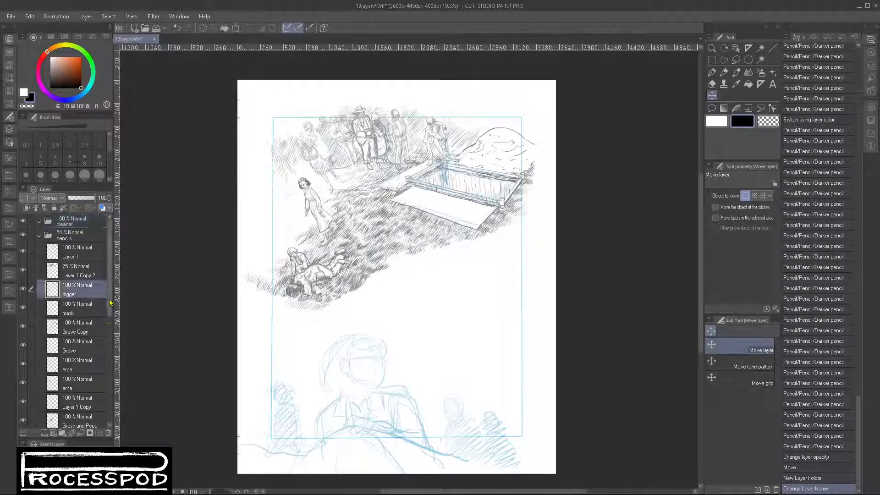
key("ctrl+z")
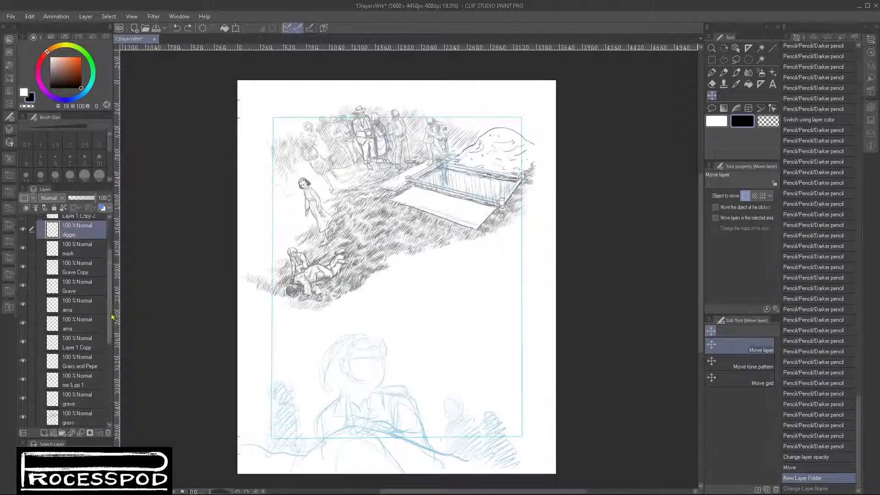
key("ctrl+y")
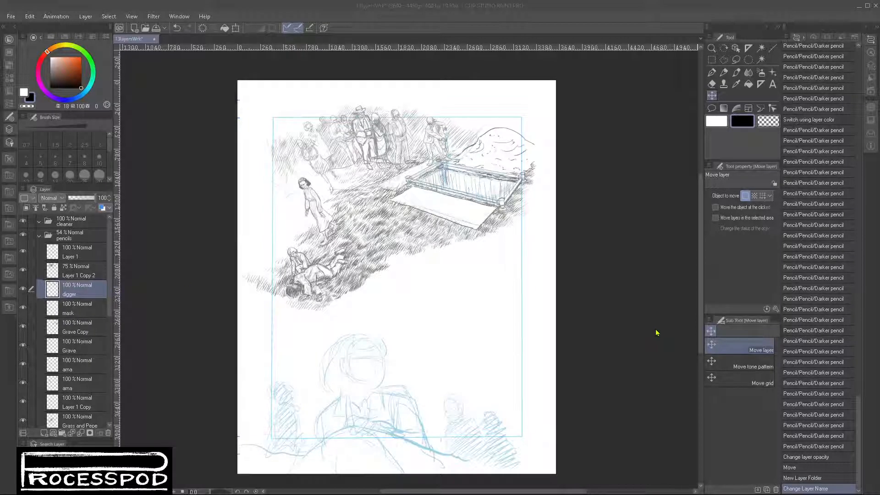
left_click(110, 335)
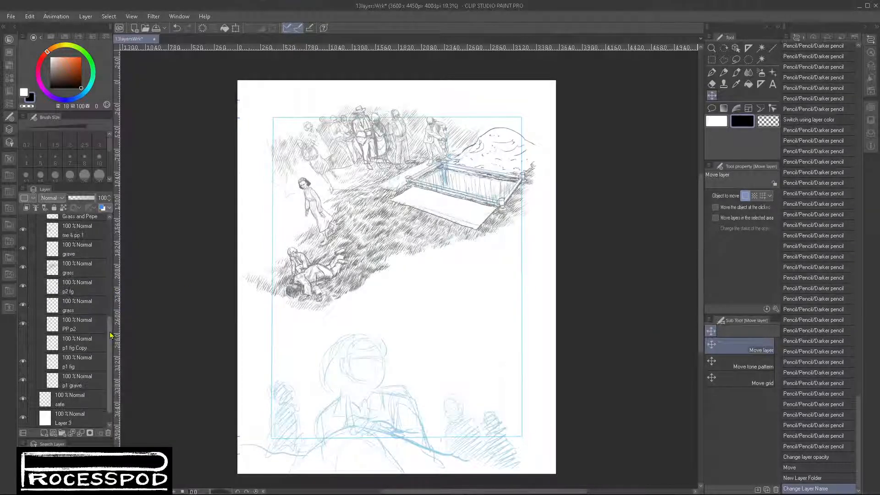
left_click(22, 381)
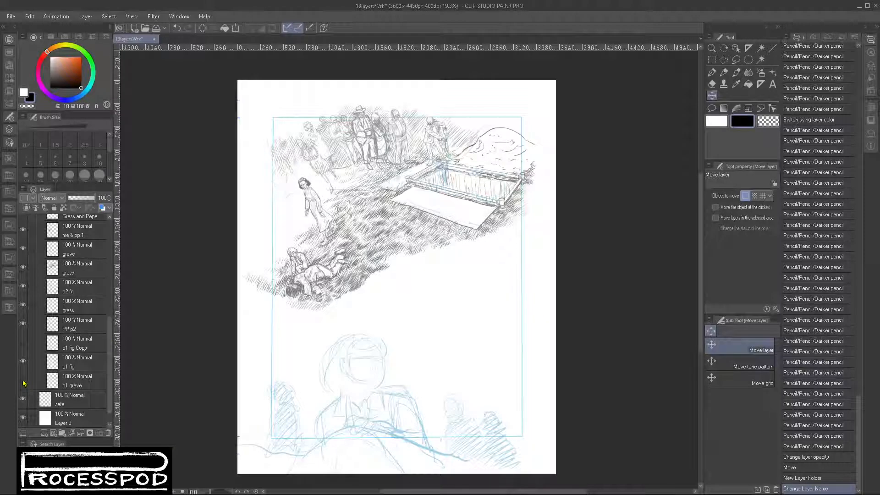
left_click(23, 381)
- Try moving all the layers of the pencils folder into the cleaner folder, and undo the move
left_click(111, 265)
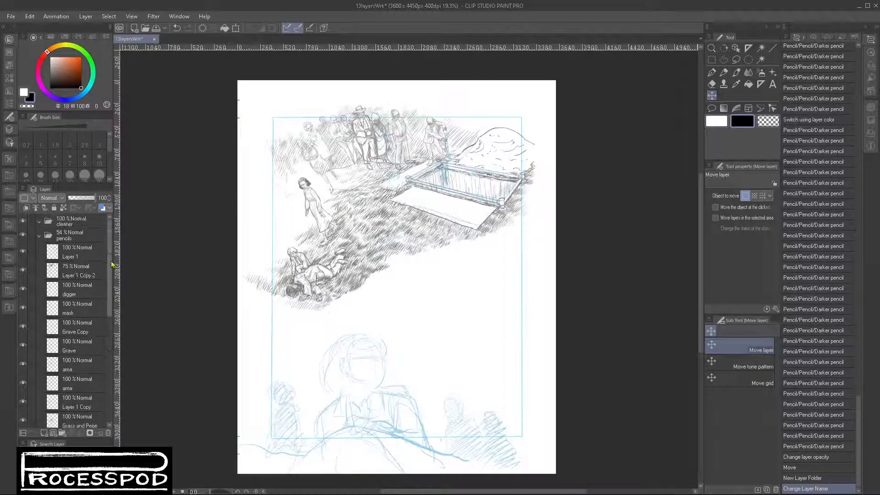
left_click(79, 255, "shift")
left_click_drag(79, 255, 83, 223)
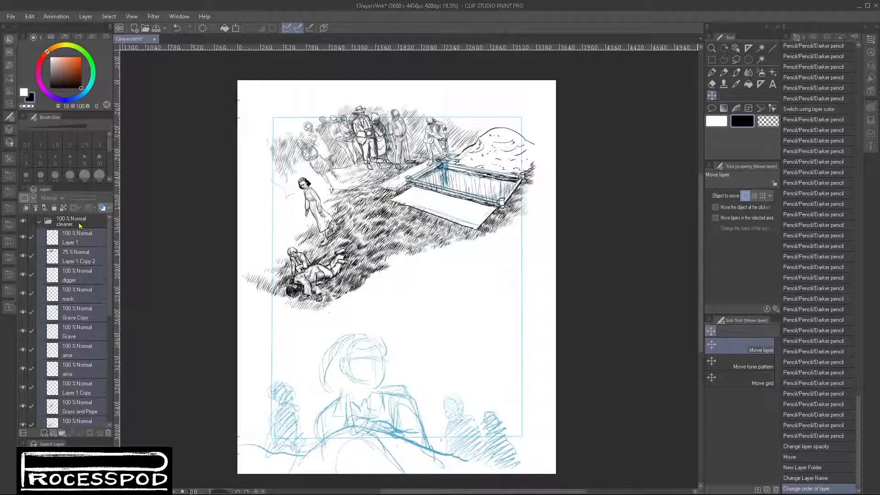
left_click(22, 222)
left_click(22, 222)
key("ctrl+z")
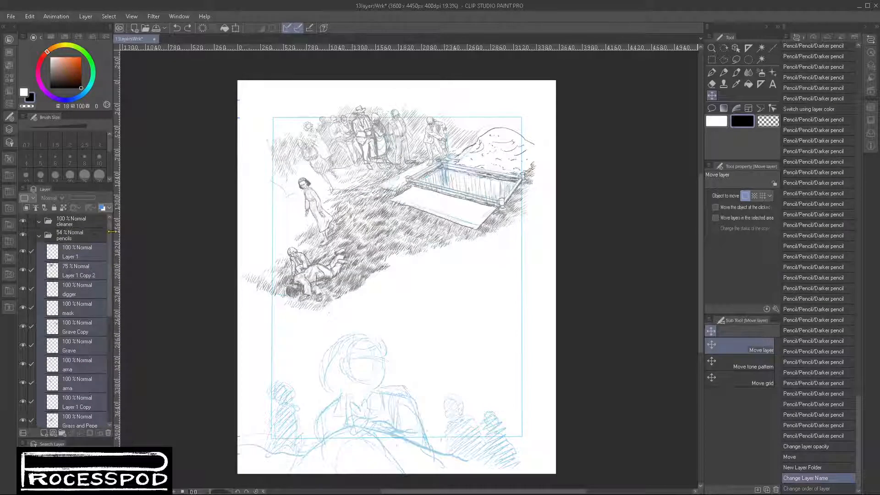
- Check the contents of the p1 grave, grass and p2 fg layers by hiding and reshowing each one
left_click_drag(111, 238, 118, 344)
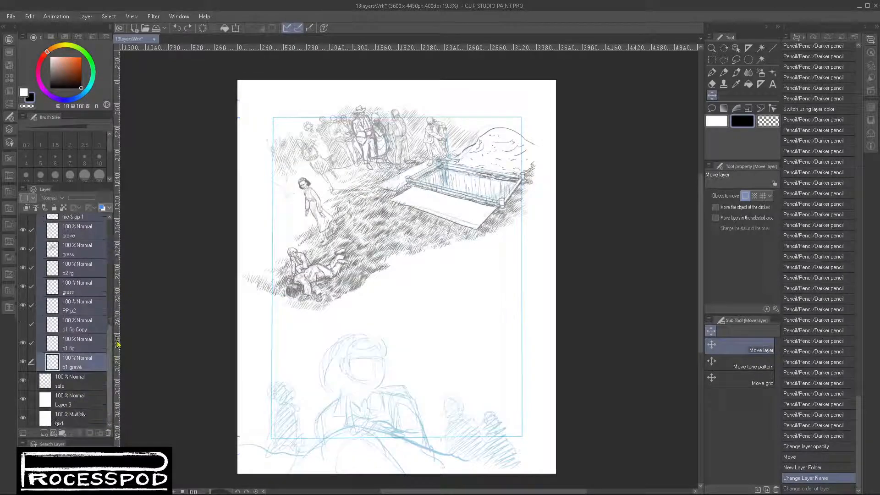
left_click(22, 362)
left_click(22, 362)
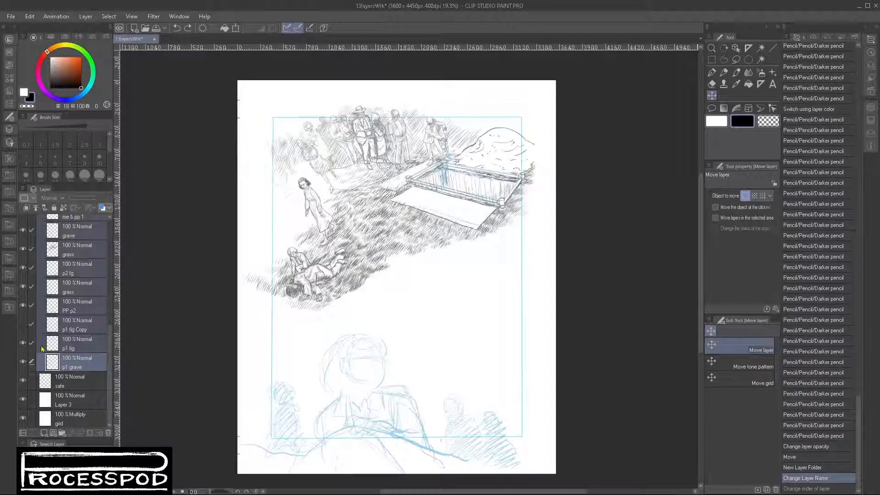
left_click(21, 249)
left_click(20, 251)
left_click(21, 268)
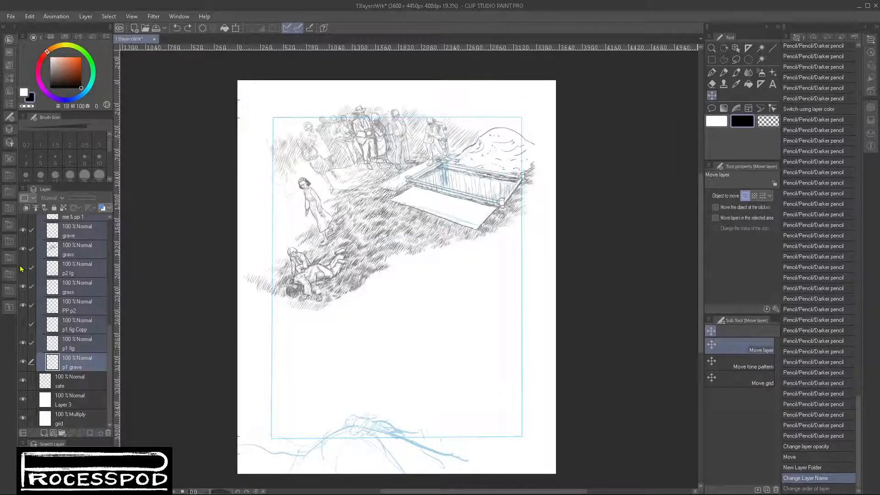
left_click(21, 268)
- Move the layers from Layer 1 down to the grass layer above p2 fg into the cleaner folder
left_click(76, 250)
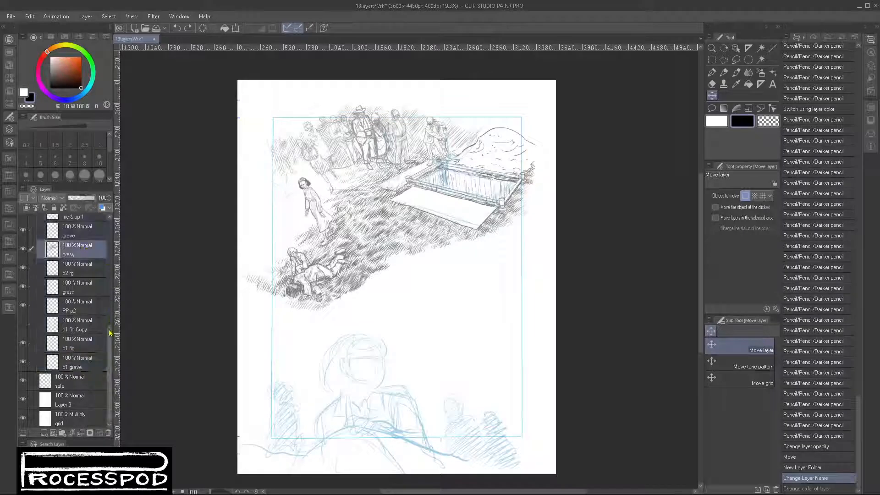
scroll(85, 254, "up", 10)
left_click(85, 251, "shift")
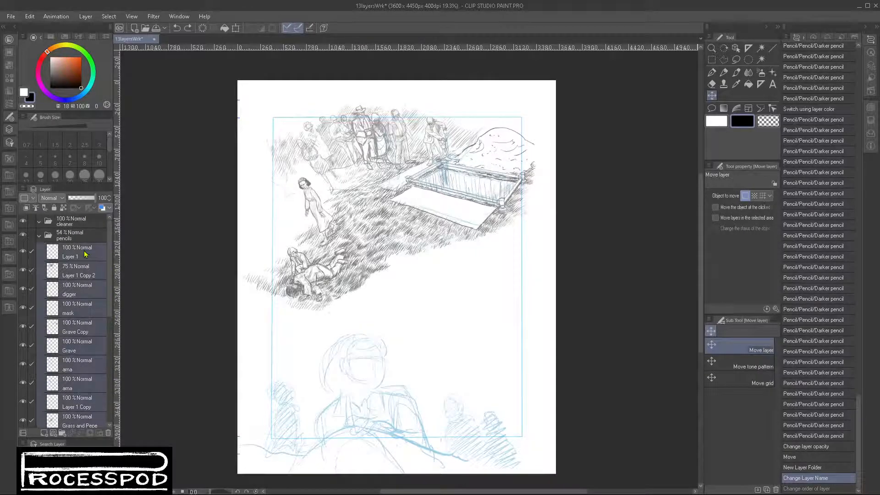
left_click_drag(85, 252, 87, 224)
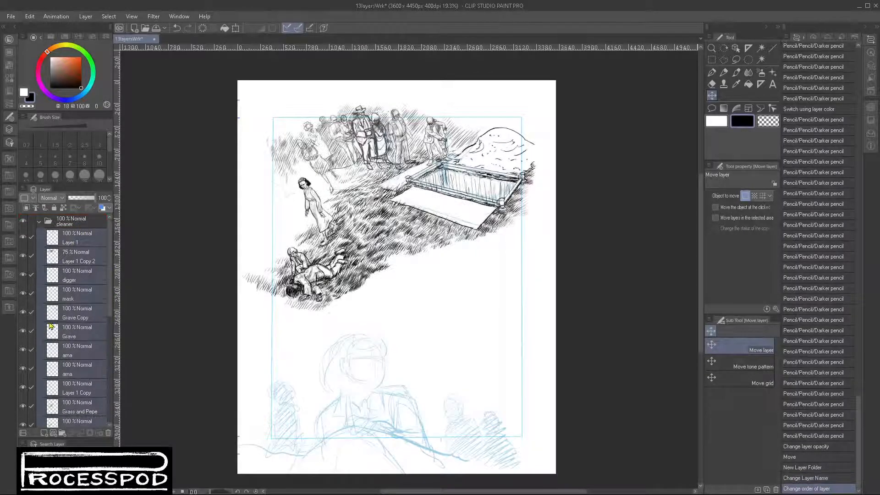
- Collapse the cleaner folder, compare it with the pencils folder hidden, and lower the cleaner folder's opacity to 61%
left_click(39, 221)
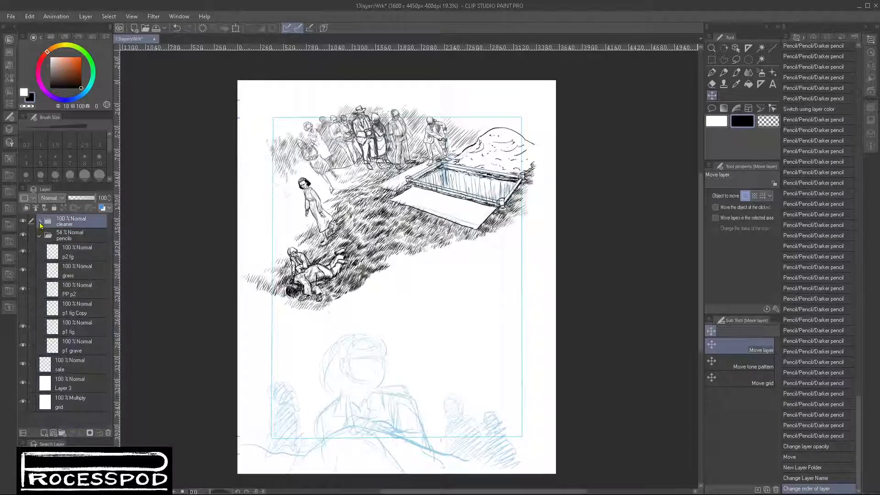
left_click(23, 236)
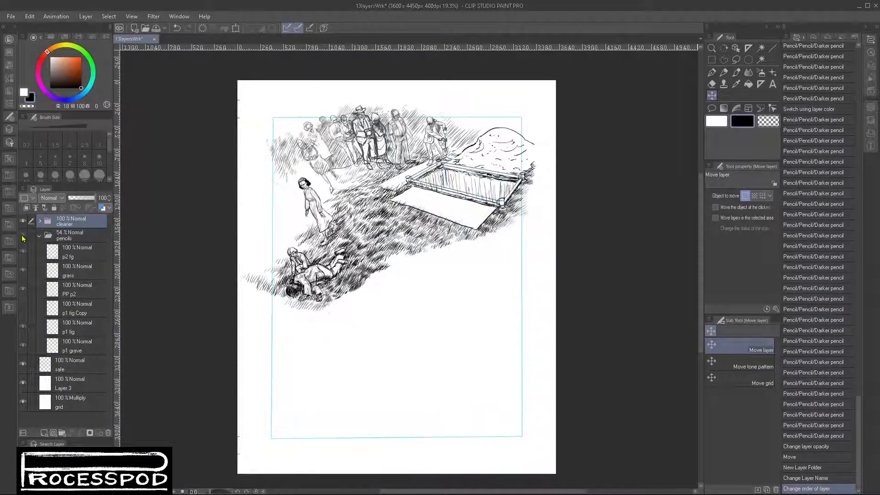
left_click(23, 236)
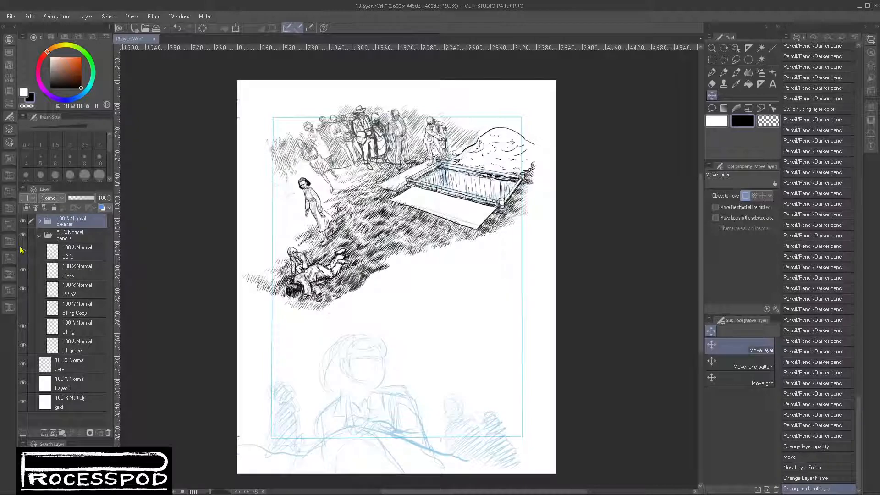
left_click(86, 199)
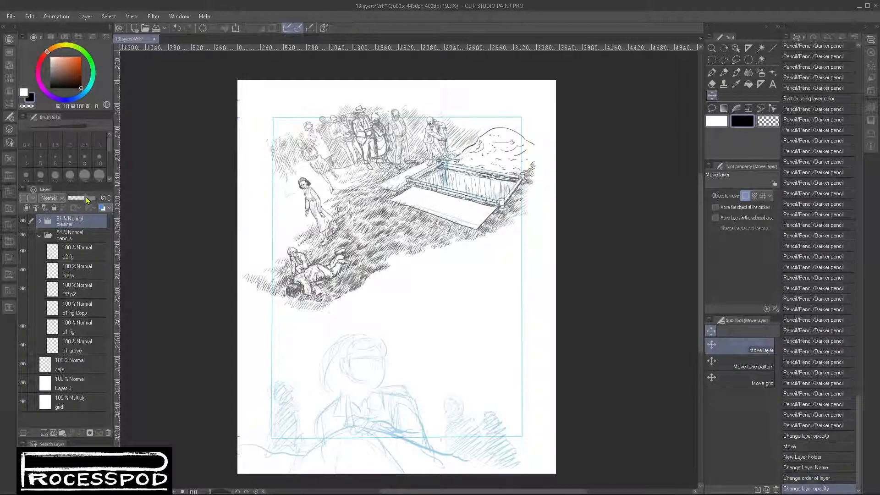
- Expand the cleaner folder and check what the me & pp 1 layer contains by hiding and reshowing it
left_click(23, 237)
left_click(40, 221)
scroll(114, 293, "down", 2)
left_click_drag(113, 292, 114, 293)
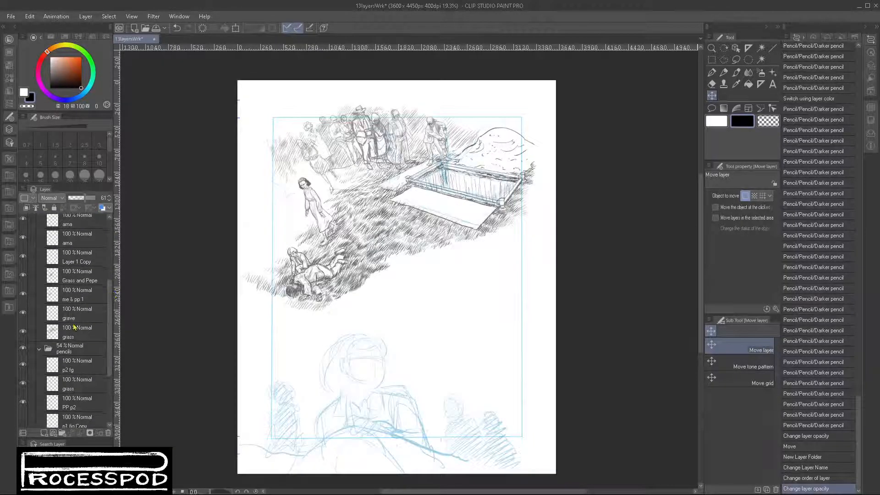
left_click(22, 295)
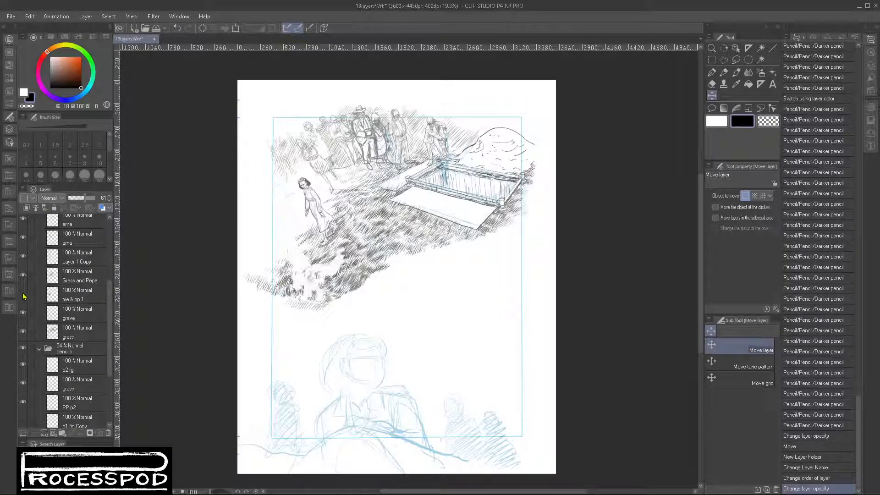
left_click(22, 294)
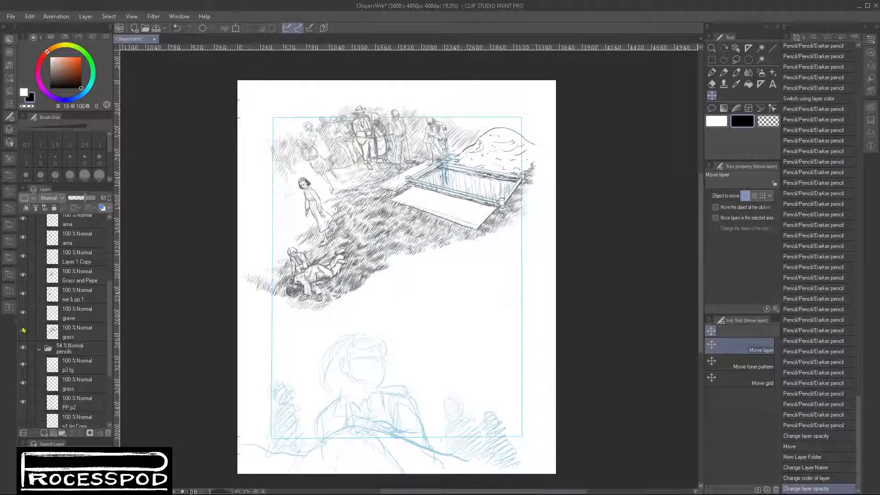
- Select Layer 1 Copy in the cleaner folder and toggle its visibility to identify its content
left_click(21, 256)
left_click(22, 257)
left_click(21, 257)
left_click(71, 260)
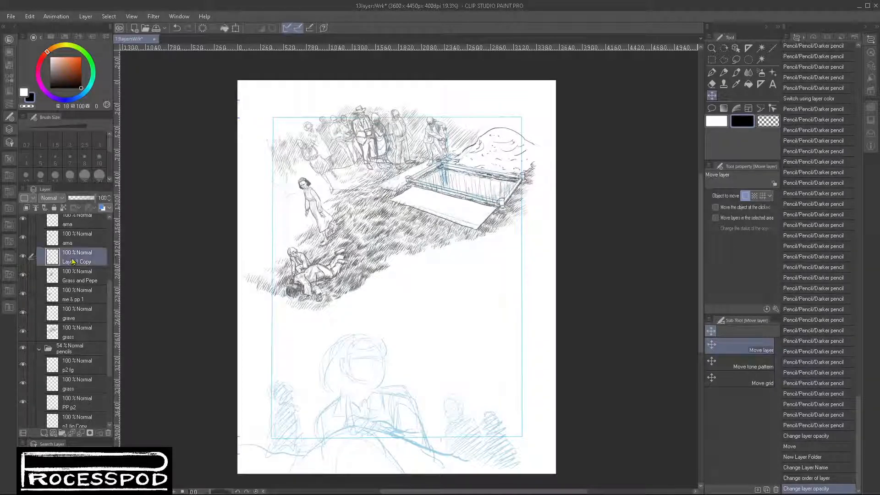
left_click(23, 257)
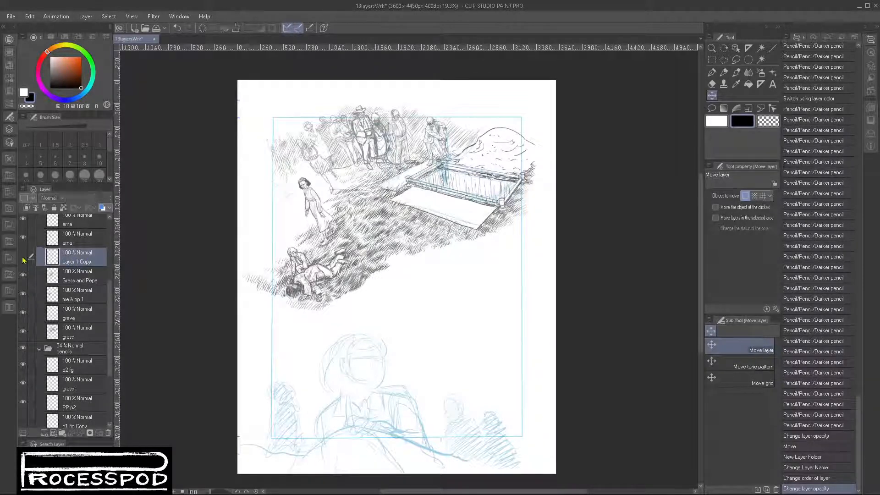
left_click(24, 257)
left_click(25, 258)
left_click(25, 259)
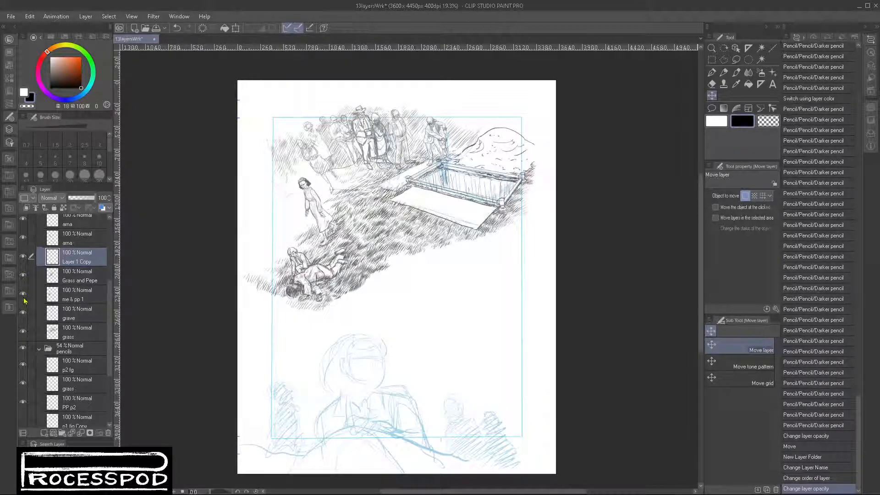
- Hide and reshow the pencils folder to check its content, and collapse the folder
left_click(23, 349)
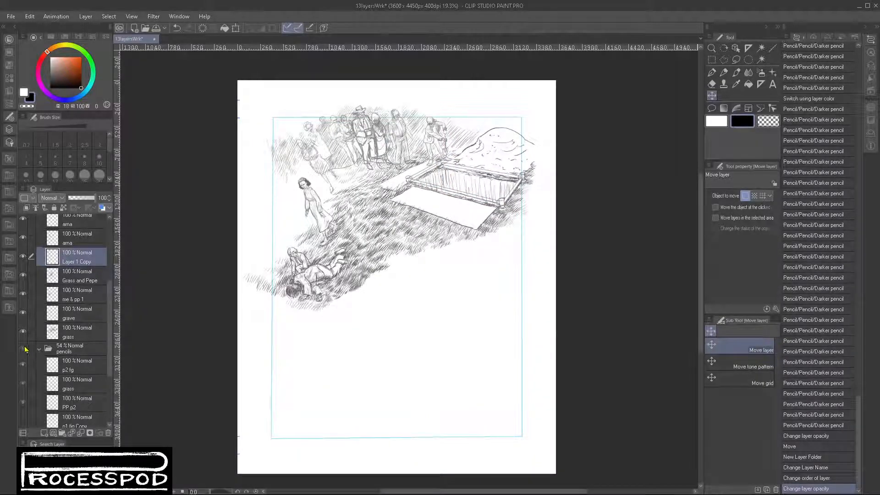
left_click(24, 348)
left_click(40, 349)
- Check the content of Layer 1 in the cleaner folder and rename the layer as guy aproching
scroll(114, 282, "up", 2)
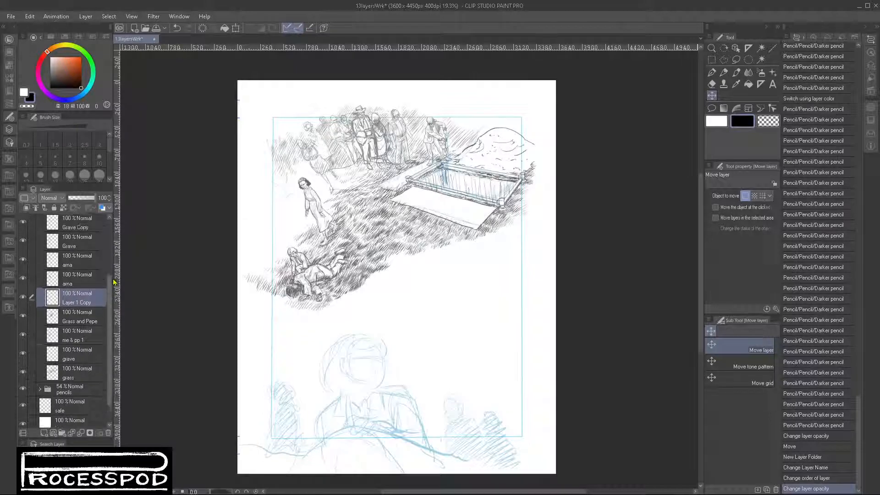
scroll(114, 282, "up", 2)
left_click(84, 245)
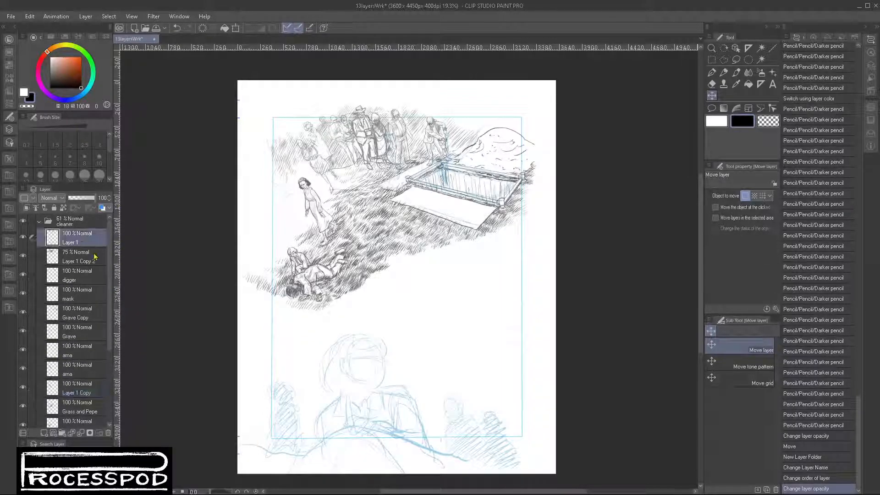
left_click(23, 237)
left_click(23, 237)
left_click(10, 257)
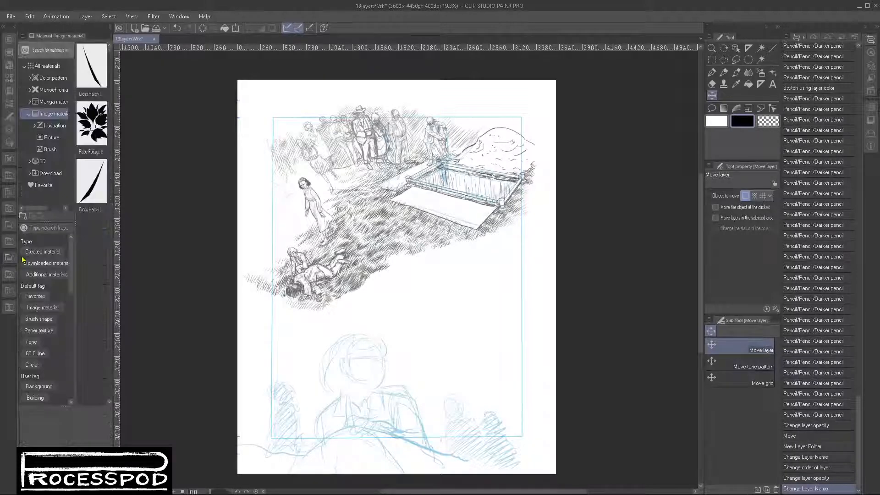
left_click(8, 42)
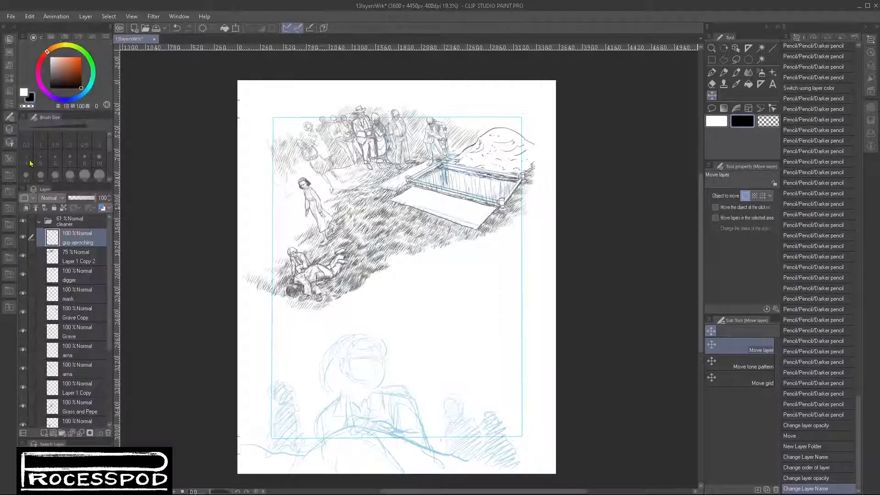
- Identify the content of Layer 1 Copy 2, rename it as crowd and set its opacity to 100%
left_click(23, 257)
left_click(22, 257)
left_click(67, 261)
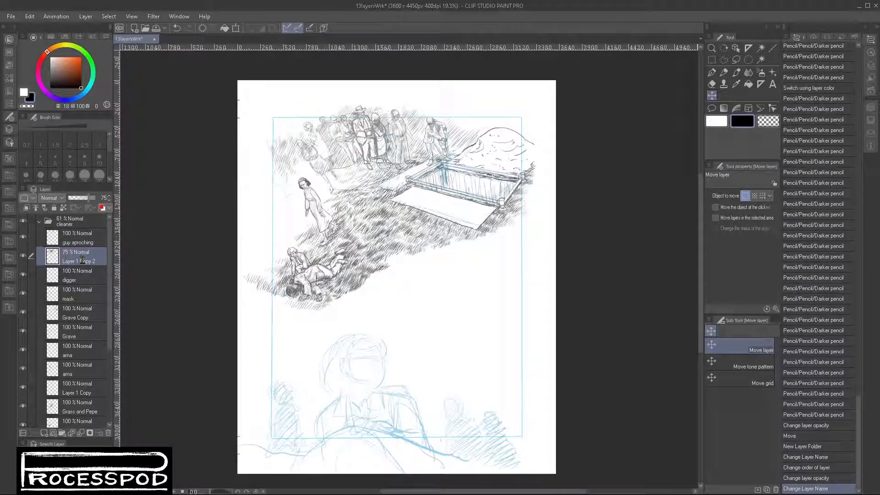
type("croude")
key("Return")
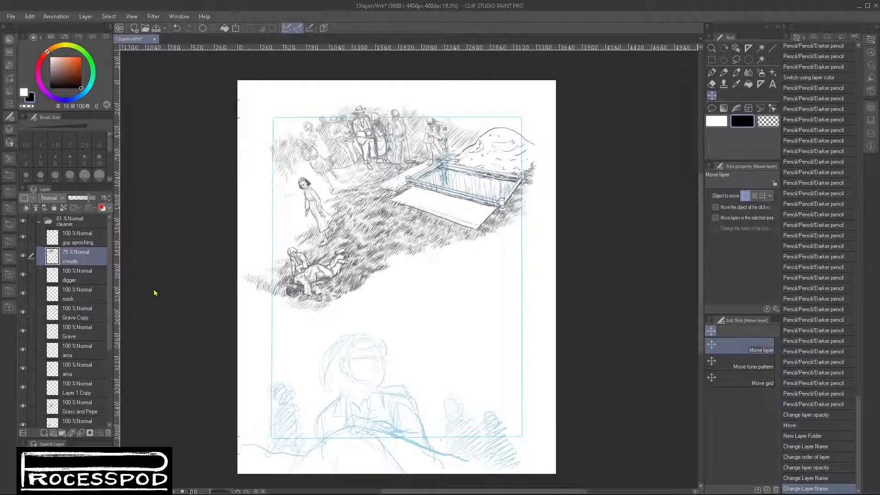
left_click_drag(89, 199, 97, 199)
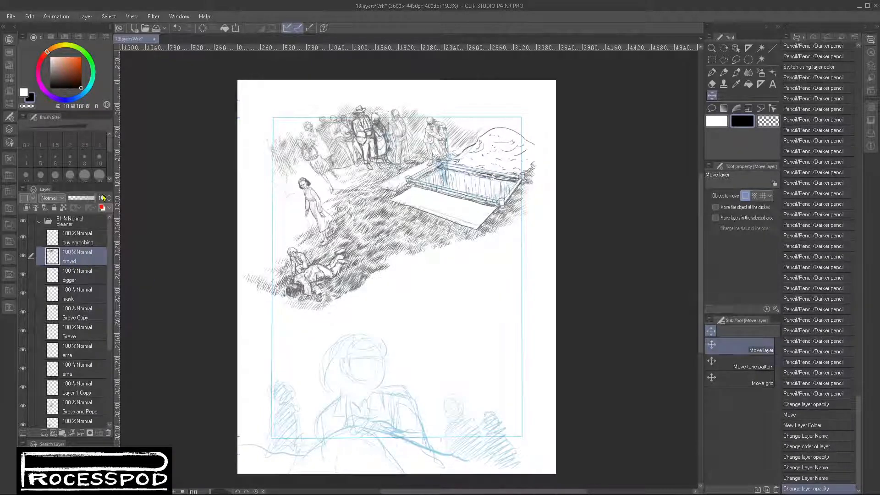
- Duplicate the guy aproching layer twice to darken its pencil lines
left_click(80, 239)
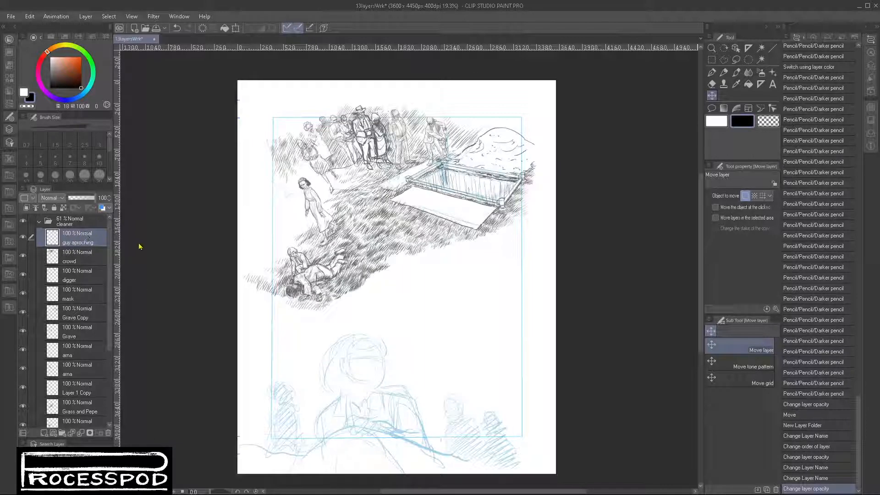
key("ctrl+j")
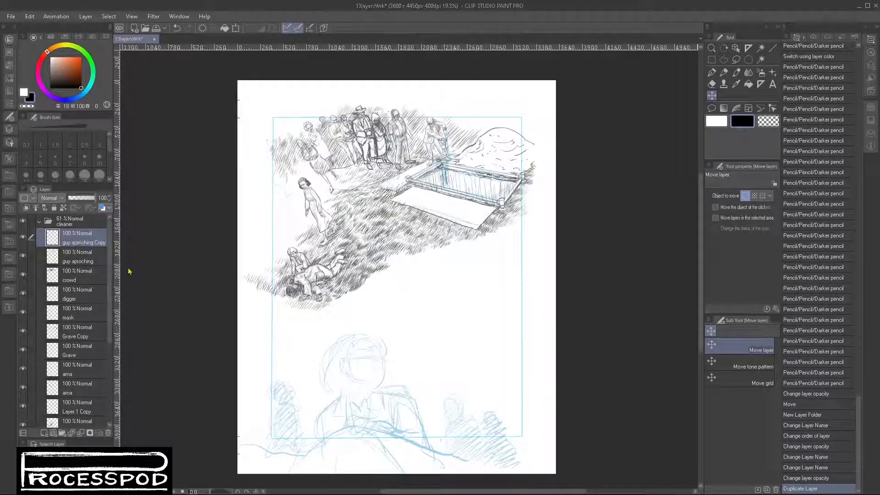
key("ctrl+j")
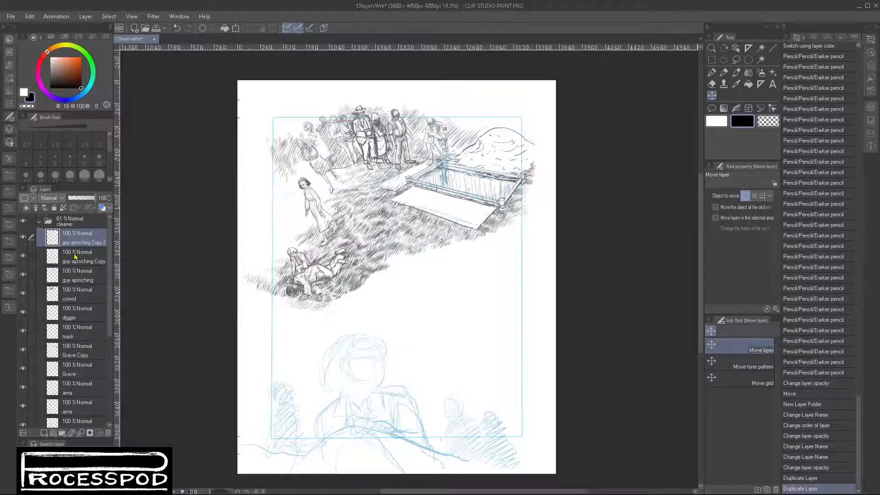
left_click_drag(397, 125, 458, 164)
left_click_drag(464, 273, 433, 295)
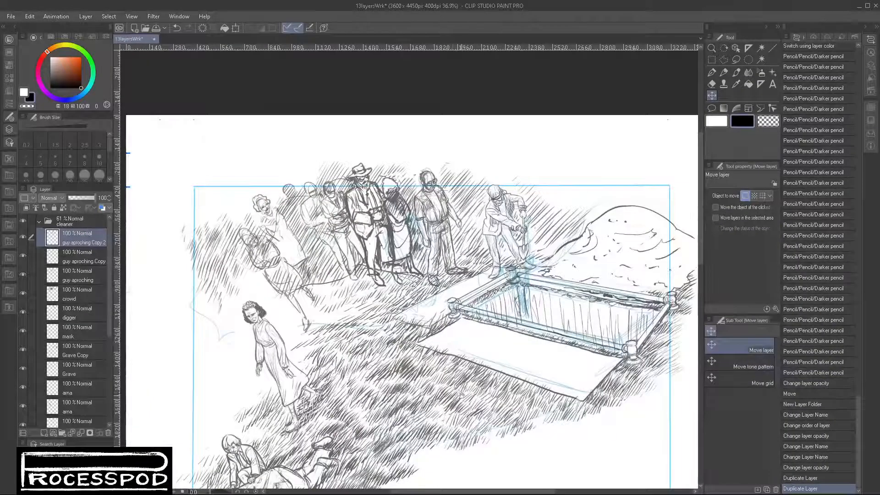
- Collapse the cleaner folder, rotate its whole drawing clockwise by 4.1 degrees and shift it slightly down over the page
left_click_drag(461, 394, 453, 349)
mouse_move(498, 365)
left_mouse_down()
mouse_move(487, 373)
mouse_move(500, 362)
mouse_move(492, 354)
left_mouse_up()
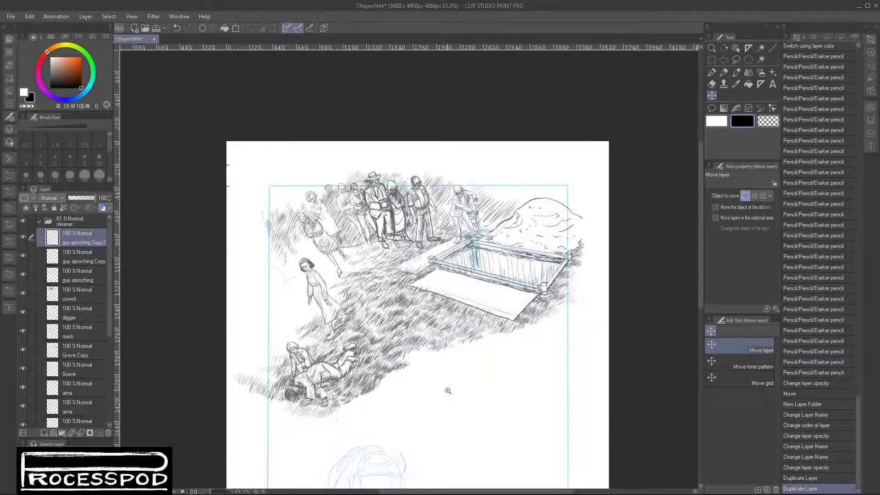
left_click_drag(421, 339, 435, 347)
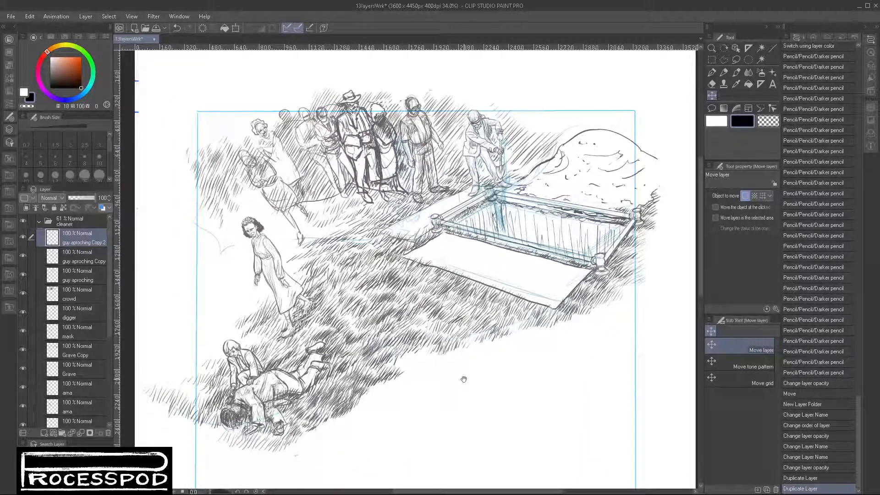
left_click(40, 223)
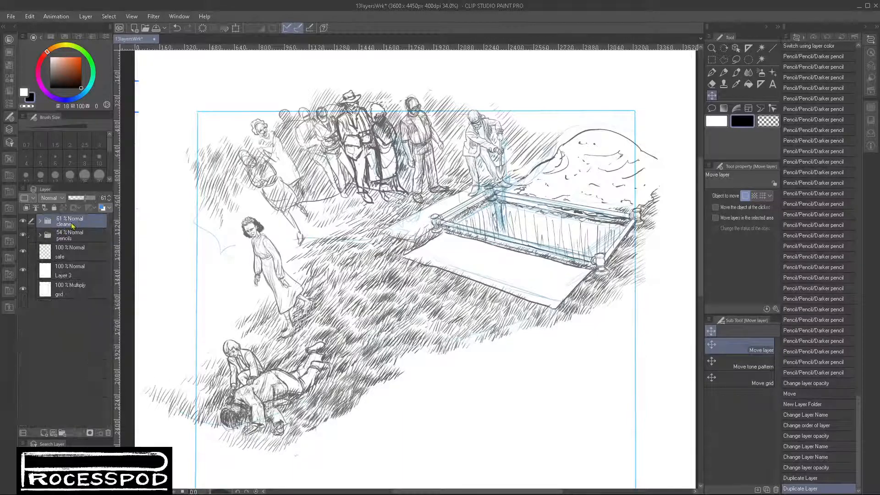
left_click_drag(675, 186, 671, 203)
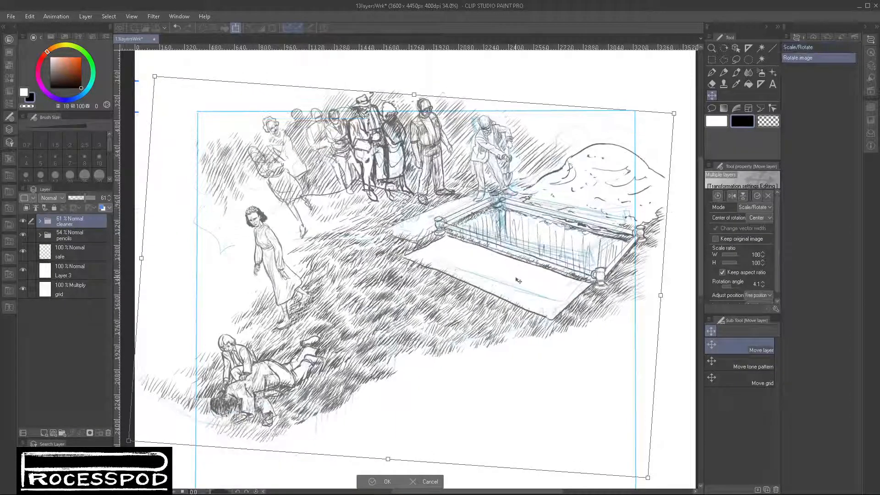
mouse_move(439, 286)
left_mouse_down()
mouse_move(437, 301)
mouse_move(451, 283)
left_mouse_up()
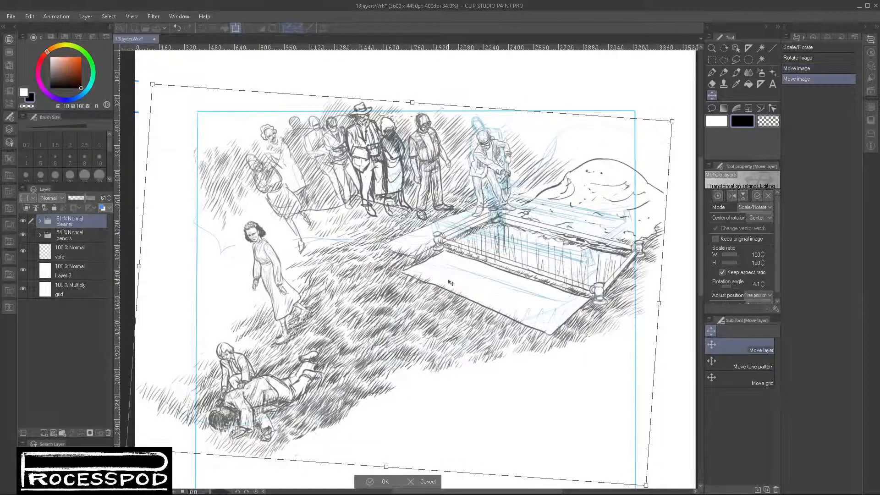
key("Return")
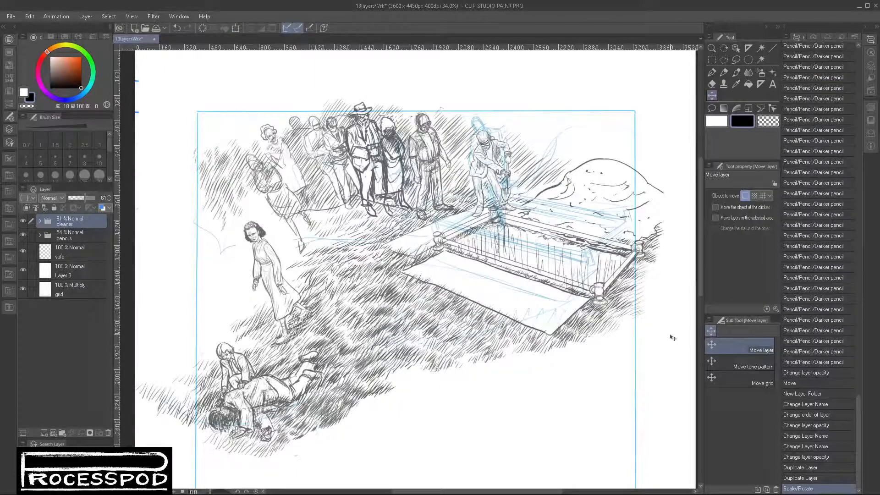
- Hide the pencils folder and make the digger layer in the cleaner folder active
left_click(22, 237)
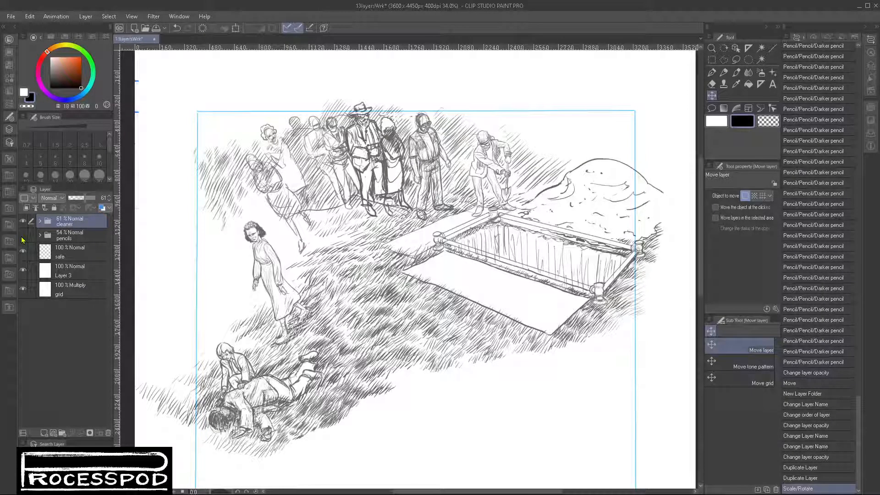
left_click(40, 221)
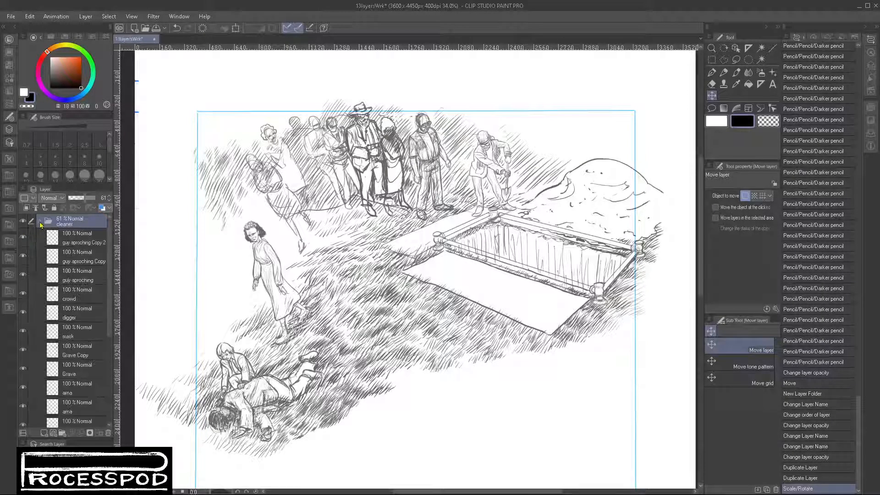
left_click(86, 320)
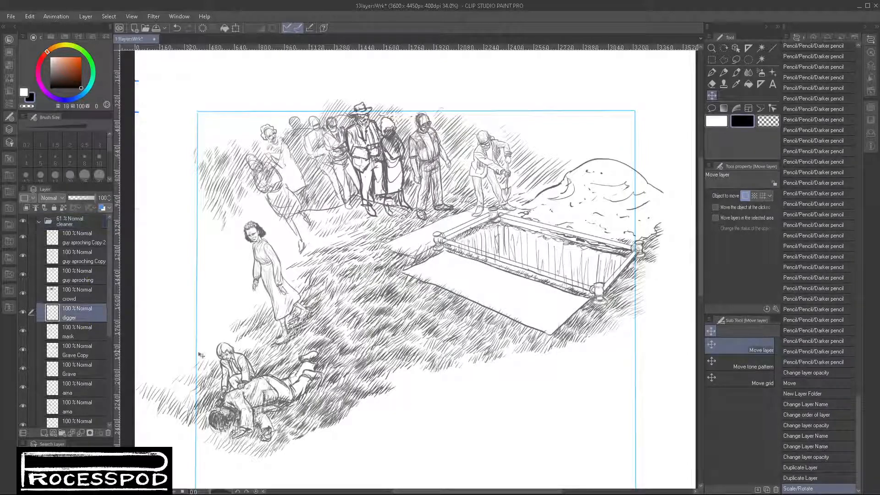
- Paint small clumps of dirt falling from the digger's shovel in black with Brush (Soft) at size 25
key("b")
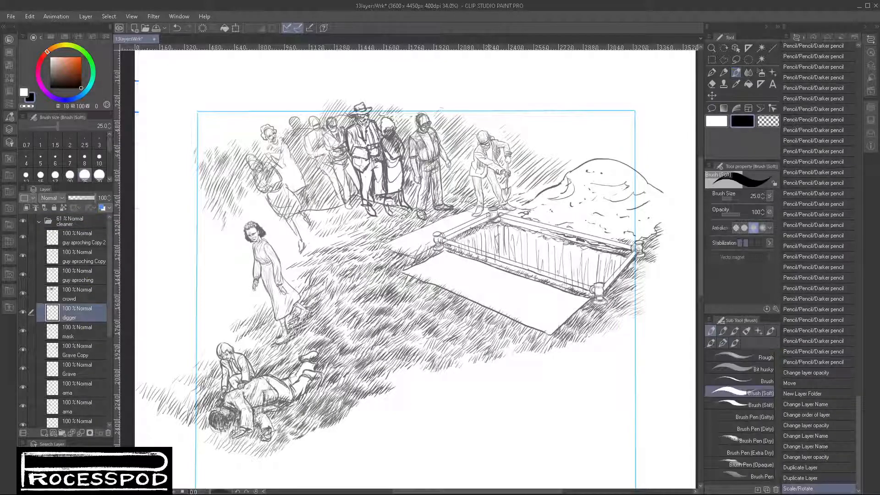
scroll(491, 213, "up", 3)
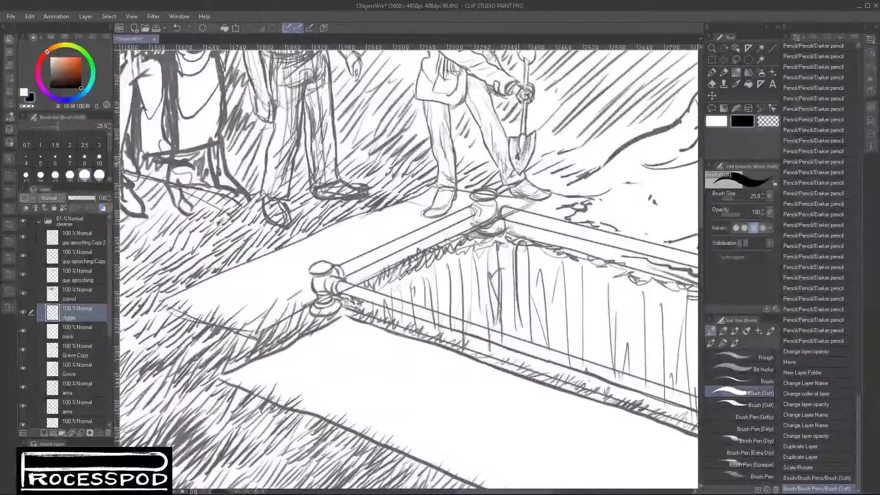
mouse_move(518, 159)
left_mouse_down()
mouse_move(526, 153)
mouse_move(510, 196)
left_mouse_up()
left_click_drag(504, 207, 507, 210)
left_click_drag(511, 214, 513, 218)
left_click_drag(515, 151, 517, 153)
left_click_drag(521, 146, 513, 154)
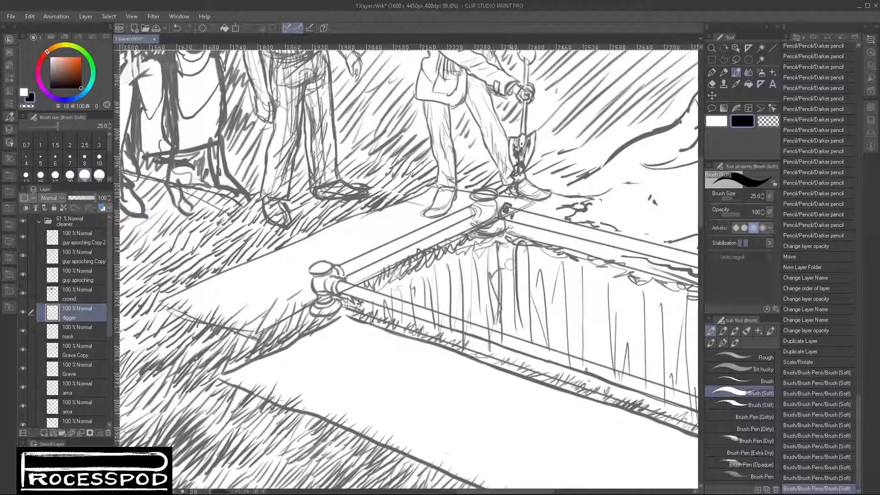
- Extend the falling dirt with short black strokes from the grave's back corner down into the pit
left_click_drag(510, 264, 515, 251)
left_click_drag(518, 210, 515, 249)
left_click_drag(506, 234, 505, 273)
mouse_move(507, 279)
left_mouse_down()
mouse_move(516, 286)
mouse_move(507, 296)
left_mouse_up()
left_click_drag(509, 250, 514, 283)
left_click_drag(504, 227, 517, 251)
left_click_drag(508, 201, 518, 214)
mouse_move(513, 198)
left_mouse_down()
mouse_move(520, 213)
mouse_move(518, 205)
left_mouse_up()
left_click_drag(515, 236, 527, 281)
mouse_move(518, 263)
left_mouse_down()
mouse_move(518, 282)
mouse_move(499, 278)
mouse_move(500, 301)
left_mouse_up()
left_click_drag(498, 283, 499, 293)
left_click_drag(493, 287, 494, 290)
left_click_drag(502, 310, 512, 311)
mouse_move(518, 288)
left_mouse_down()
mouse_move(511, 269)
mouse_move(501, 273)
left_mouse_up()
left_click_drag(507, 275, 505, 298)
left_click_drag(506, 292, 501, 312)
left_click_drag(496, 275, 497, 285)
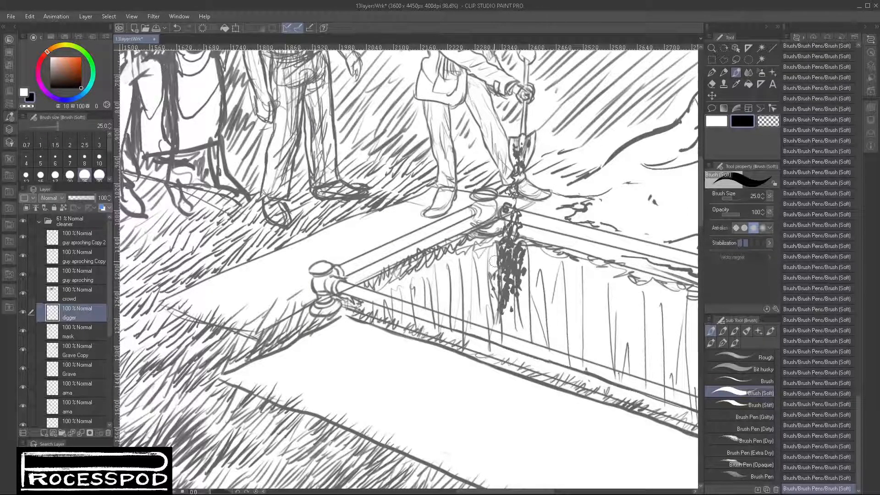
- Erase the lower tip of the falling dirt with transparent colour and add a black stroke to its upper part
left_click(768, 124)
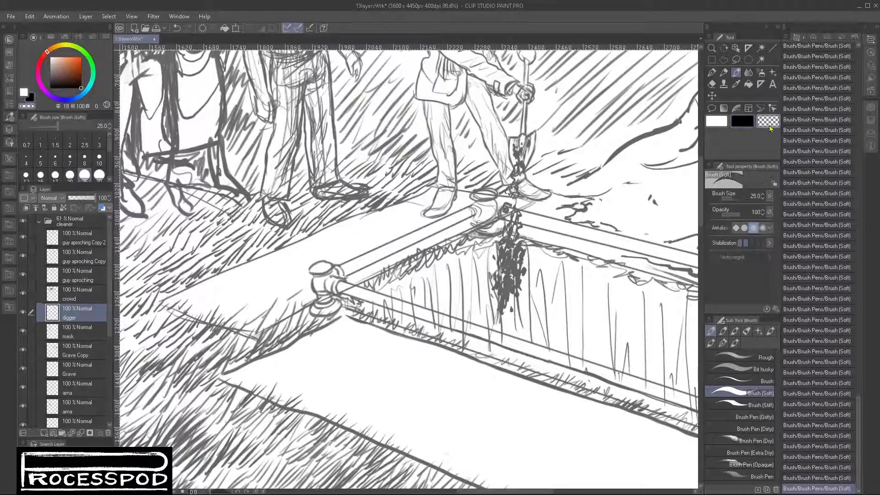
mouse_move(493, 293)
left_mouse_down()
mouse_move(511, 304)
mouse_move(489, 290)
mouse_move(502, 307)
mouse_move(529, 269)
mouse_move(508, 312)
left_mouse_up()
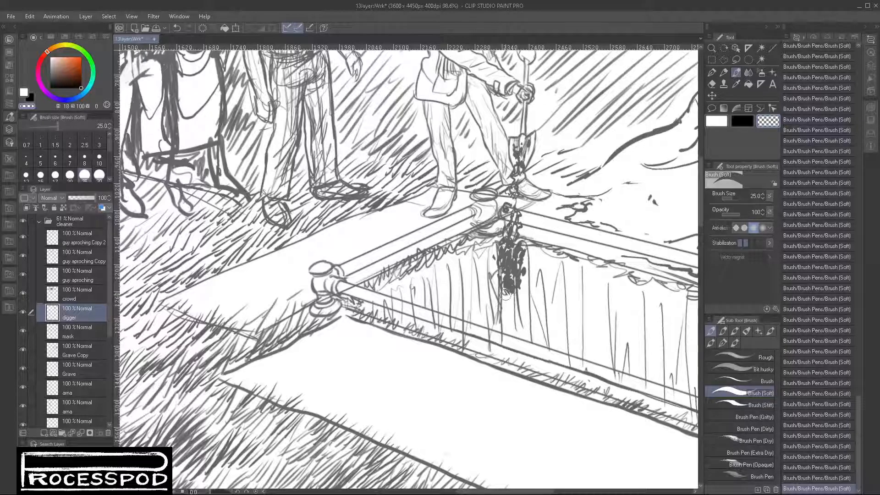
left_click(741, 121)
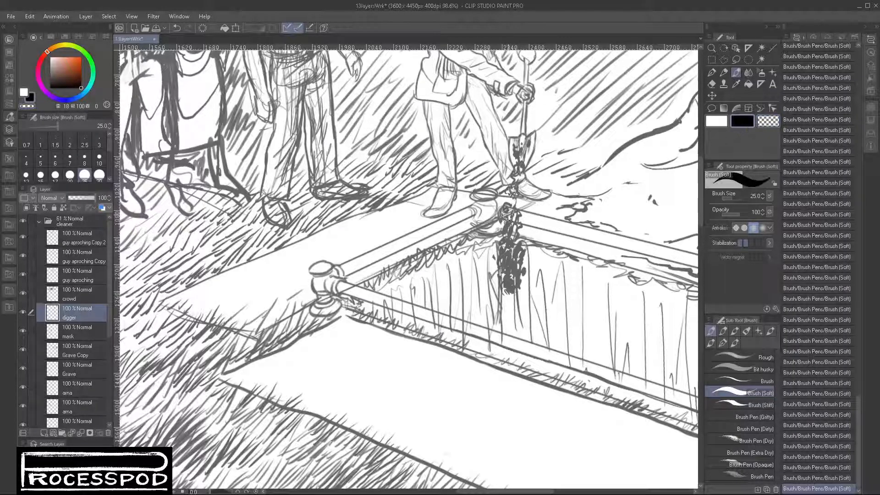
left_click_drag(514, 213, 520, 232)
- Break up the upper part of the falling dirt with diagonal strokes in transparent colour
left_click(768, 121)
left_click_drag(503, 186, 526, 179)
left_click_drag(508, 195, 529, 181)
left_click_drag(505, 217, 528, 201)
mouse_move(506, 232)
left_mouse_down()
mouse_move(527, 218)
mouse_move(535, 234)
left_mouse_up()
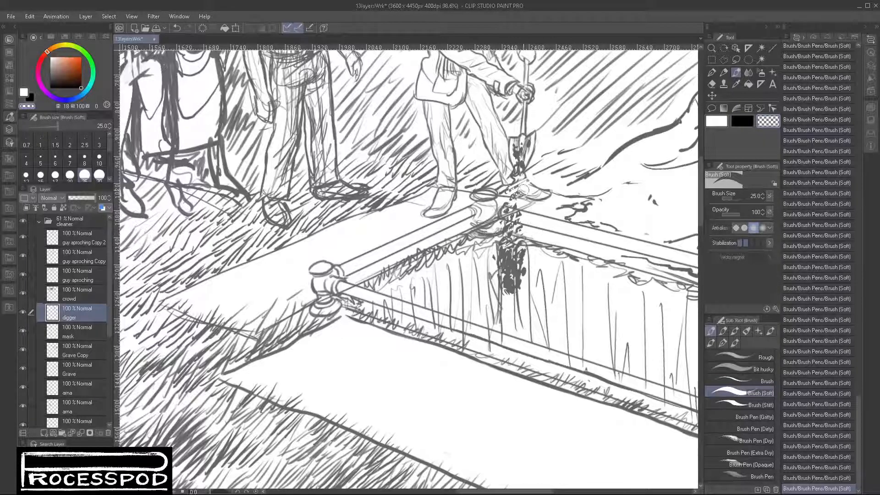
left_click_drag(512, 185, 522, 168)
mouse_move(507, 174)
left_mouse_down()
mouse_move(539, 145)
mouse_move(530, 161)
left_mouse_up()
- Undo the latest erasing strokes across the falling dirt and redo some of them
key("ctrl+z")
key("ctrl+z")
key("ctrl+z")
key("ctrl+z")
left_click(741, 120)
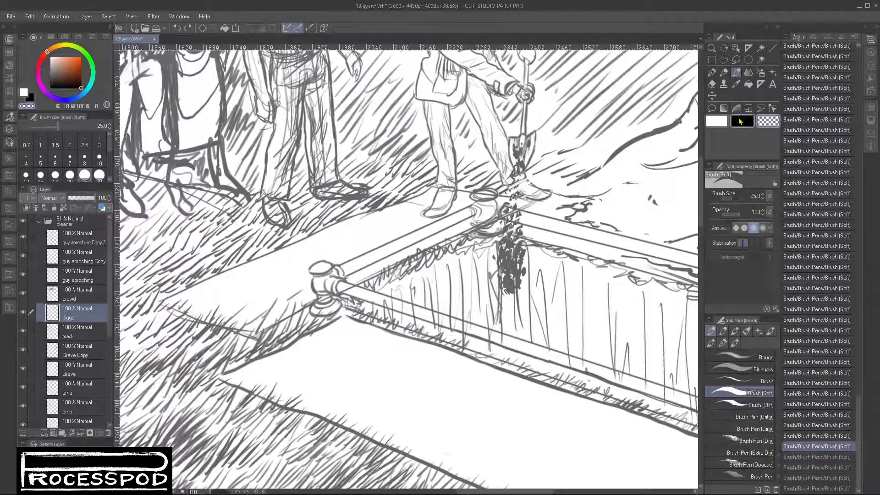
key("ctrl+z")
key("ctrl+z")
key("ctrl+z")
key("ctrl+z")
key("ctrl+z")
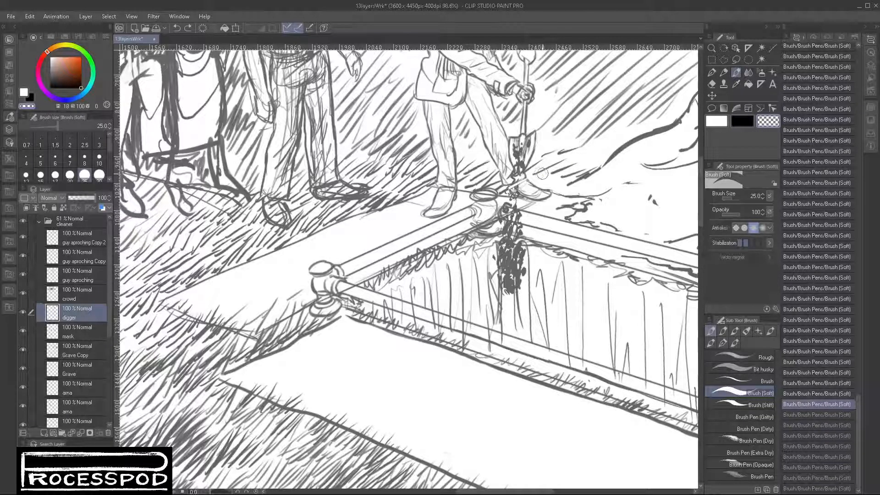
key("ctrl+y")
key("ctrl+y")
key("ctrl+y")
key("ctrl+y")
key("ctrl+y")
key("ctrl+y")
key("ctrl+y")
key("ctrl+y")
key("ctrl+y")
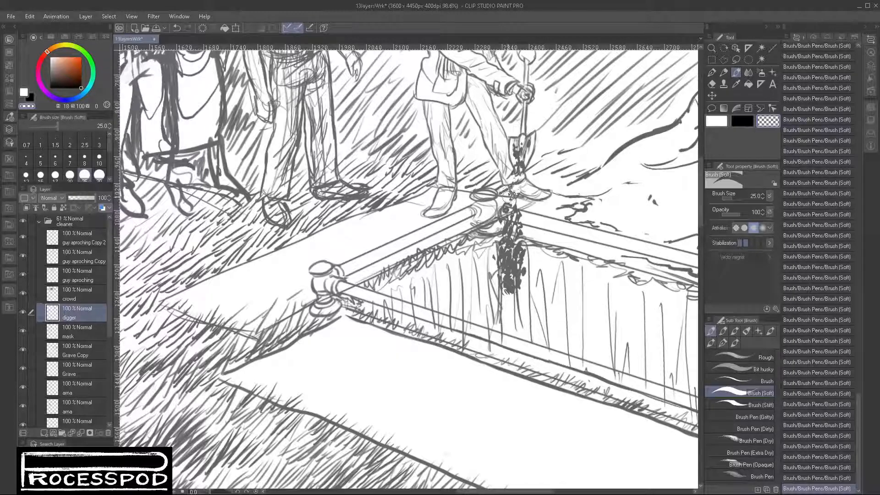
- Thin the dirt between the shovel and the grave's edge with transparent strokes, and switch back to black
mouse_move(519, 199)
left_mouse_down()
mouse_move(518, 216)
mouse_move(516, 205)
mouse_move(507, 229)
left_mouse_up()
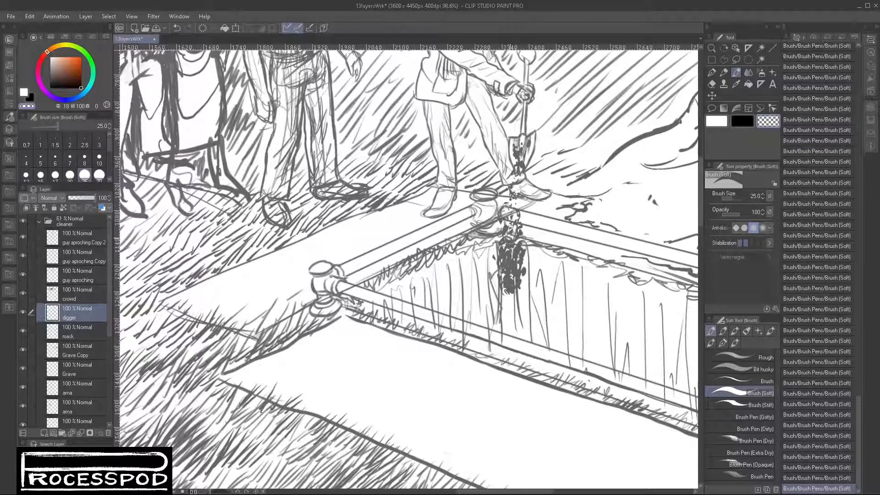
mouse_move(520, 166)
left_mouse_down()
mouse_move(513, 170)
mouse_move(521, 173)
mouse_move(519, 218)
left_mouse_up()
left_click(742, 121)
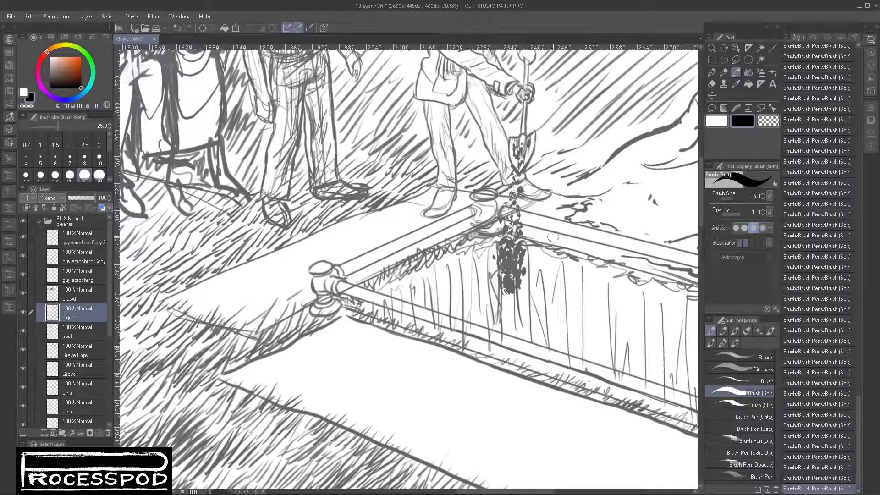
- Examine the falling dirt and the rotated graveside scene in relation to the whole page
left_click_drag(582, 296, 527, 302)
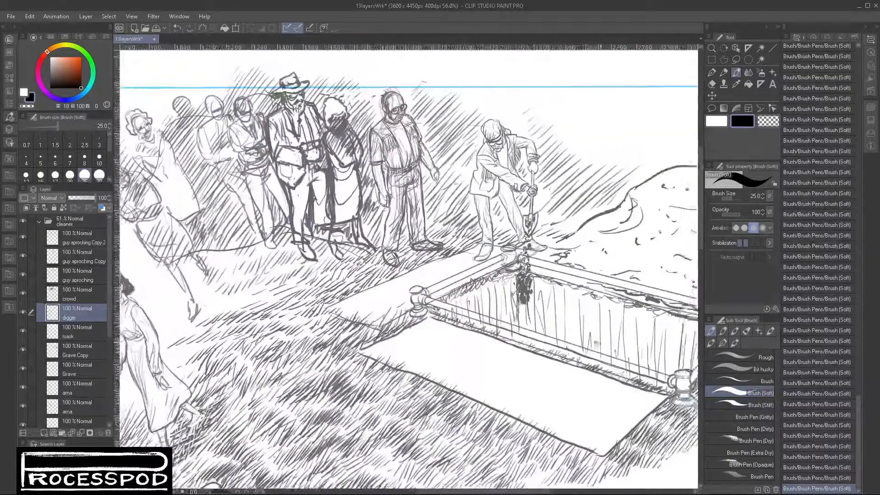
left_click_drag(629, 339, 536, 344)
left_click_drag(579, 366, 549, 367)
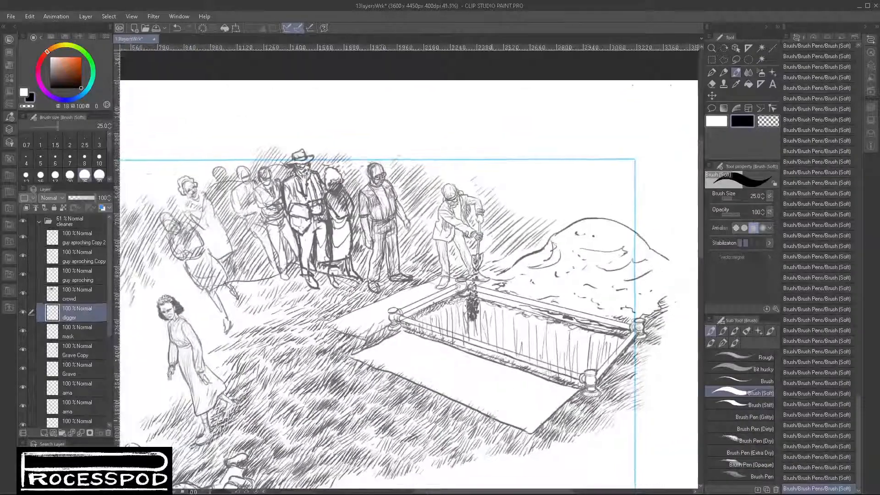
left_click_drag(460, 382, 526, 317)
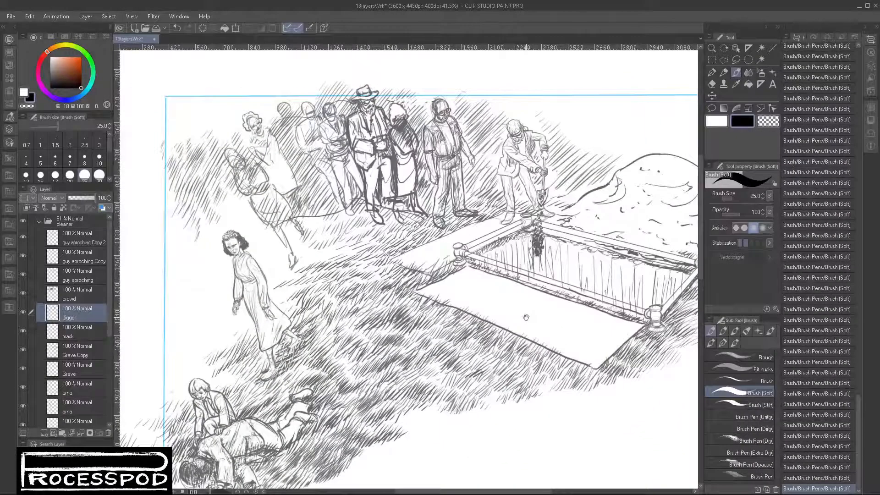
left_click_drag(451, 383, 436, 258)
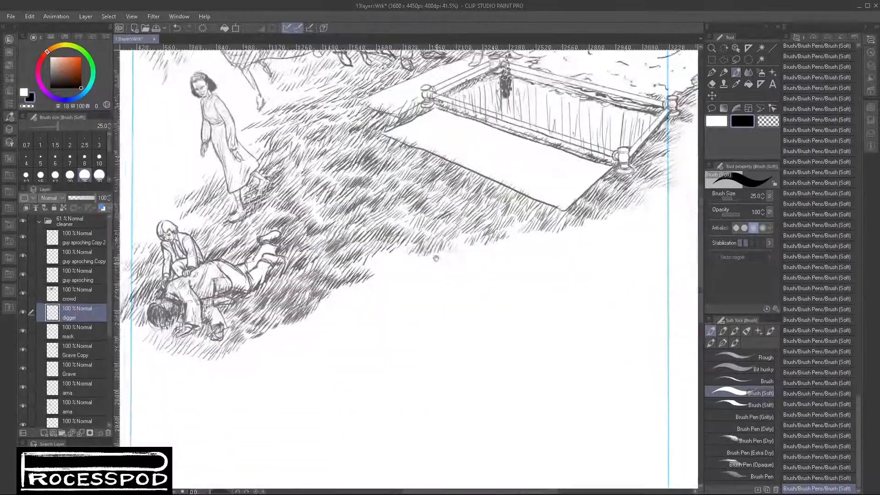
scroll(477, 281, "down", 4)
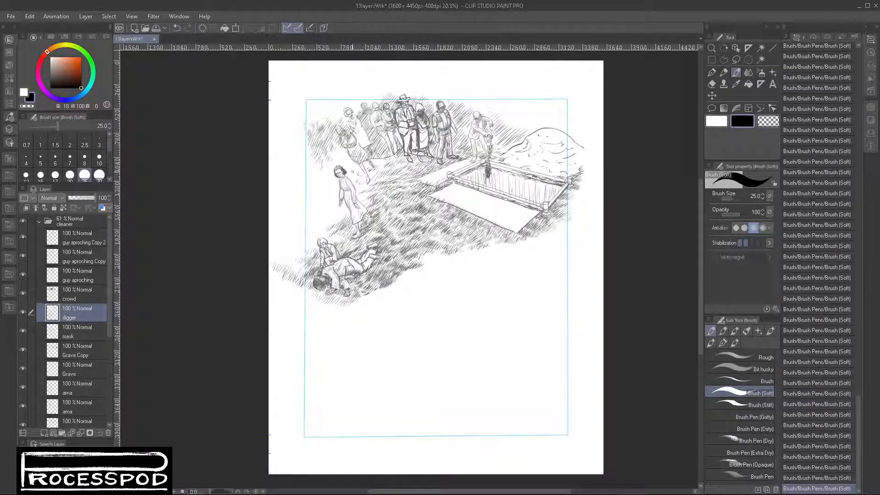
mouse_move(315, 188)
left_mouse_down()
mouse_move(320, 200)
mouse_move(332, 193)
mouse_move(334, 205)
mouse_move(318, 214)
mouse_move(365, 195)
mouse_move(317, 214)
mouse_move(309, 206)
mouse_move(324, 201)
mouse_move(323, 211)
mouse_move(328, 221)
left_mouse_up()
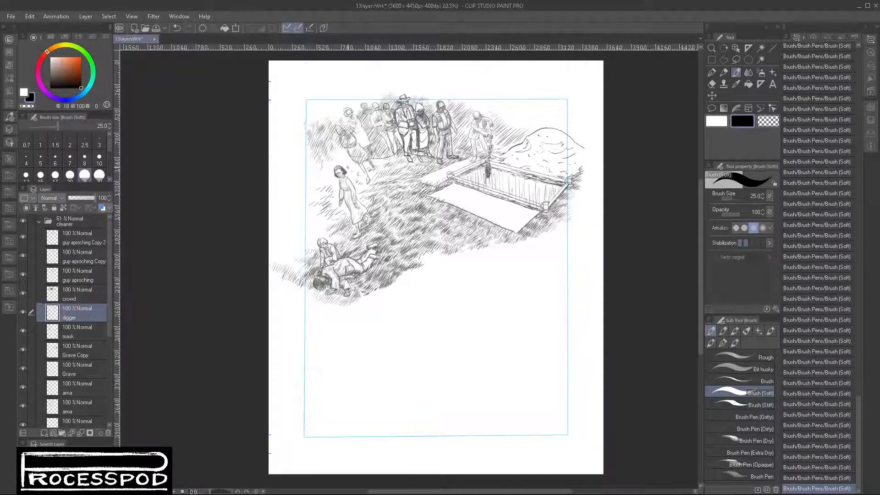